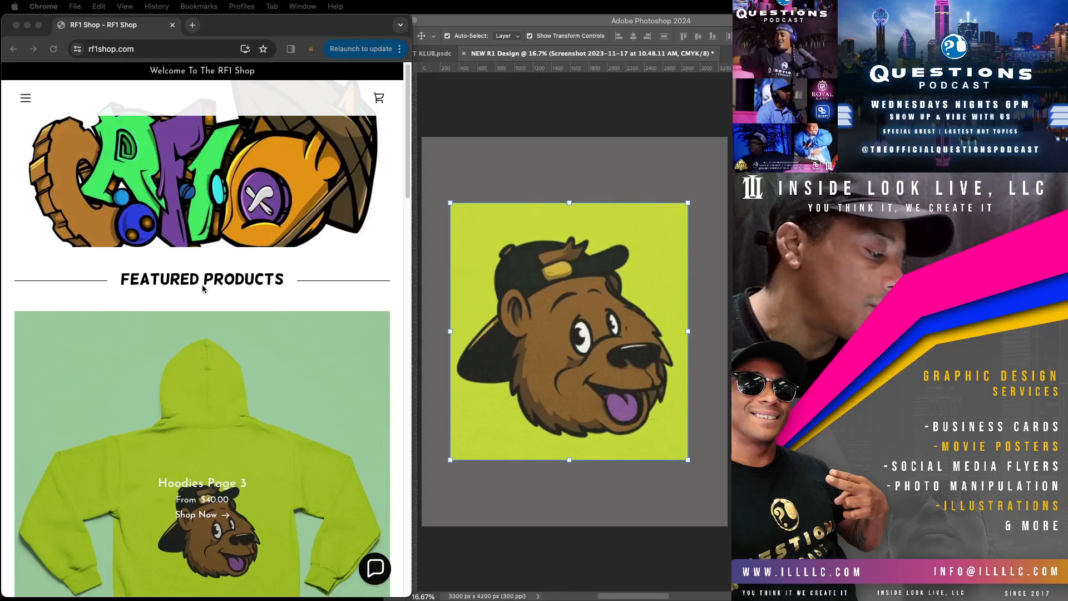
# Step: Browse the featured products of the RF1 Shop website to examine the existing apparel designs
pyautogui.scroll(-7, 202, 285)
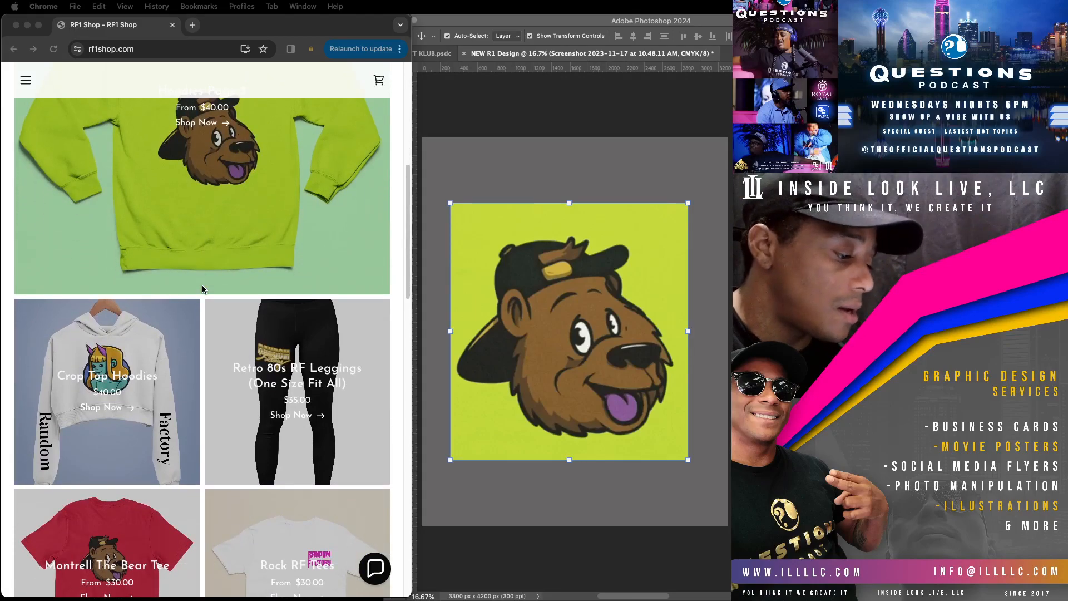
pyautogui.scroll(-3, 202, 284)
pyautogui.scroll(-6, 202, 286)
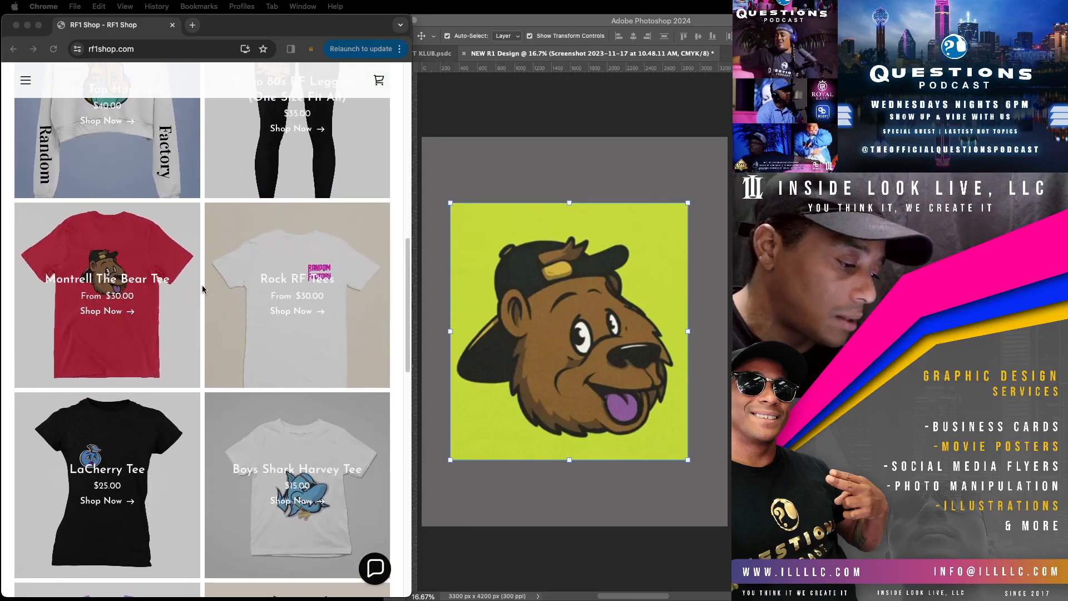
pyautogui.scroll(-4, 202, 289)
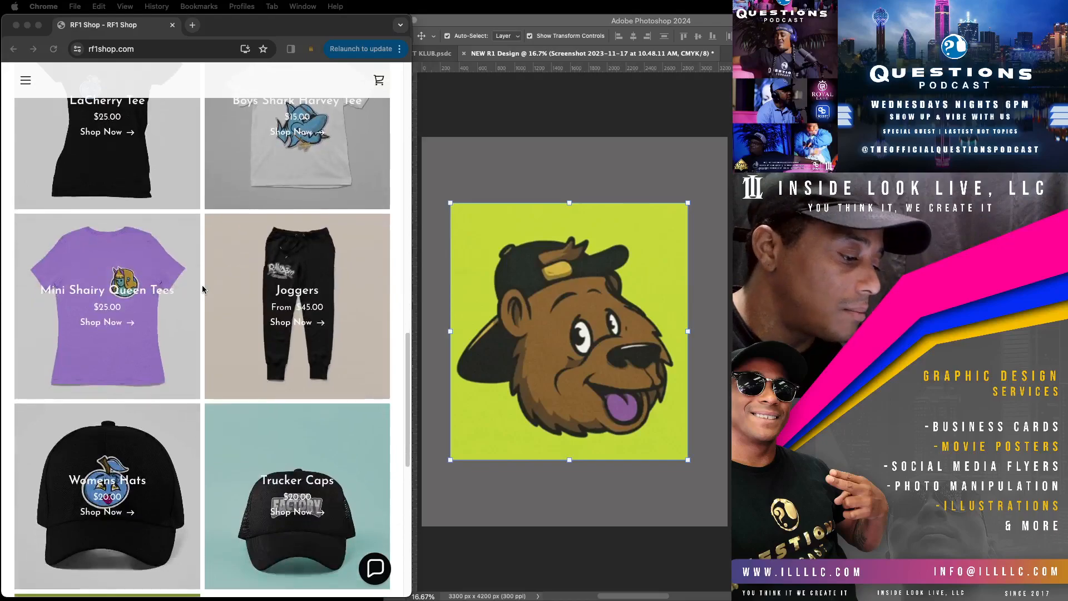
pyautogui.scroll(-4, 202, 289)
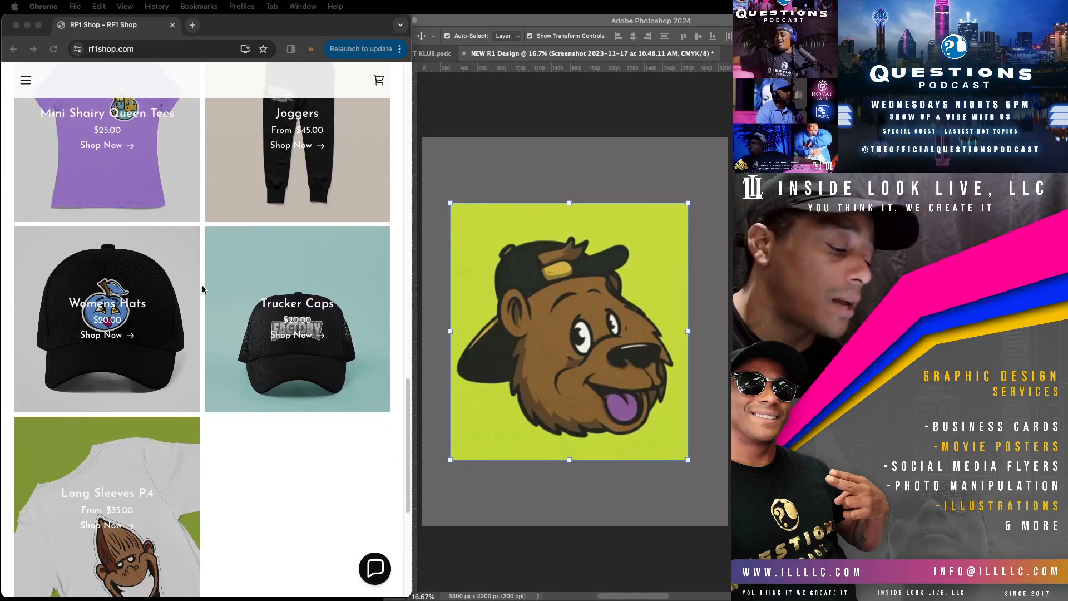
pyautogui.scroll(-6, 202, 289)
pyautogui.scroll(11, 202, 289)
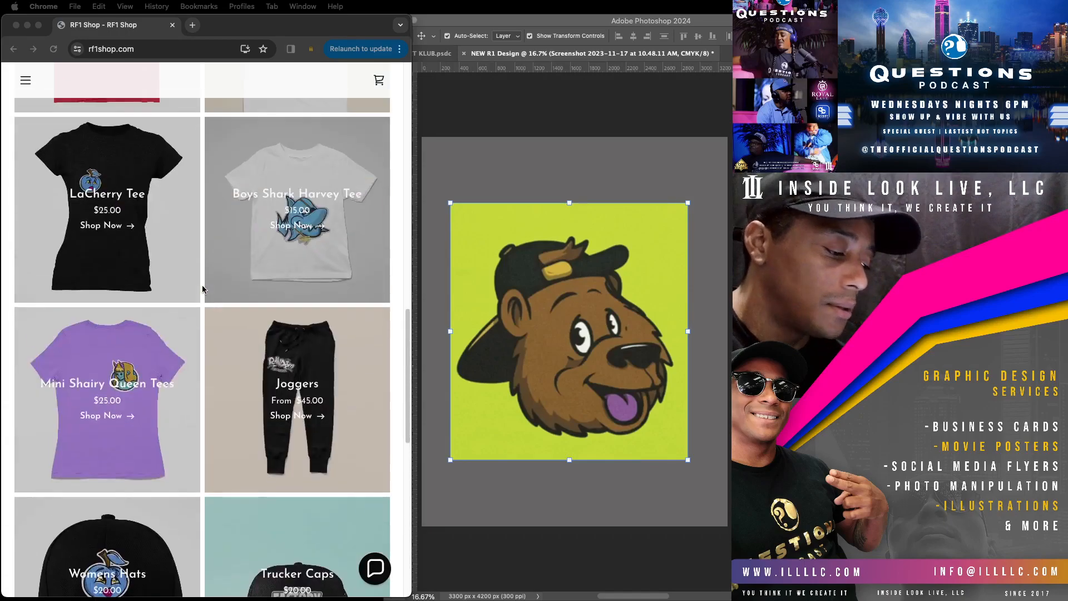
pyautogui.scroll(15, 202, 288)
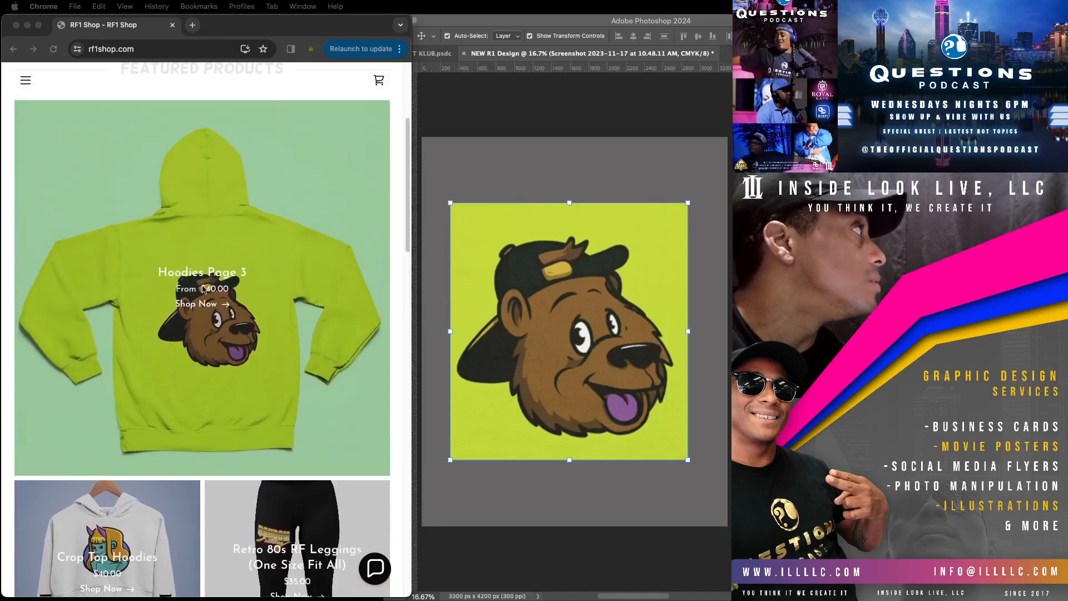
pyautogui.scroll(5, 203, 289)
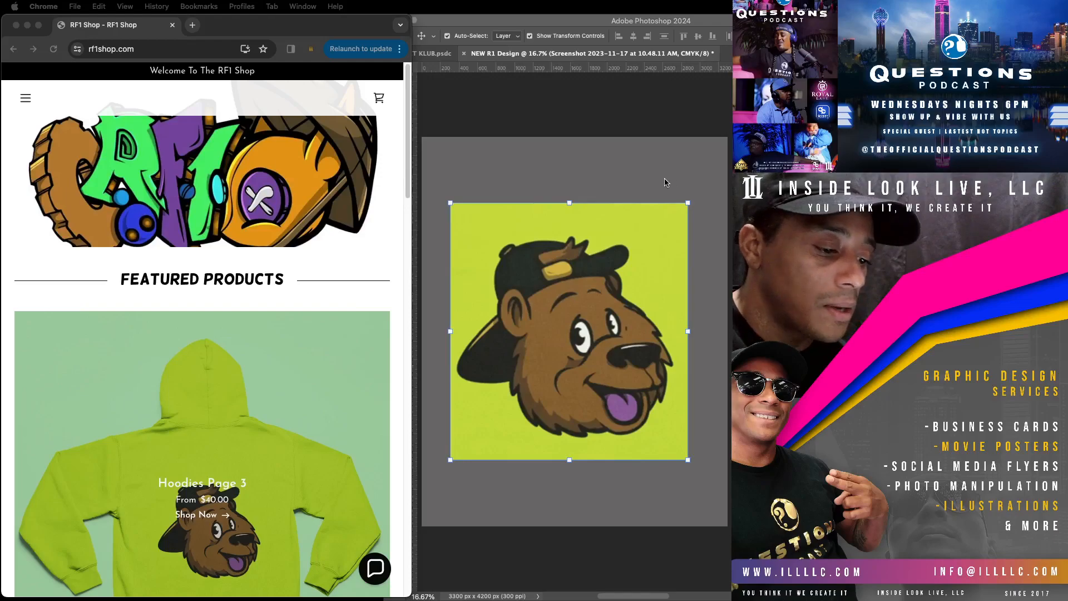
# Step: Switch to Photoshop and lower the opacity of the bear reference image layer to 40%
pyautogui.click(555, 334)
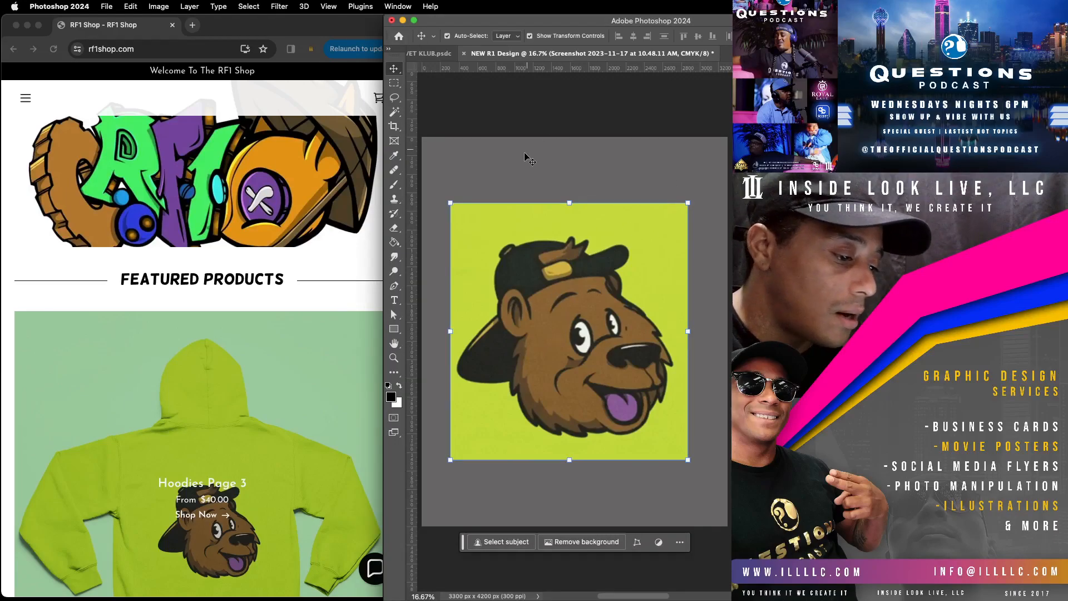
pyautogui.click(550, 154)
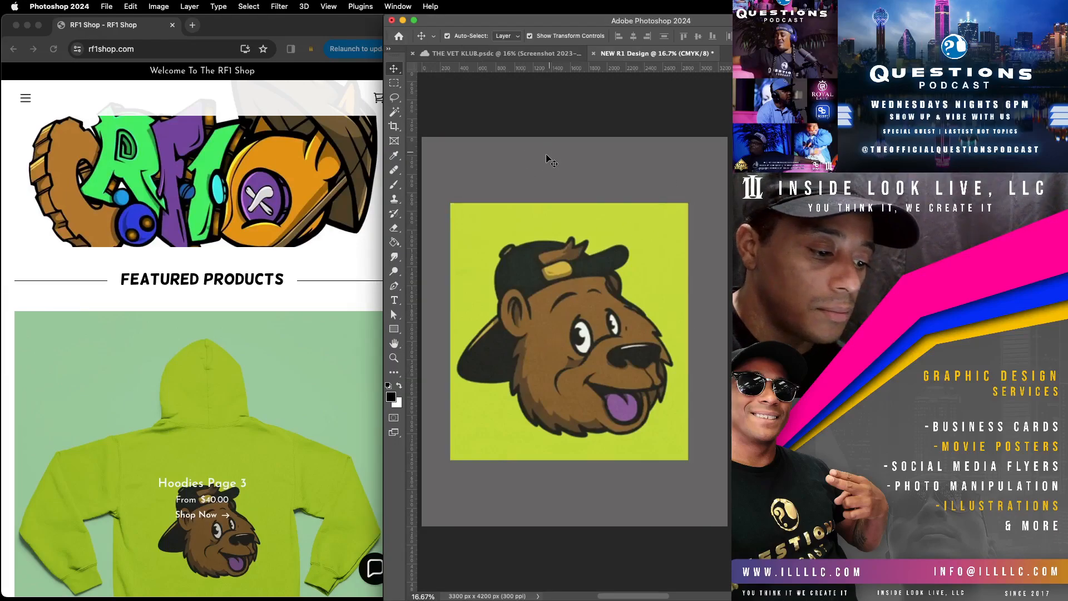
pyautogui.click(532, 316)
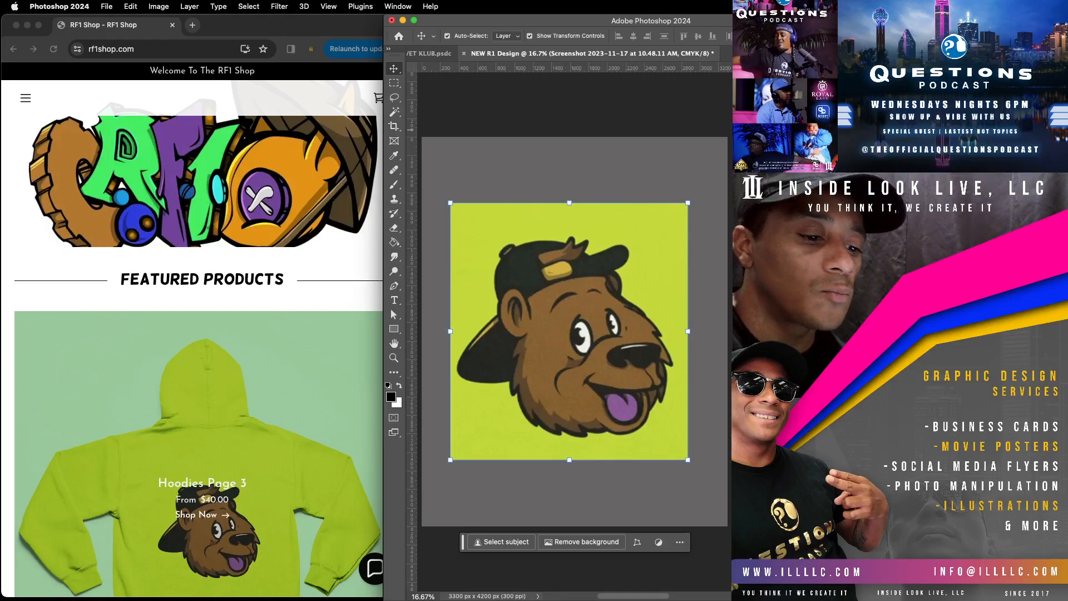
pyautogui.press('4')
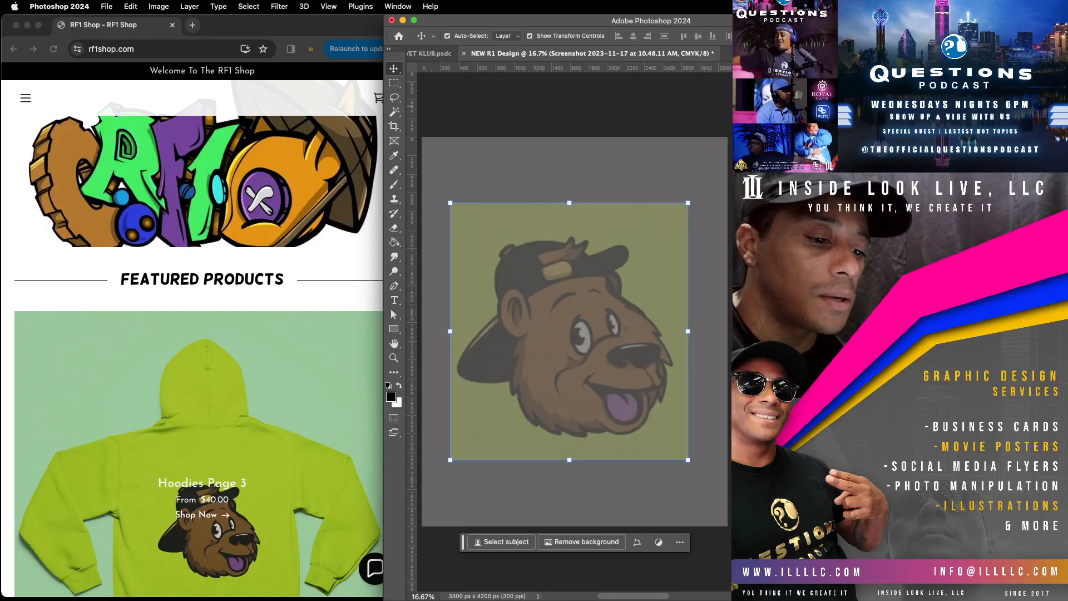
pyautogui.click(638, 170)
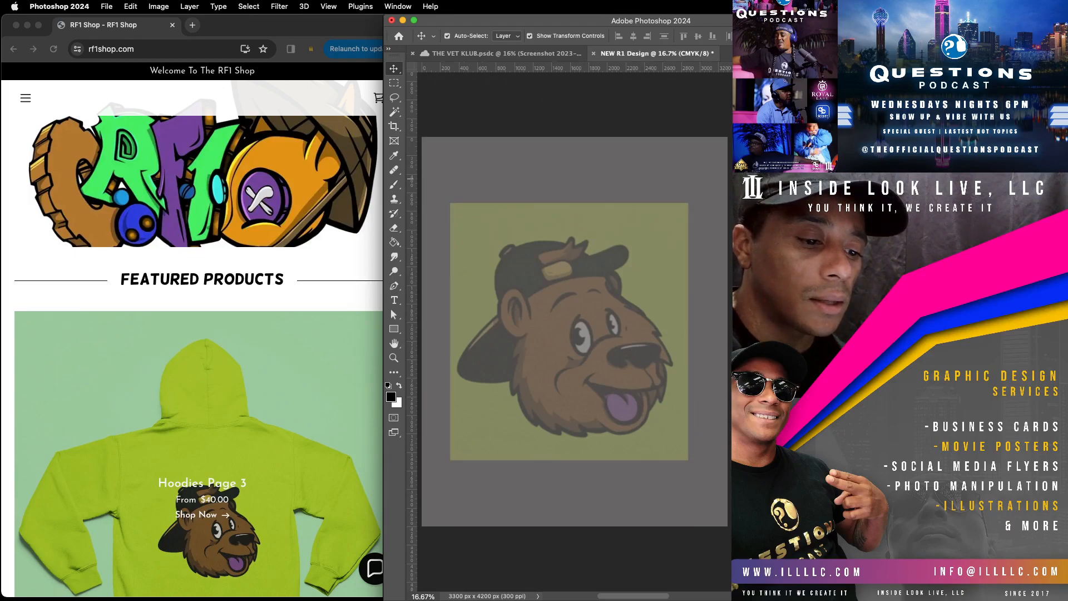
# Step: Lock the faded bear image layer and add a new blank layer for the sketch
pyautogui.click(569, 332)
pyautogui.press('super+/')
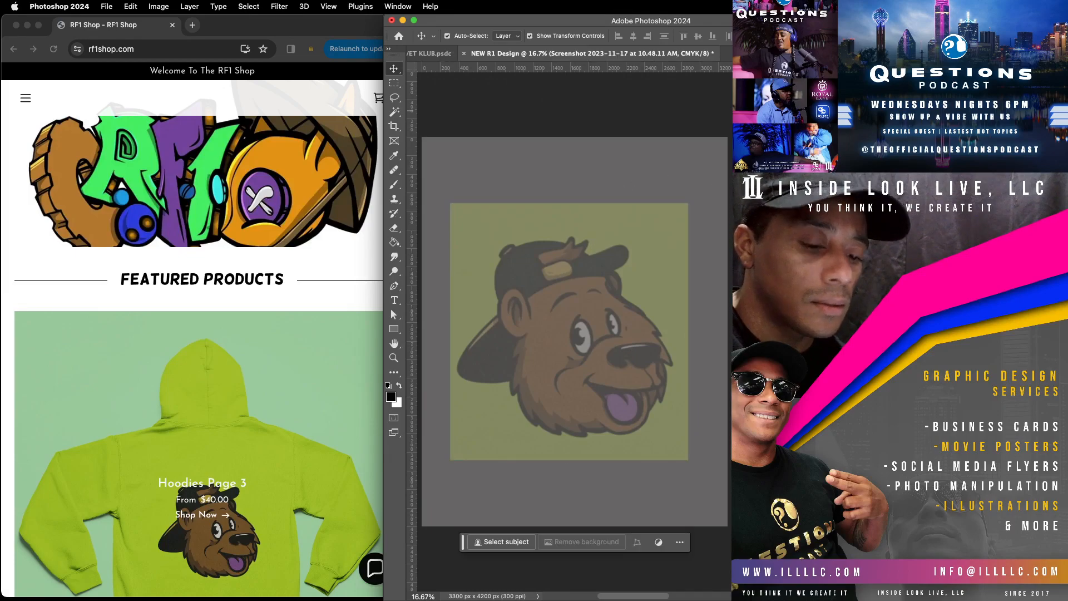
pyautogui.press('alt+shift+super+n')
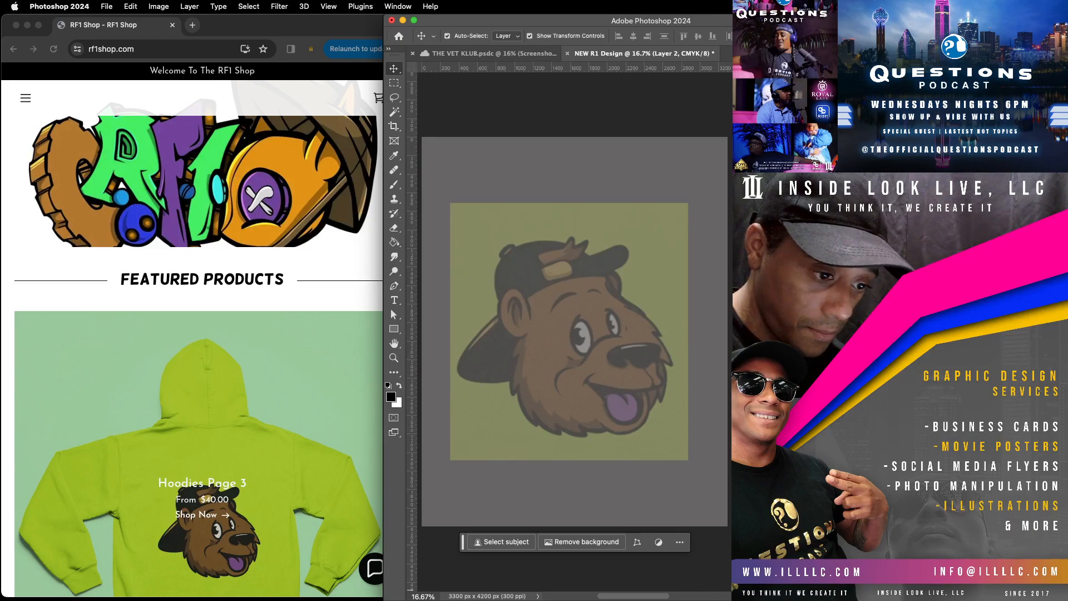
# Step: Sketch curved eyelashes in black above both of the bear's eyes with the Brush tool
pyautogui.click(394, 184)
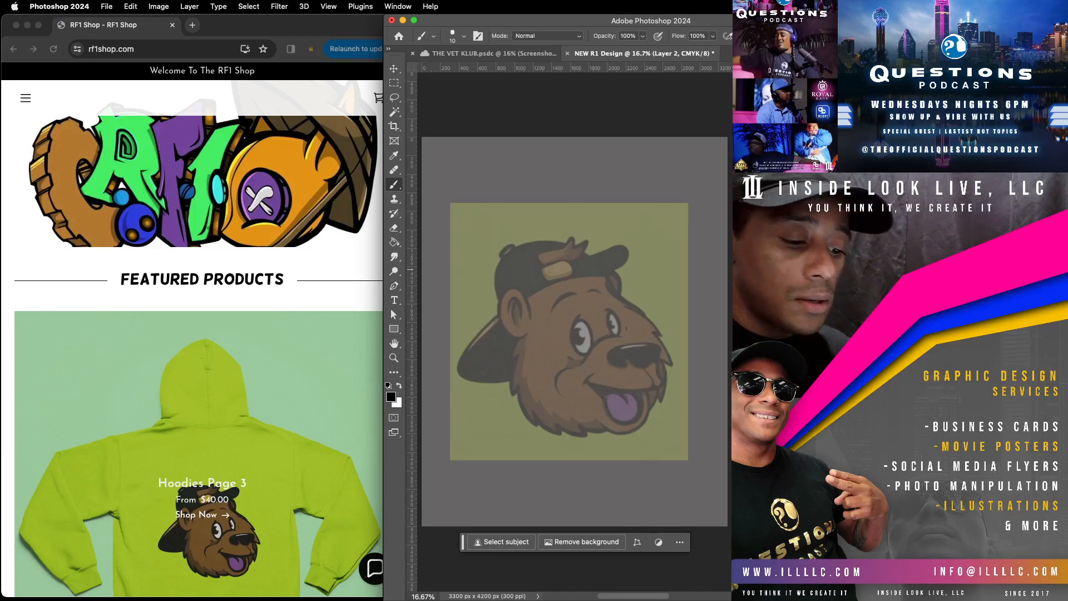
pyautogui.press('z')
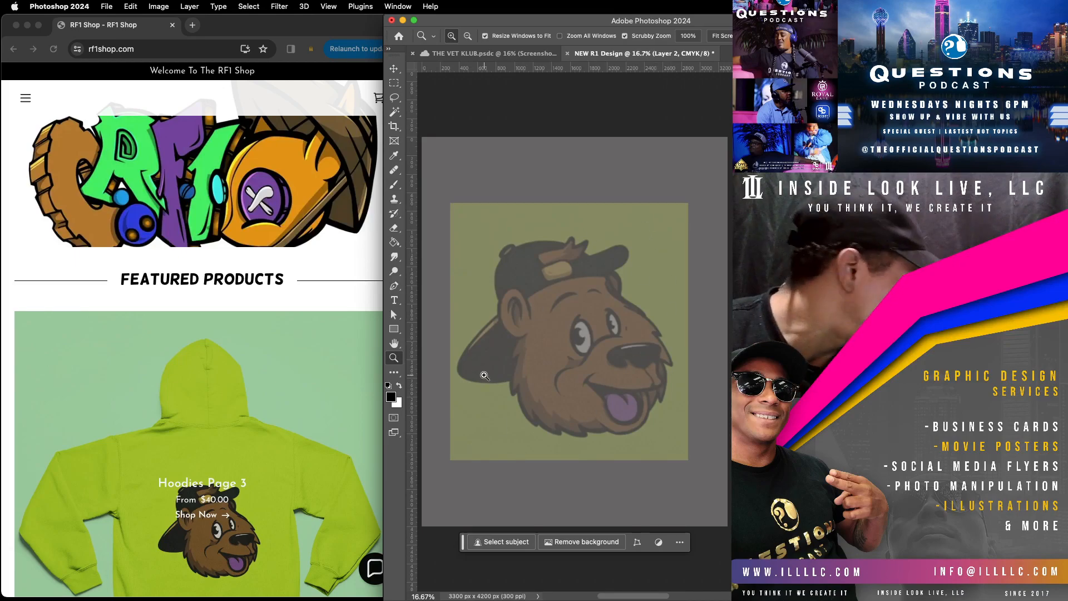
pyautogui.moveTo(620, 348); pyautogui.dragTo(640, 322)
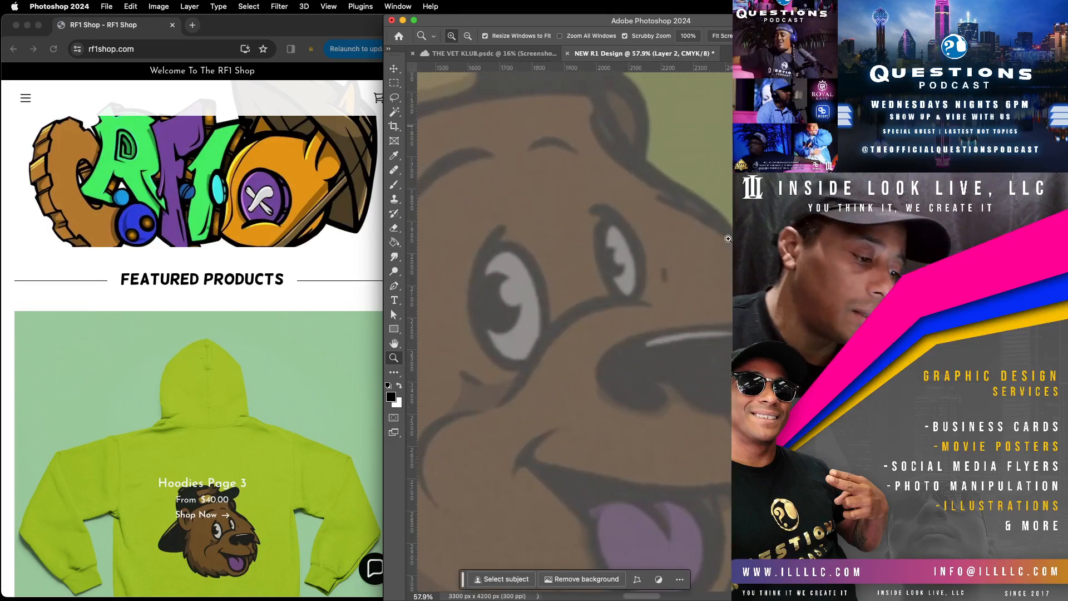
pyautogui.click(394, 184)
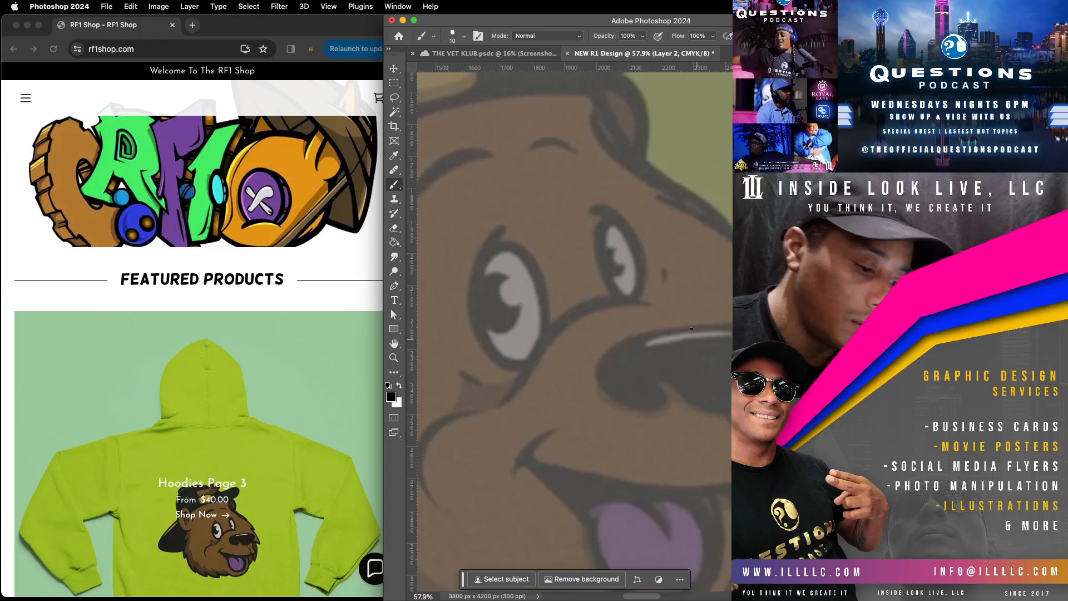
pyautogui.moveTo(493, 244)
pyautogui.mouseDown()
pyautogui.moveTo(525, 206)
pyautogui.moveTo(501, 186)
pyautogui.mouseUp()
pyautogui.moveTo(507, 245); pyautogui.dragTo(540, 180)
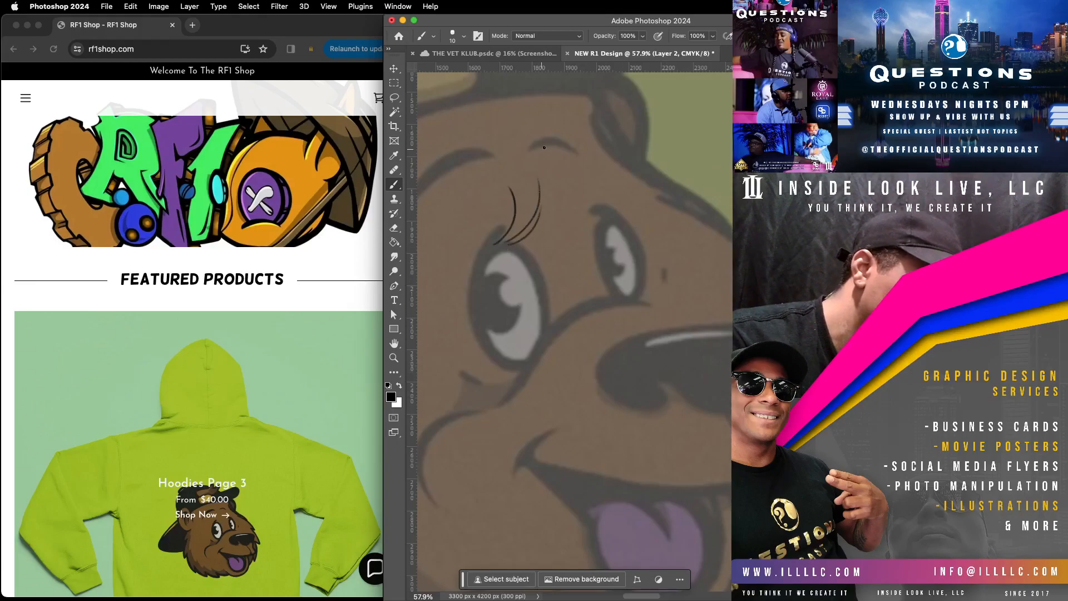
pyautogui.moveTo(607, 215); pyautogui.dragTo(627, 162)
pyautogui.moveTo(613, 217)
pyautogui.mouseDown()
pyautogui.moveTo(646, 176)
pyautogui.moveTo(651, 191)
pyautogui.mouseUp()
# Step: Sketch thin curved contour lines for the upper lip, along the mouth and up over the muzzle beneath the nose
pyautogui.moveTo(685, 441)
pyautogui.mouseDown()
pyautogui.moveTo(653, 420)
pyautogui.moveTo(692, 424)
pyautogui.moveTo(560, 520)
pyautogui.moveTo(605, 498)
pyautogui.moveTo(650, 378)
pyautogui.mouseUp()
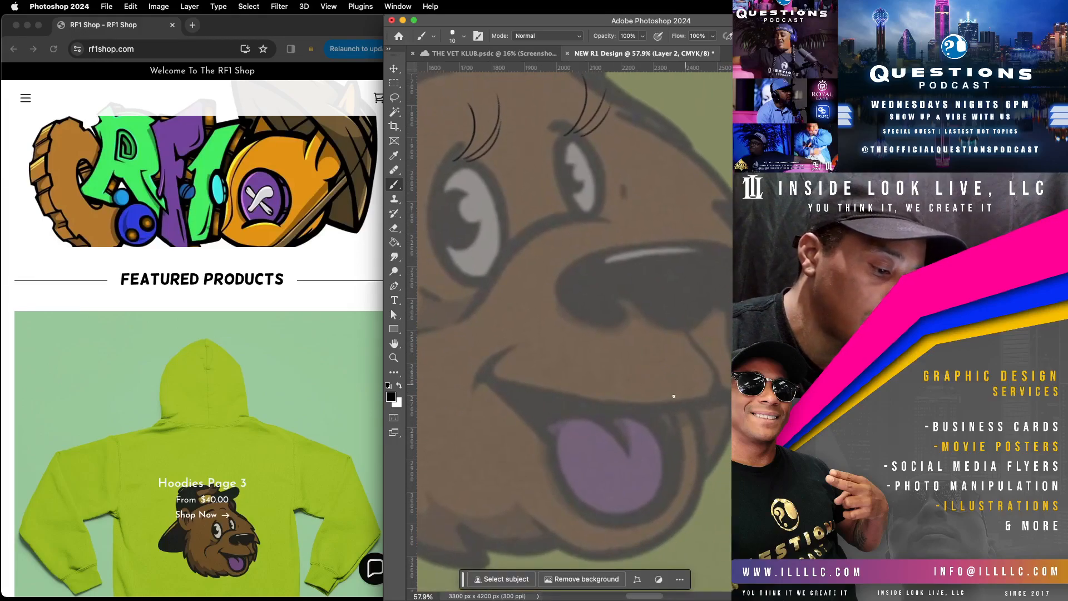
pyautogui.moveTo(527, 398)
pyautogui.mouseDown()
pyautogui.moveTo(554, 309)
pyautogui.moveTo(585, 324)
pyautogui.moveTo(618, 395)
pyautogui.moveTo(640, 405)
pyautogui.mouseUp()
pyautogui.moveTo(528, 398)
pyautogui.mouseDown()
pyautogui.moveTo(565, 418)
pyautogui.moveTo(635, 410)
pyautogui.mouseUp()
pyautogui.moveTo(620, 279); pyautogui.dragTo(677, 389)
pyautogui.moveTo(629, 444)
pyautogui.mouseDown()
pyautogui.moveTo(522, 513)
pyautogui.moveTo(651, 415)
pyautogui.mouseUp()
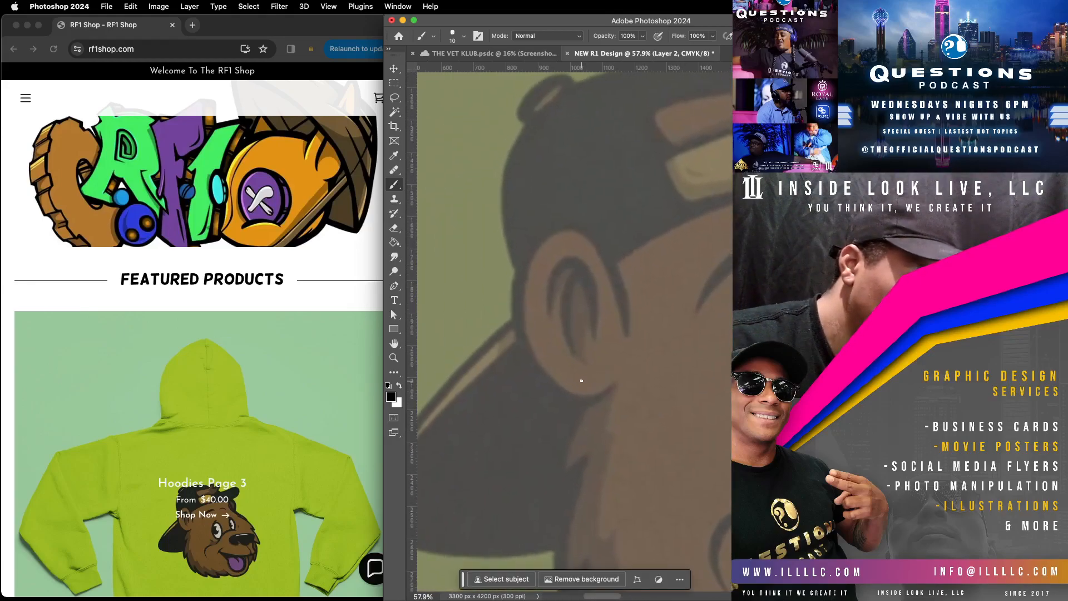
pyautogui.moveTo(588, 372)
pyautogui.mouseDown()
pyautogui.moveTo(599, 392)
pyautogui.moveTo(584, 432)
pyautogui.moveTo(564, 423)
pyautogui.moveTo(569, 386)
pyautogui.moveTo(554, 410)
pyautogui.moveTo(556, 440)
pyautogui.moveTo(578, 455)
pyautogui.moveTo(607, 443)
pyautogui.moveTo(623, 398)
pyautogui.moveTo(600, 372)
pyautogui.mouseUp()
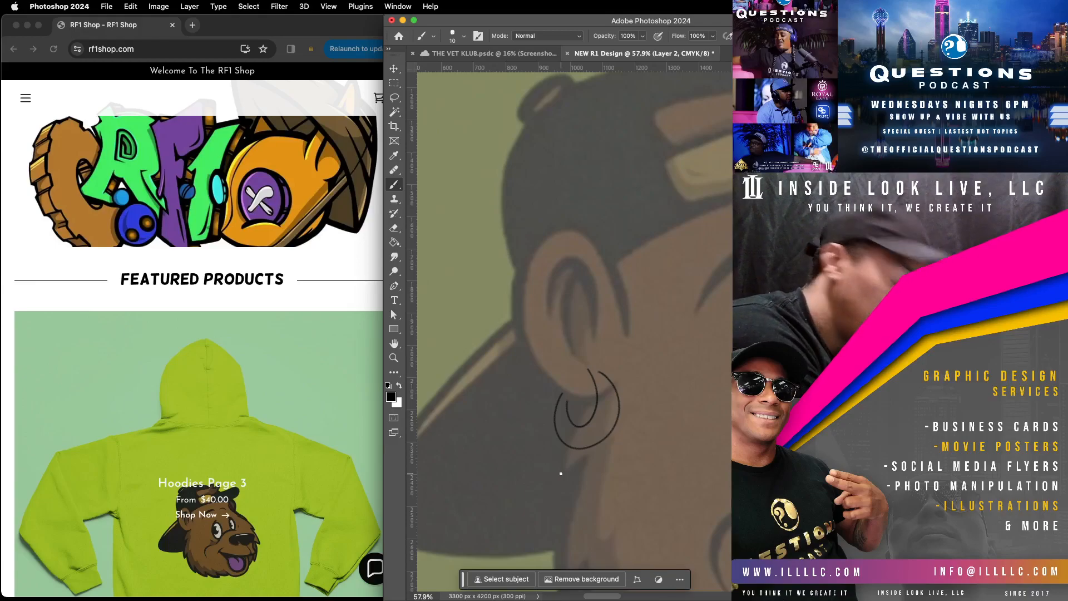
pyautogui.press('super+z')
pyautogui.press('super+z')
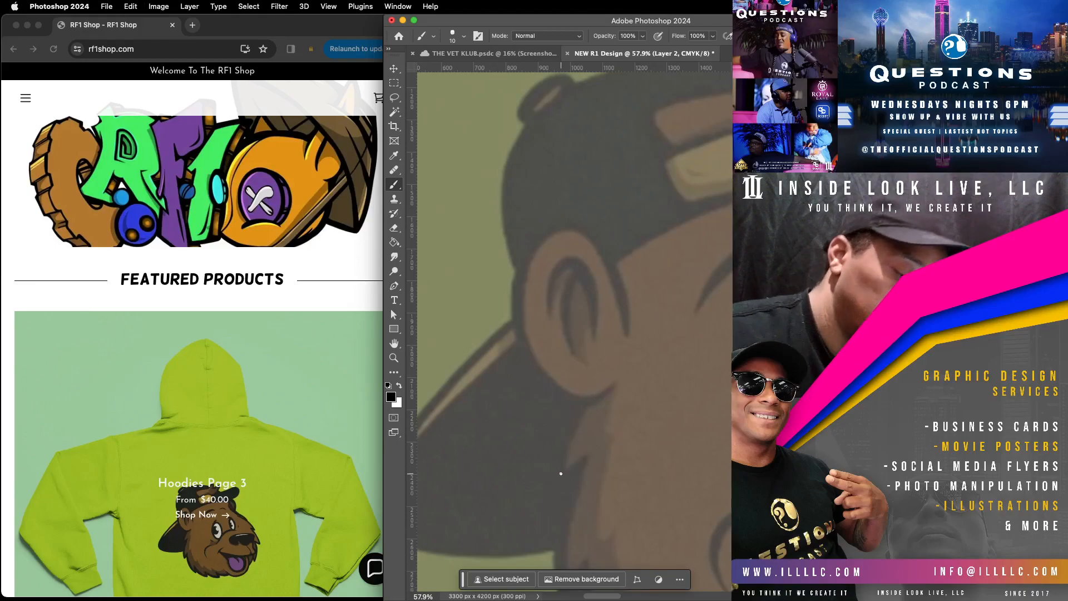
# Step: Sketch a small round stud earring on the bear's earlobe
pyautogui.moveTo(578, 380)
pyautogui.mouseDown()
pyautogui.moveTo(595, 359)
pyautogui.moveTo(606, 377)
pyautogui.moveTo(588, 396)
pyautogui.moveTo(572, 388)
pyautogui.moveTo(588, 358)
pyautogui.moveTo(606, 365)
pyautogui.moveTo(601, 387)
pyautogui.moveTo(582, 373)
pyautogui.moveTo(598, 373)
pyautogui.moveTo(579, 392)
pyautogui.moveTo(603, 379)
pyautogui.mouseUp()
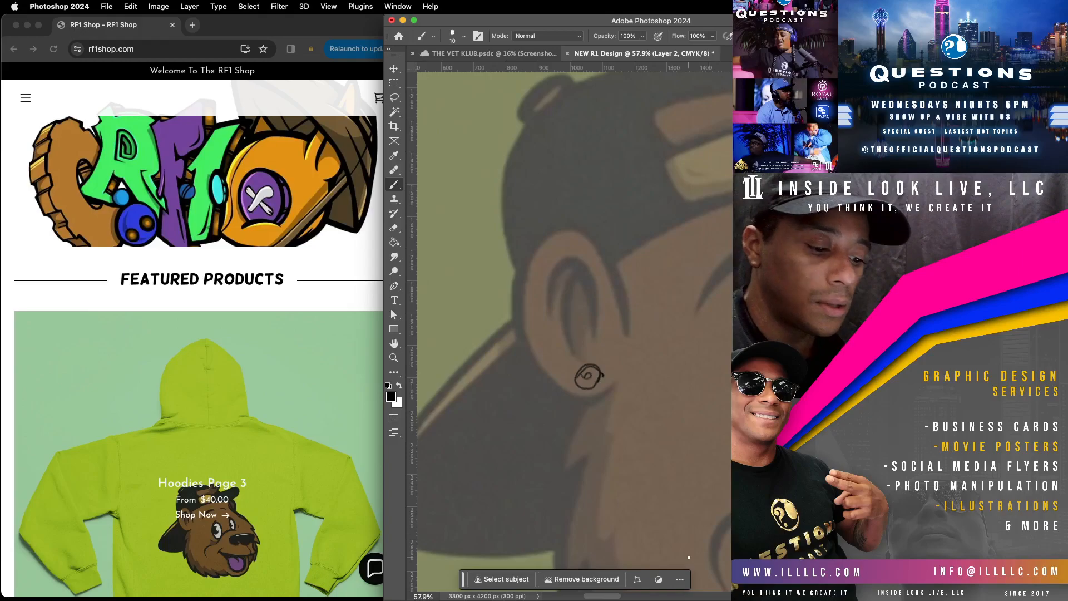
# Step: Sketch the lower lip contour around the tongue and add short curved lines along the chin and jaw
pyautogui.click(396, 359)
pyautogui.moveTo(695, 433)
pyautogui.mouseDown()
pyautogui.moveTo(656, 460)
pyautogui.moveTo(563, 458)
pyautogui.moveTo(683, 431)
pyautogui.moveTo(606, 429)
pyautogui.moveTo(640, 409)
pyautogui.mouseUp()
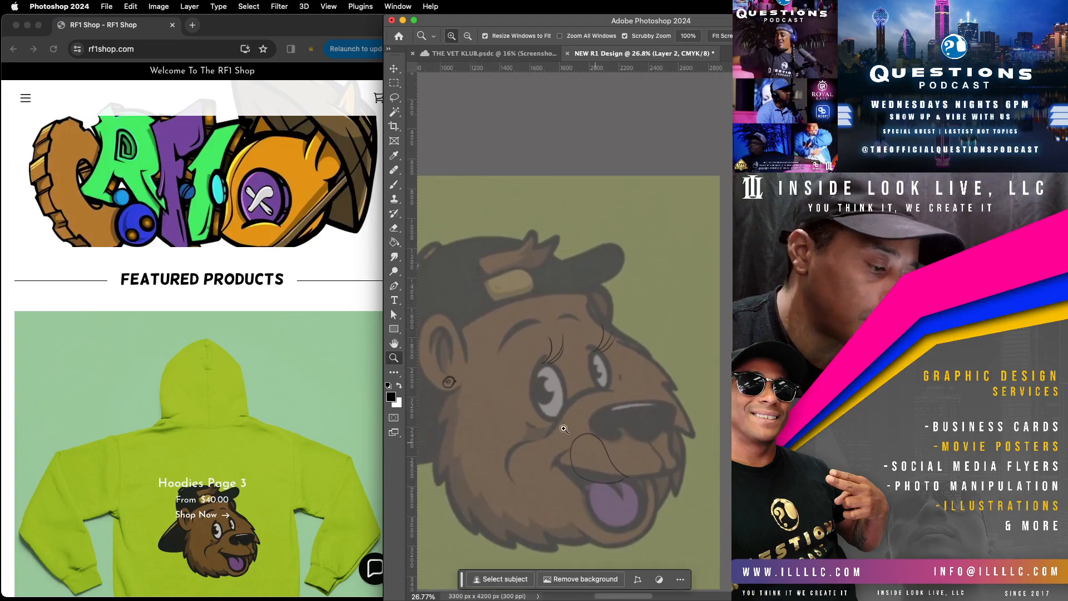
pyautogui.click(397, 186)
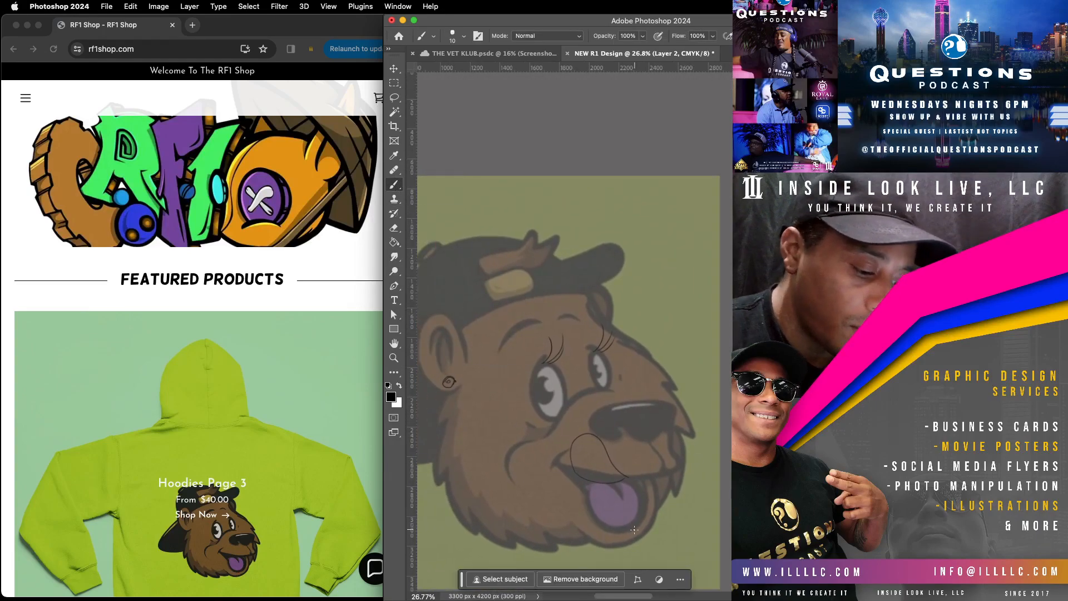
pyautogui.moveTo(573, 478)
pyautogui.mouseDown()
pyautogui.moveTo(628, 503)
pyautogui.moveTo(648, 479)
pyautogui.moveTo(657, 485)
pyautogui.moveTo(648, 518)
pyautogui.moveTo(584, 521)
pyautogui.mouseUp()
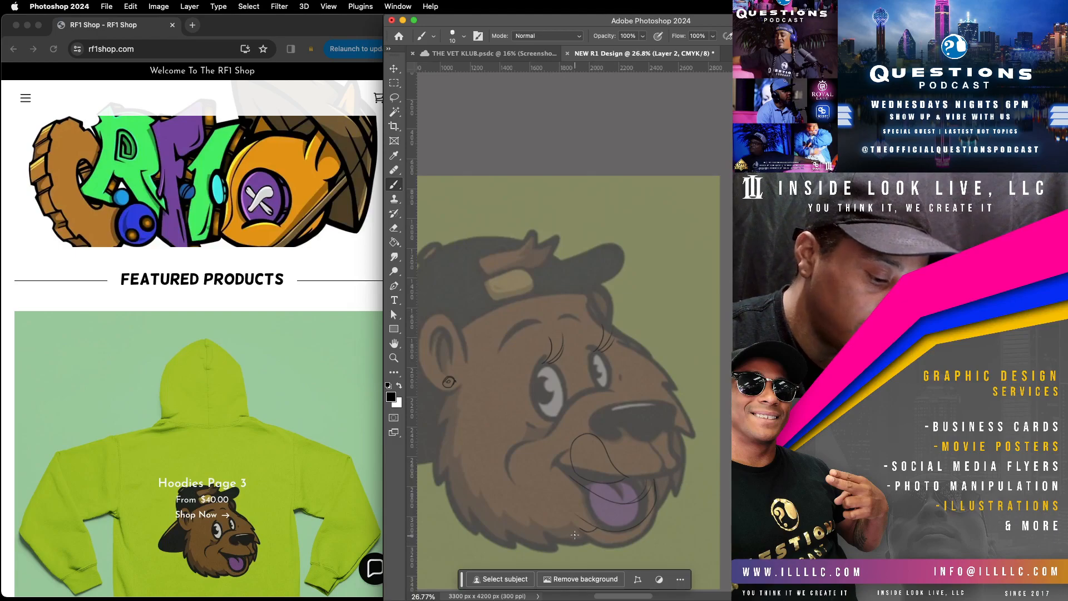
pyautogui.moveTo(604, 528); pyautogui.dragTo(550, 544)
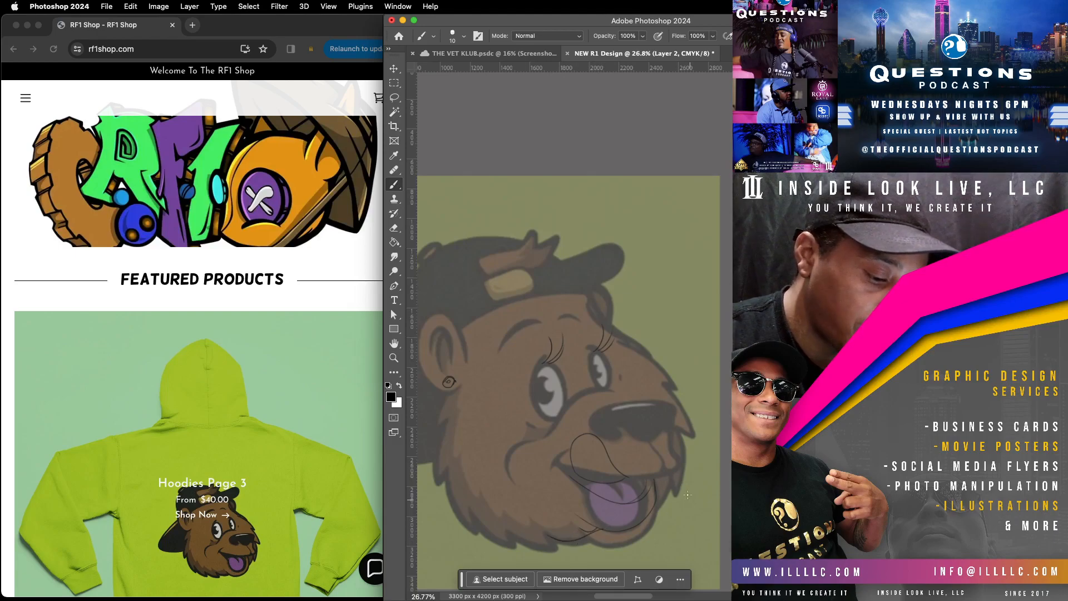
pyautogui.moveTo(655, 508); pyautogui.dragTo(667, 483)
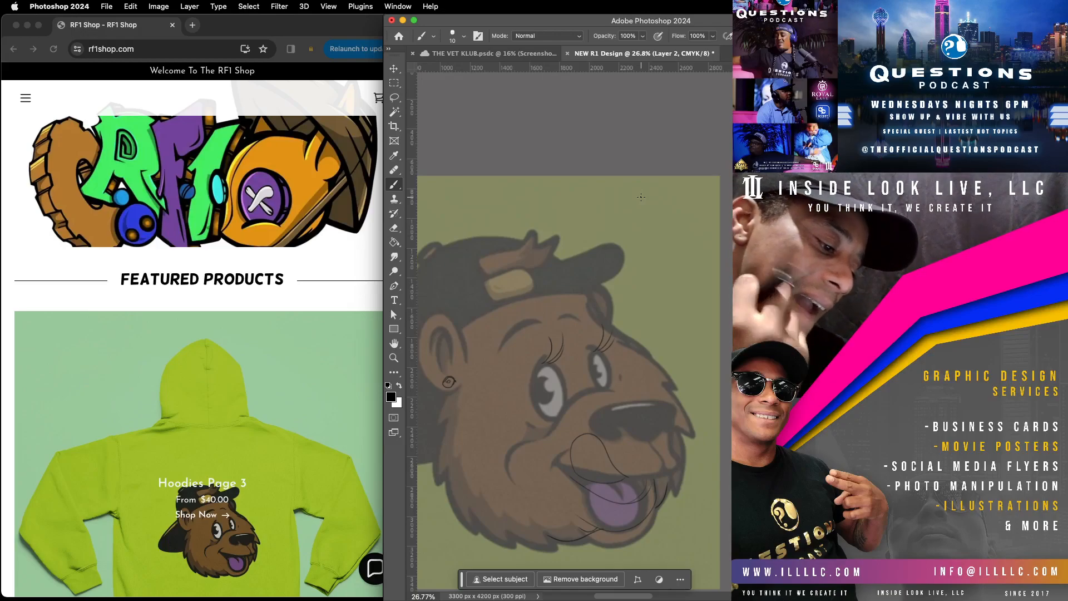
# Step: Sketch an arched line across the bear's forehead and a large bow with a round knot and two loops over the cap
pyautogui.hscroll(-3, 619, 282)
pyautogui.scroll(1, 620, 282)
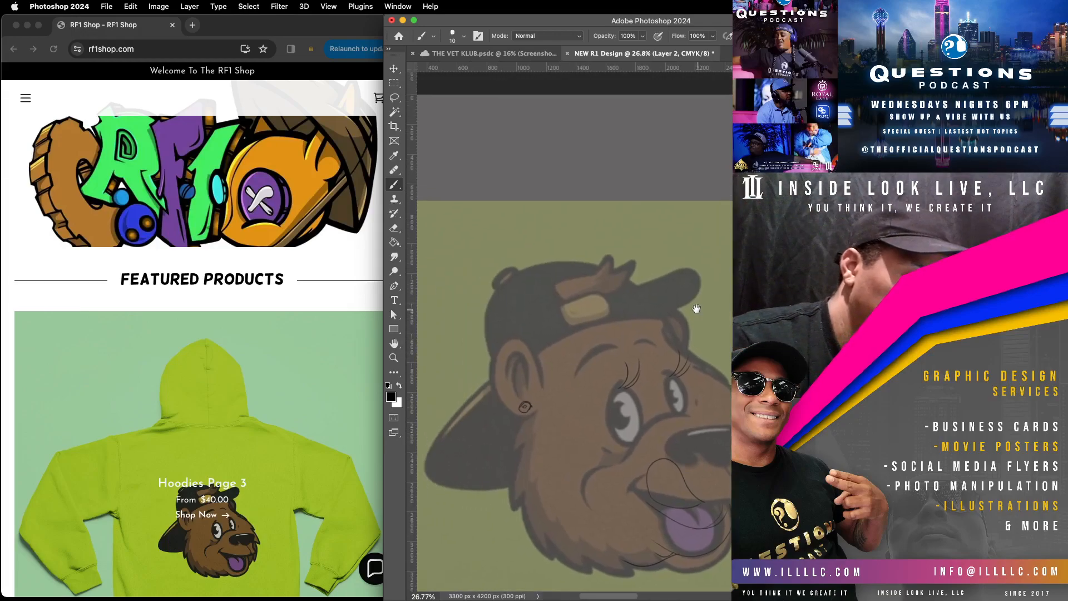
pyautogui.moveTo(536, 339)
pyautogui.mouseDown()
pyautogui.moveTo(609, 301)
pyautogui.moveTo(544, 337)
pyautogui.mouseUp()
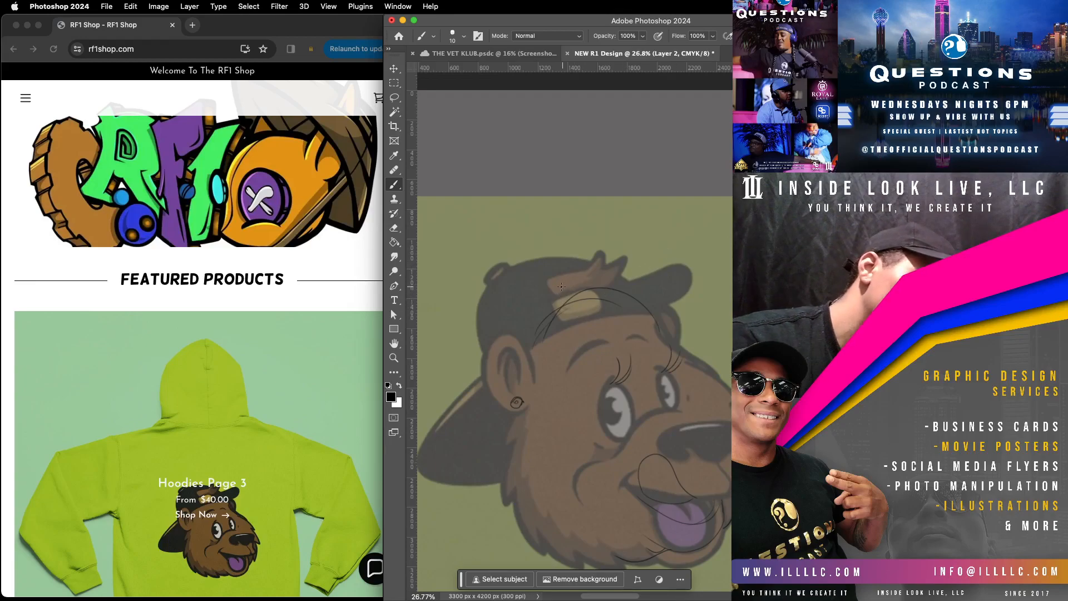
pyautogui.moveTo(591, 306)
pyautogui.mouseDown()
pyautogui.moveTo(623, 320)
pyautogui.moveTo(557, 287)
pyautogui.moveTo(633, 255)
pyautogui.moveTo(591, 325)
pyautogui.moveTo(569, 270)
pyautogui.moveTo(568, 286)
pyautogui.moveTo(504, 256)
pyautogui.moveTo(439, 301)
pyautogui.moveTo(504, 375)
pyautogui.mouseUp()
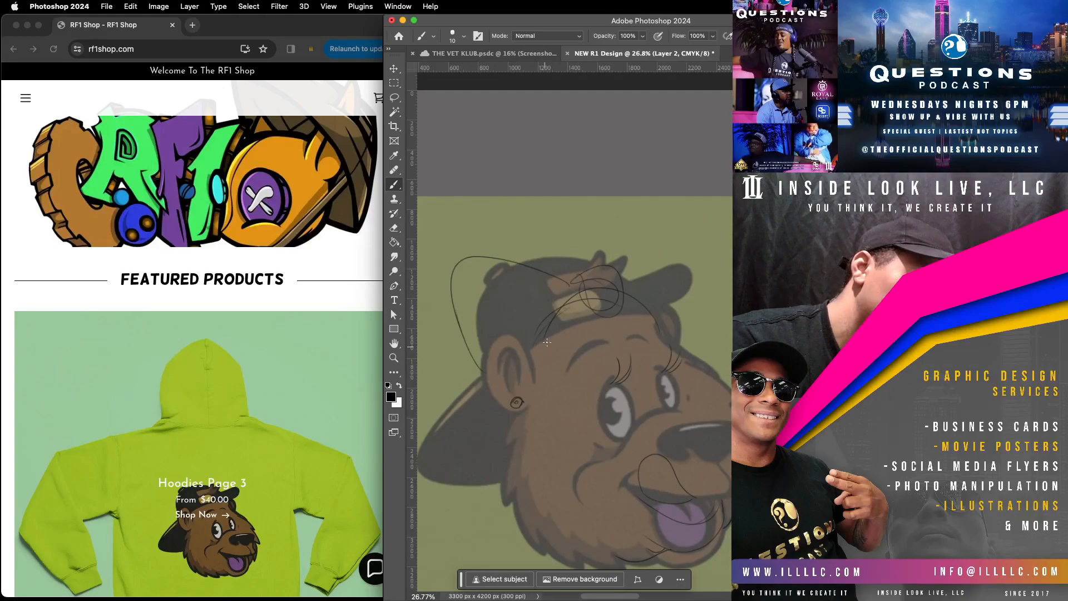
pyautogui.moveTo(620, 276)
pyautogui.mouseDown()
pyautogui.moveTo(686, 240)
pyautogui.moveTo(699, 274)
pyautogui.moveTo(685, 337)
pyautogui.moveTo(626, 274)
pyautogui.moveTo(525, 354)
pyautogui.mouseUp()
pyautogui.moveTo(539, 308); pyautogui.dragTo(579, 305)
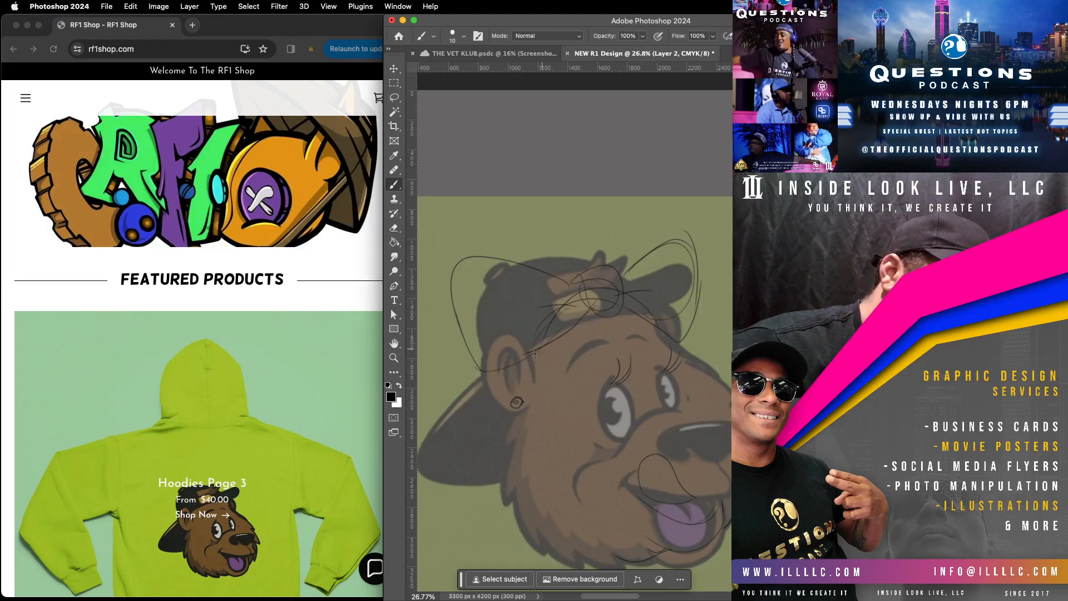
# Step: Sketch short lines along the front and inside of the bear's ear and trace the furry cheek outline below it
pyautogui.moveTo(538, 376)
pyautogui.mouseDown()
pyautogui.moveTo(533, 359)
pyautogui.moveTo(516, 411)
pyautogui.mouseUp()
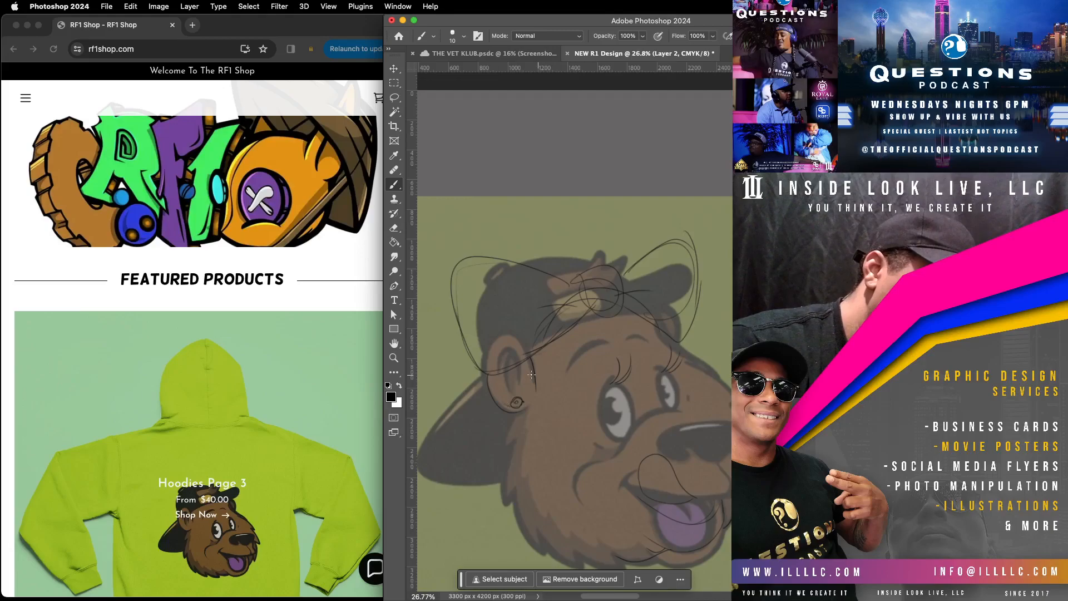
pyautogui.moveTo(509, 362); pyautogui.dragTo(521, 372)
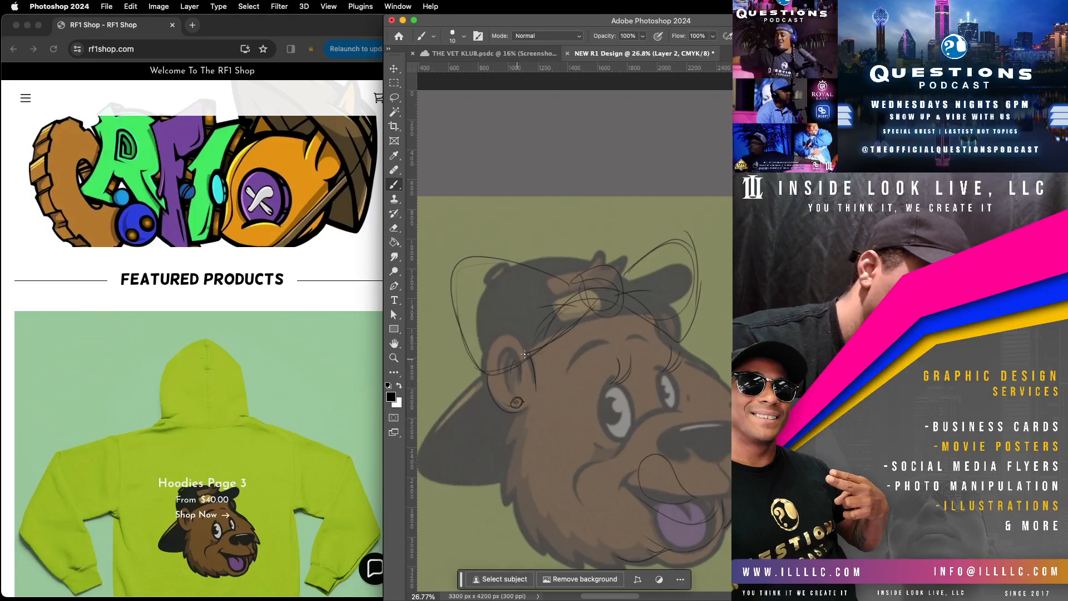
pyautogui.moveTo(507, 420)
pyautogui.mouseDown()
pyautogui.moveTo(546, 430)
pyautogui.moveTo(515, 449)
pyautogui.mouseUp()
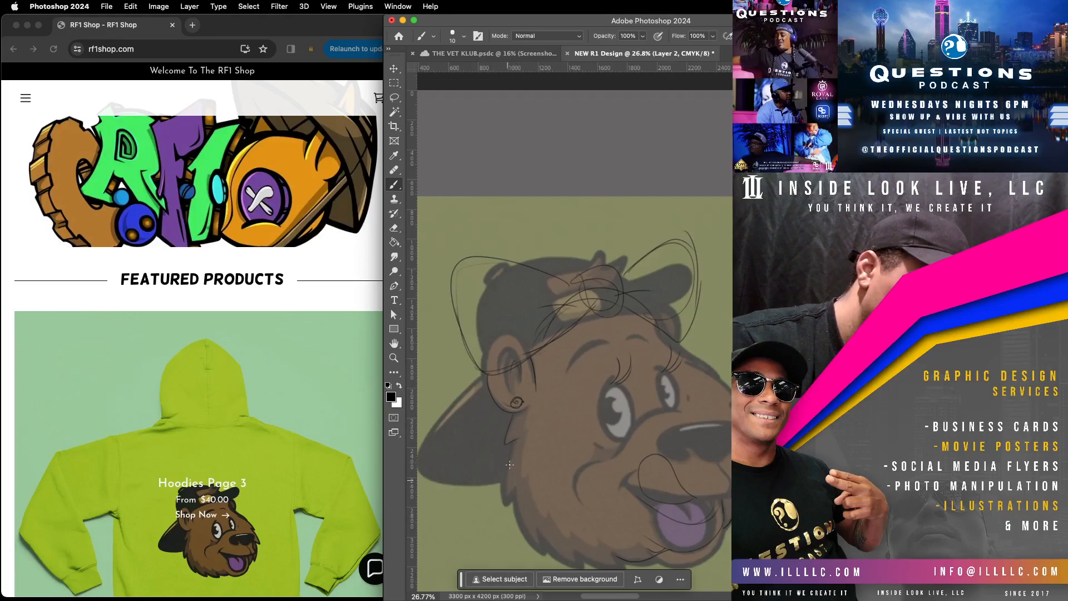
# Step: Check the sketch without the reference image, and add the pupils, nose-bridge crease, mouth line and a spiky hair tuft above the bow
pyautogui.hscroll(3, 639, 484)
pyautogui.scroll(-2, 639, 484)
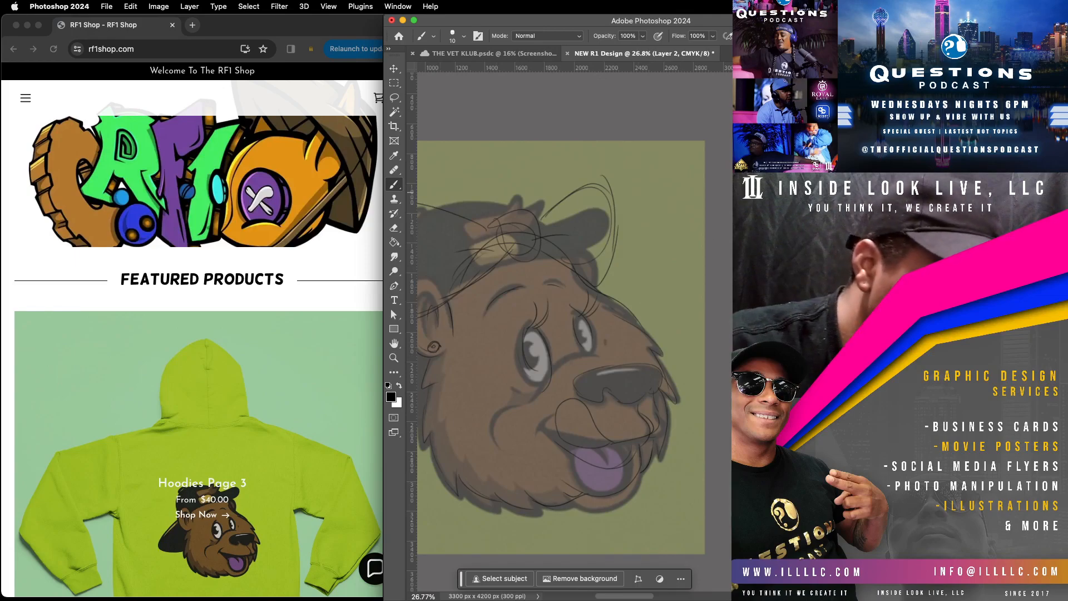
pyautogui.click(748, 162)
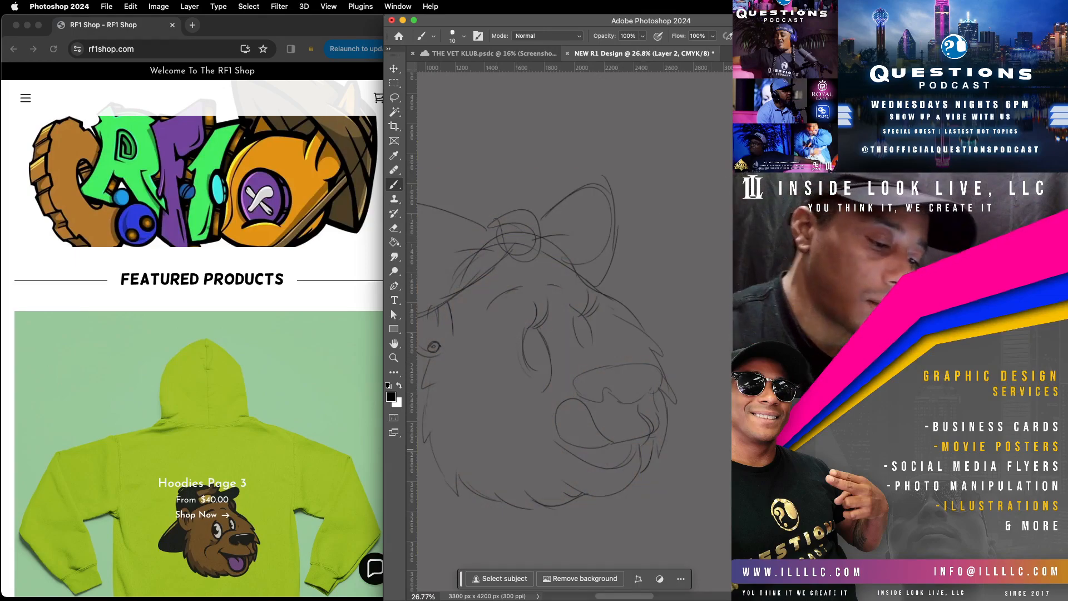
pyautogui.click(744, 149)
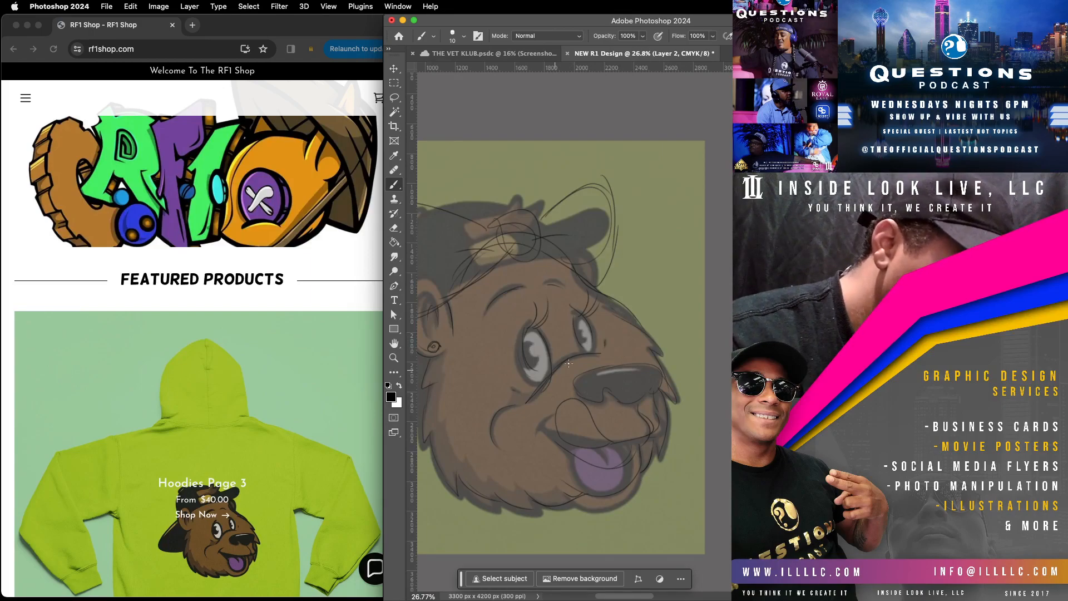
pyautogui.moveTo(521, 367); pyautogui.dragTo(547, 368)
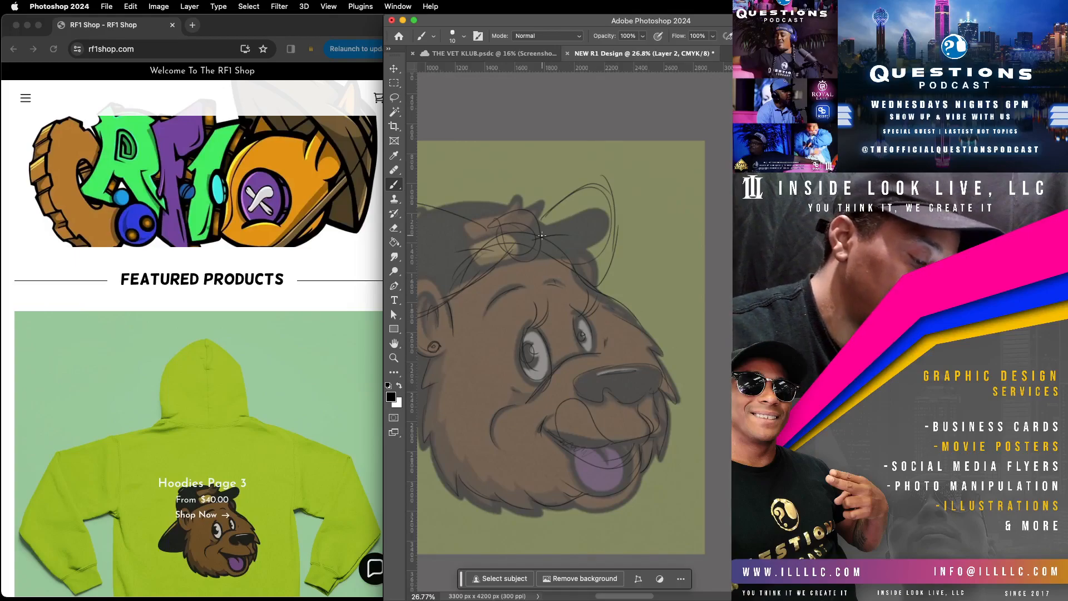
pyautogui.moveTo(458, 190)
pyautogui.mouseDown()
pyautogui.moveTo(473, 226)
pyautogui.moveTo(513, 206)
pyautogui.moveTo(490, 212)
pyautogui.mouseUp()
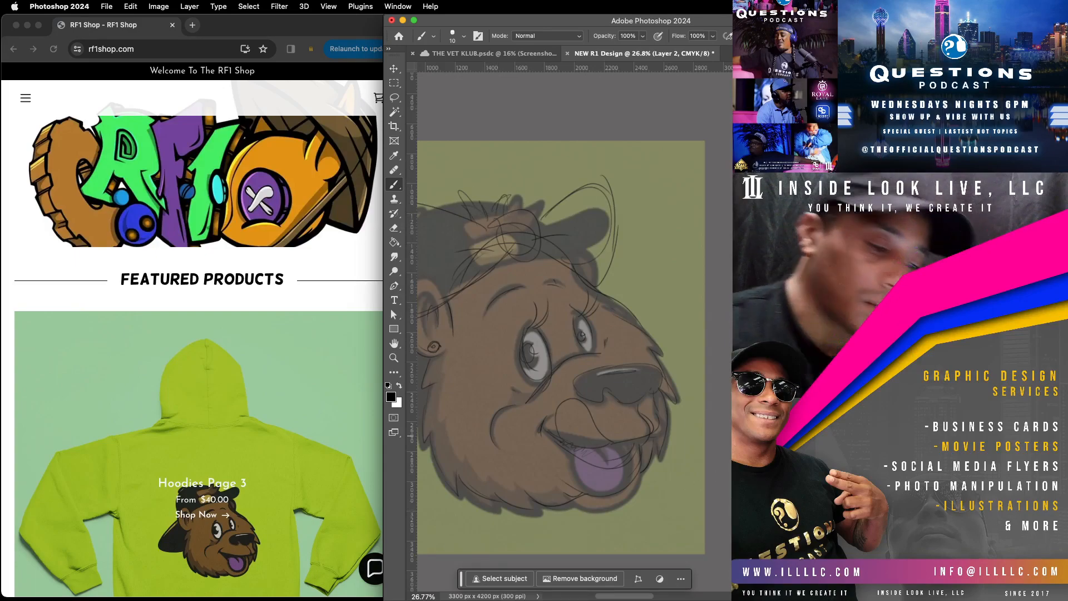
# Step: Hide the reference image, fill Layer 1 beneath the sketch with white, and lower the fill's opacity to a light grey
pyautogui.click(760, 436)
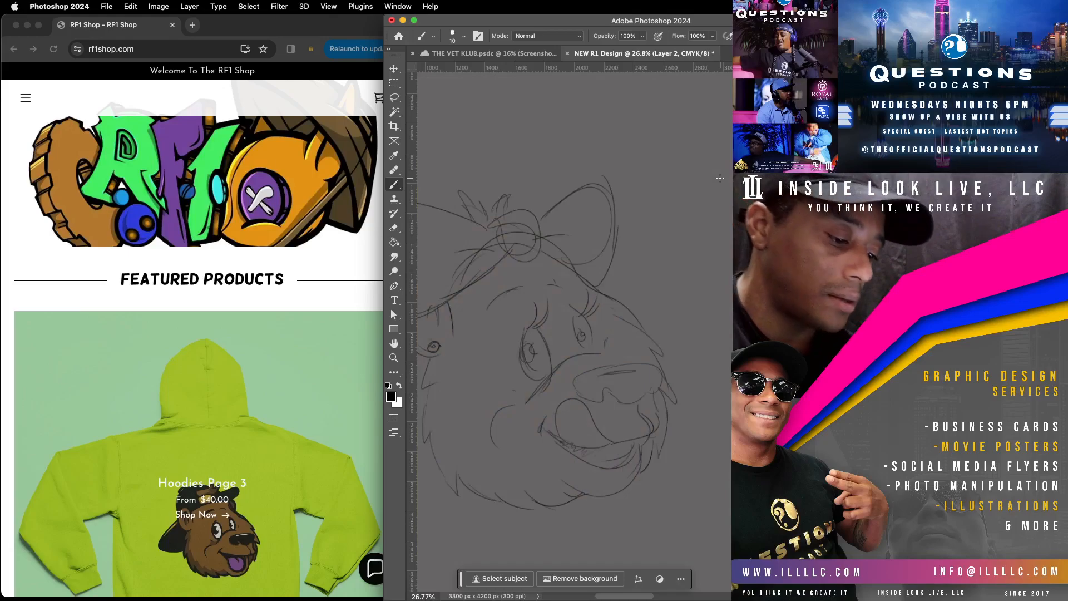
pyautogui.moveTo(590, 316); pyautogui.dragTo(643, 291)
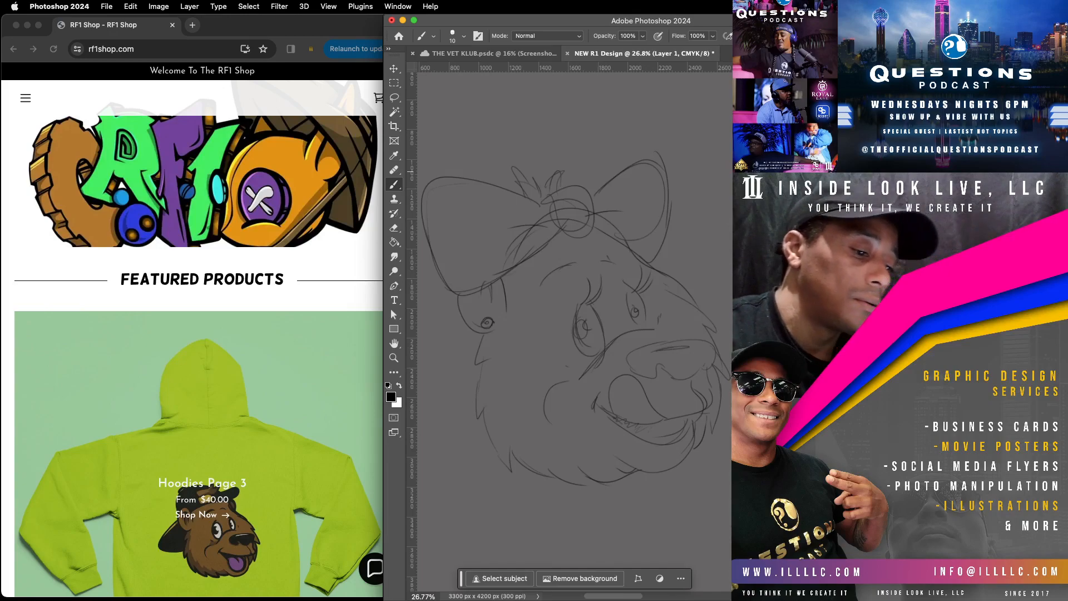
pyautogui.click(400, 386)
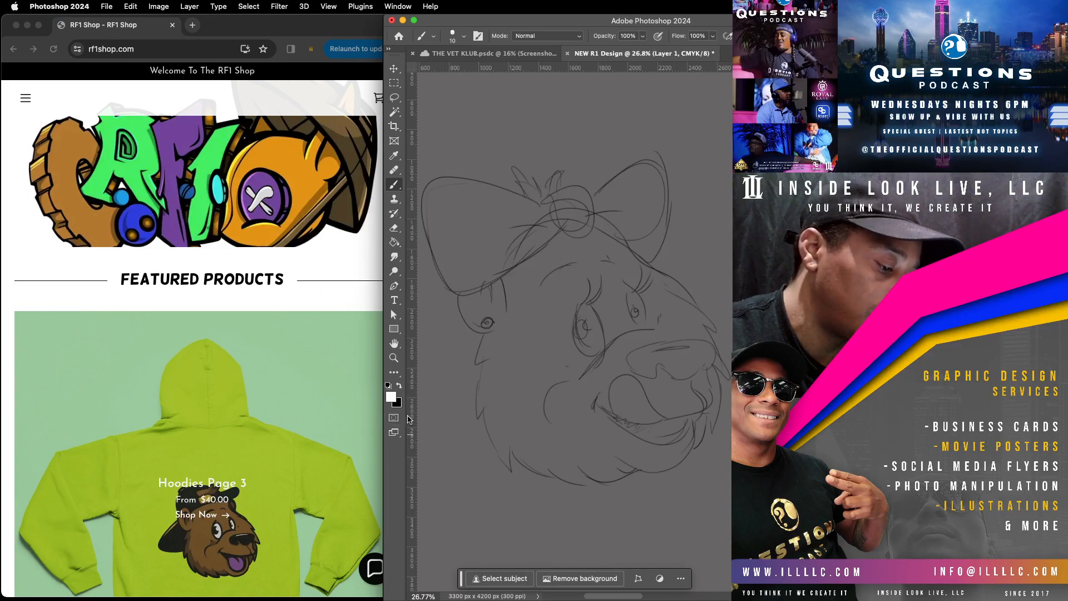
pyautogui.click(395, 242)
pyautogui.click(697, 190)
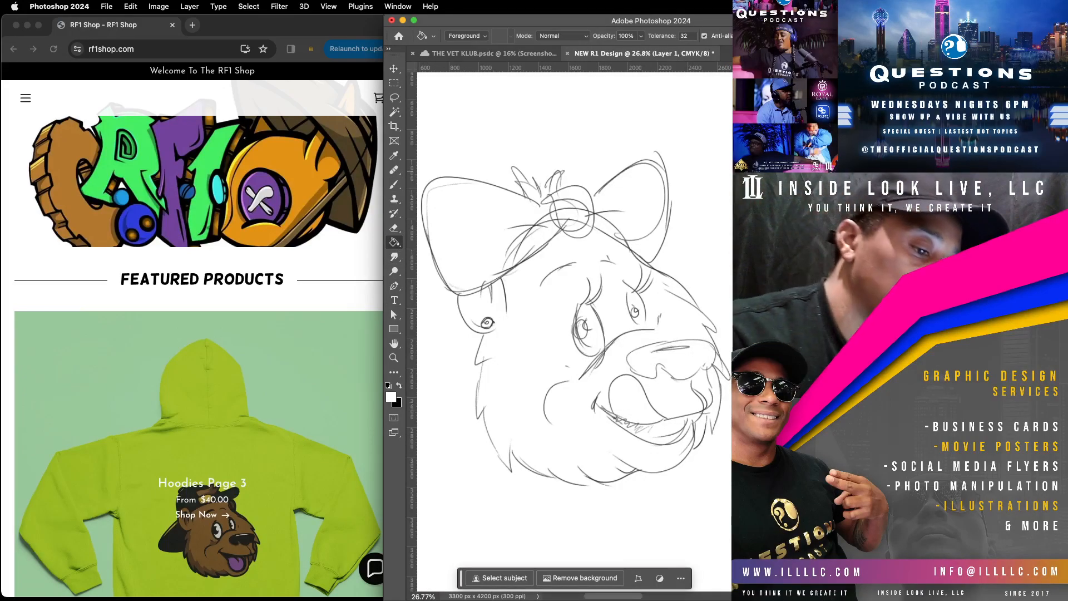
pyautogui.press('super+z')
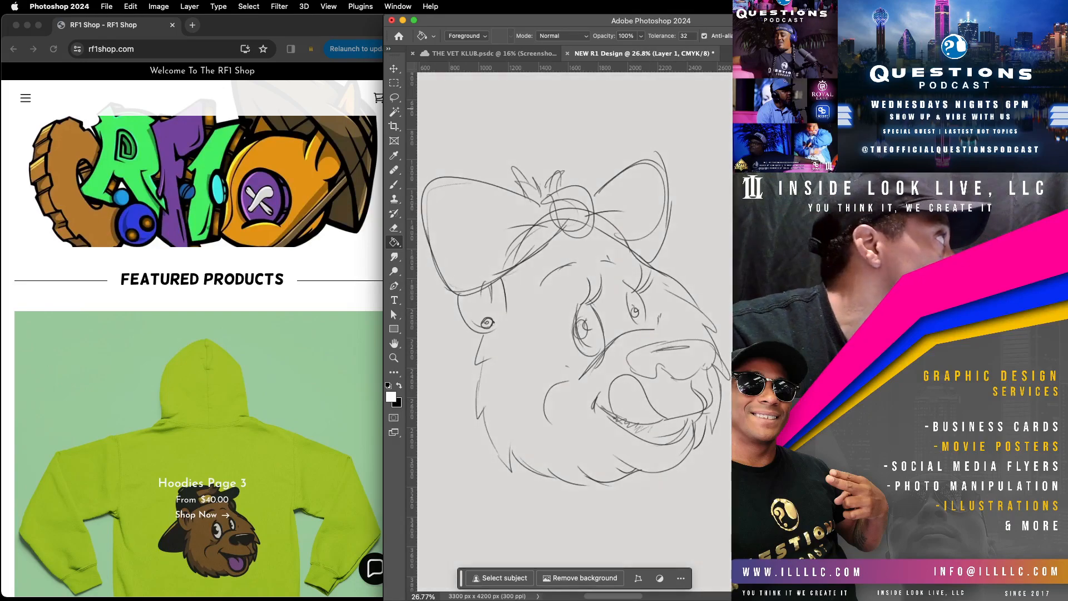
pyautogui.press('super+z')
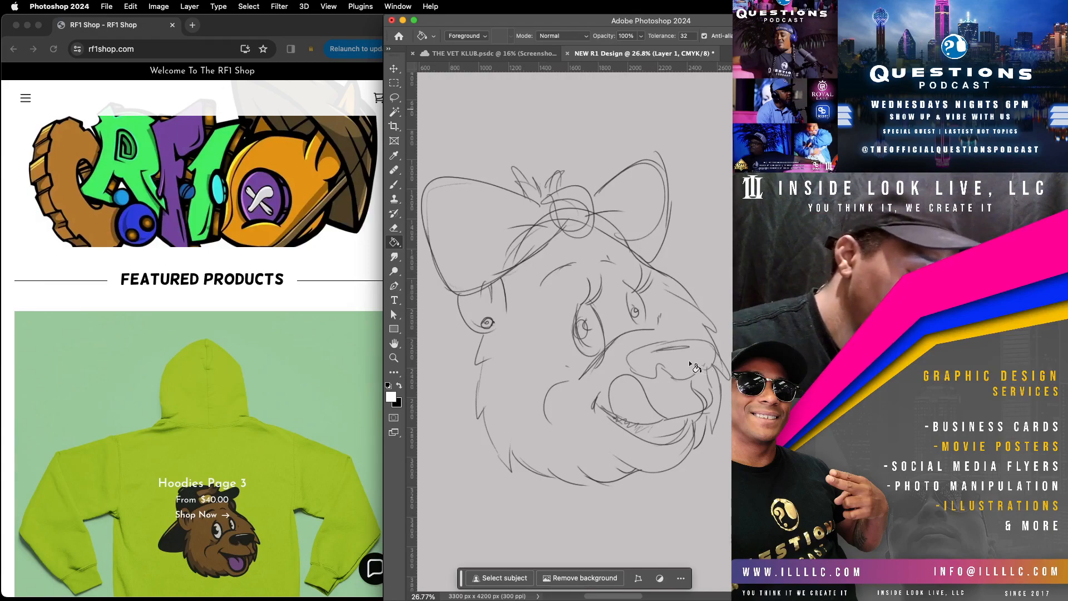
# Step: Set up the Brush with black as the foreground colour and add a new layer for refining the sketch
pyautogui.click(397, 185)
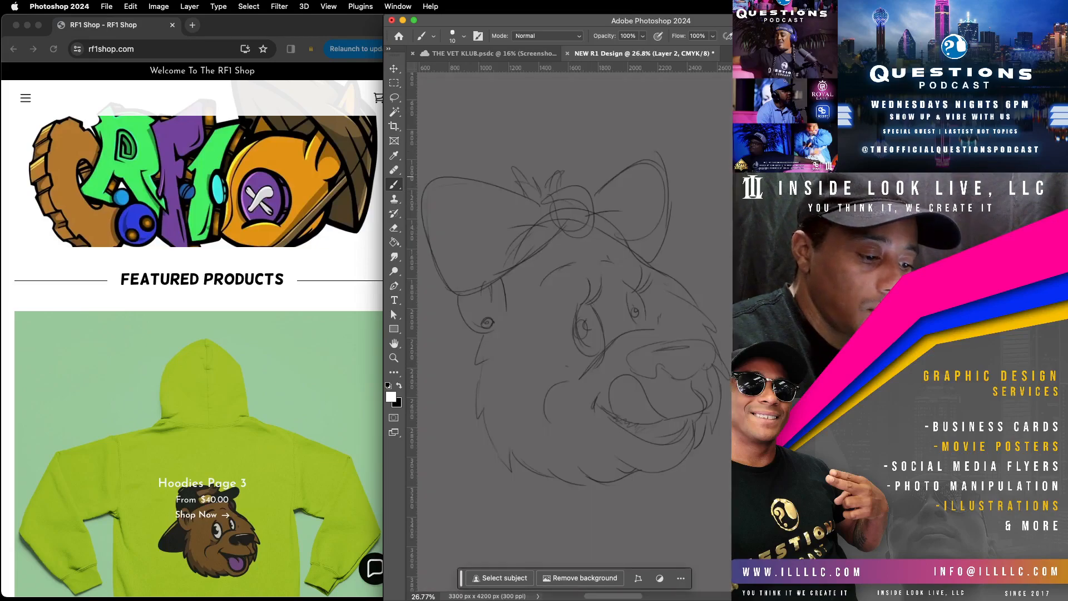
pyautogui.press('super+z')
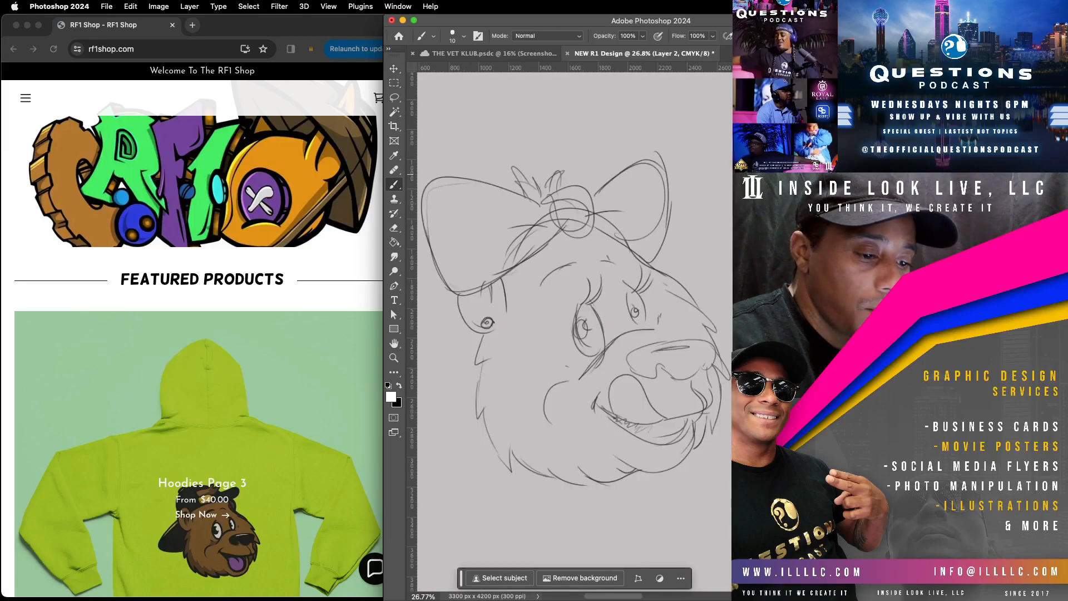
pyautogui.moveTo(540, 217); pyautogui.dragTo(484, 220)
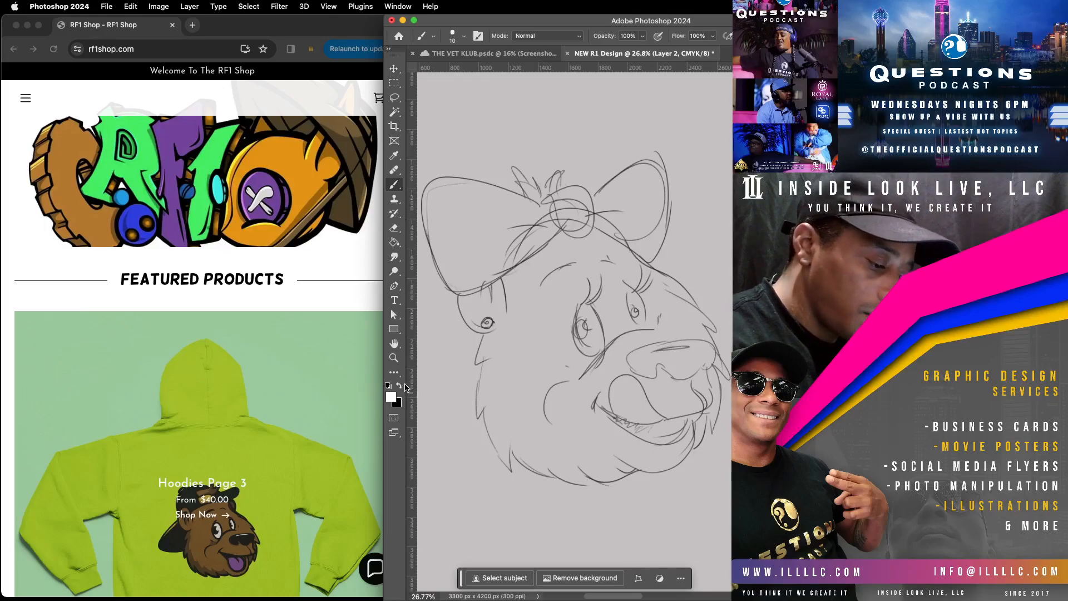
pyautogui.click(399, 385)
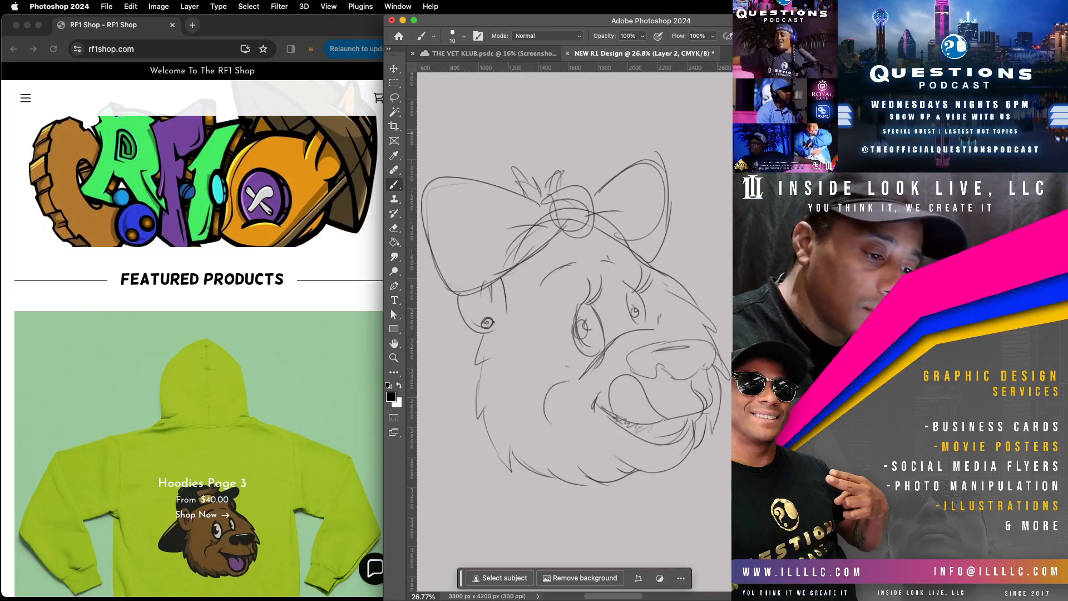
pyautogui.press('super+shift+alt+n')
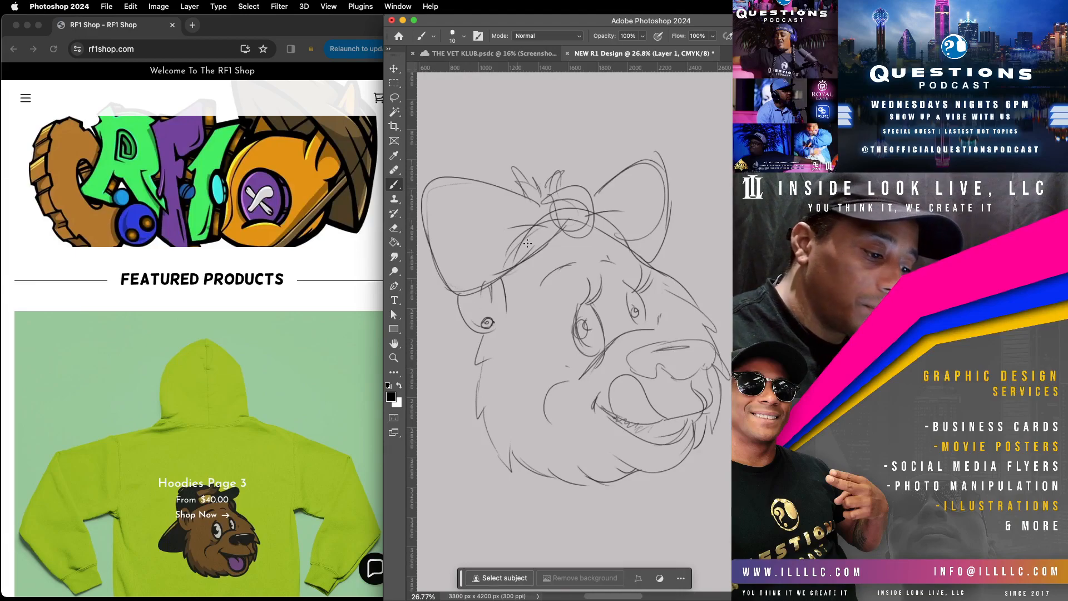
# Step: Sketch fold lines inside both bow loops, reinforce the larger loop's outline, and add a small curl at the ear's edge
pyautogui.moveTo(537, 217)
pyautogui.mouseDown()
pyautogui.moveTo(572, 210)
pyautogui.moveTo(477, 215)
pyautogui.mouseUp()
pyautogui.moveTo(627, 208)
pyautogui.mouseDown()
pyautogui.moveTo(597, 210)
pyautogui.moveTo(636, 208)
pyautogui.moveTo(652, 192)
pyautogui.mouseUp()
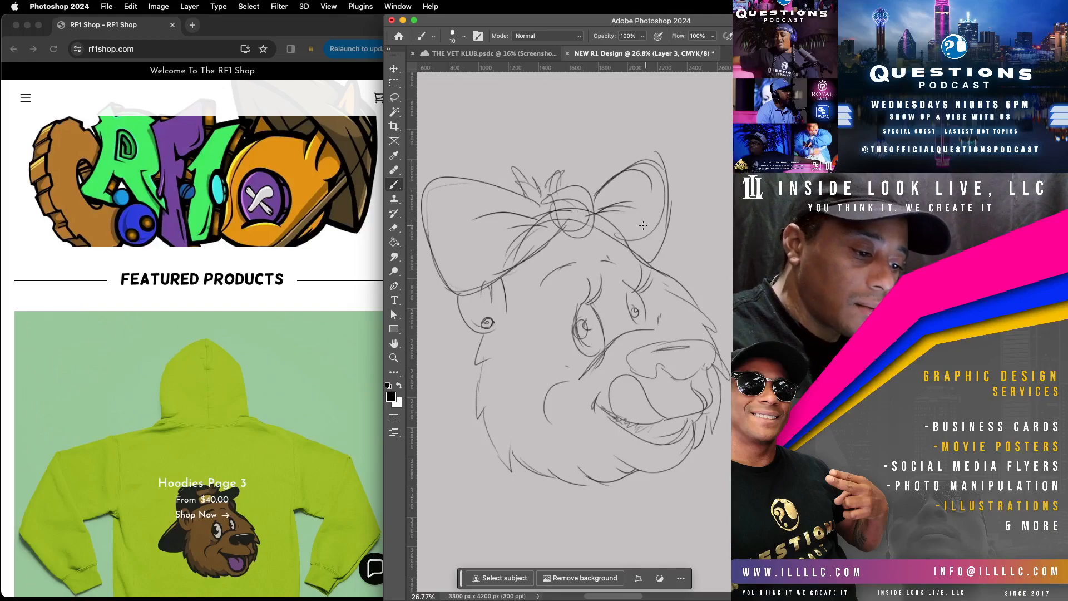
pyautogui.moveTo(438, 180)
pyautogui.mouseDown()
pyautogui.moveTo(432, 258)
pyautogui.moveTo(462, 316)
pyautogui.moveTo(529, 277)
pyautogui.moveTo(472, 291)
pyautogui.mouseUp()
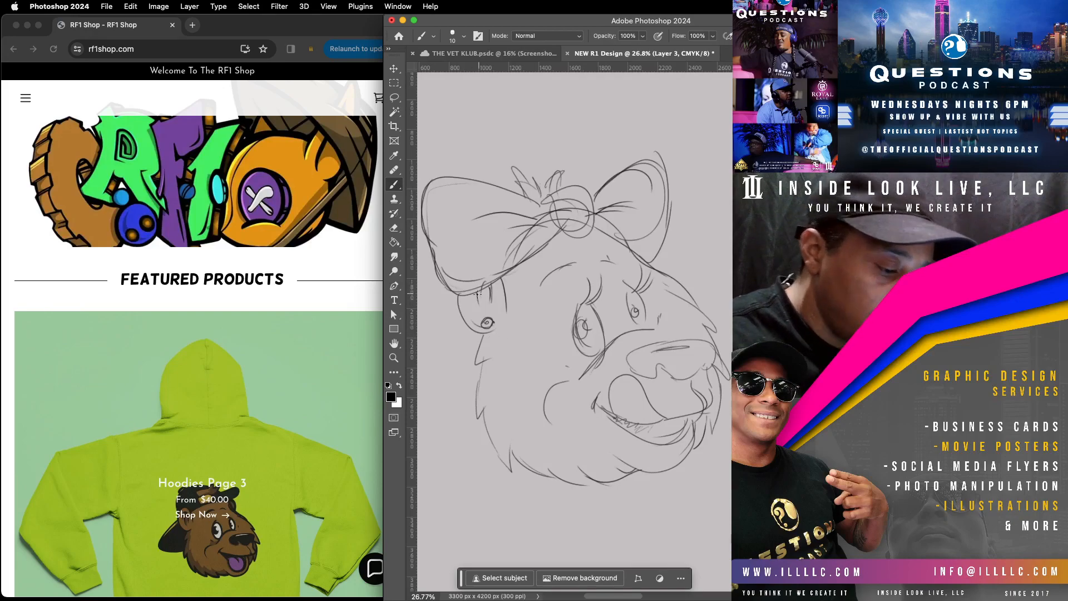
pyautogui.moveTo(464, 298); pyautogui.dragTo(452, 307)
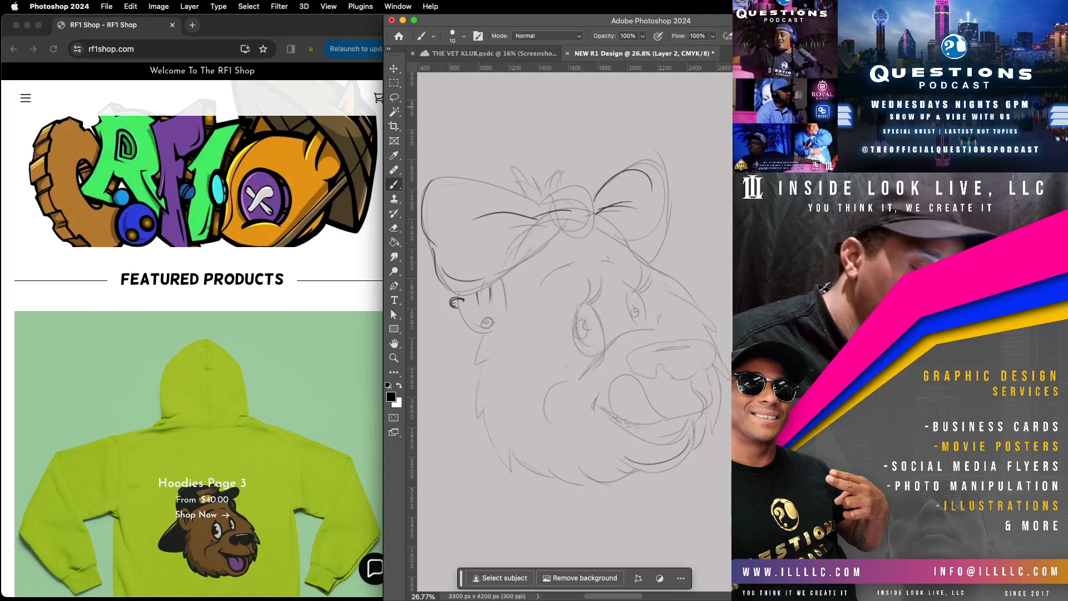
# Step: Fade the refinement strokes to match the rest of the sketch and add a new layer for the line art
pyautogui.press('super+z')
pyautogui.press('super+z')
pyautogui.press('super+z')
pyautogui.press('super+z')
pyautogui.press('super+z')
pyautogui.press('super+z')
pyautogui.press('super+z')
pyautogui.press('super+z')
pyautogui.press('super+shift+z')
pyautogui.press('super+shift+z')
pyautogui.press('super+shift+z')
pyautogui.press('super+shift+z')
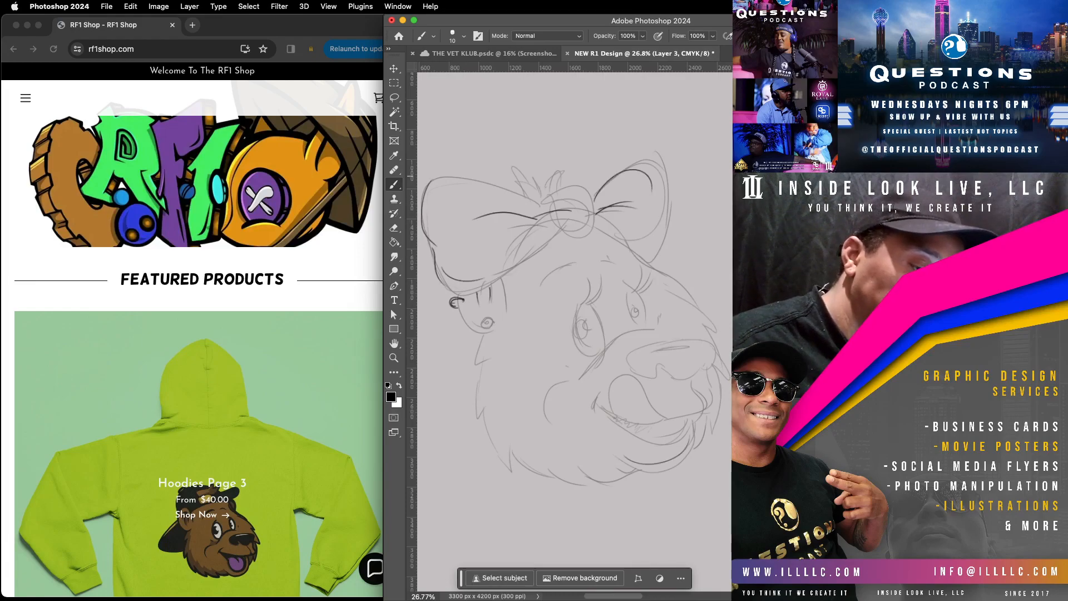
pyautogui.press('super+z')
pyautogui.press('super+z')
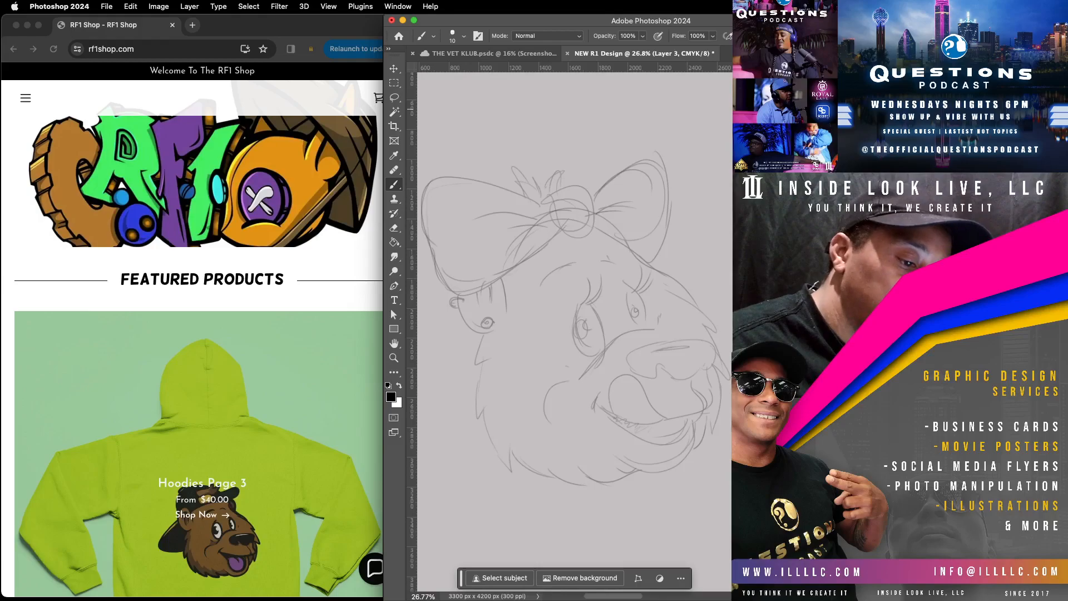
pyautogui.press('super+z')
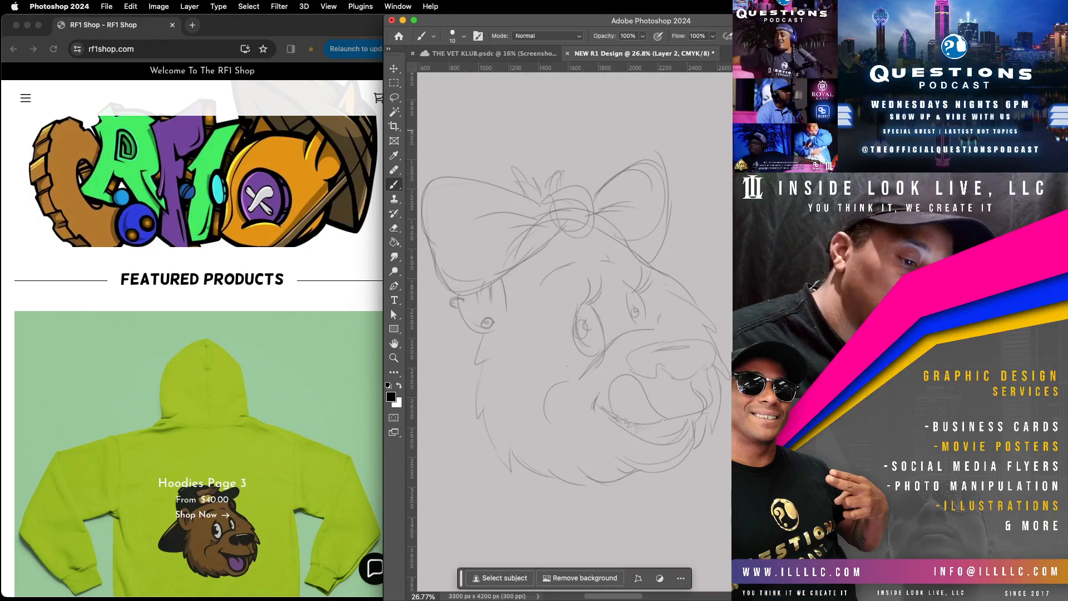
pyautogui.press('super+z')
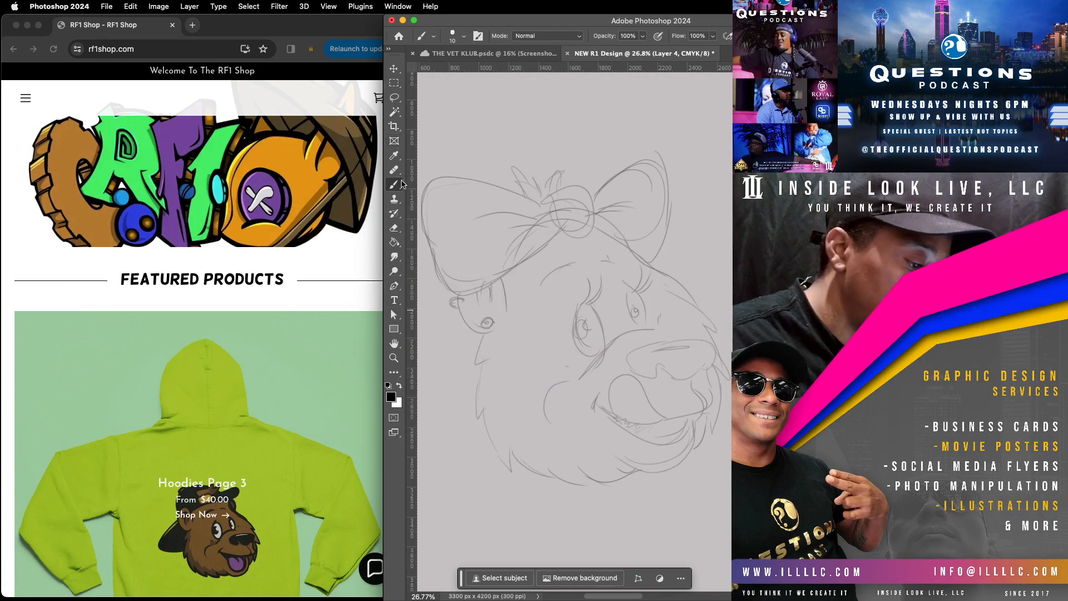
# Step: Choose the Hard Round brush preset at 10 px for inking and zoom in on the bear's eyes
pyautogui.click(465, 37)
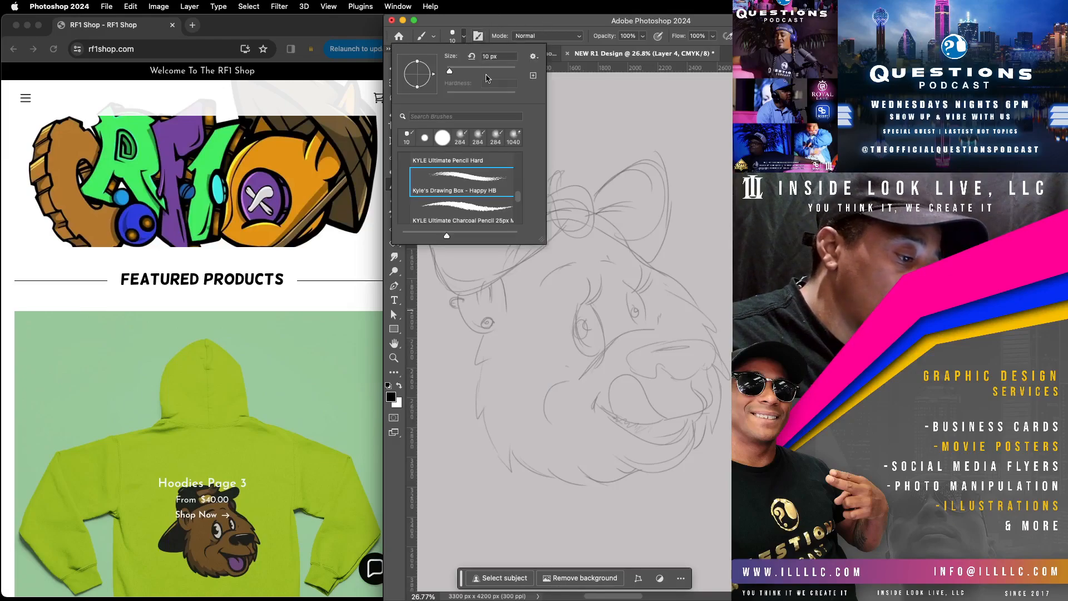
pyautogui.scroll(5, 506, 184)
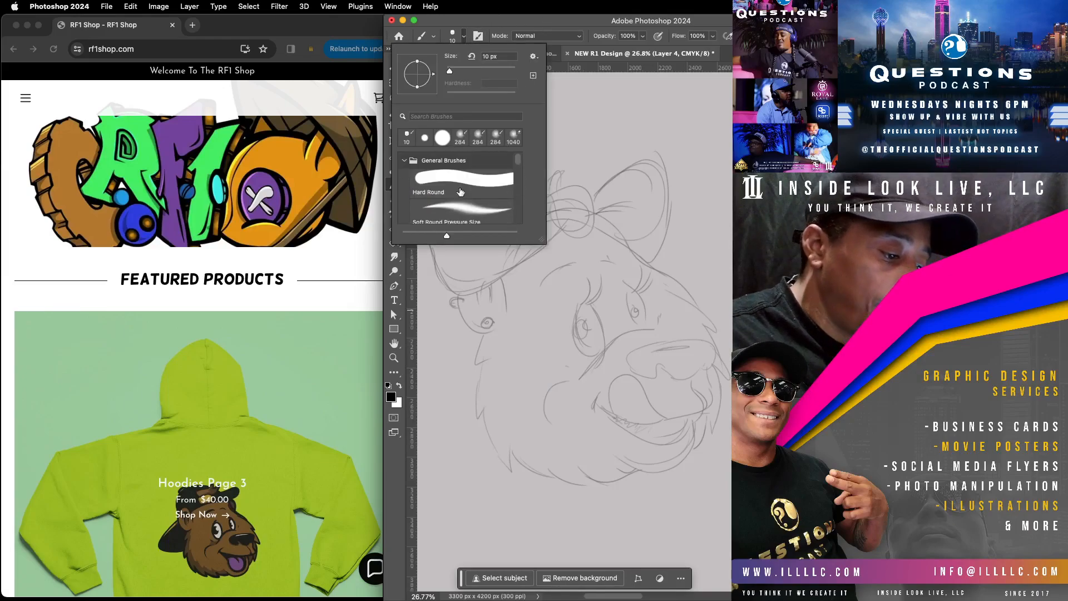
pyautogui.click(506, 186)
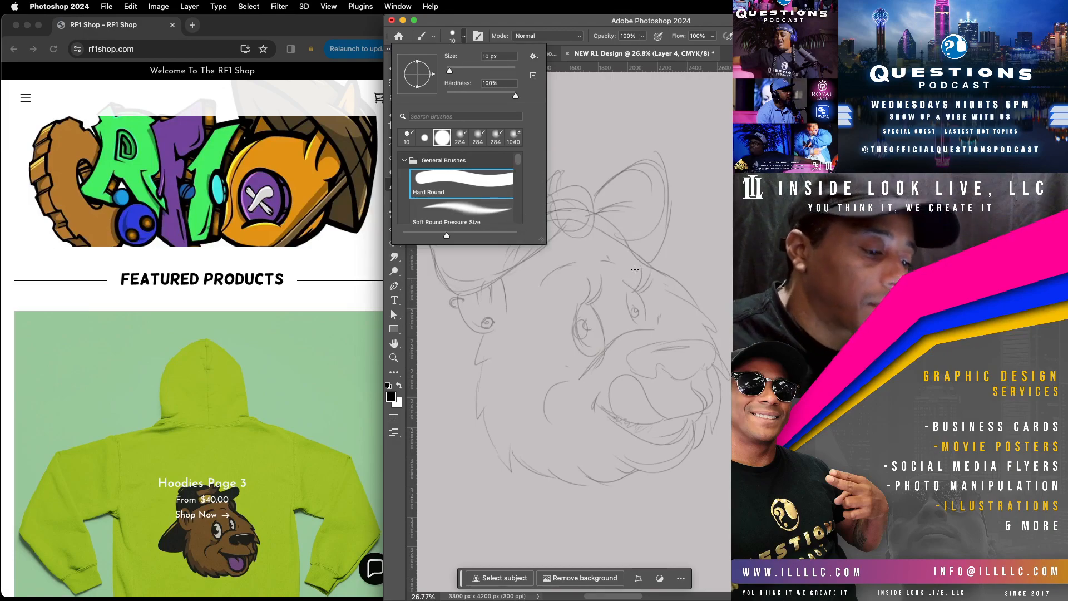
pyautogui.click(591, 24)
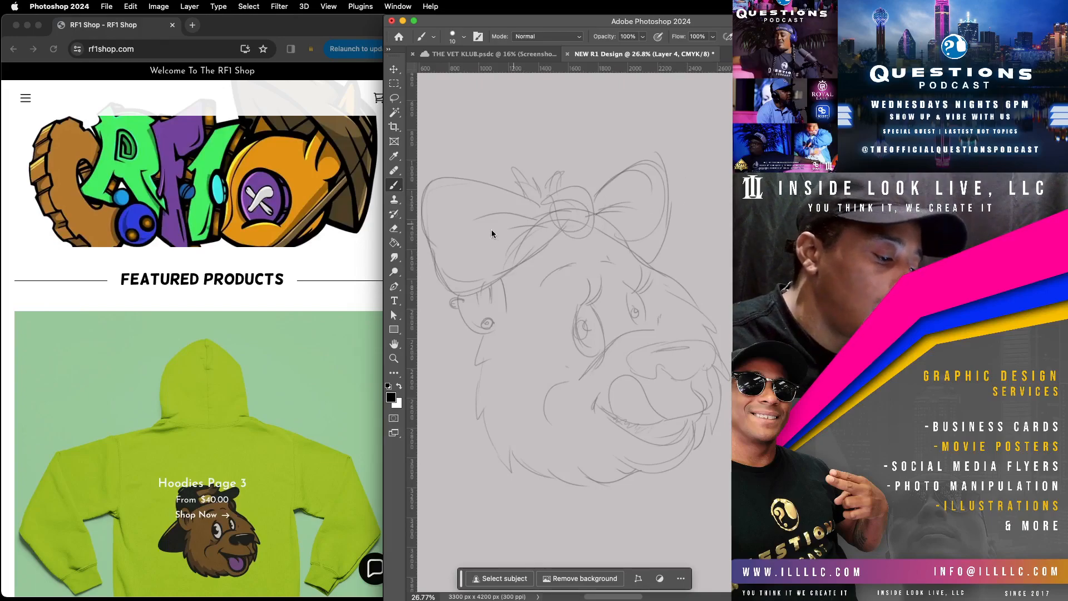
pyautogui.click(394, 359)
pyautogui.moveTo(612, 295); pyautogui.dragTo(625, 292)
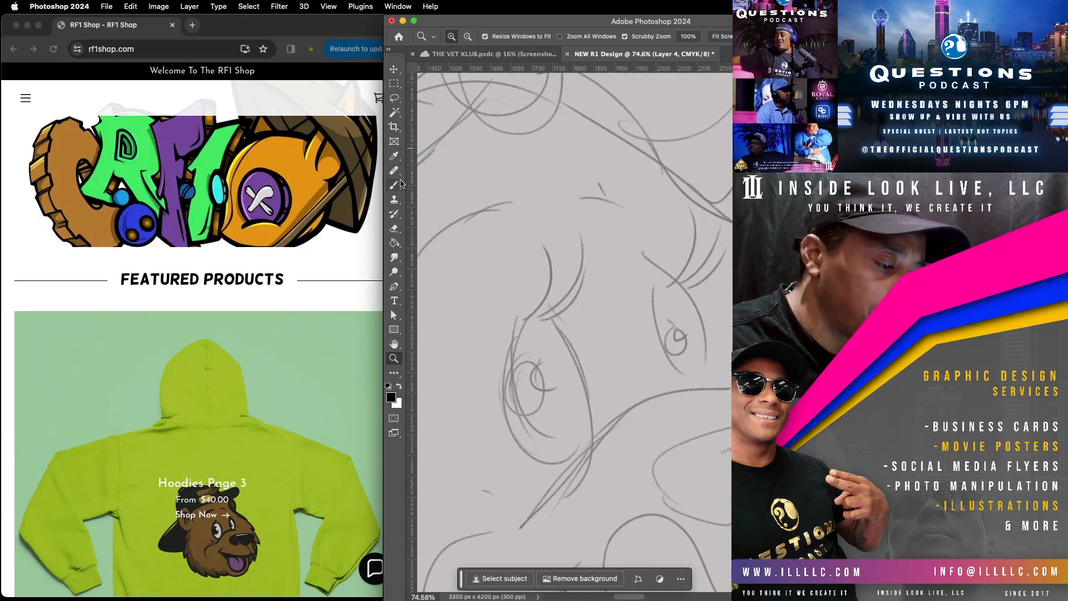
pyautogui.click(394, 185)
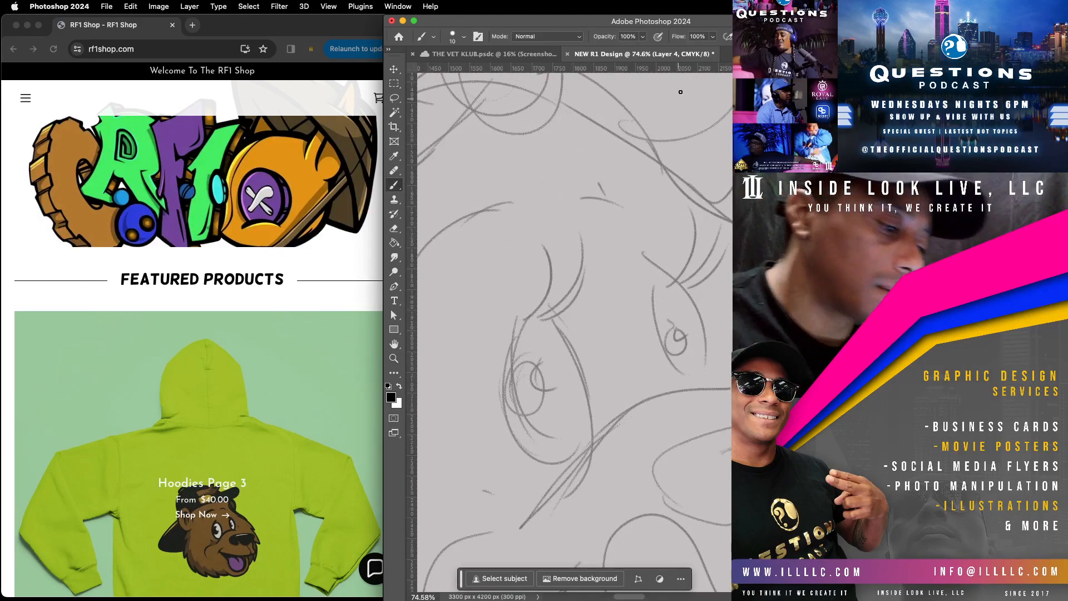
pyautogui.moveTo(523, 319)
pyautogui.mouseDown()
pyautogui.moveTo(506, 354)
pyautogui.moveTo(511, 426)
pyautogui.moveTo(548, 462)
pyautogui.moveTo(580, 448)
pyautogui.moveTo(588, 394)
pyautogui.moveTo(575, 356)
pyautogui.moveTo(529, 306)
pyautogui.moveTo(508, 331)
pyautogui.moveTo(512, 426)
pyautogui.moveTo(509, 406)
pyautogui.mouseUp()
pyautogui.press('super+z')
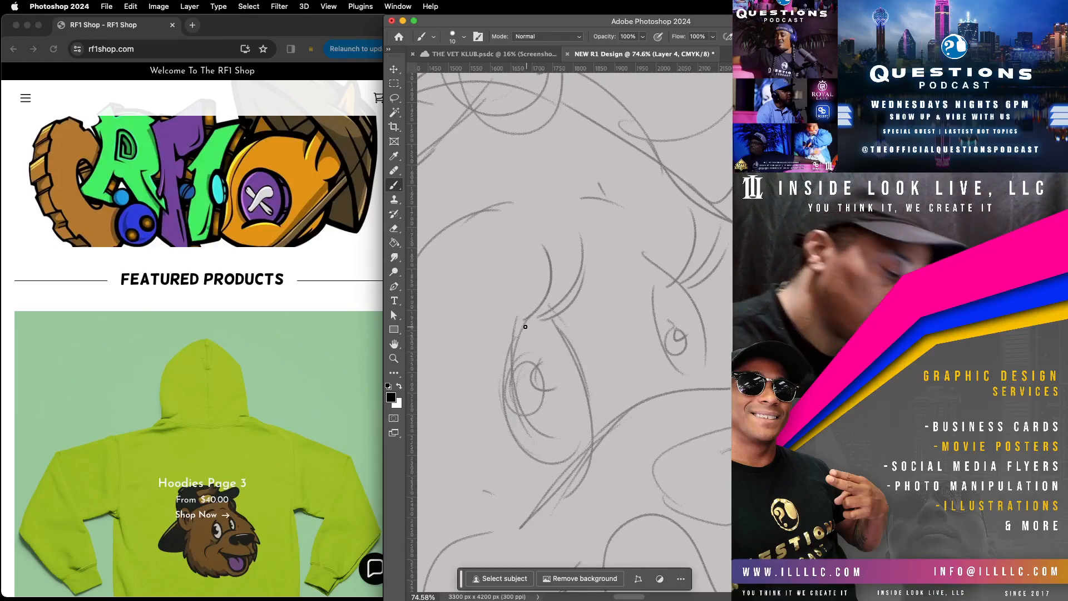
pyautogui.moveTo(530, 314)
pyautogui.mouseDown()
pyautogui.moveTo(504, 356)
pyautogui.moveTo(505, 429)
pyautogui.moveTo(544, 470)
pyautogui.moveTo(582, 449)
pyautogui.moveTo(589, 396)
pyautogui.moveTo(577, 346)
pyautogui.moveTo(547, 306)
pyautogui.moveTo(520, 320)
pyautogui.moveTo(506, 348)
pyautogui.moveTo(497, 401)
pyautogui.moveTo(517, 455)
pyautogui.moveTo(508, 437)
pyautogui.mouseUp()
pyautogui.press('super+z')
# Step: Increase the brush size and ink the oval outline of the bear's larger eye in black, leaving a gap beneath the eyelashes
pyautogui.click(464, 36)
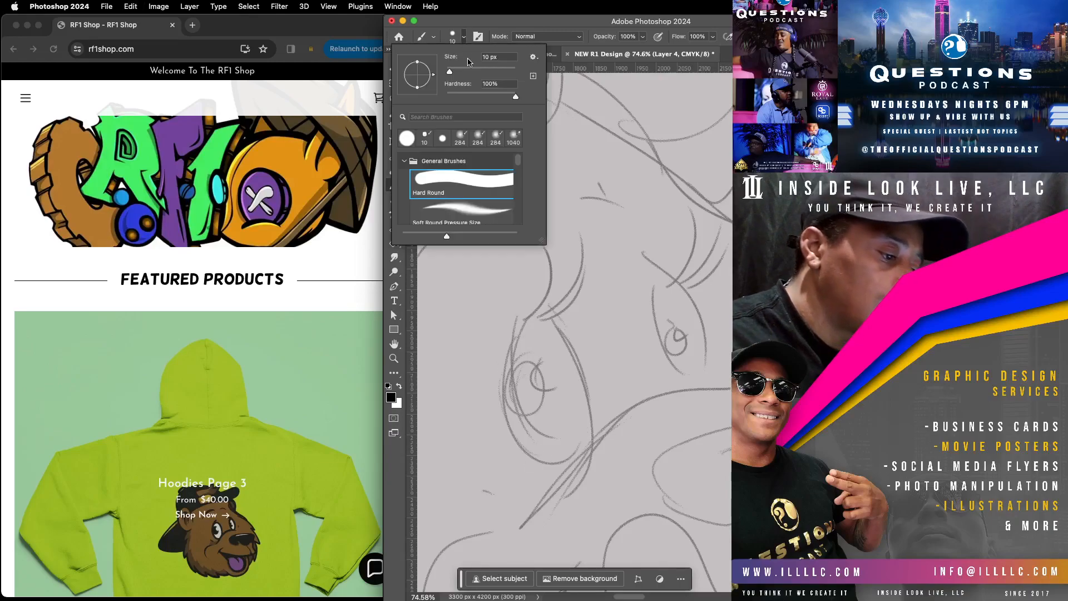
pyautogui.moveTo(470, 72); pyautogui.dragTo(452, 71)
pyautogui.click(527, 358)
pyautogui.moveTo(526, 314)
pyautogui.mouseDown()
pyautogui.moveTo(505, 356)
pyautogui.moveTo(500, 419)
pyautogui.moveTo(523, 462)
pyautogui.moveTo(570, 463)
pyautogui.moveTo(607, 414)
pyautogui.moveTo(593, 352)
pyautogui.moveTo(563, 314)
pyautogui.moveTo(529, 311)
pyautogui.mouseUp()
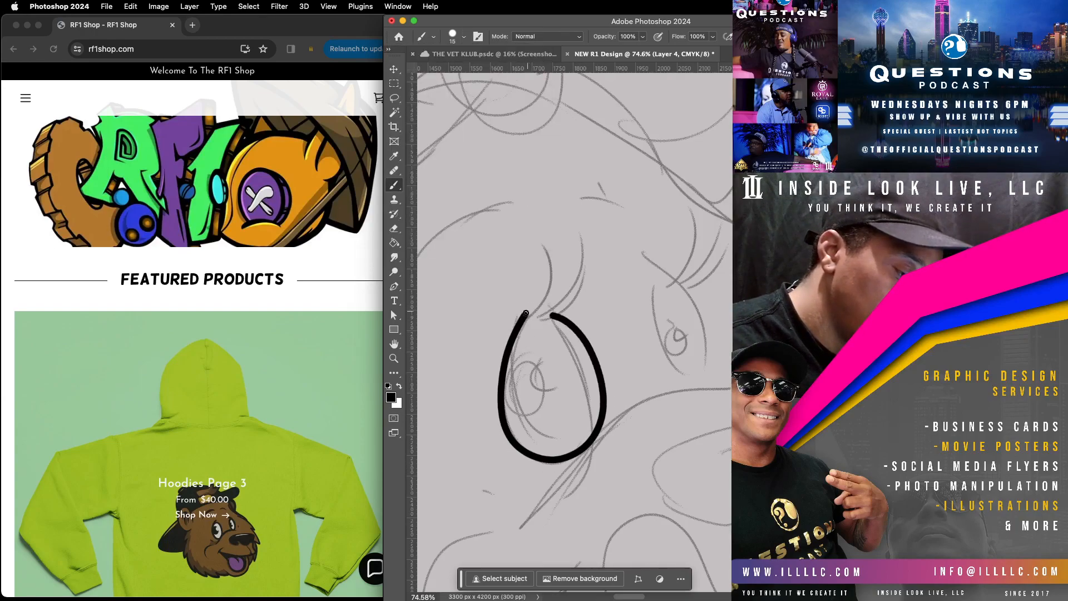
# Step: Undo the larger eye's outline, then ink closed ovals for both eyes with crescent-notched pupil outlines inside
pyautogui.press('super+z')
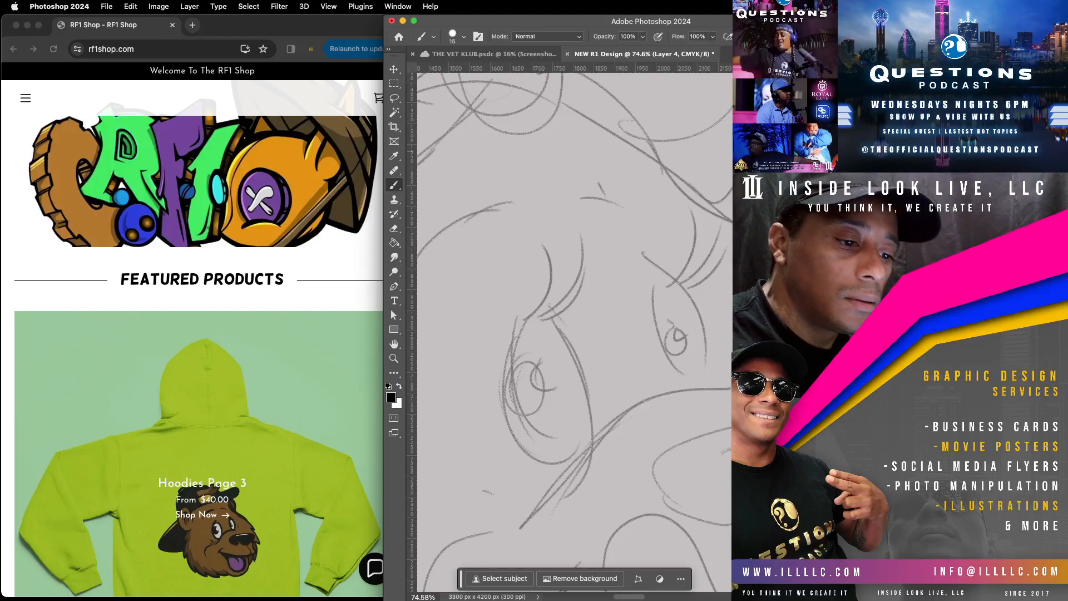
pyautogui.moveTo(530, 312)
pyautogui.mouseDown()
pyautogui.moveTo(506, 429)
pyautogui.moveTo(544, 467)
pyautogui.moveTo(582, 453)
pyautogui.moveTo(593, 392)
pyautogui.moveTo(573, 329)
pyautogui.moveTo(543, 303)
pyautogui.moveTo(527, 310)
pyautogui.moveTo(505, 373)
pyautogui.moveTo(510, 444)
pyautogui.mouseUp()
pyautogui.moveTo(653, 288)
pyautogui.mouseDown()
pyautogui.moveTo(680, 379)
pyautogui.moveTo(699, 383)
pyautogui.moveTo(708, 355)
pyautogui.mouseUp()
pyautogui.moveTo(689, 286)
pyautogui.mouseDown()
pyautogui.moveTo(672, 271)
pyautogui.moveTo(650, 286)
pyautogui.moveTo(661, 342)
pyautogui.moveTo(684, 379)
pyautogui.mouseUp()
pyautogui.moveTo(537, 364)
pyautogui.mouseDown()
pyautogui.moveTo(548, 400)
pyautogui.moveTo(553, 385)
pyautogui.moveTo(549, 410)
pyautogui.moveTo(529, 425)
pyautogui.moveTo(507, 416)
pyautogui.moveTo(499, 393)
pyautogui.moveTo(525, 352)
pyautogui.moveTo(549, 364)
pyautogui.mouseUp()
pyautogui.moveTo(658, 322)
pyautogui.mouseDown()
pyautogui.moveTo(685, 324)
pyautogui.moveTo(670, 340)
pyautogui.moveTo(683, 342)
pyautogui.moveTo(688, 328)
pyautogui.moveTo(675, 361)
pyautogui.moveTo(660, 317)
pyautogui.mouseUp()
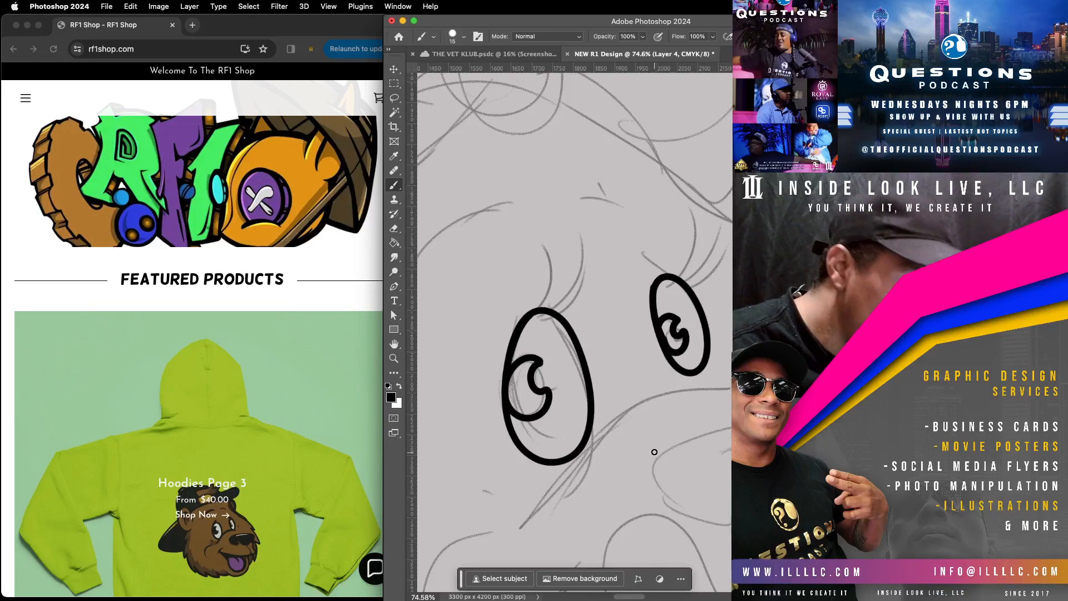
# Step: Ink three curved eyelashes above the larger eye and taper their tips to sharp points
pyautogui.moveTo(531, 311); pyautogui.dragTo(531, 231)
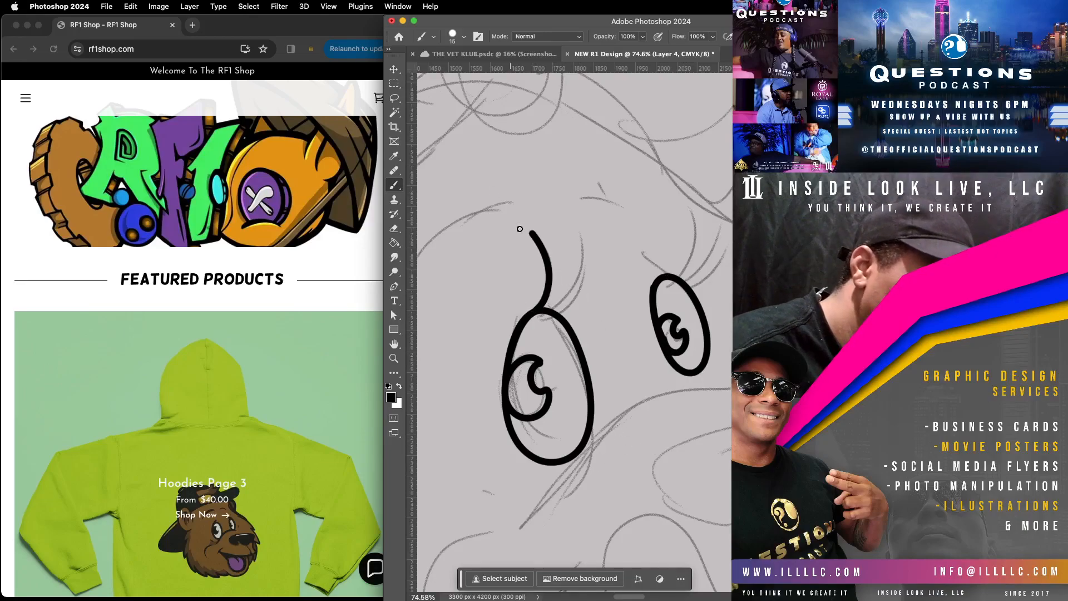
pyautogui.moveTo(544, 310)
pyautogui.mouseDown()
pyautogui.moveTo(579, 284)
pyautogui.moveTo(581, 227)
pyautogui.moveTo(572, 304)
pyautogui.moveTo(597, 273)
pyautogui.mouseUp()
pyautogui.moveTo(526, 225)
pyautogui.mouseDown()
pyautogui.moveTo(543, 276)
pyautogui.moveTo(539, 247)
pyautogui.moveTo(546, 268)
pyautogui.mouseUp()
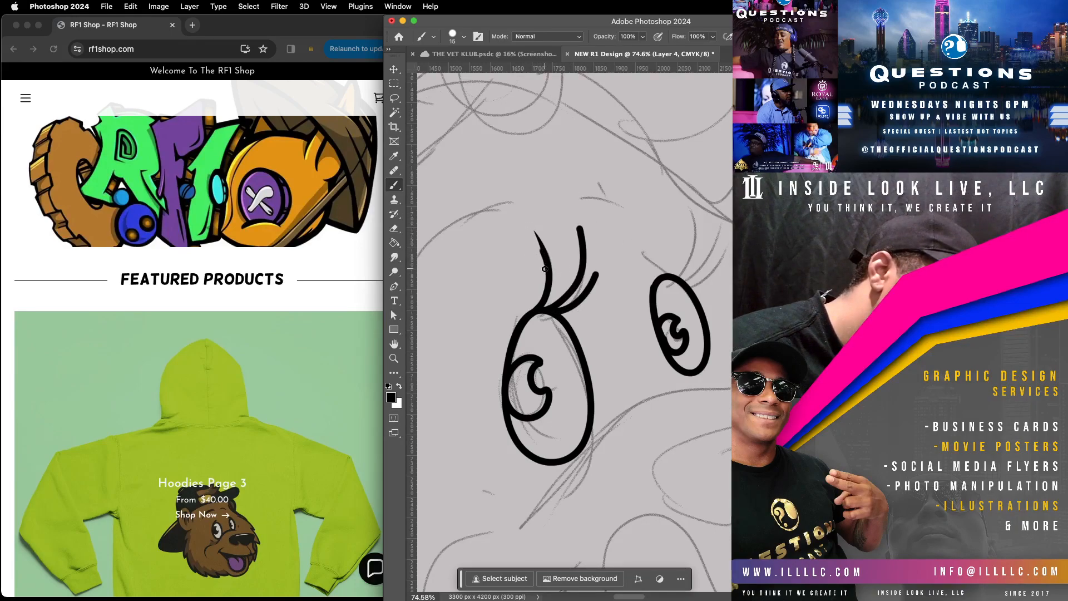
pyautogui.moveTo(580, 236); pyautogui.dragTo(581, 313)
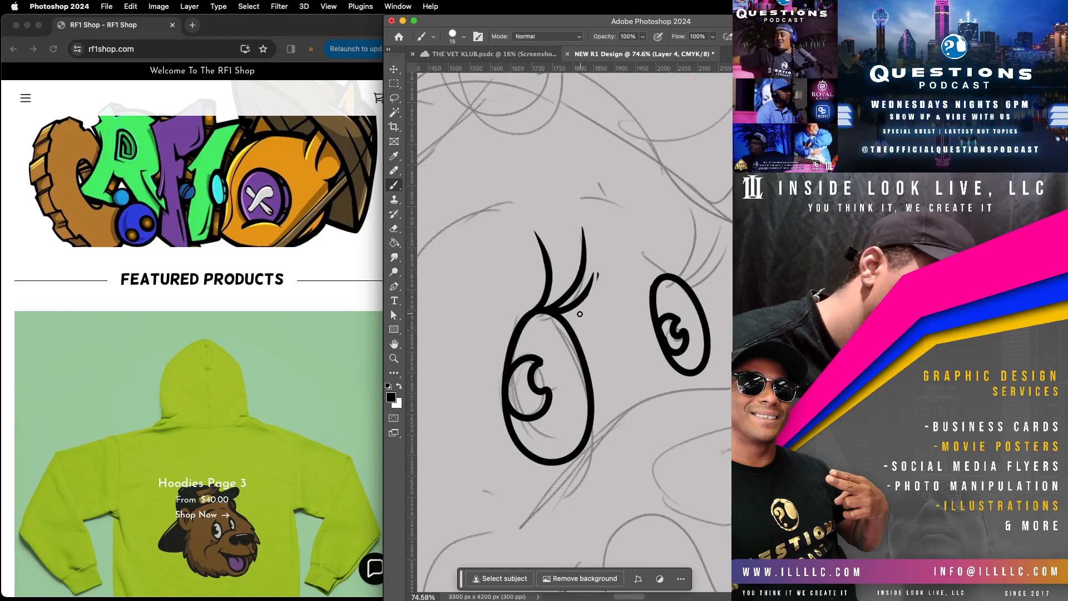
pyautogui.moveTo(605, 269); pyautogui.dragTo(587, 317)
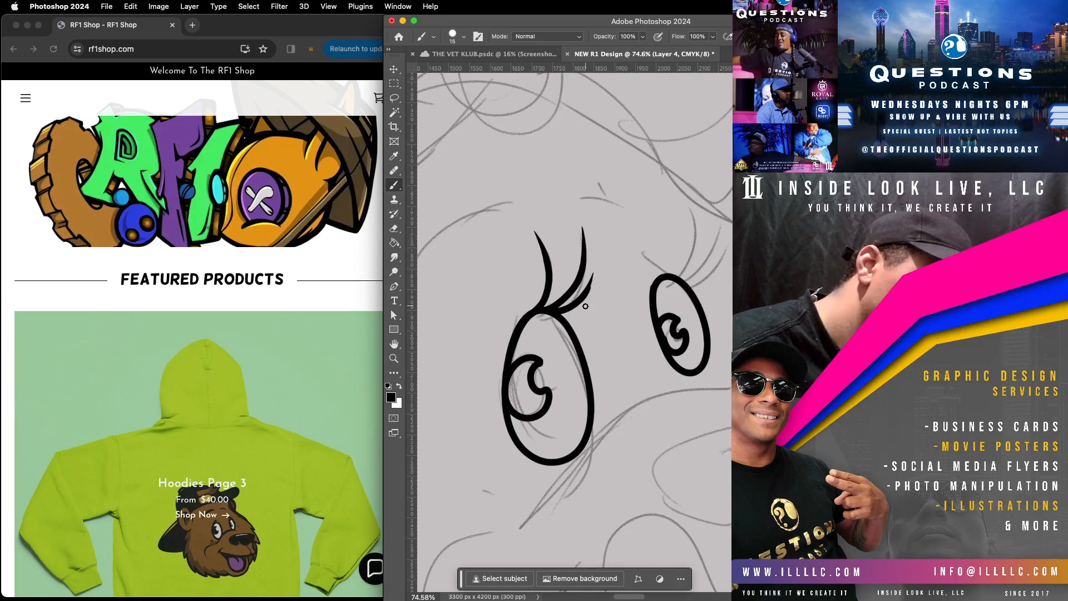
# Step: Ink the curved eyelashes above the smaller eye, following the sketch
pyautogui.moveTo(659, 277)
pyautogui.mouseDown()
pyautogui.moveTo(694, 255)
pyautogui.moveTo(690, 210)
pyautogui.mouseUp()
pyautogui.moveTo(670, 277); pyautogui.dragTo(708, 240)
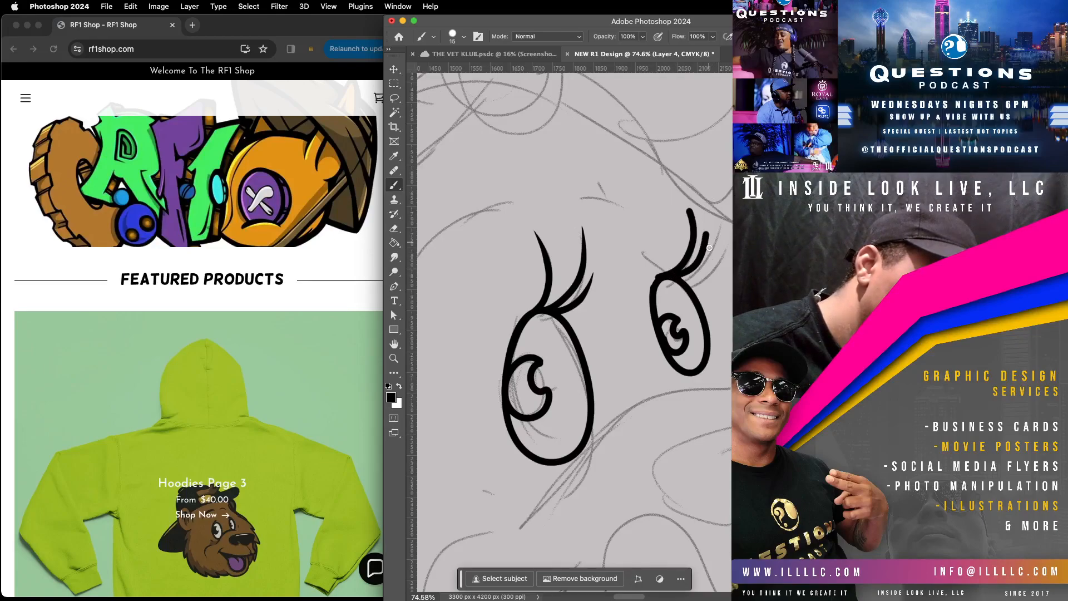
pyautogui.moveTo(678, 277); pyautogui.dragTo(724, 243)
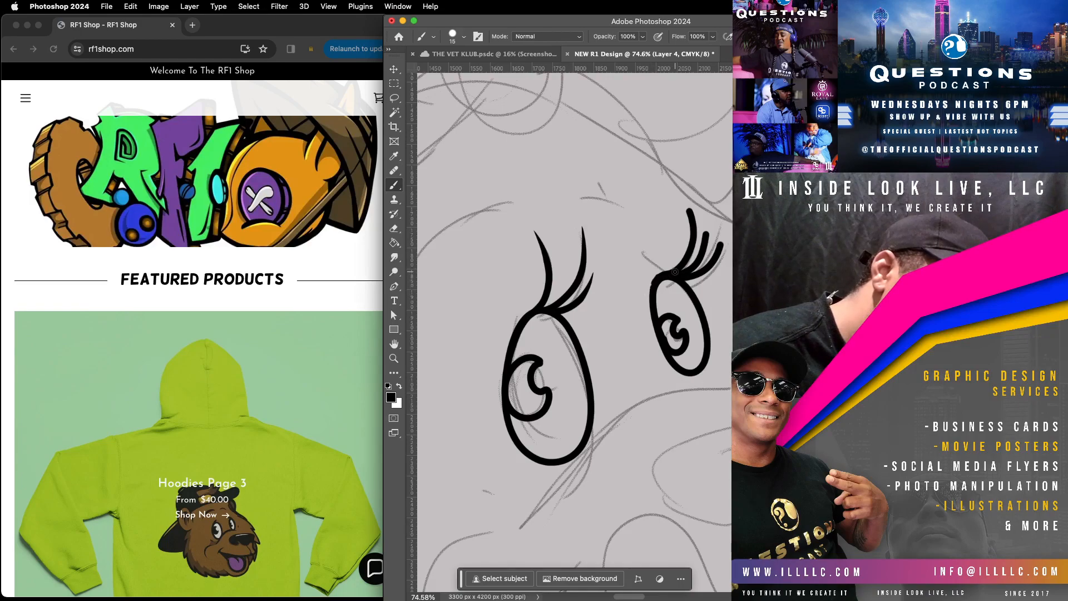
# Step: Fill both pupils solid black around their highlight notches and taper the smaller eye's lash tips
pyautogui.moveTo(665, 273)
pyautogui.mouseDown()
pyautogui.moveTo(649, 297)
pyautogui.moveTo(671, 362)
pyautogui.moveTo(662, 320)
pyautogui.moveTo(671, 316)
pyautogui.moveTo(676, 353)
pyautogui.moveTo(674, 321)
pyautogui.mouseUp()
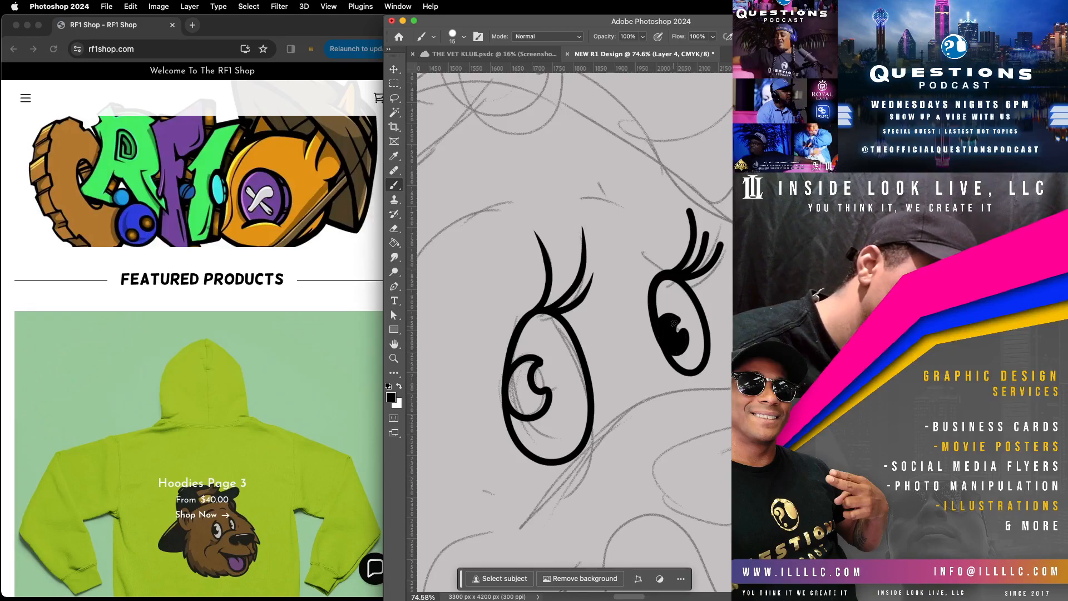
pyautogui.moveTo(650, 318); pyautogui.dragTo(684, 377)
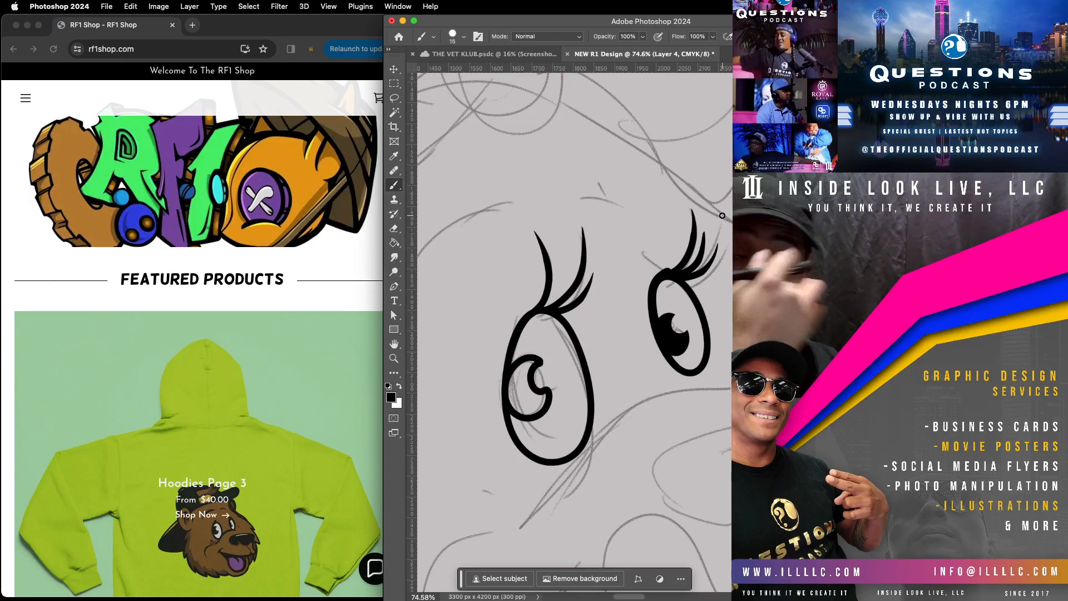
pyautogui.moveTo(515, 374)
pyautogui.mouseDown()
pyautogui.moveTo(509, 399)
pyautogui.moveTo(523, 417)
pyautogui.moveTo(511, 399)
pyautogui.moveTo(536, 353)
pyautogui.moveTo(506, 394)
pyautogui.moveTo(522, 360)
pyautogui.moveTo(528, 407)
pyautogui.moveTo(515, 419)
pyautogui.moveTo(531, 354)
pyautogui.moveTo(524, 397)
pyautogui.moveTo(528, 385)
pyautogui.moveTo(536, 401)
pyautogui.moveTo(550, 391)
pyautogui.moveTo(541, 408)
pyautogui.moveTo(510, 373)
pyautogui.moveTo(518, 415)
pyautogui.moveTo(508, 389)
pyautogui.moveTo(539, 392)
pyautogui.moveTo(525, 406)
pyautogui.moveTo(519, 383)
pyautogui.moveTo(533, 391)
pyautogui.moveTo(513, 406)
pyautogui.mouseUp()
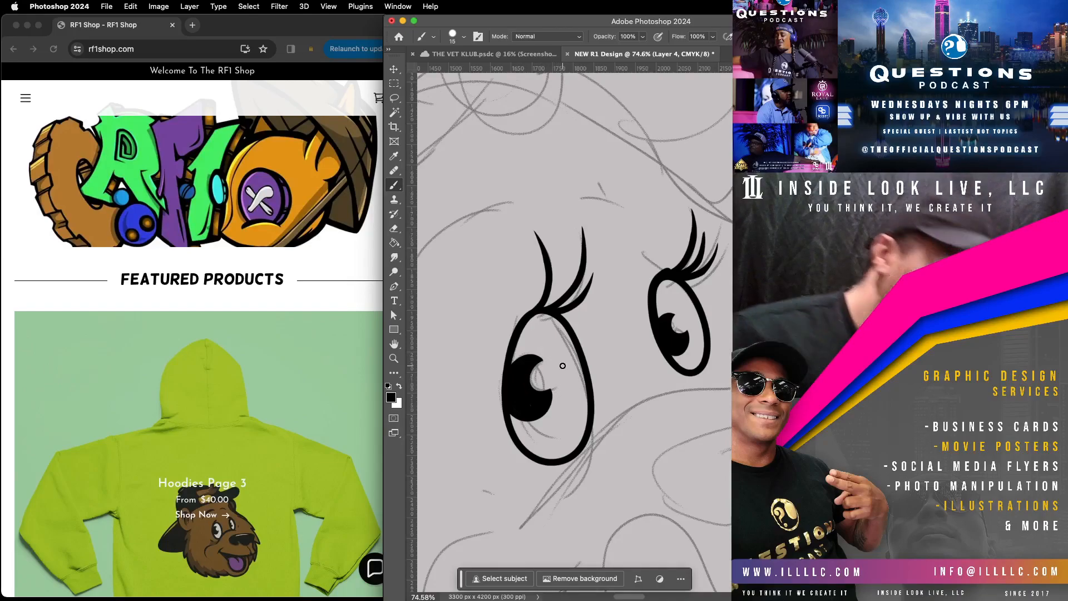
# Step: Ink the muzzle's upper curve from beneath the larger eye to above the nose, ending it in a tapered tip
pyautogui.scroll(-5, 596, 446)
pyautogui.hscroll(5, 596, 446)
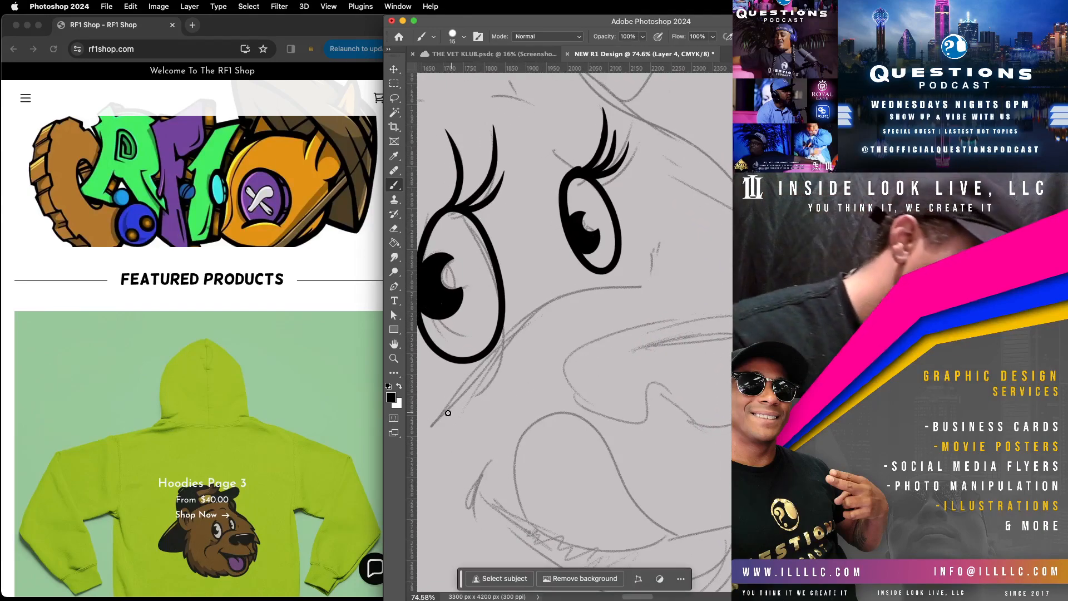
pyautogui.moveTo(429, 428)
pyautogui.mouseDown()
pyautogui.moveTo(525, 316)
pyautogui.moveTo(564, 293)
pyautogui.moveTo(650, 289)
pyautogui.moveTo(605, 289)
pyautogui.moveTo(628, 291)
pyautogui.mouseUp()
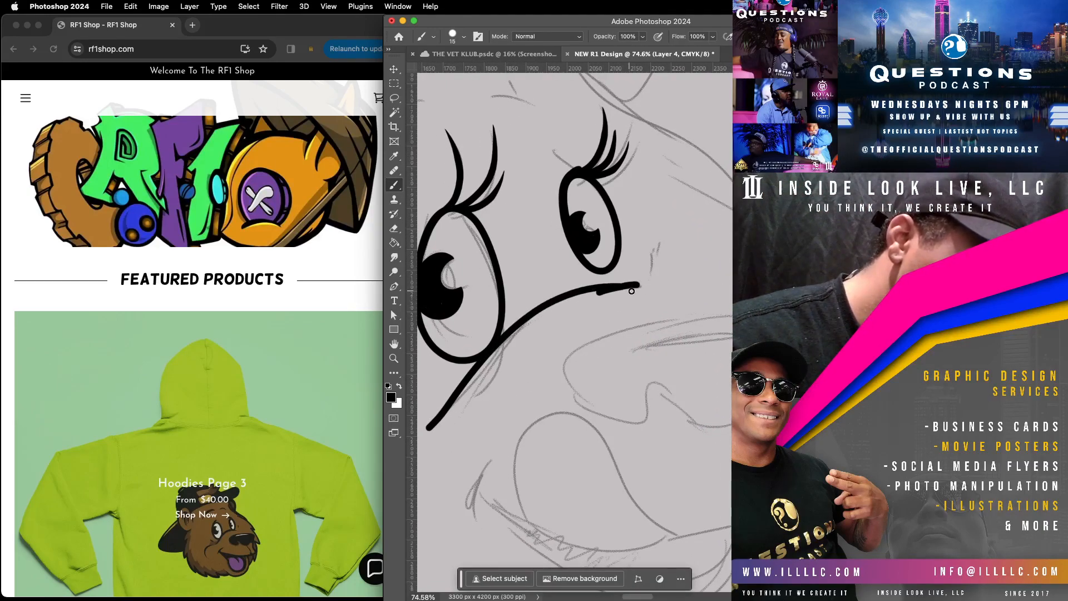
pyautogui.press('super+z')
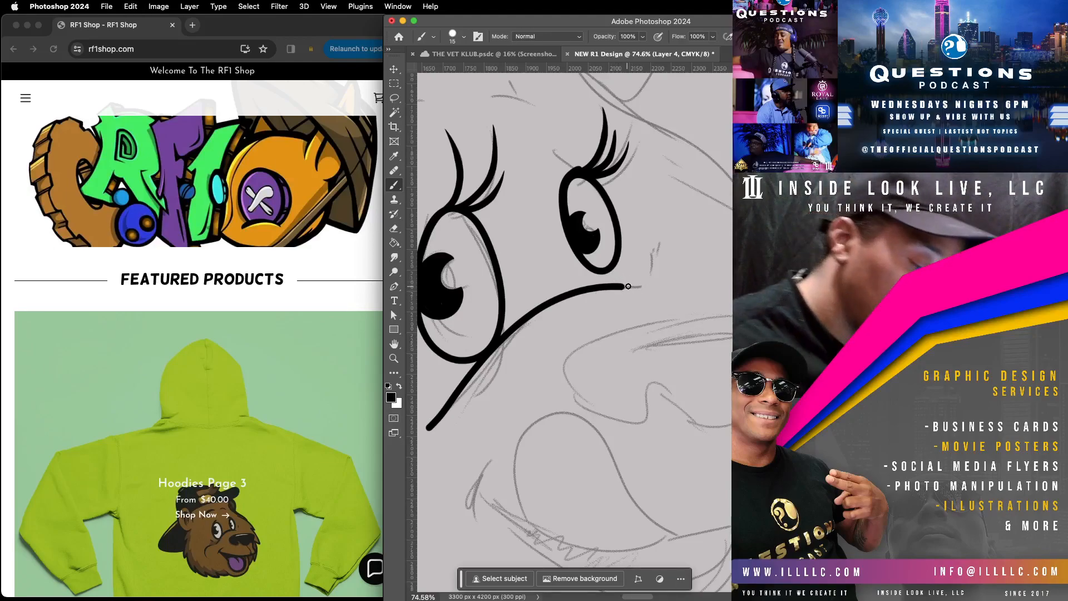
pyautogui.press('super+z')
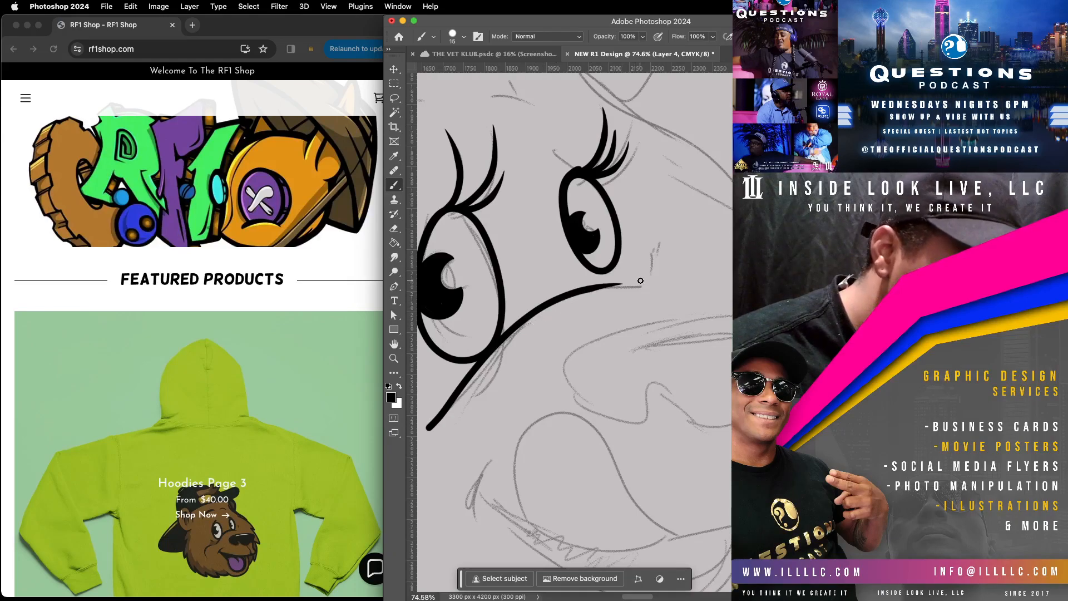
# Step: Ink the rounded cheek curve beside the muzzle and taper its upper end
pyautogui.moveTo(546, 399); pyautogui.dragTo(674, 360)
pyautogui.moveTo(531, 388)
pyautogui.mouseDown()
pyautogui.moveTo(508, 394)
pyautogui.moveTo(464, 440)
pyautogui.moveTo(468, 498)
pyautogui.moveTo(482, 495)
pyautogui.mouseUp()
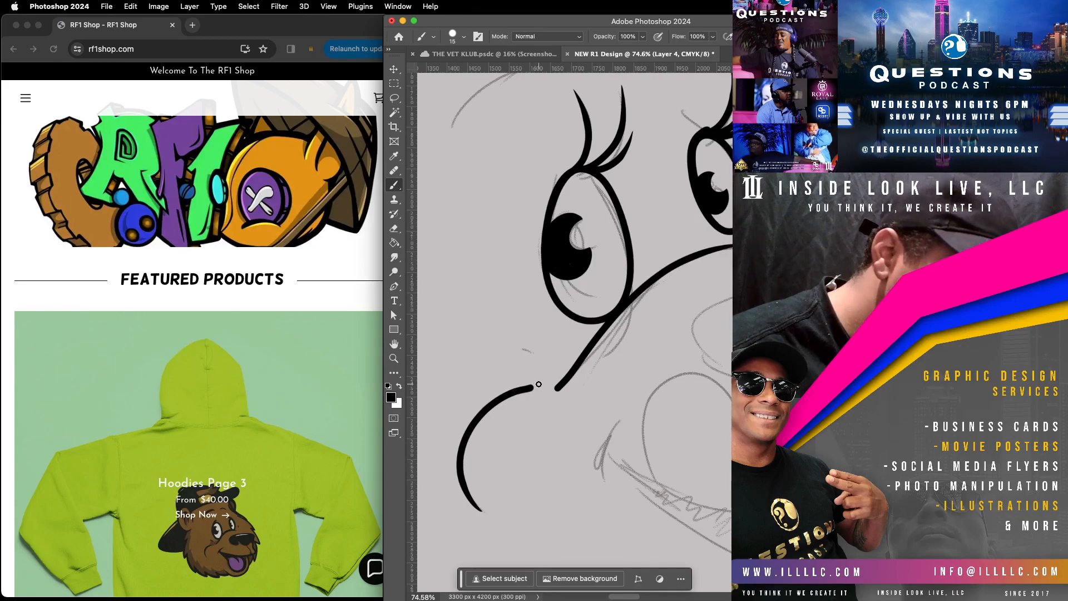
pyautogui.moveTo(530, 387)
pyautogui.mouseDown()
pyautogui.moveTo(481, 403)
pyautogui.moveTo(445, 448)
pyautogui.mouseUp()
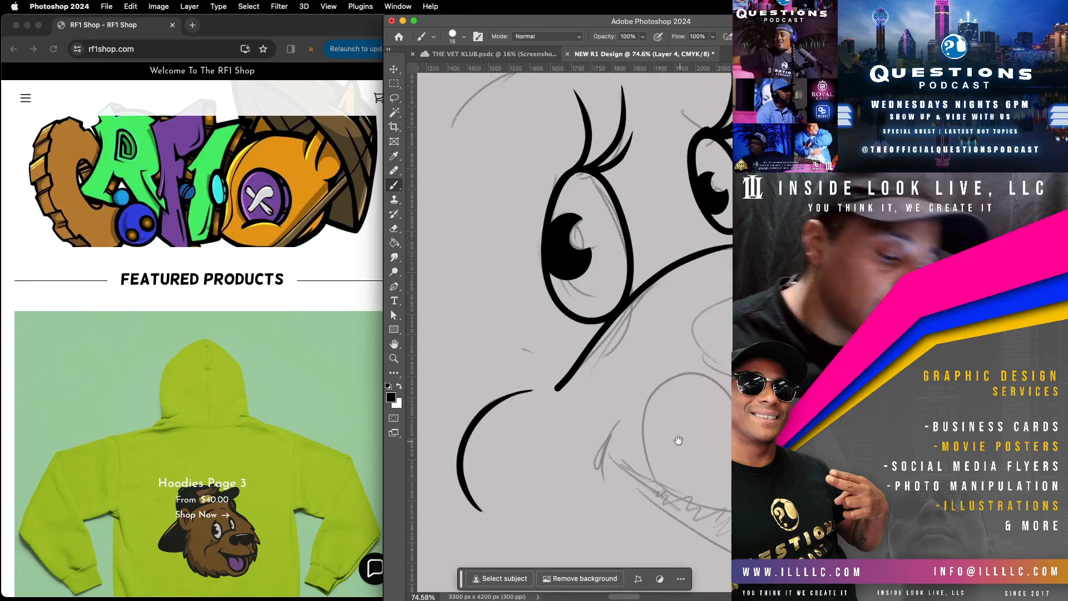
# Step: Ink the bear's nose outline with its nostril curl and a narrow highlight shape inside its upper part
pyautogui.hscroll(5, 680, 441)
pyautogui.scroll(-2, 679, 441)
pyautogui.scroll(4, 672, 289)
pyautogui.hscroll(2, 615, 382)
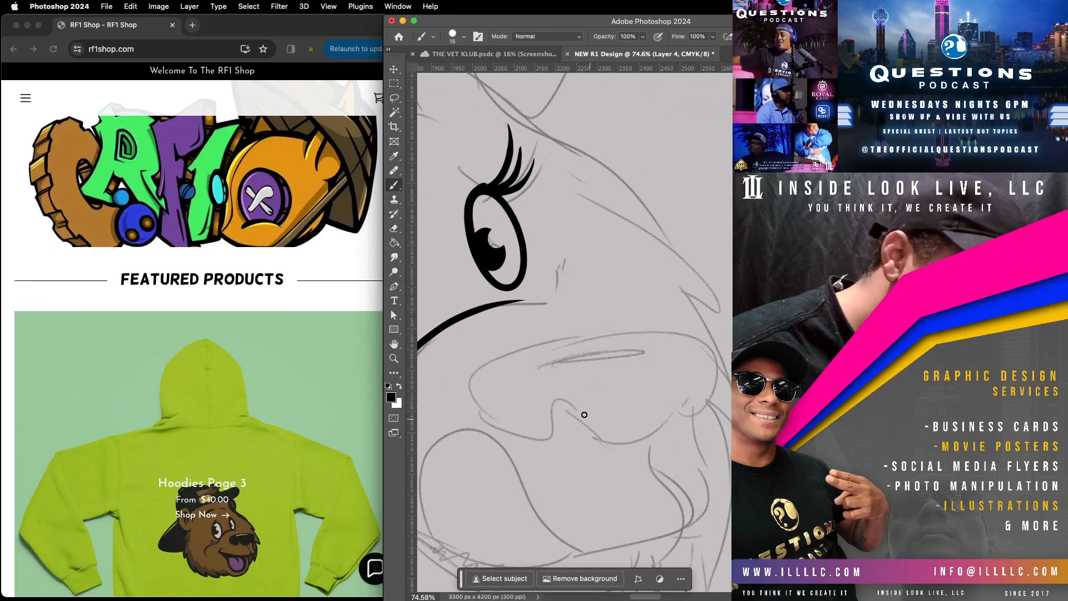
pyautogui.moveTo(558, 400)
pyautogui.mouseDown()
pyautogui.moveTo(620, 441)
pyautogui.moveTo(640, 441)
pyautogui.moveTo(701, 375)
pyautogui.moveTo(710, 377)
pyautogui.moveTo(689, 419)
pyautogui.moveTo(709, 410)
pyautogui.moveTo(721, 363)
pyautogui.moveTo(714, 340)
pyautogui.moveTo(690, 326)
pyautogui.moveTo(588, 330)
pyautogui.moveTo(478, 370)
pyautogui.moveTo(469, 394)
pyautogui.moveTo(481, 415)
pyautogui.moveTo(531, 442)
pyautogui.moveTo(557, 434)
pyautogui.moveTo(550, 398)
pyautogui.moveTo(588, 409)
pyautogui.mouseUp()
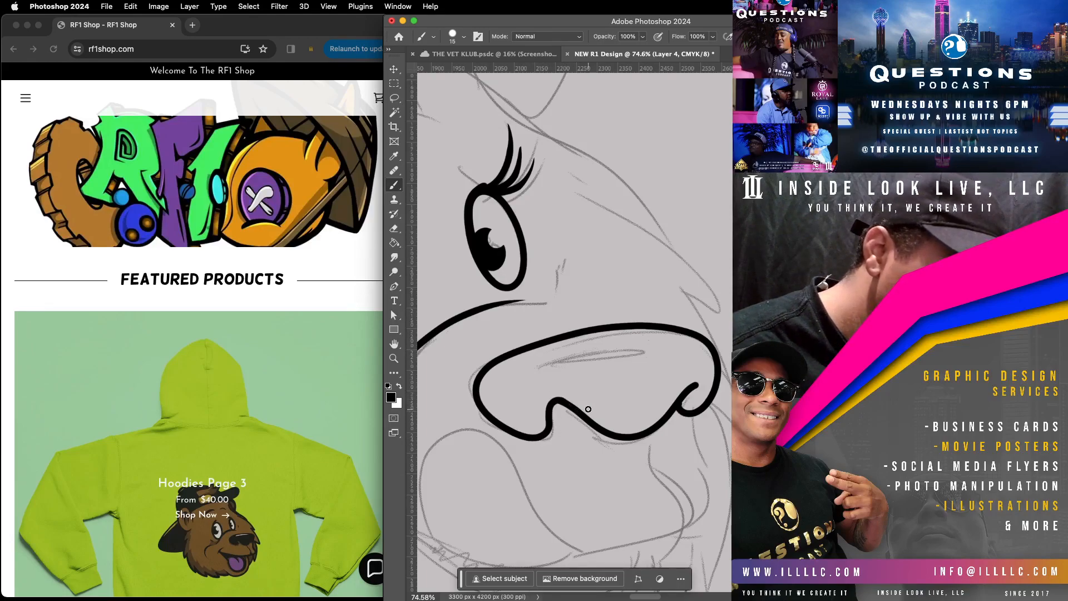
pyautogui.moveTo(535, 368)
pyautogui.mouseDown()
pyautogui.moveTo(579, 348)
pyautogui.moveTo(649, 349)
pyautogui.moveTo(525, 376)
pyautogui.moveTo(628, 343)
pyautogui.mouseUp()
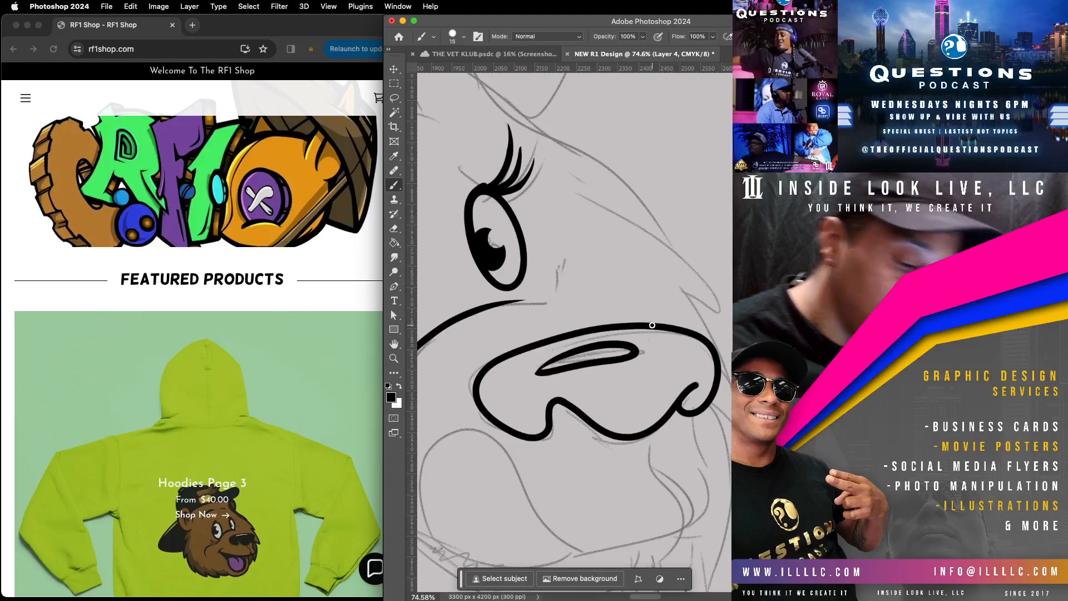
# Step: Ink the bear's smile with its corner crease, the lip edge below the nose, and the rounded tongue
pyautogui.scroll(-5, 652, 325)
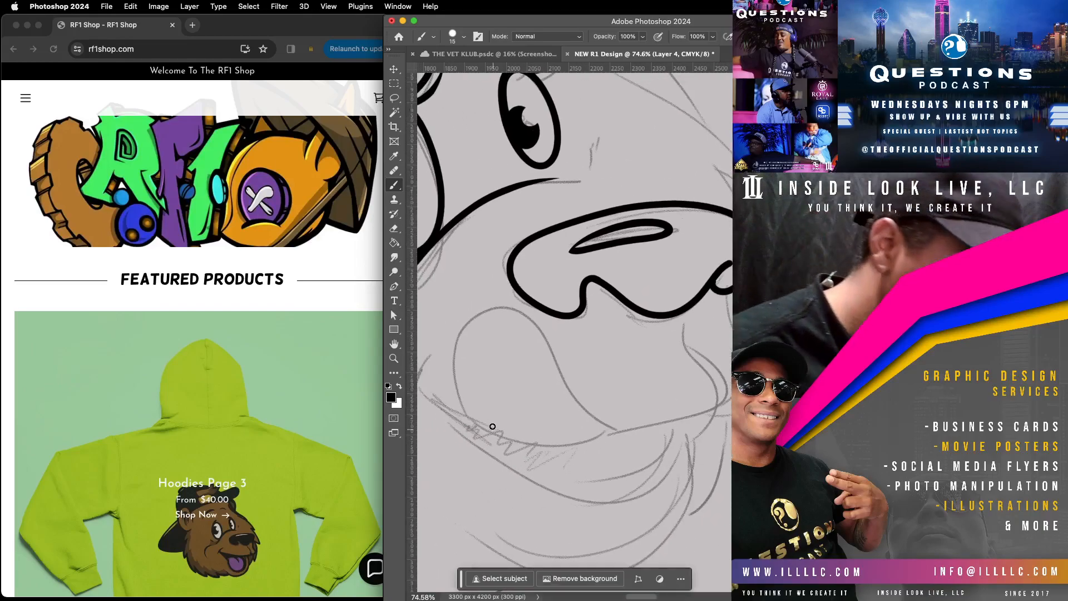
pyautogui.press('z')
pyautogui.moveTo(679, 385)
pyautogui.mouseDown()
pyautogui.moveTo(633, 411)
pyautogui.moveTo(628, 401)
pyautogui.mouseUp()
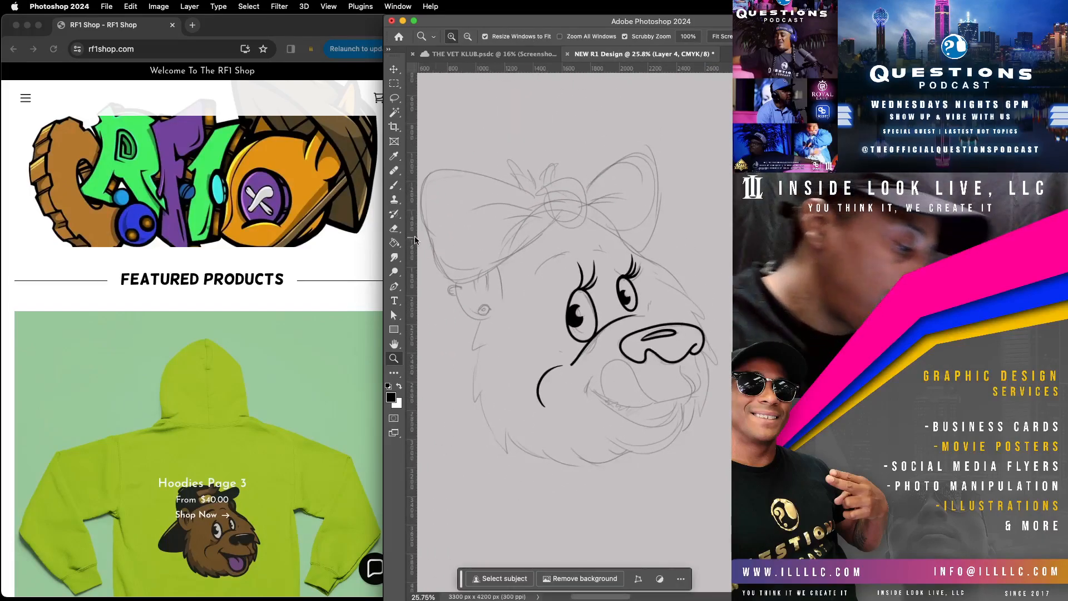
pyautogui.click(399, 184)
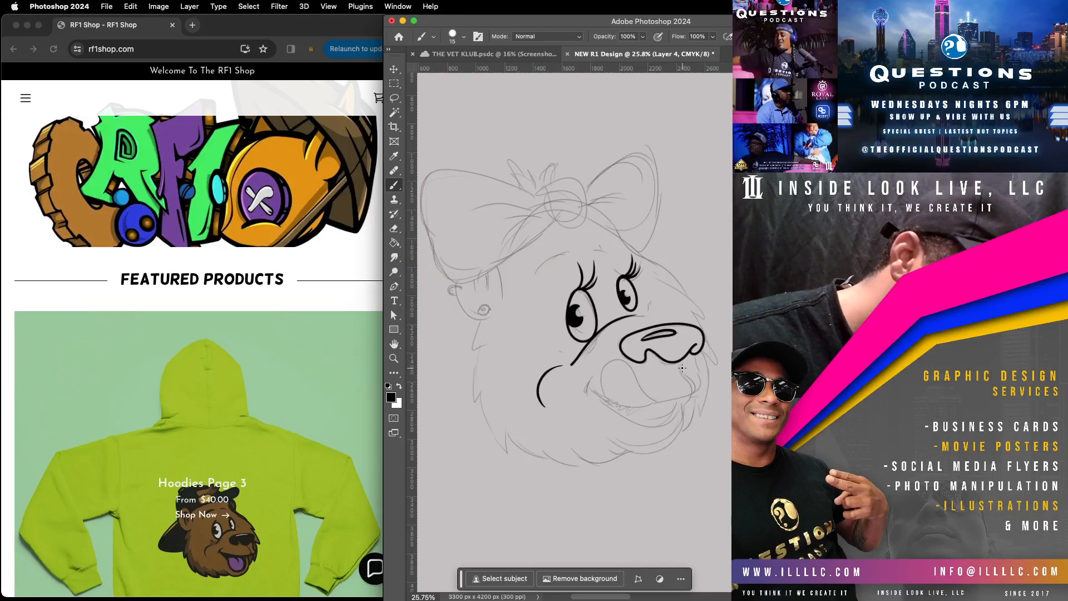
pyautogui.moveTo(653, 405); pyautogui.dragTo(627, 409)
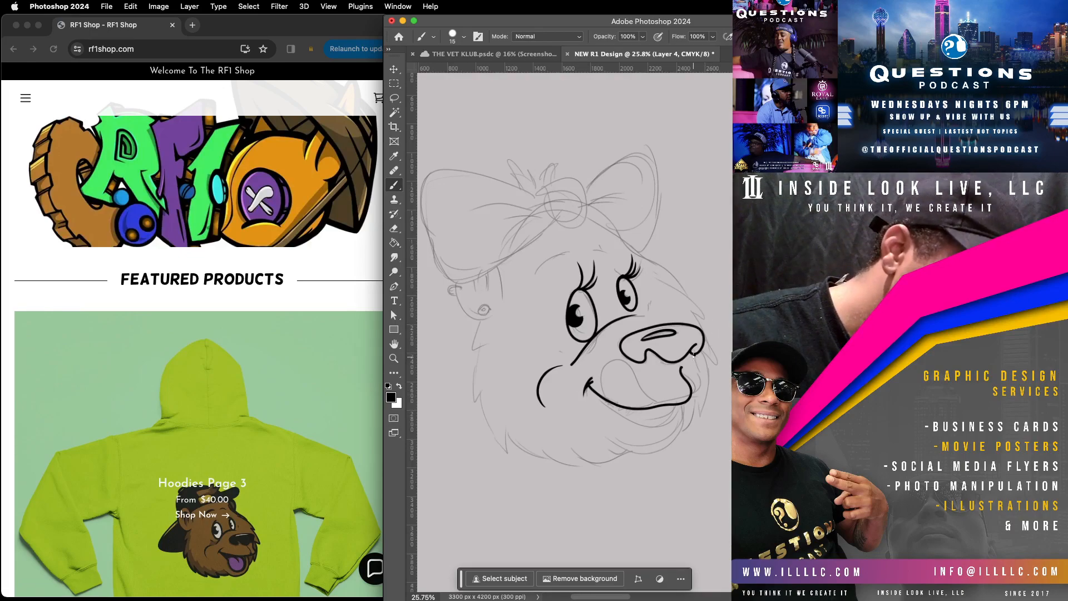
pyautogui.moveTo(696, 368); pyautogui.dragTo(704, 380)
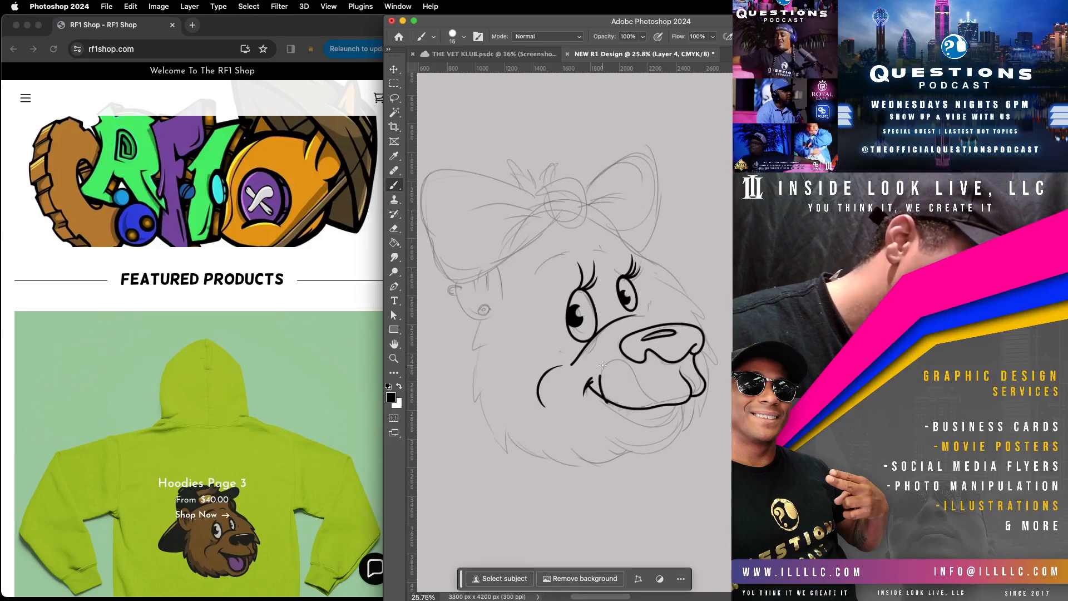
pyautogui.moveTo(631, 370); pyautogui.dragTo(642, 393)
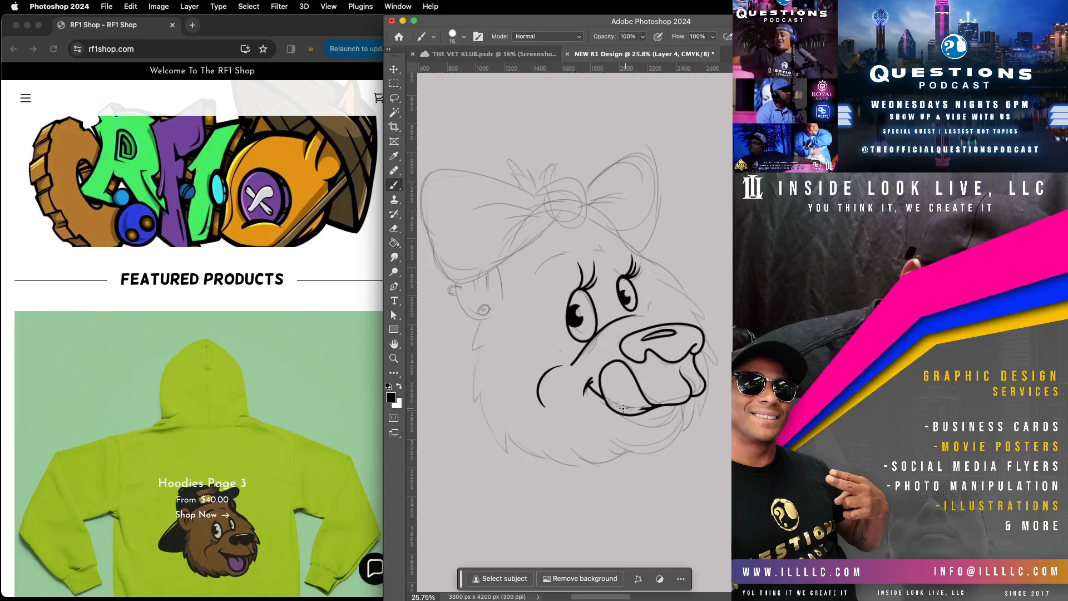
pyautogui.press('super+z')
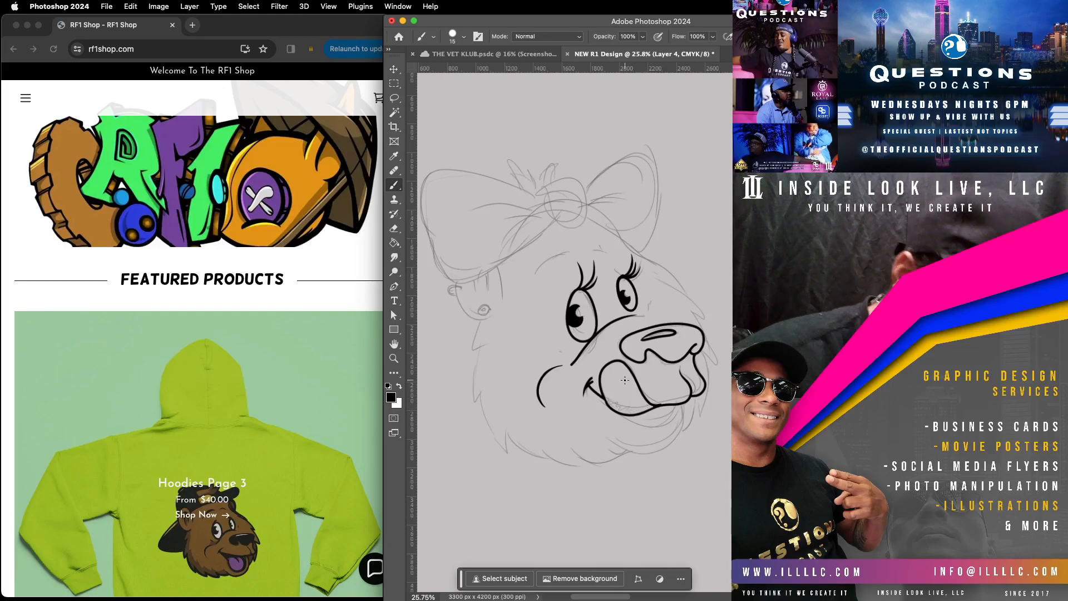
# Step: Ink the jagged fur outline down the side of the face and around the chin up to the mouth
pyautogui.moveTo(482, 322)
pyautogui.mouseDown()
pyautogui.moveTo(477, 408)
pyautogui.moveTo(482, 390)
pyautogui.moveTo(487, 426)
pyautogui.moveTo(510, 455)
pyautogui.moveTo(504, 418)
pyautogui.mouseUp()
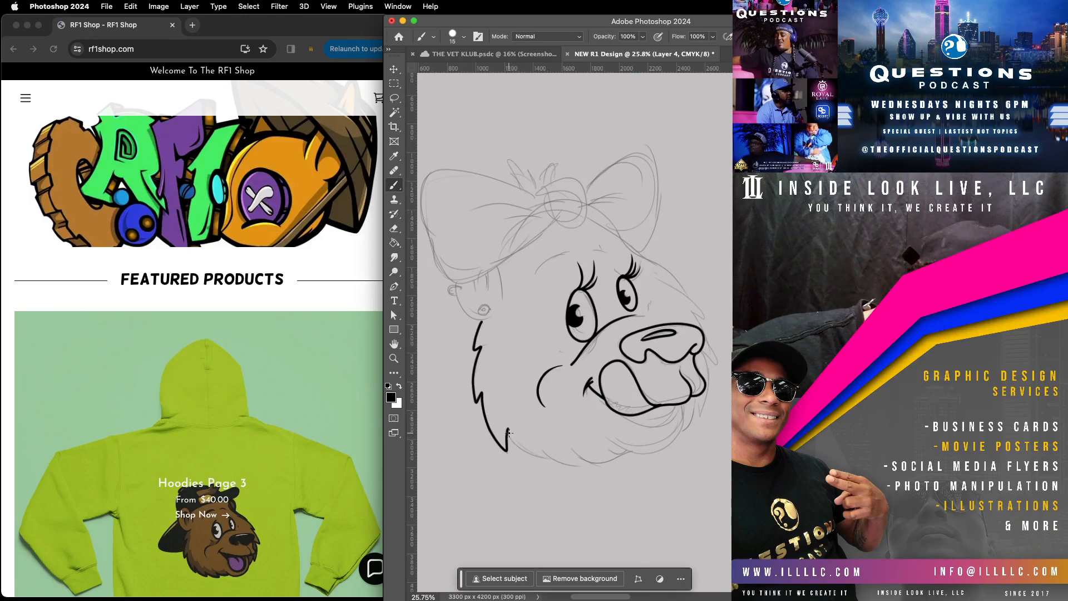
pyautogui.moveTo(528, 456); pyautogui.dragTo(560, 465)
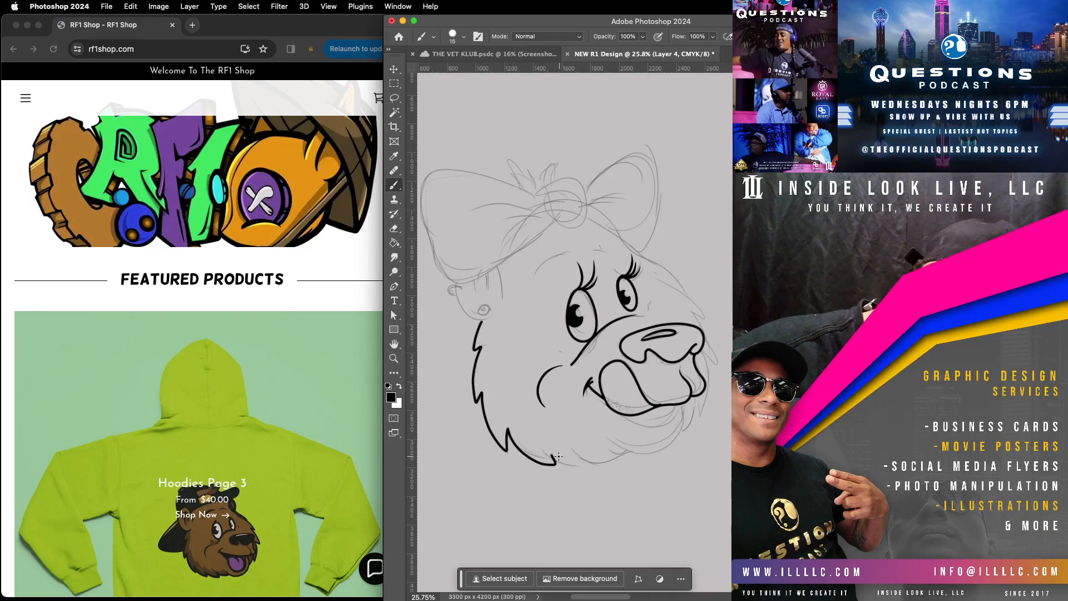
pyautogui.moveTo(594, 467)
pyautogui.mouseDown()
pyautogui.moveTo(586, 461)
pyautogui.moveTo(623, 458)
pyautogui.mouseUp()
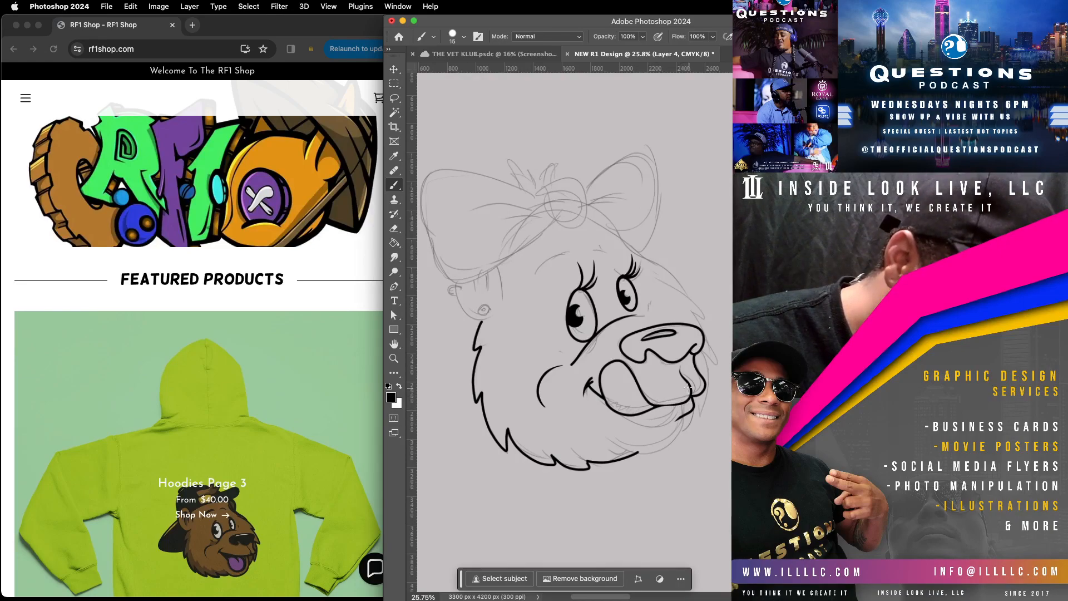
pyautogui.moveTo(688, 413)
pyautogui.mouseDown()
pyautogui.moveTo(660, 453)
pyautogui.moveTo(615, 444)
pyautogui.mouseUp()
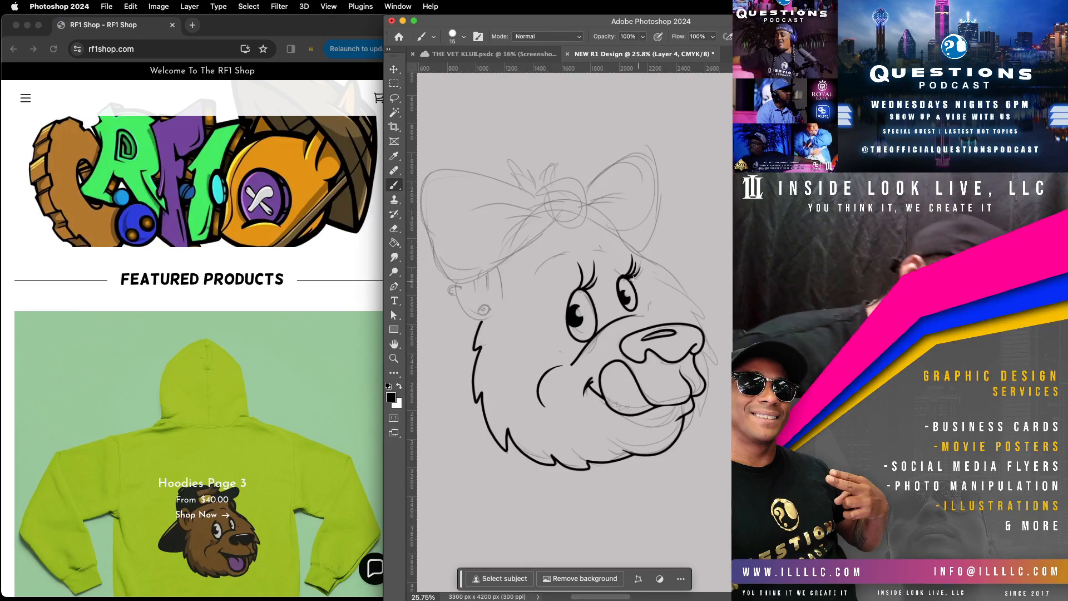
pyautogui.moveTo(642, 257); pyautogui.dragTo(689, 304)
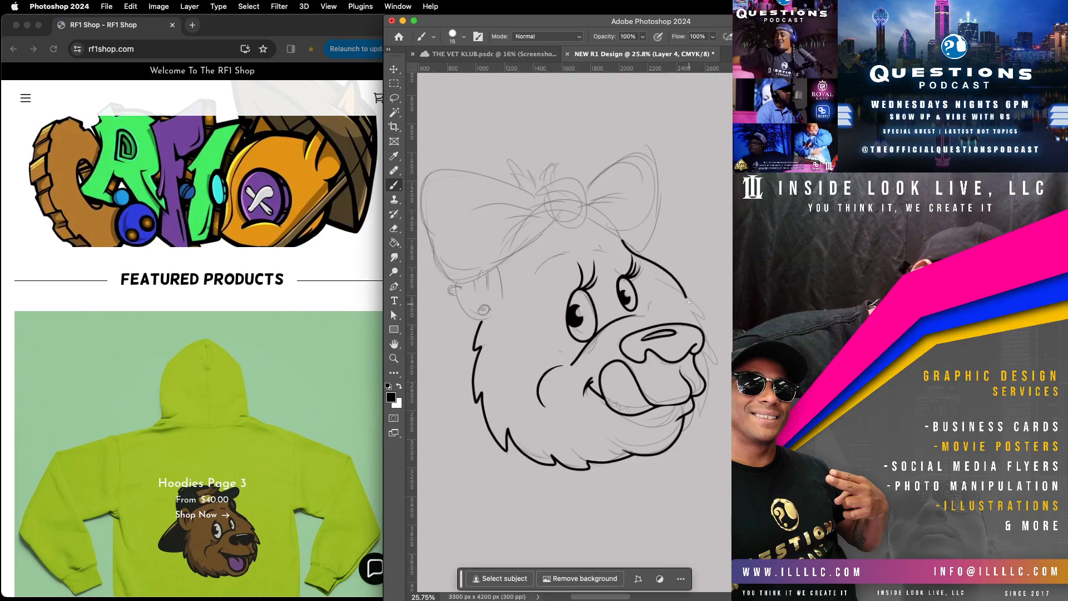
pyautogui.press('super+z')
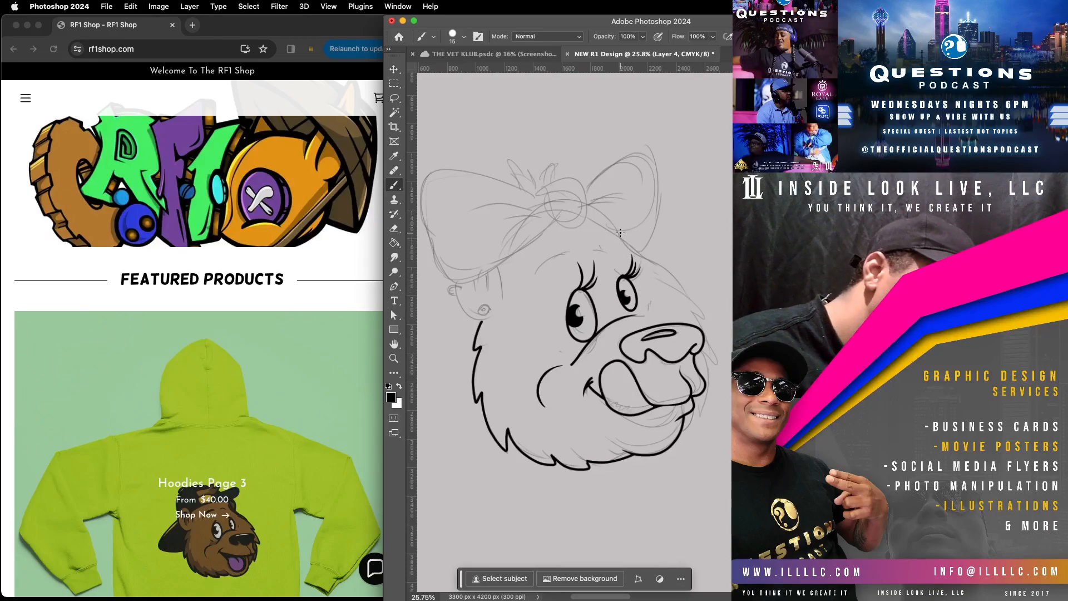
pyautogui.moveTo(627, 261); pyautogui.dragTo(669, 312)
pyautogui.press('super+z')
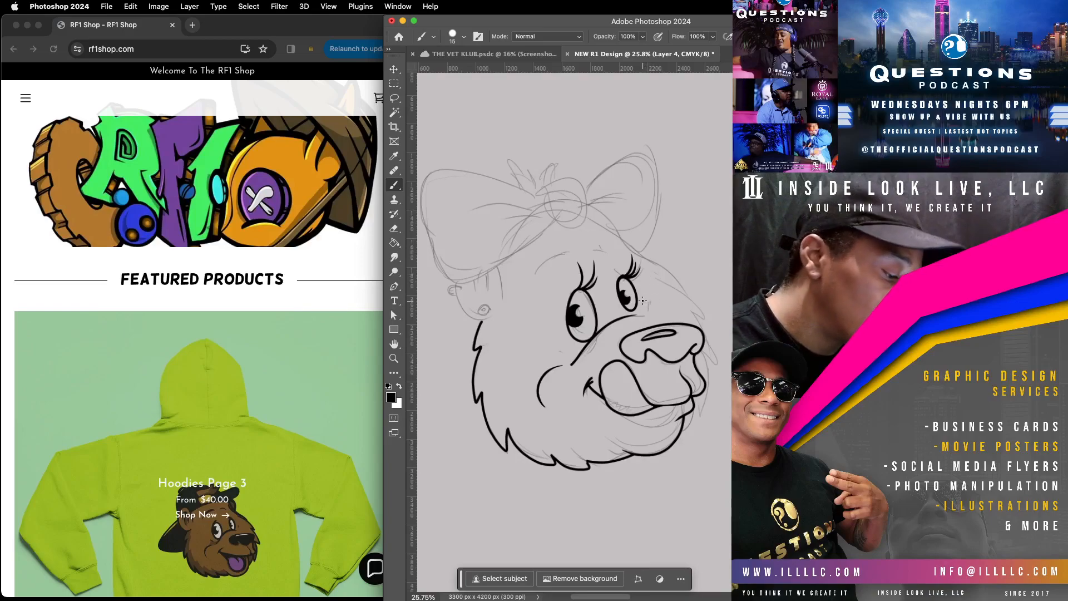
# Step: Ink a small crease mark beside the smaller eye
pyautogui.click(644, 303)
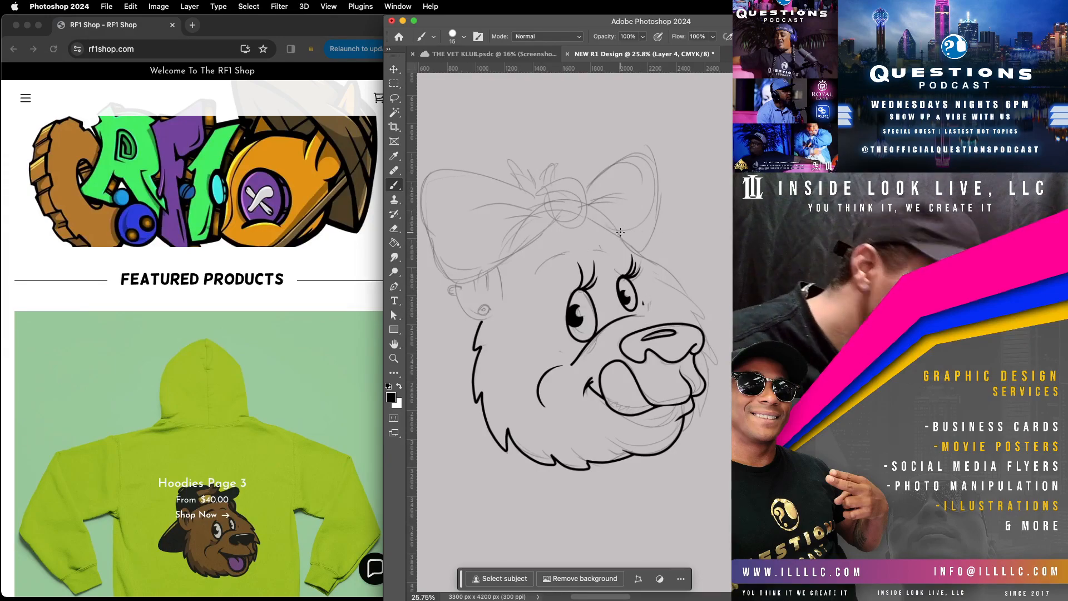
# Step: Ink the far side of the face from the forehead past the smaller eye to the fur tips beside the mouth
pyautogui.moveTo(629, 239); pyautogui.dragTo(706, 323)
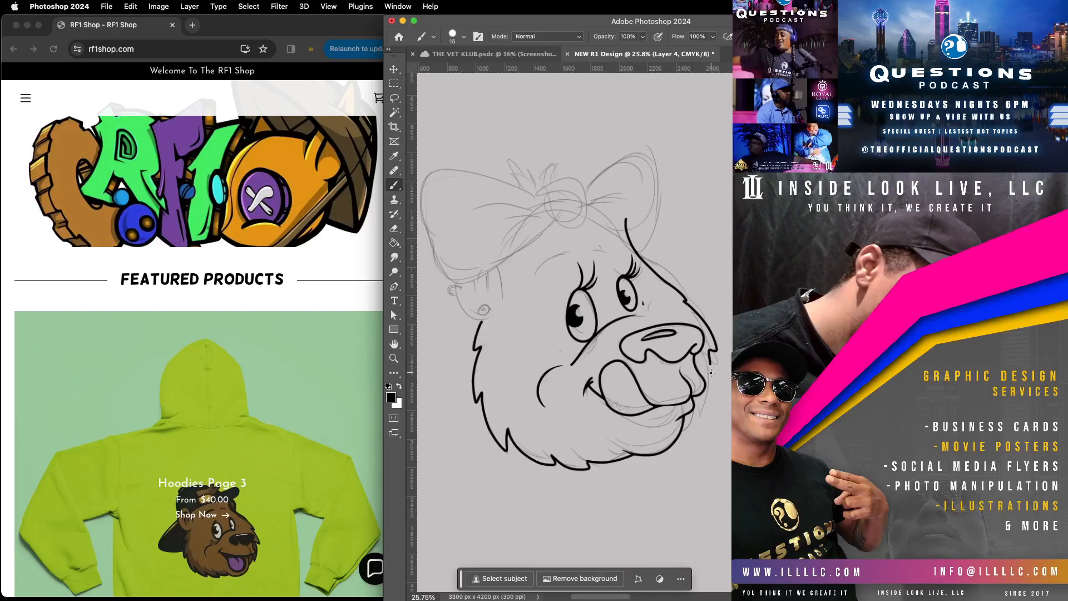
pyautogui.moveTo(707, 391); pyautogui.dragTo(697, 410)
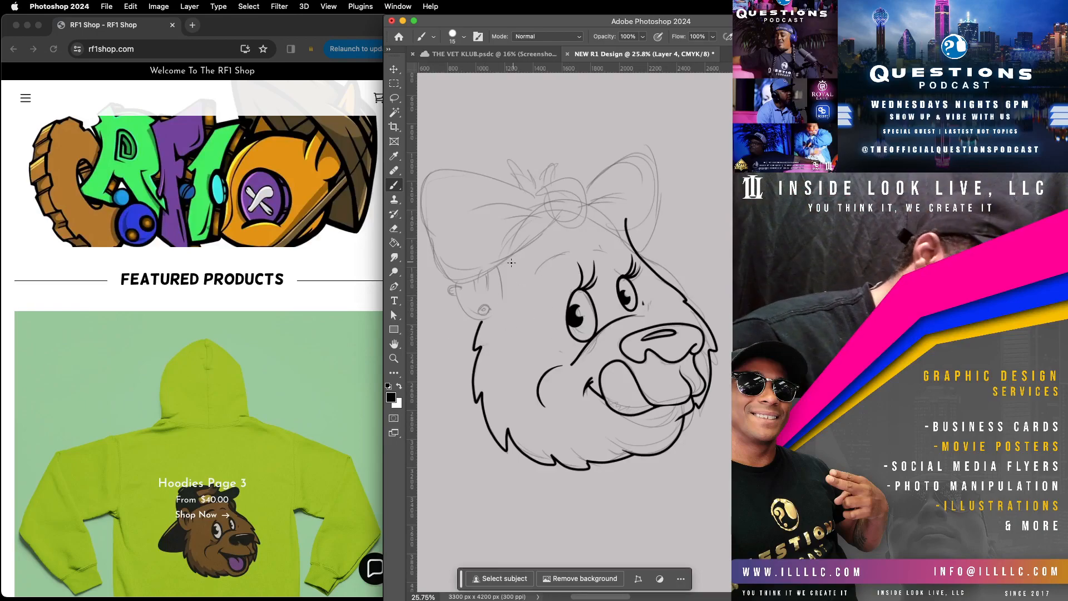
# Step: Ink the ear, its diamond-shaped earring and the short fur strands below the bow, and outline both eyebrows
pyautogui.moveTo(504, 297)
pyautogui.mouseDown()
pyautogui.moveTo(495, 260)
pyautogui.moveTo(457, 293)
pyautogui.moveTo(480, 322)
pyautogui.moveTo(494, 315)
pyautogui.moveTo(480, 305)
pyautogui.mouseUp()
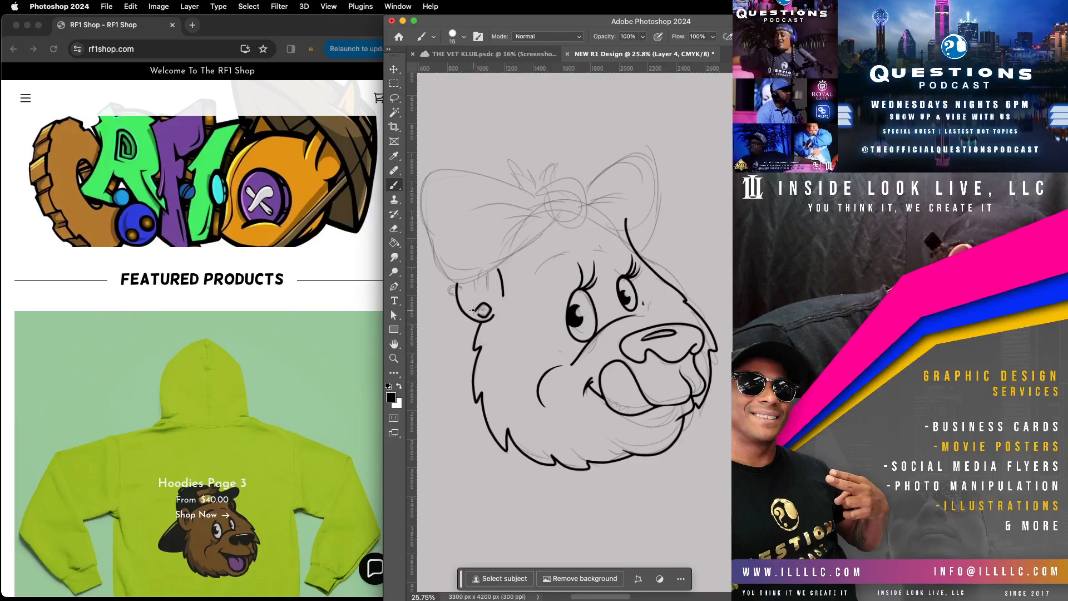
pyautogui.moveTo(462, 288)
pyautogui.mouseDown()
pyautogui.moveTo(445, 301)
pyautogui.moveTo(459, 304)
pyautogui.moveTo(450, 279)
pyautogui.mouseUp()
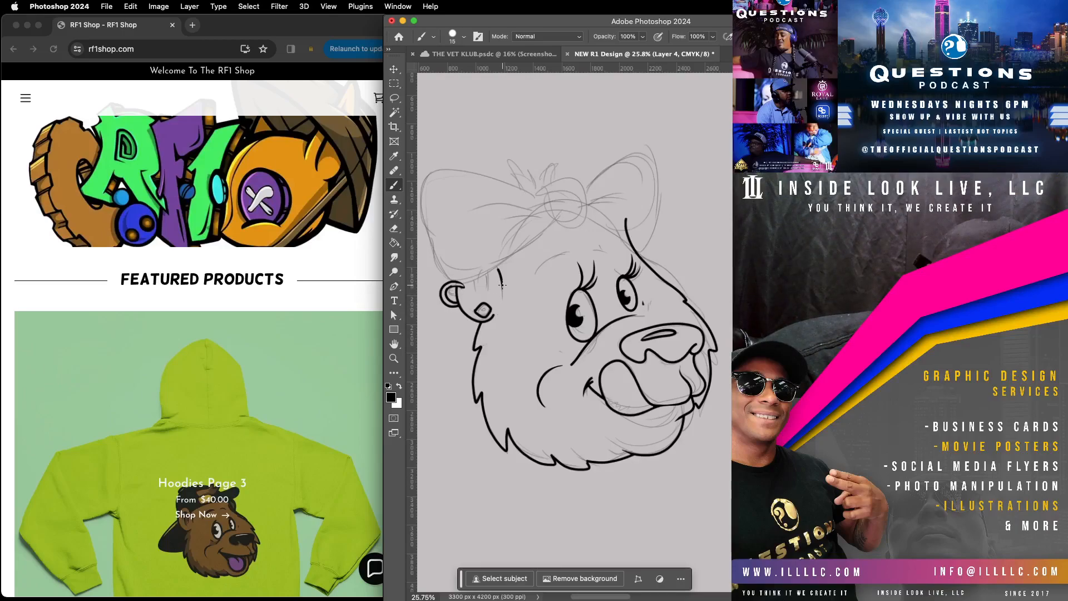
pyautogui.moveTo(489, 270); pyautogui.dragTo(485, 288)
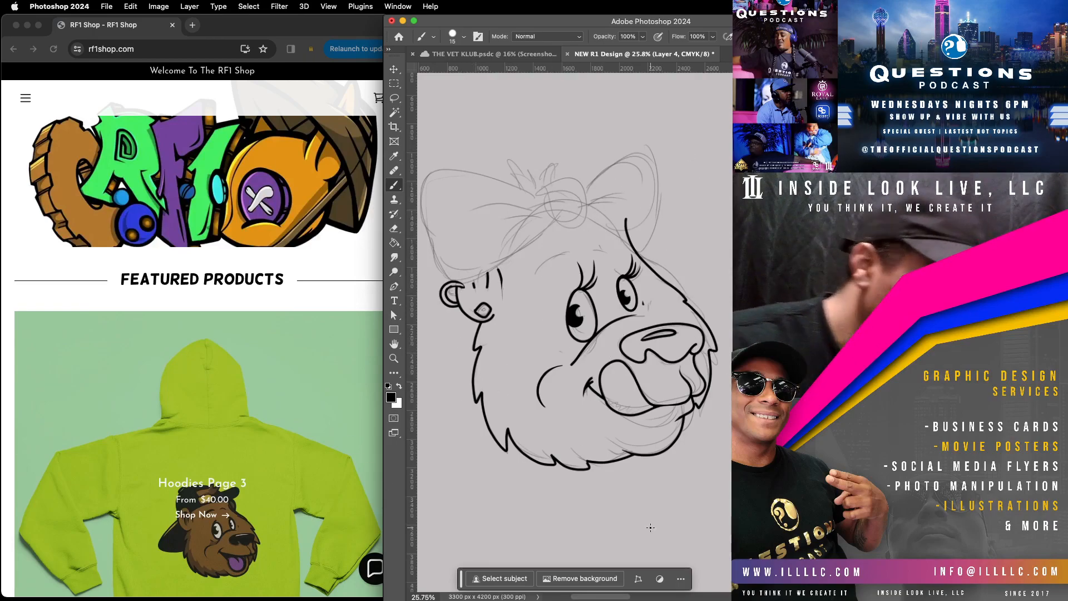
pyautogui.moveTo(534, 278)
pyautogui.mouseDown()
pyautogui.moveTo(572, 250)
pyautogui.moveTo(537, 264)
pyautogui.moveTo(531, 283)
pyautogui.mouseUp()
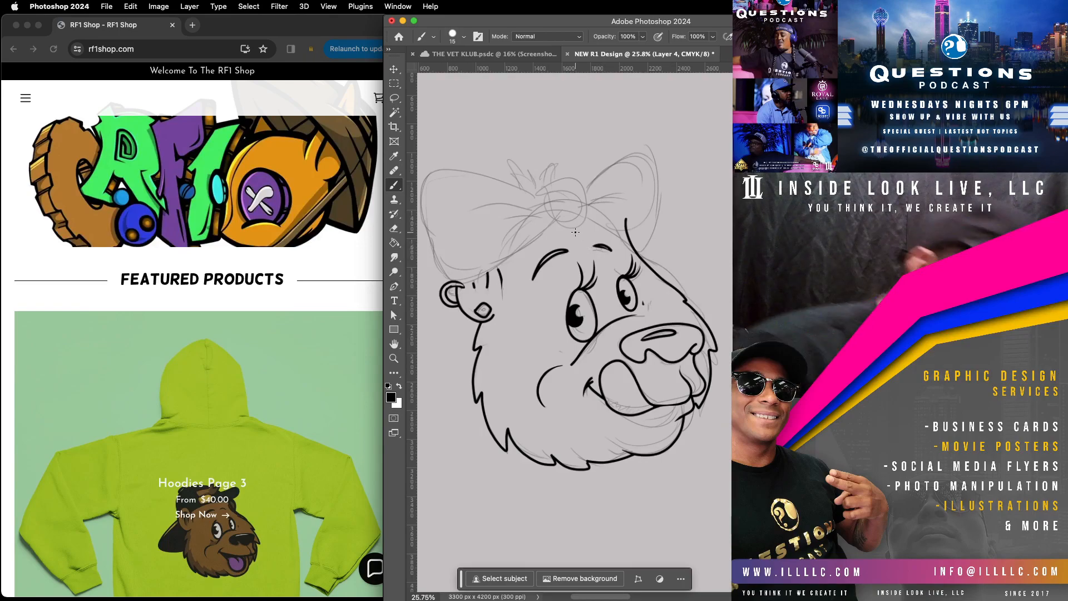
# Step: Ink the bow's knot, crease lines and both loops, redrawing the upper edge of the larger loop
pyautogui.moveTo(540, 193)
pyautogui.mouseDown()
pyautogui.moveTo(581, 177)
pyautogui.moveTo(592, 216)
pyautogui.moveTo(571, 228)
pyautogui.moveTo(545, 212)
pyautogui.moveTo(538, 189)
pyautogui.moveTo(545, 210)
pyautogui.moveTo(488, 233)
pyautogui.mouseUp()
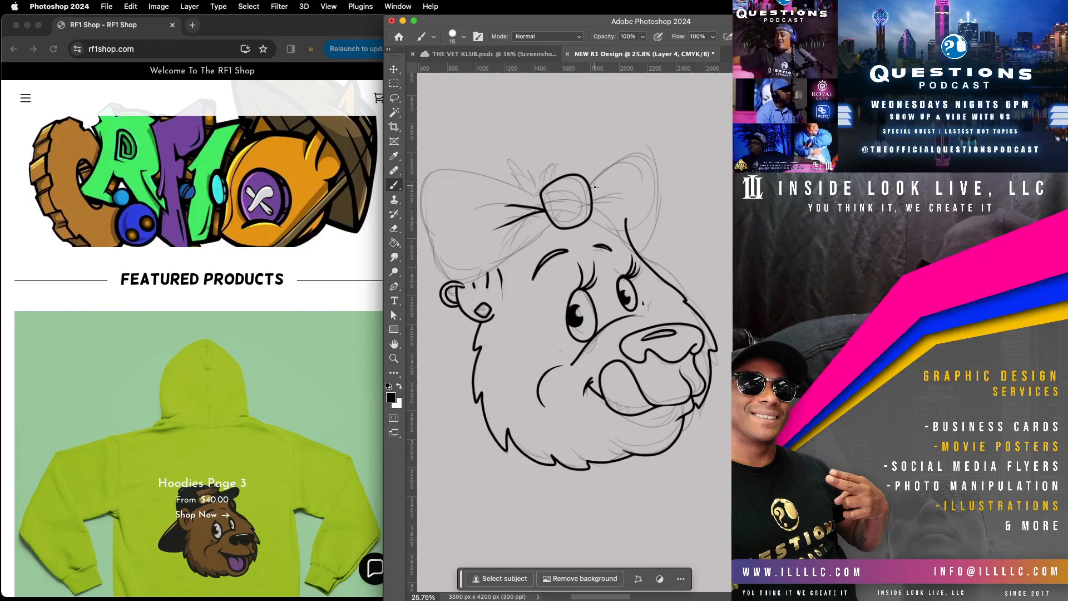
pyautogui.moveTo(592, 201)
pyautogui.mouseDown()
pyautogui.moveTo(641, 181)
pyautogui.moveTo(622, 153)
pyautogui.moveTo(652, 147)
pyautogui.moveTo(665, 162)
pyautogui.moveTo(663, 207)
pyautogui.moveTo(655, 227)
pyautogui.moveTo(623, 235)
pyautogui.mouseUp()
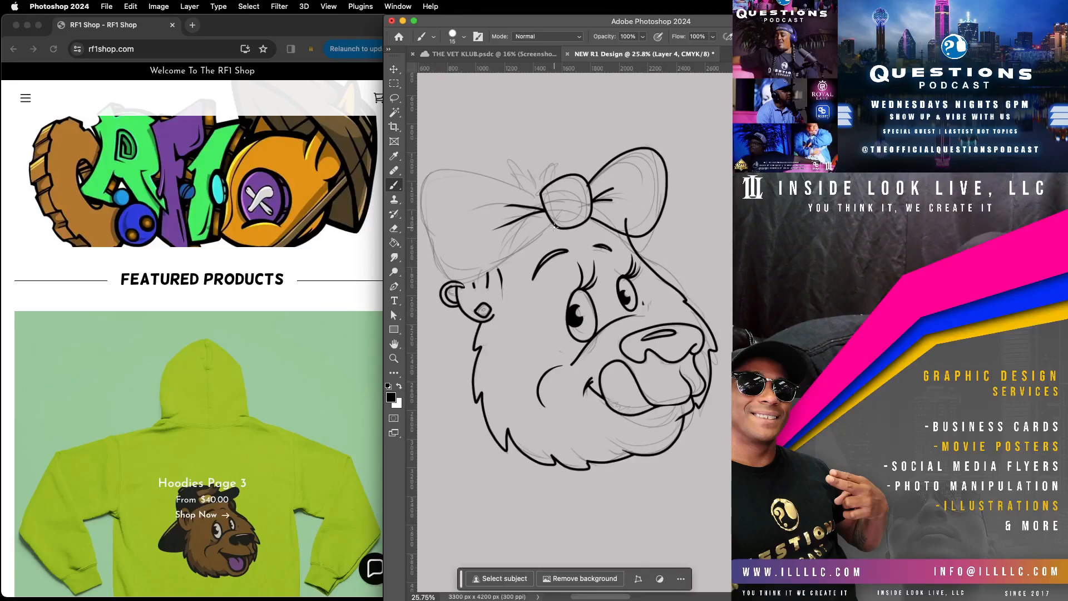
pyautogui.moveTo(557, 224)
pyautogui.mouseDown()
pyautogui.moveTo(493, 279)
pyautogui.moveTo(456, 284)
pyautogui.moveTo(422, 222)
pyautogui.moveTo(422, 181)
pyautogui.moveTo(444, 164)
pyautogui.moveTo(469, 165)
pyautogui.moveTo(546, 205)
pyautogui.mouseUp()
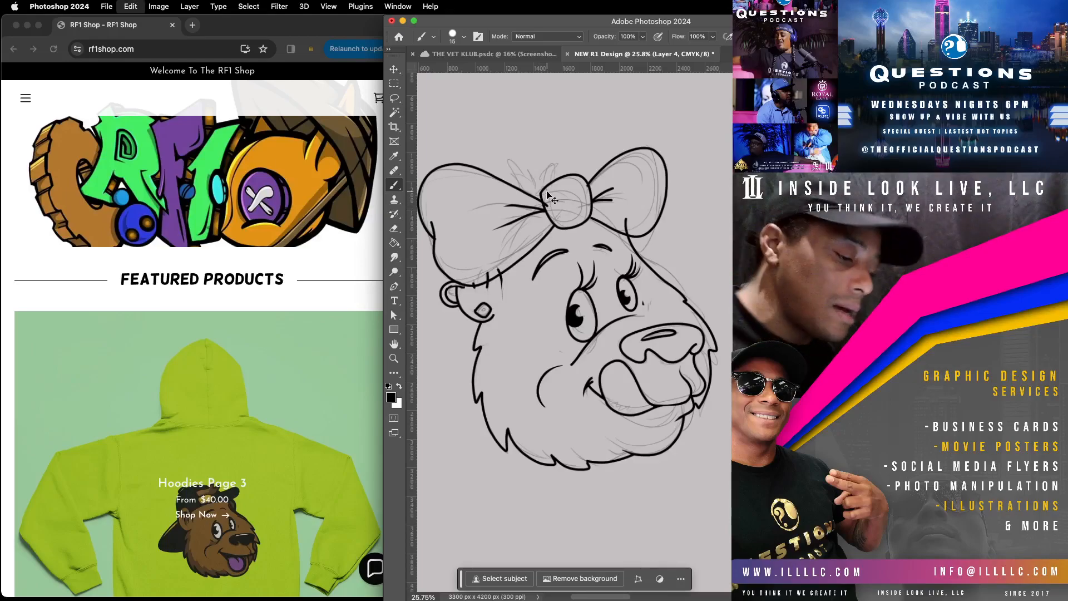
pyautogui.press('super+z')
pyautogui.moveTo(432, 238)
pyautogui.mouseDown()
pyautogui.moveTo(426, 174)
pyautogui.moveTo(448, 159)
pyautogui.moveTo(544, 189)
pyautogui.mouseUp()
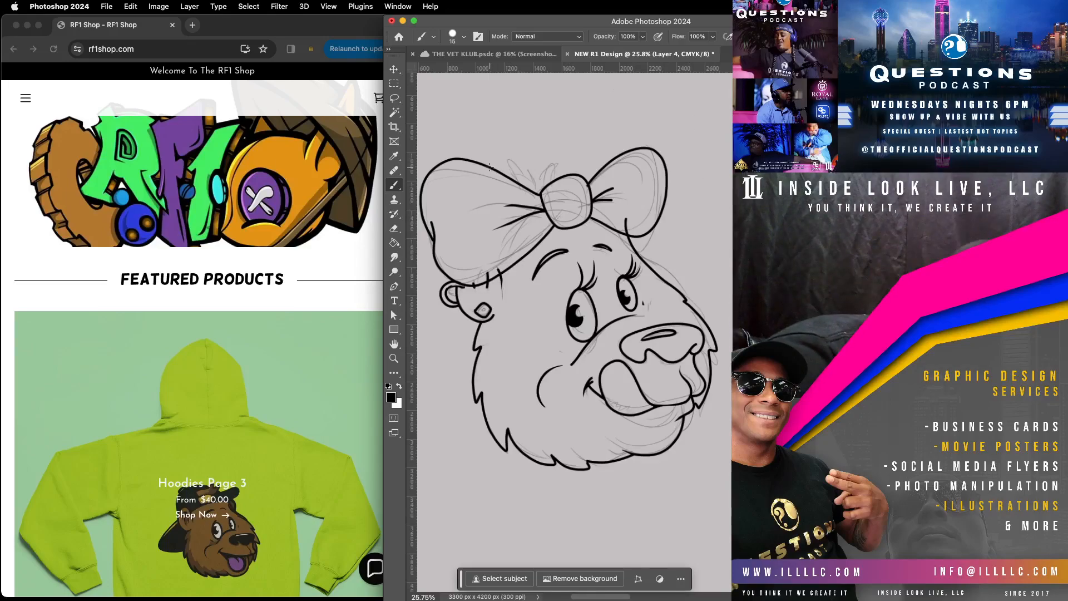
# Step: Ink a scalloped, curly hair tuft above the bow's knot, undoing the first attempt and redrawing it with rounder curls
pyautogui.moveTo(498, 170)
pyautogui.mouseDown()
pyautogui.moveTo(556, 134)
pyautogui.moveTo(588, 153)
pyautogui.moveTo(593, 184)
pyautogui.mouseUp()
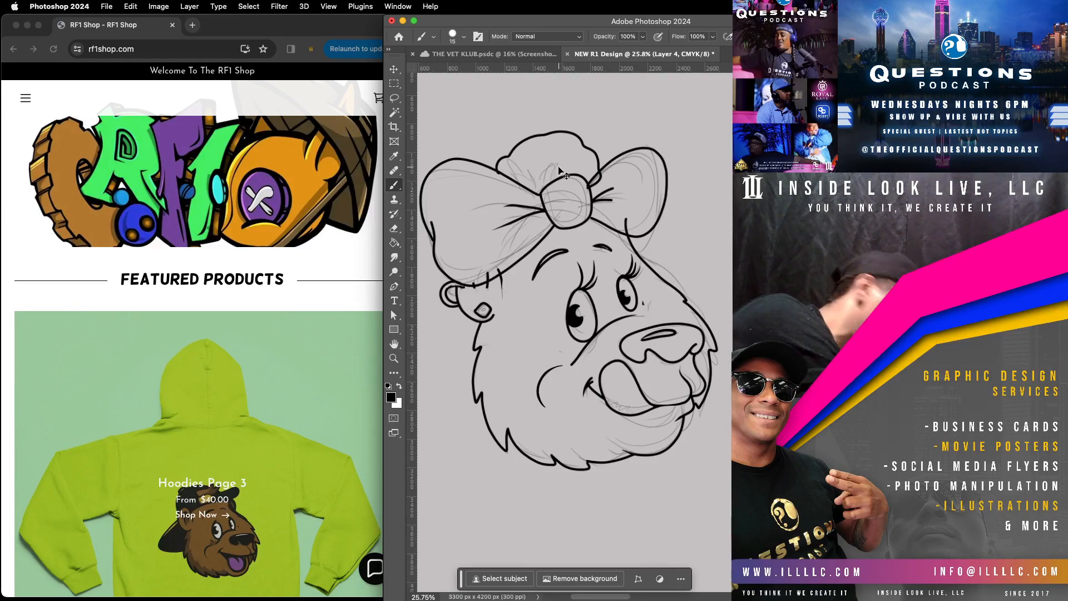
pyautogui.press('super+z')
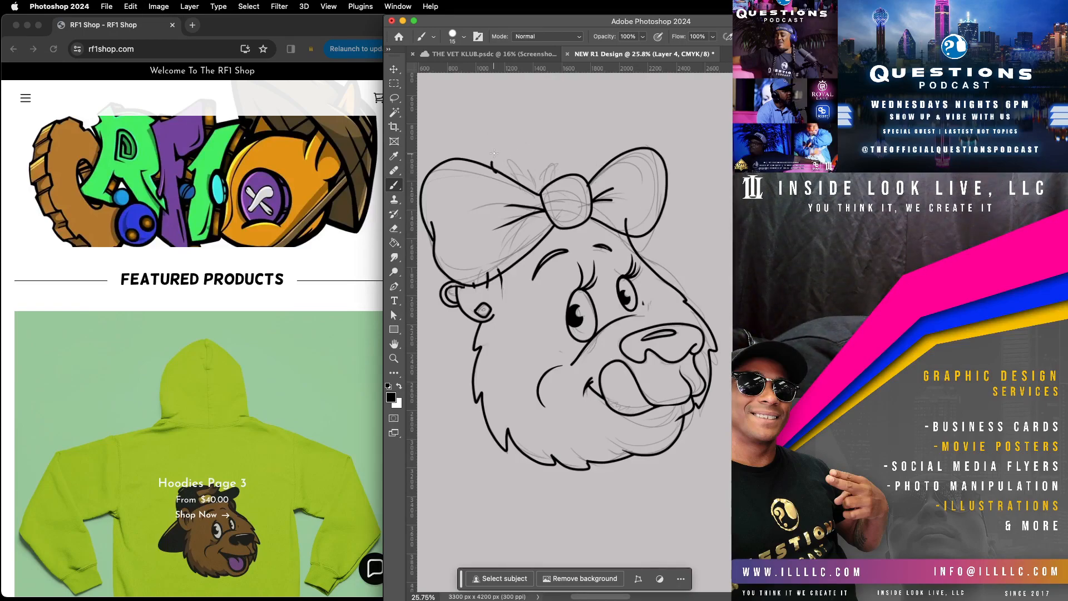
pyautogui.moveTo(512, 158)
pyautogui.mouseDown()
pyautogui.moveTo(553, 132)
pyautogui.moveTo(571, 137)
pyautogui.moveTo(570, 152)
pyautogui.moveTo(586, 145)
pyautogui.moveTo(588, 185)
pyautogui.mouseUp()
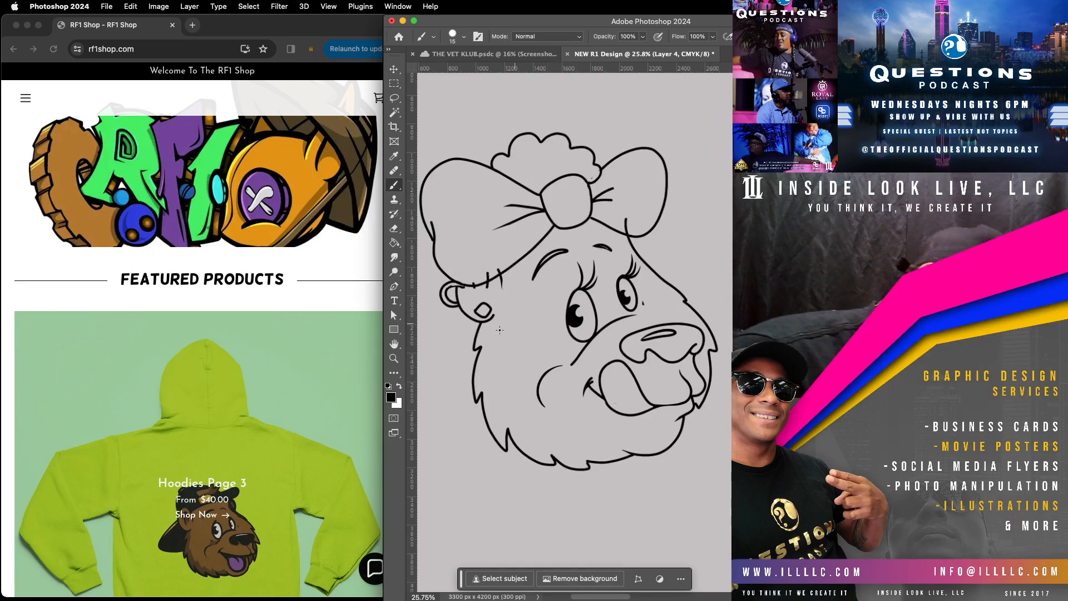
# Step: Taper the lower end of the muzzle line to a point and add a short curved crease beneath the larger eye
pyautogui.click(397, 360)
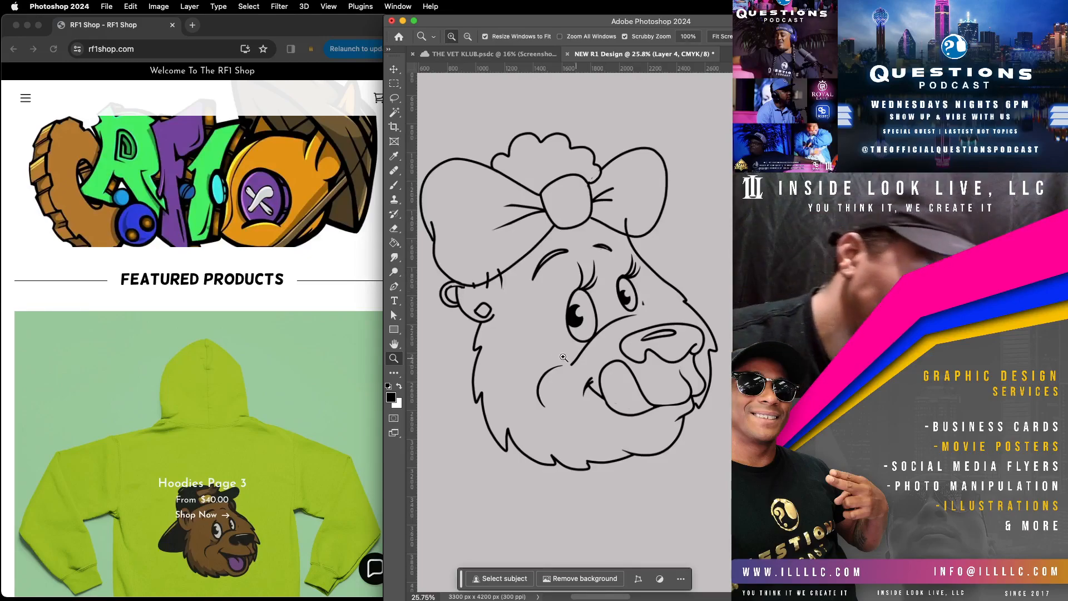
pyautogui.moveTo(608, 297); pyautogui.dragTo(656, 247)
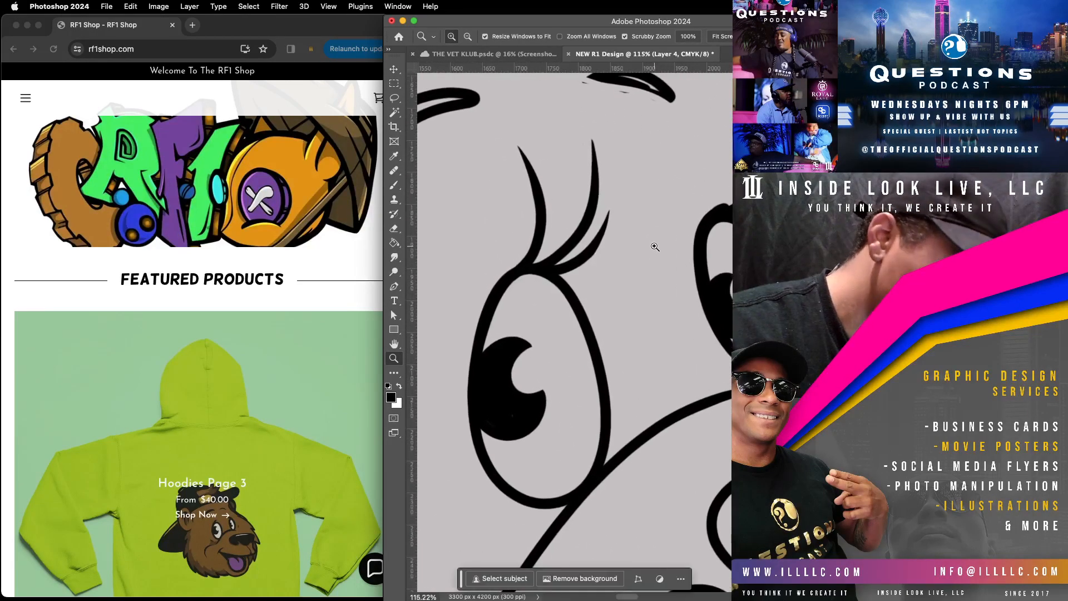
pyautogui.moveTo(560, 488); pyautogui.dragTo(623, 343)
pyautogui.press('b')
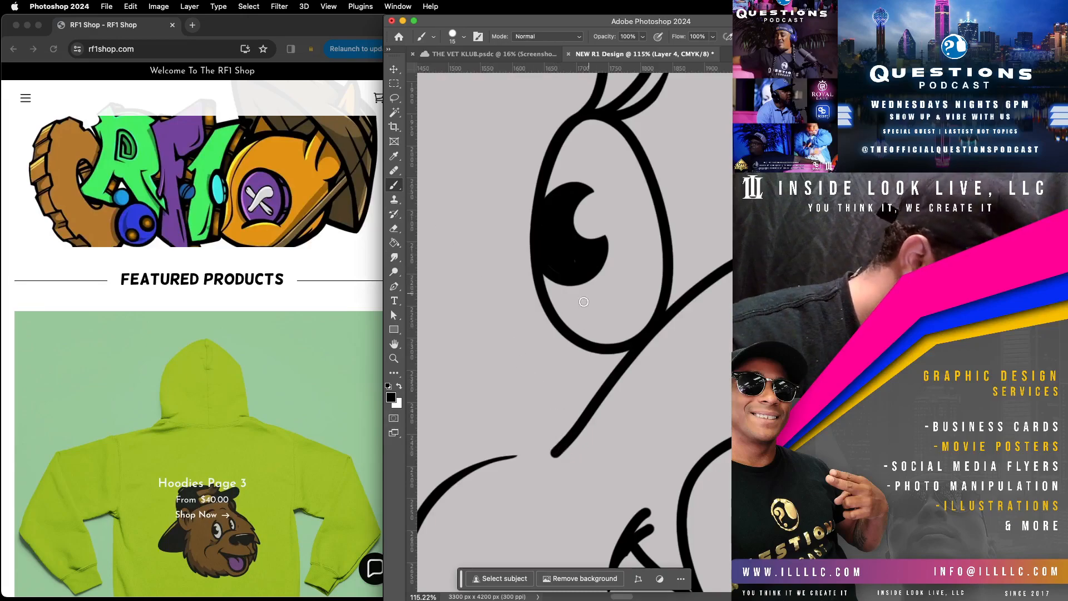
pyautogui.moveTo(548, 455)
pyautogui.mouseDown()
pyautogui.moveTo(647, 353)
pyautogui.moveTo(573, 447)
pyautogui.moveTo(592, 421)
pyautogui.moveTo(538, 473)
pyautogui.mouseUp()
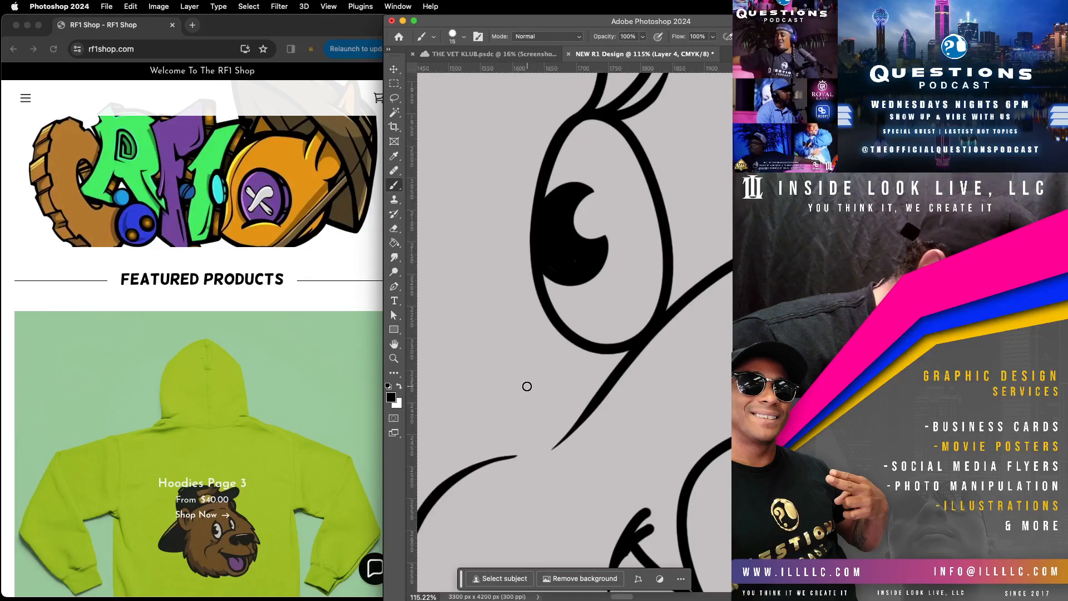
pyautogui.moveTo(517, 359)
pyautogui.mouseDown()
pyautogui.moveTo(583, 377)
pyautogui.moveTo(579, 351)
pyautogui.moveTo(565, 376)
pyautogui.moveTo(512, 343)
pyautogui.mouseUp()
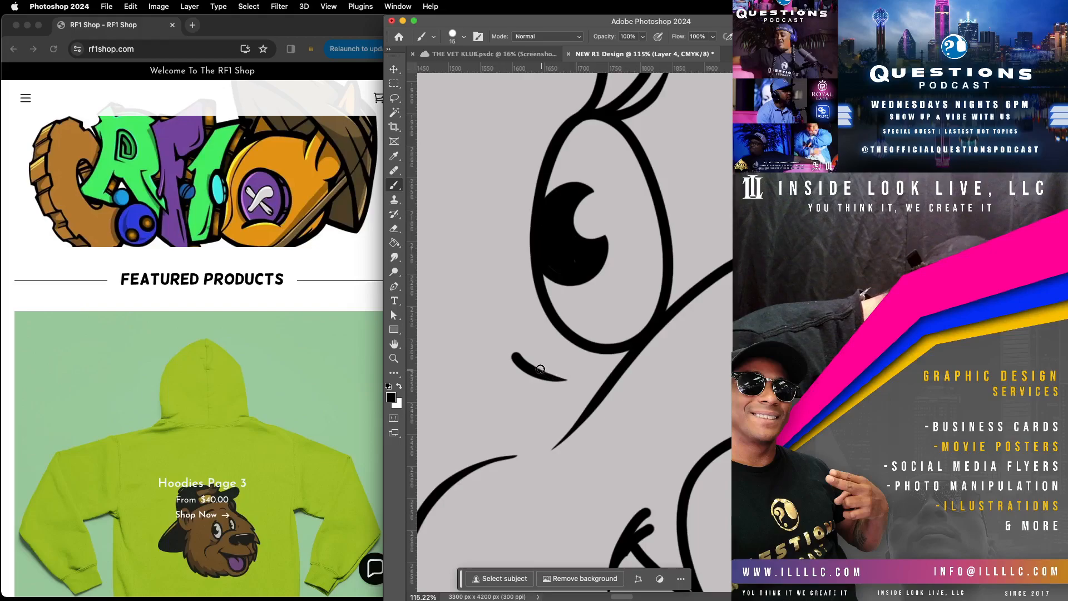
# Step: Fill the eyebrow above the smaller eye solid black and smooth its lower edge and tapered tip
pyautogui.moveTo(662, 349); pyautogui.dragTo(468, 568)
pyautogui.moveTo(682, 365); pyautogui.dragTo(639, 415)
pyautogui.moveTo(626, 350); pyautogui.dragTo(682, 415)
pyautogui.moveTo(555, 319); pyautogui.dragTo(666, 399)
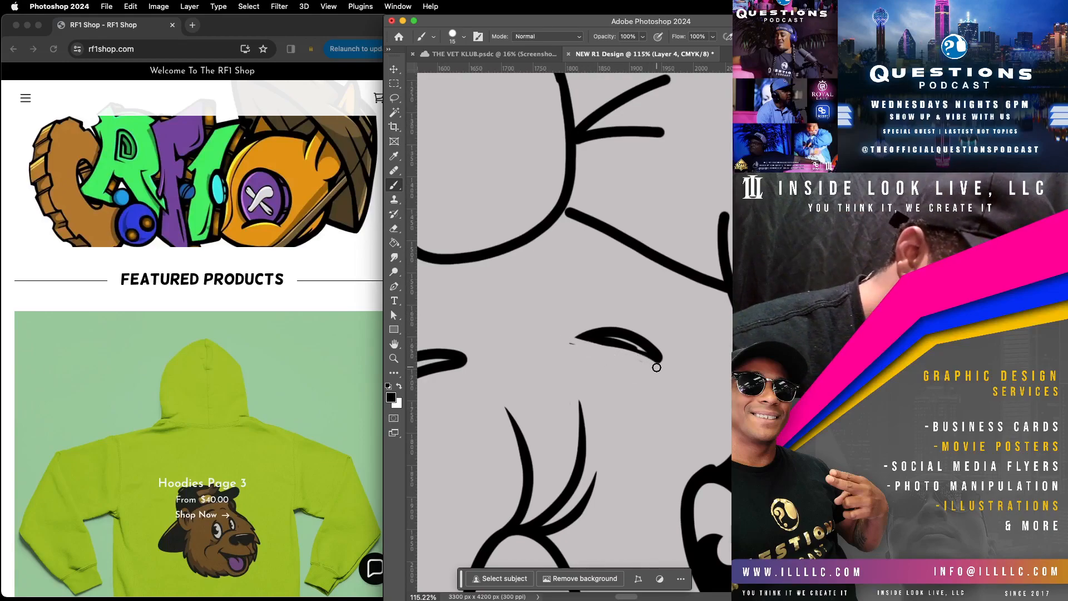
pyautogui.moveTo(562, 347)
pyautogui.mouseDown()
pyautogui.moveTo(624, 344)
pyautogui.moveTo(603, 336)
pyautogui.moveTo(666, 365)
pyautogui.mouseUp()
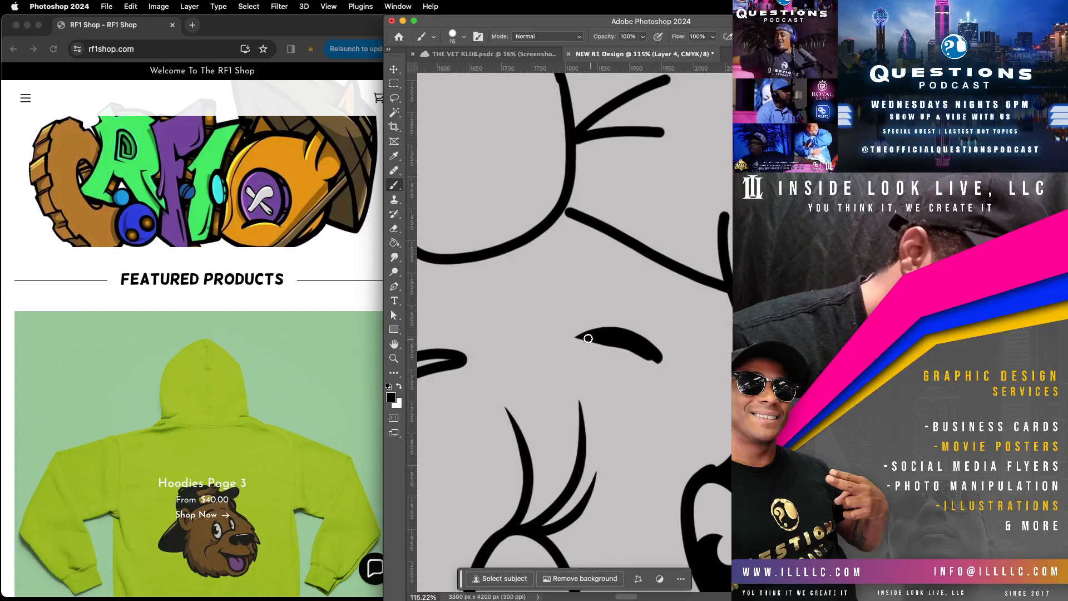
pyautogui.moveTo(591, 340)
pyautogui.mouseDown()
pyautogui.moveTo(666, 366)
pyautogui.moveTo(691, 388)
pyautogui.mouseUp()
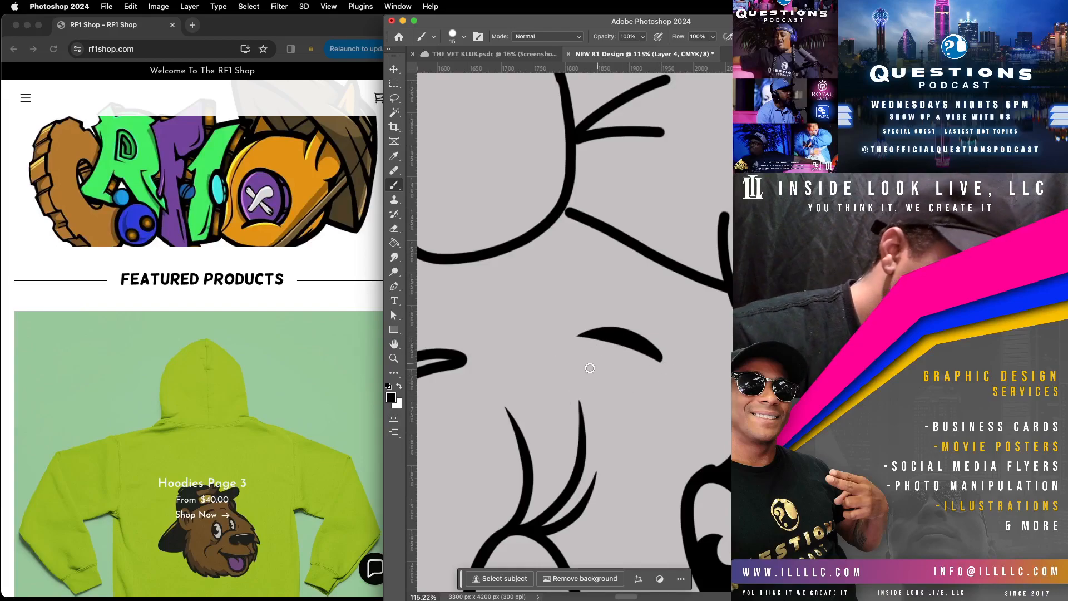
# Step: Fill the eyebrow above the larger eye solid black
pyautogui.hscroll(-5, 600, 362)
pyautogui.moveTo(624, 323)
pyautogui.mouseDown()
pyautogui.moveTo(580, 334)
pyautogui.moveTo(525, 376)
pyautogui.moveTo(491, 423)
pyautogui.moveTo(542, 354)
pyautogui.moveTo(630, 312)
pyautogui.moveTo(559, 352)
pyautogui.mouseUp()
pyautogui.moveTo(472, 476); pyautogui.dragTo(528, 392)
# Step: Lasso and delete the stray marks inside the hair curl beside the smaller bow loop, and thicken that curl's outline
pyautogui.hscroll(10, 556, 349)
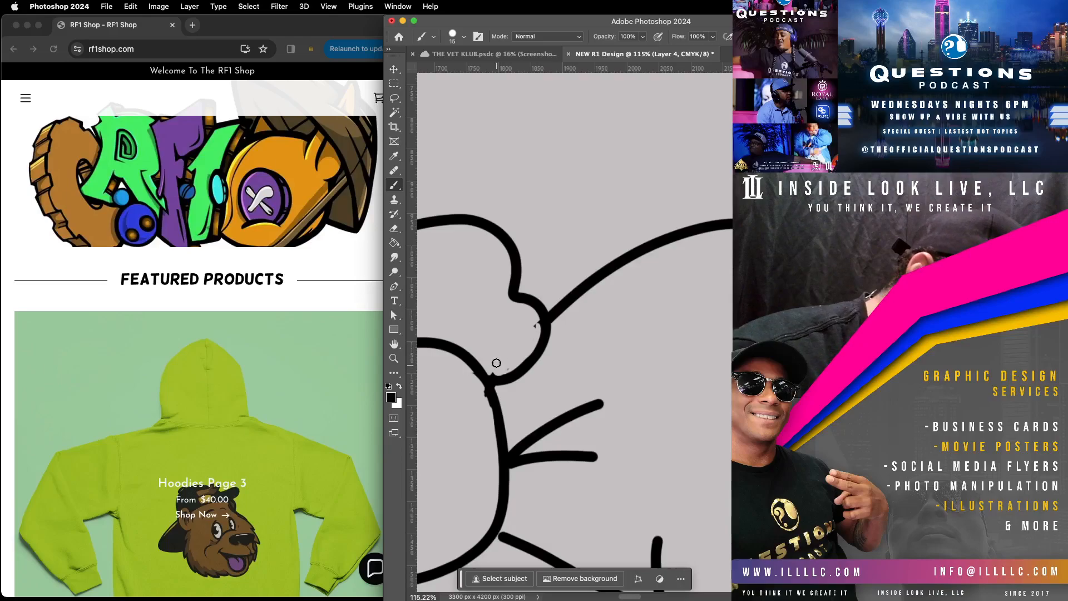
pyautogui.click(396, 98)
pyautogui.moveTo(505, 308)
pyautogui.mouseDown()
pyautogui.moveTo(527, 306)
pyautogui.moveTo(541, 327)
pyautogui.moveTo(515, 369)
pyautogui.moveTo(491, 377)
pyautogui.moveTo(503, 293)
pyautogui.mouseUp()
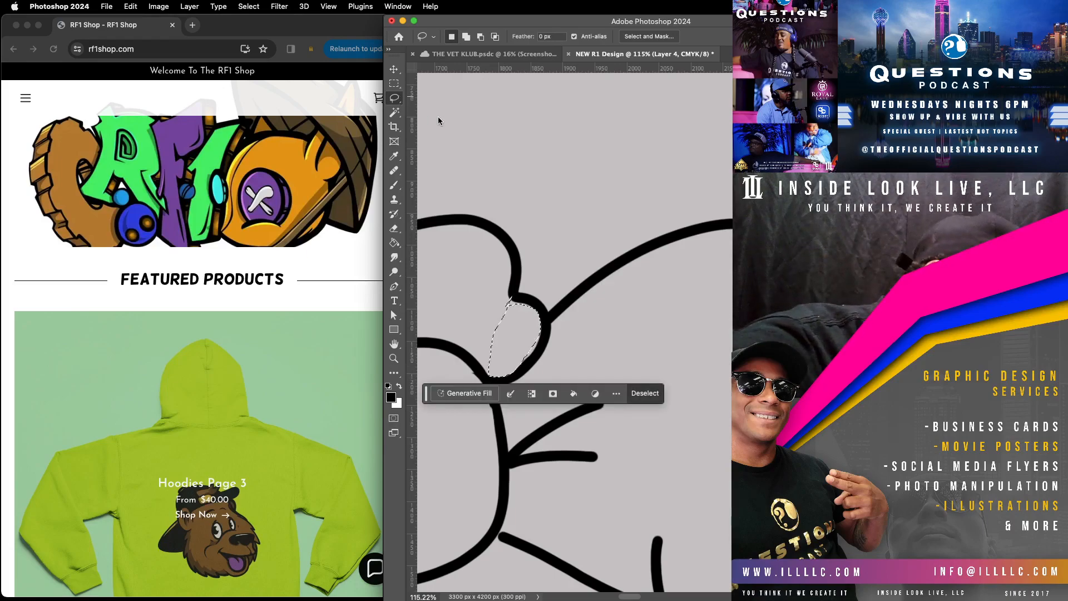
pyautogui.click(451, 130)
pyautogui.click(394, 184)
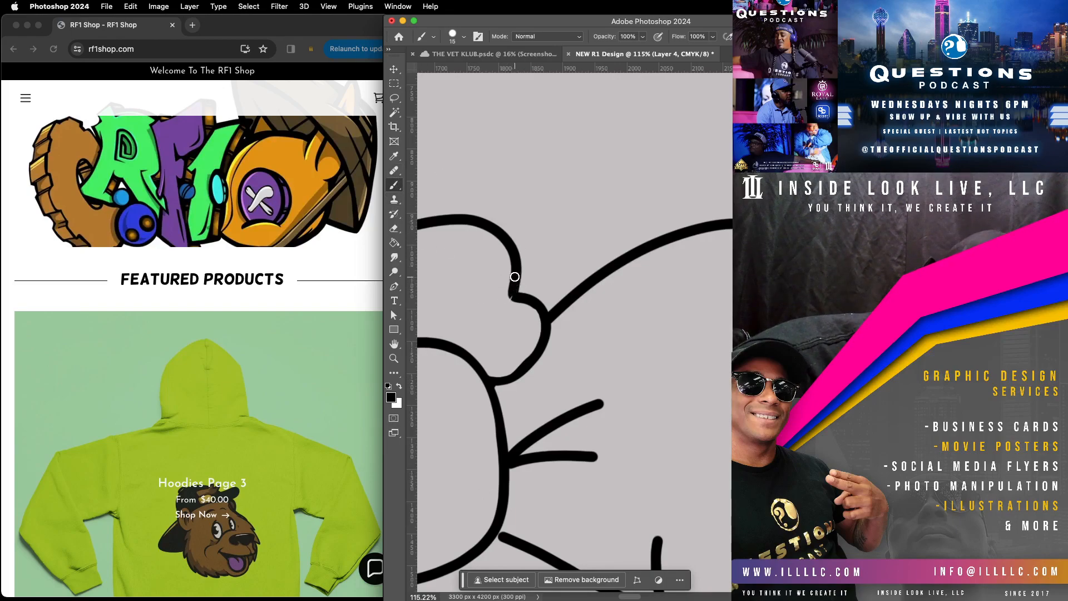
pyautogui.moveTo(514, 302)
pyautogui.mouseDown()
pyautogui.moveTo(546, 322)
pyautogui.moveTo(539, 349)
pyautogui.moveTo(510, 380)
pyautogui.moveTo(479, 356)
pyautogui.mouseUp()
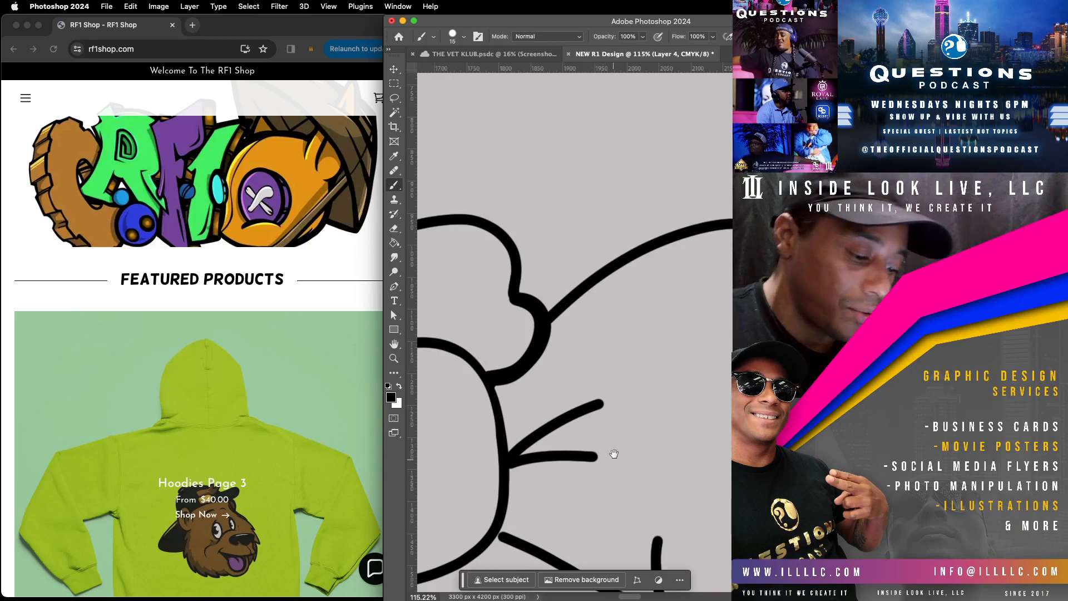
# Step: Clean up and straighten the line running from the bow's knot along the lower edge of the smaller loop
pyautogui.moveTo(613, 460); pyautogui.dragTo(663, 205)
pyautogui.moveTo(549, 286); pyautogui.dragTo(682, 351)
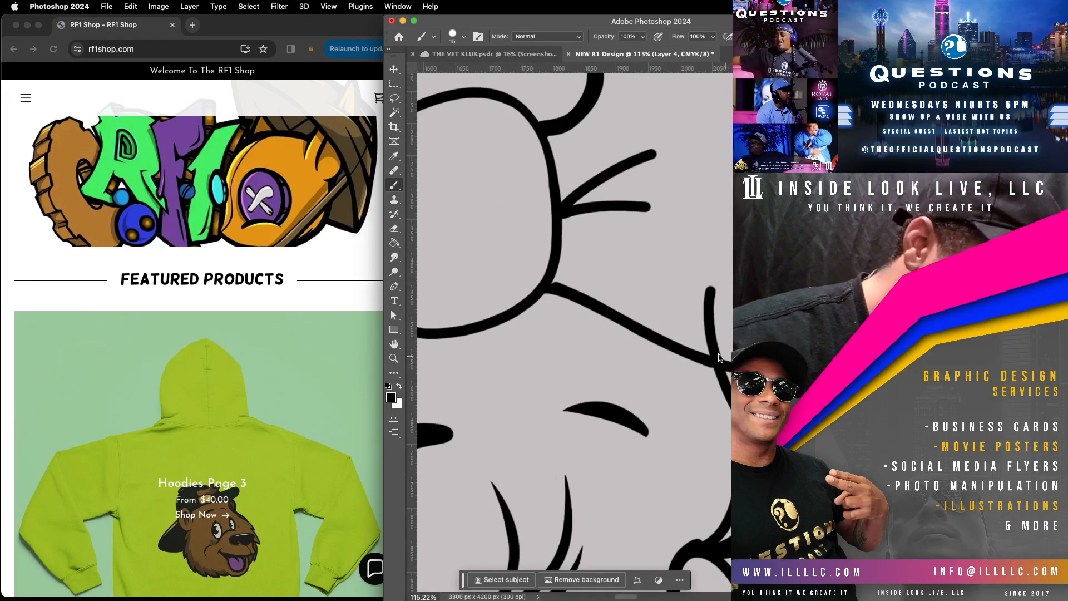
pyautogui.moveTo(563, 286); pyautogui.dragTo(727, 368)
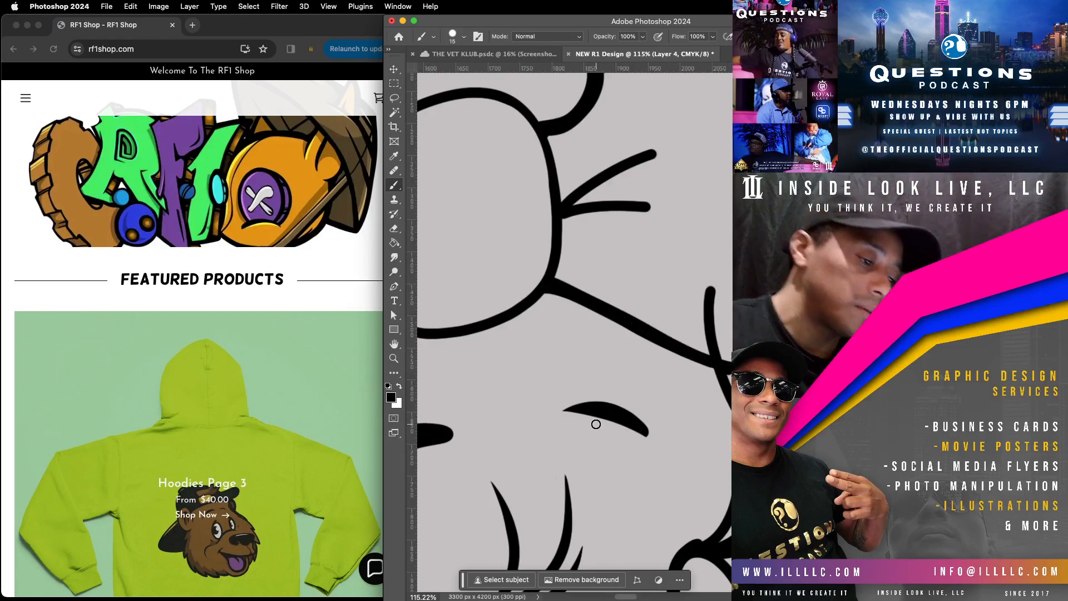
# Step: Taper the crease lines on both bow loops into thin, pointed strokes
pyautogui.moveTo(662, 209); pyautogui.dragTo(574, 219)
pyautogui.moveTo(671, 153); pyautogui.dragTo(569, 183)
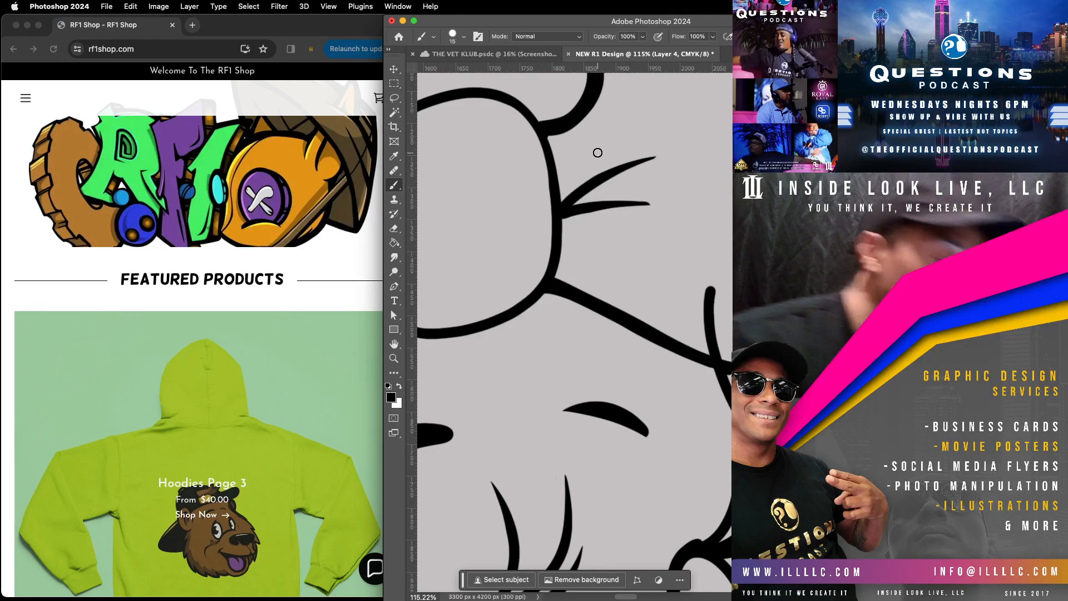
pyautogui.hscroll(-10, 598, 153)
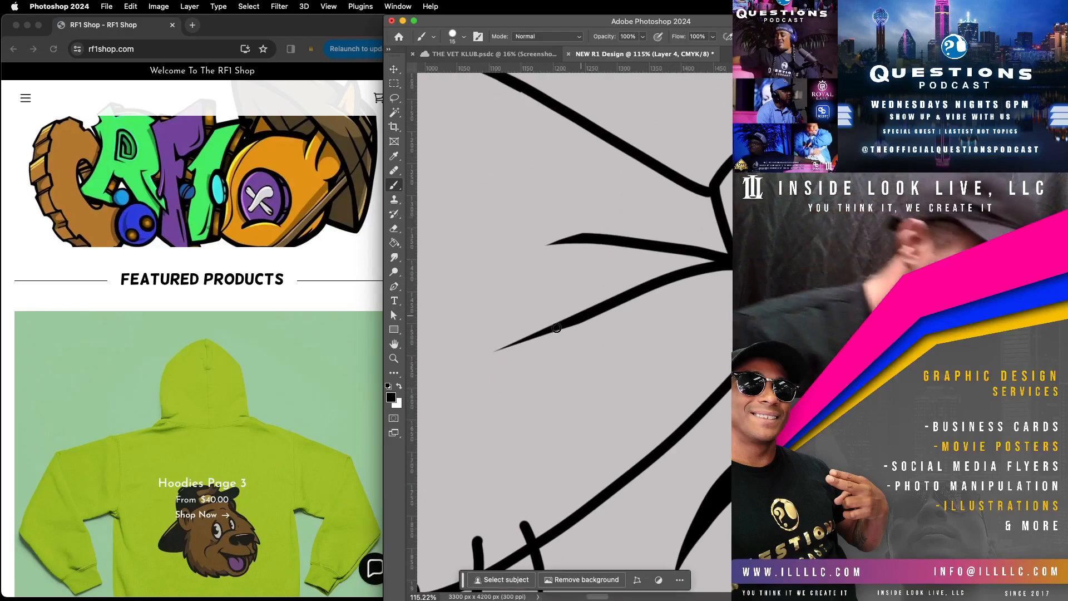
pyautogui.moveTo(539, 247)
pyautogui.mouseDown()
pyautogui.moveTo(627, 229)
pyautogui.moveTo(694, 239)
pyautogui.mouseUp()
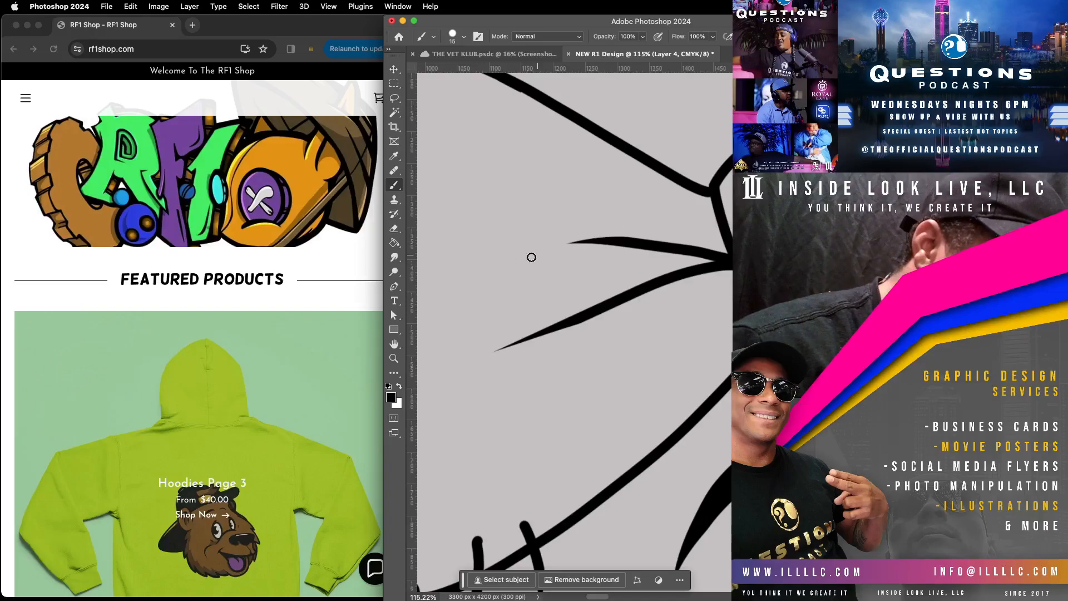
pyautogui.moveTo(605, 236); pyautogui.dragTo(713, 240)
pyautogui.moveTo(496, 351); pyautogui.dragTo(728, 282)
pyautogui.moveTo(542, 334); pyautogui.dragTo(670, 291)
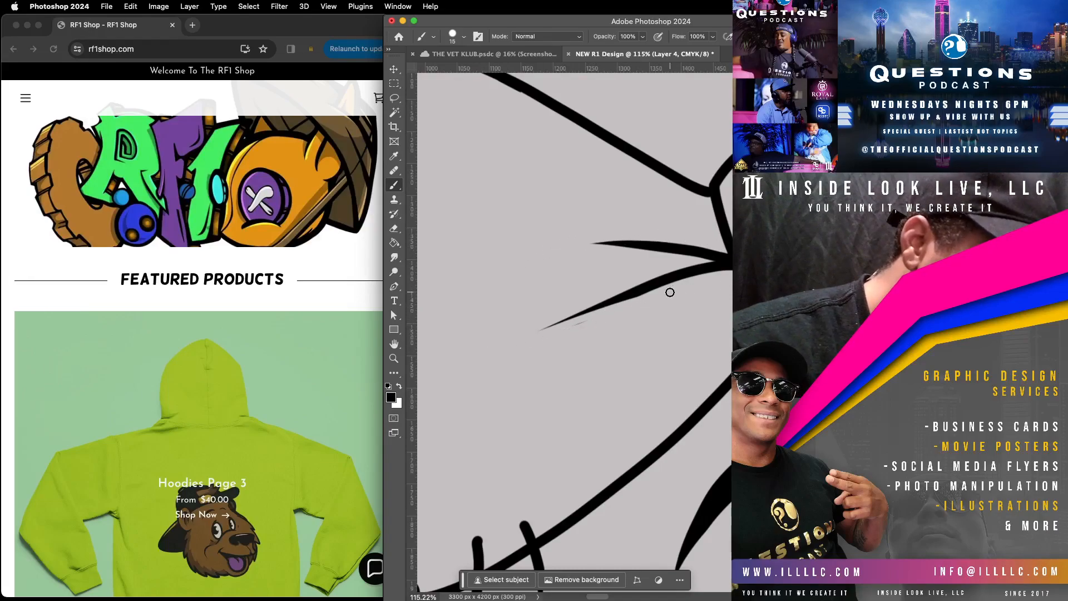
pyautogui.moveTo(544, 333)
pyautogui.mouseDown()
pyautogui.moveTo(654, 290)
pyautogui.moveTo(728, 281)
pyautogui.mouseUp()
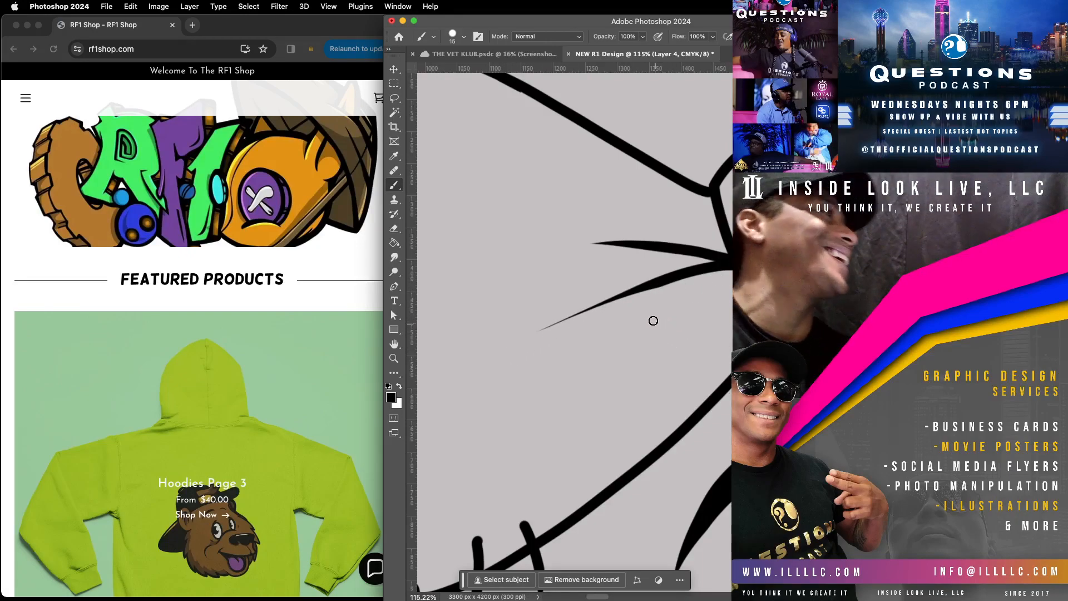
# Step: Taper the short fold line at the outer edge of the larger bow loop to a sharp point
pyautogui.moveTo(643, 260); pyautogui.dragTo(623, 437)
pyautogui.moveTo(657, 212)
pyautogui.mouseDown()
pyautogui.moveTo(632, 339)
pyautogui.moveTo(695, 400)
pyautogui.mouseUp()
pyautogui.moveTo(610, 403); pyautogui.dragTo(684, 283)
pyautogui.moveTo(556, 507)
pyautogui.mouseDown()
pyautogui.moveTo(636, 390)
pyautogui.moveTo(496, 503)
pyautogui.moveTo(731, 253)
pyautogui.mouseUp()
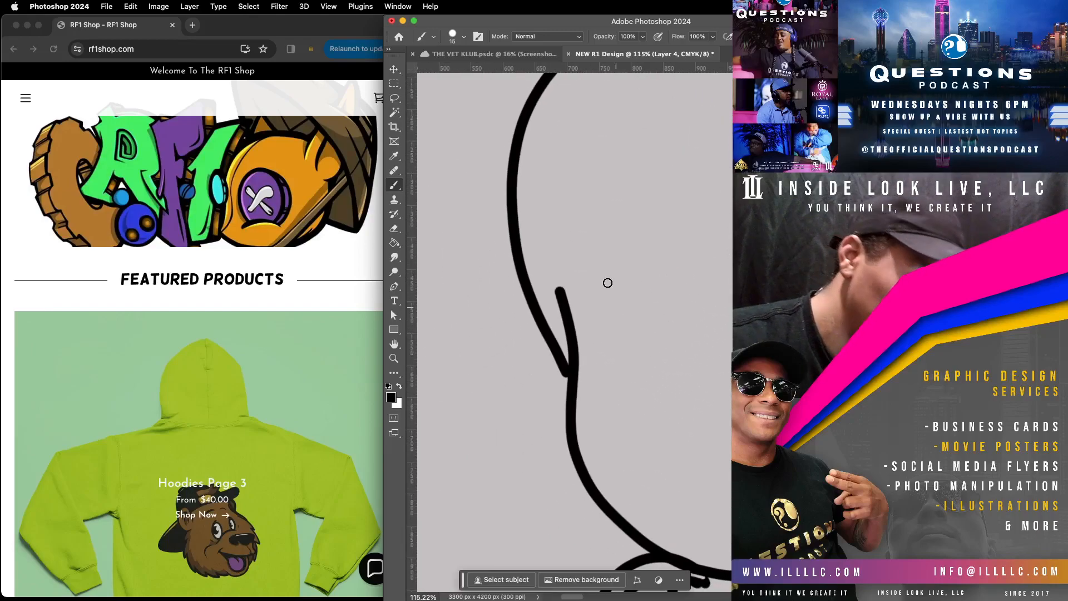
pyautogui.moveTo(553, 281); pyautogui.dragTo(590, 350)
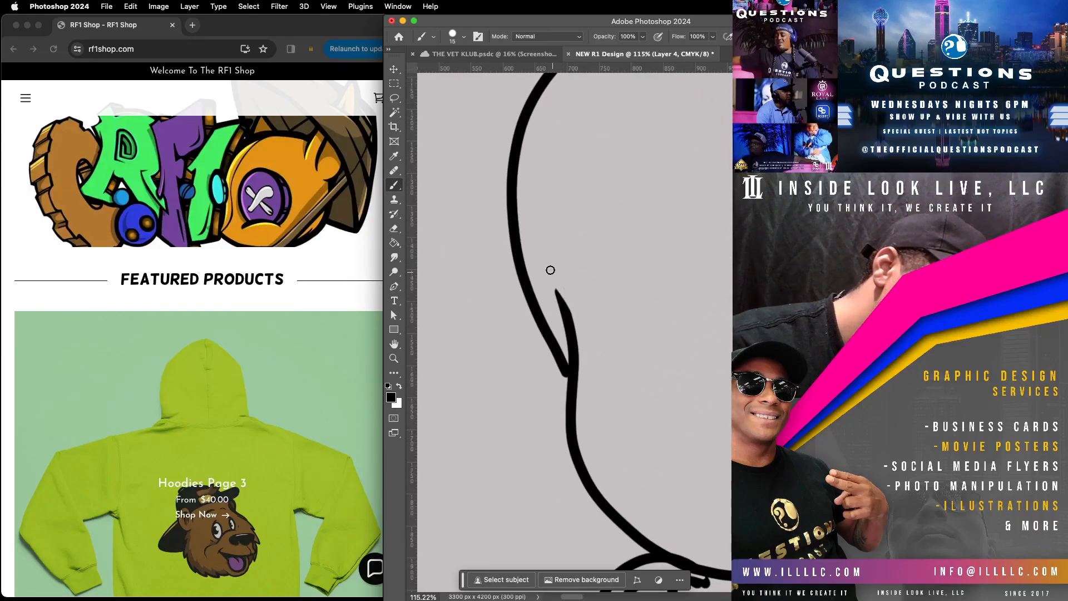
pyautogui.moveTo(568, 305); pyautogui.dragTo(582, 393)
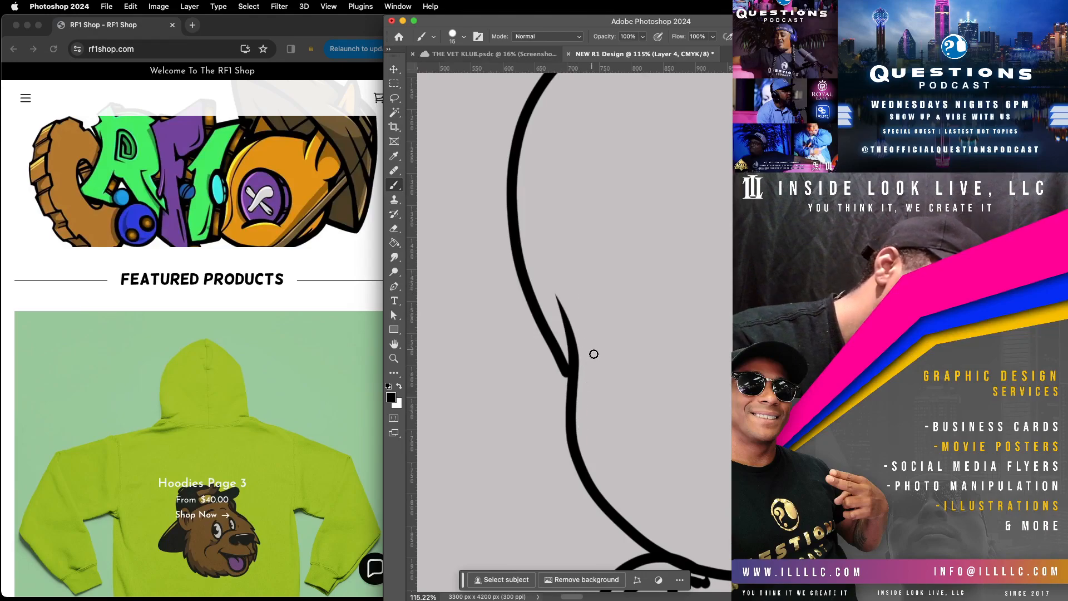
# Step: Smooth and even out the ear's inner curve, and neaten its upper end where it meets the bow's lower edge
pyautogui.moveTo(677, 489); pyautogui.dragTo(526, 237)
pyautogui.moveTo(626, 514); pyautogui.dragTo(620, 490)
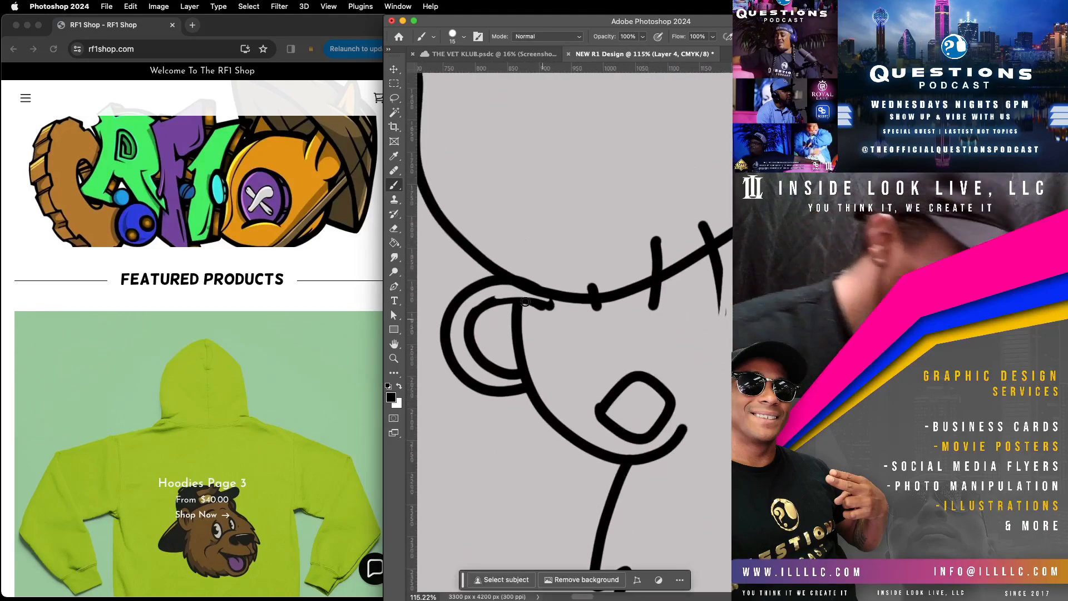
pyautogui.moveTo(550, 305); pyautogui.dragTo(519, 287)
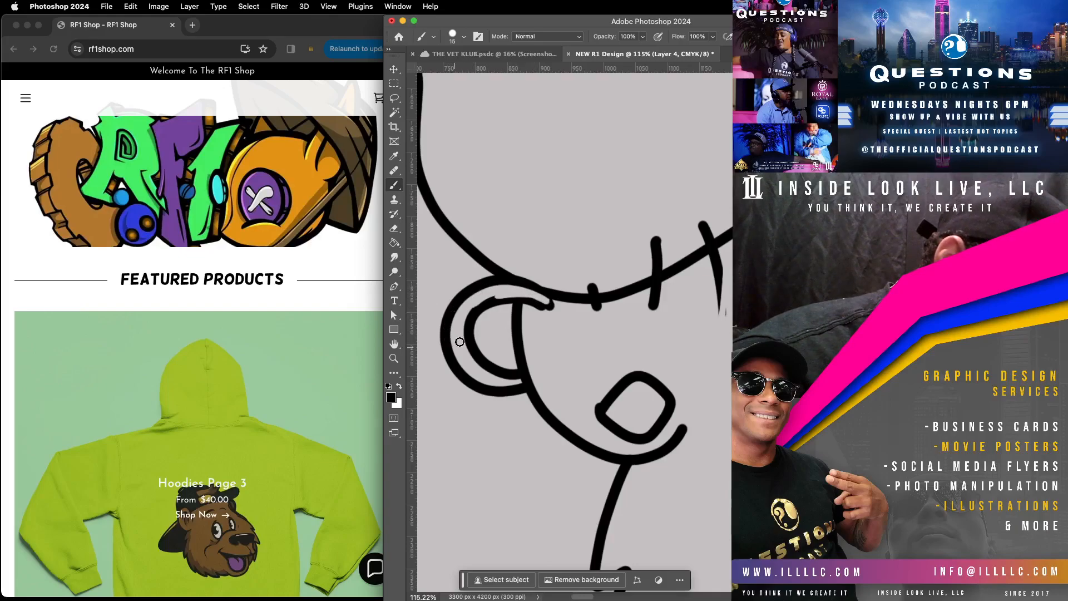
pyautogui.moveTo(538, 298)
pyautogui.mouseDown()
pyautogui.moveTo(472, 305)
pyautogui.moveTo(456, 340)
pyautogui.moveTo(463, 361)
pyautogui.mouseUp()
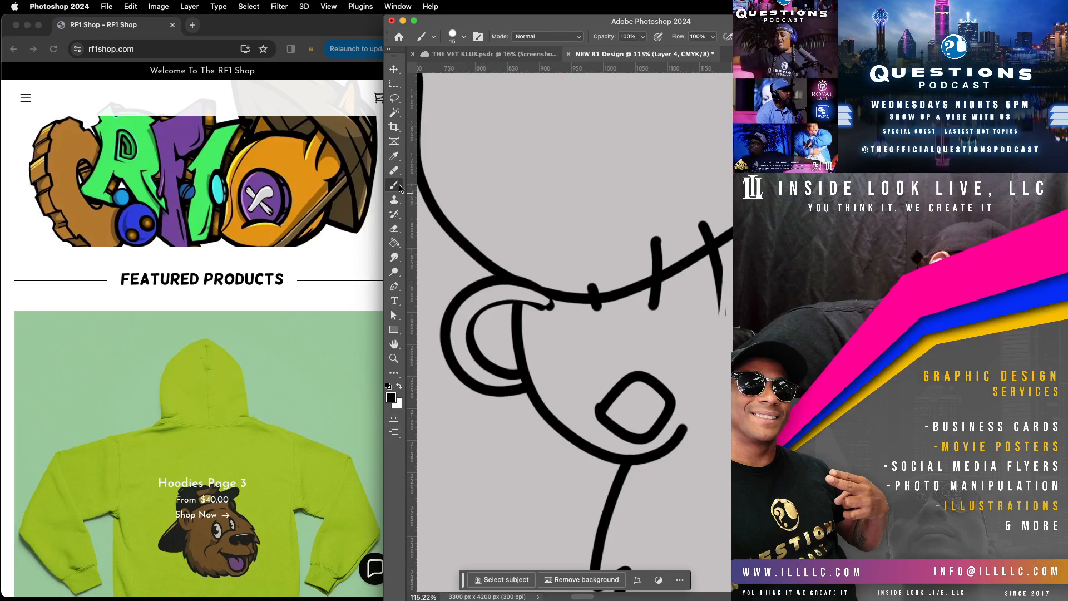
pyautogui.moveTo(468, 340)
pyautogui.mouseDown()
pyautogui.moveTo(505, 300)
pyautogui.moveTo(560, 307)
pyautogui.moveTo(555, 291)
pyautogui.moveTo(509, 277)
pyautogui.mouseUp()
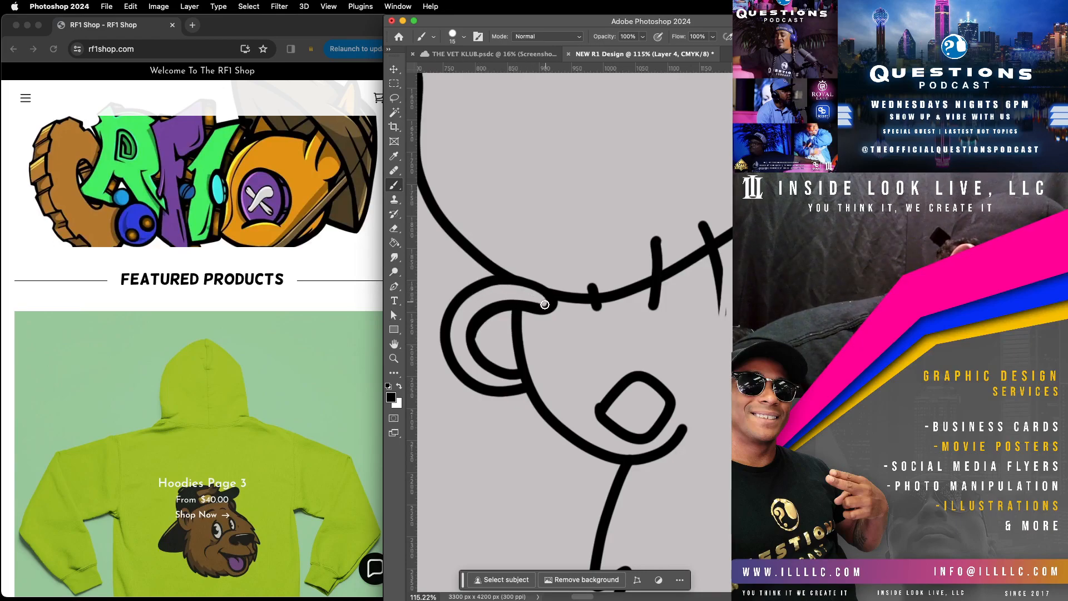
pyautogui.moveTo(515, 300); pyautogui.dragTo(459, 318)
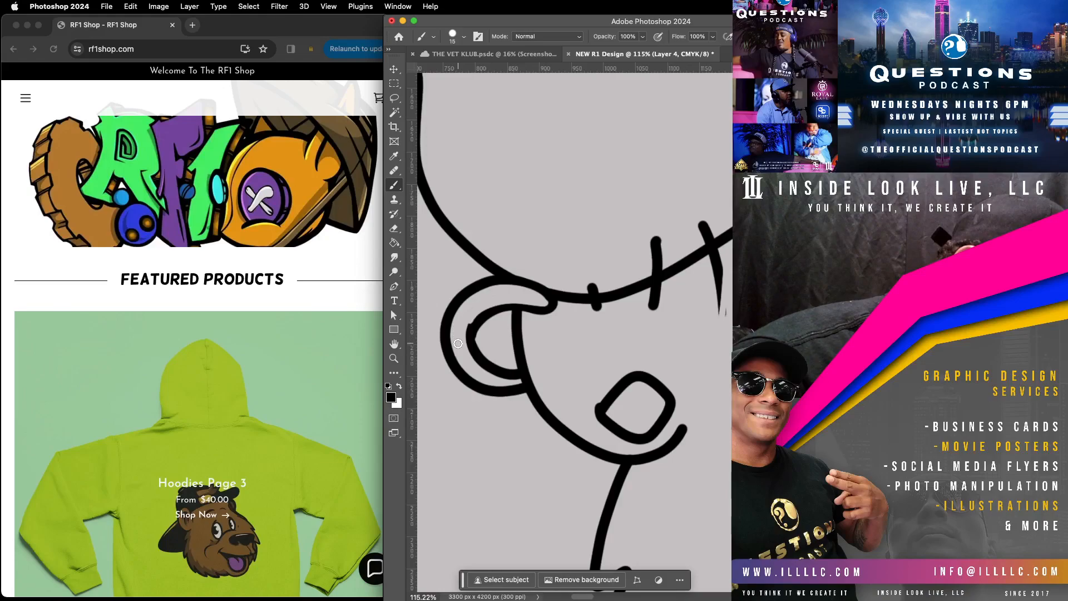
pyautogui.moveTo(486, 378); pyautogui.dragTo(506, 384)
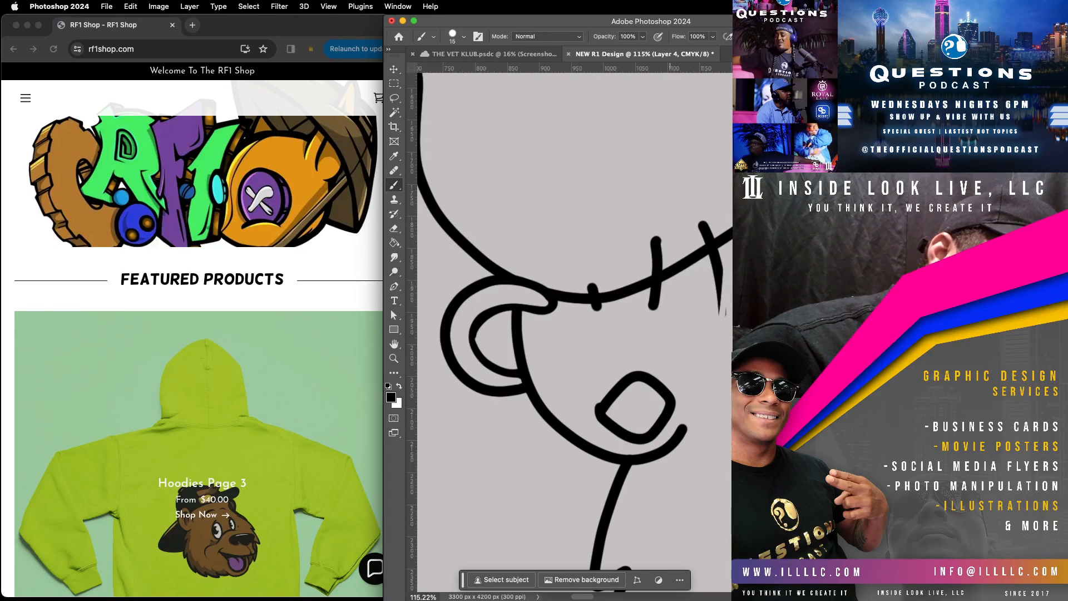
# Step: Add a short curved highlight inside the earring and taper the end of the cheek line beneath it to a point
pyautogui.moveTo(918, 16); pyautogui.dragTo(977, 15)
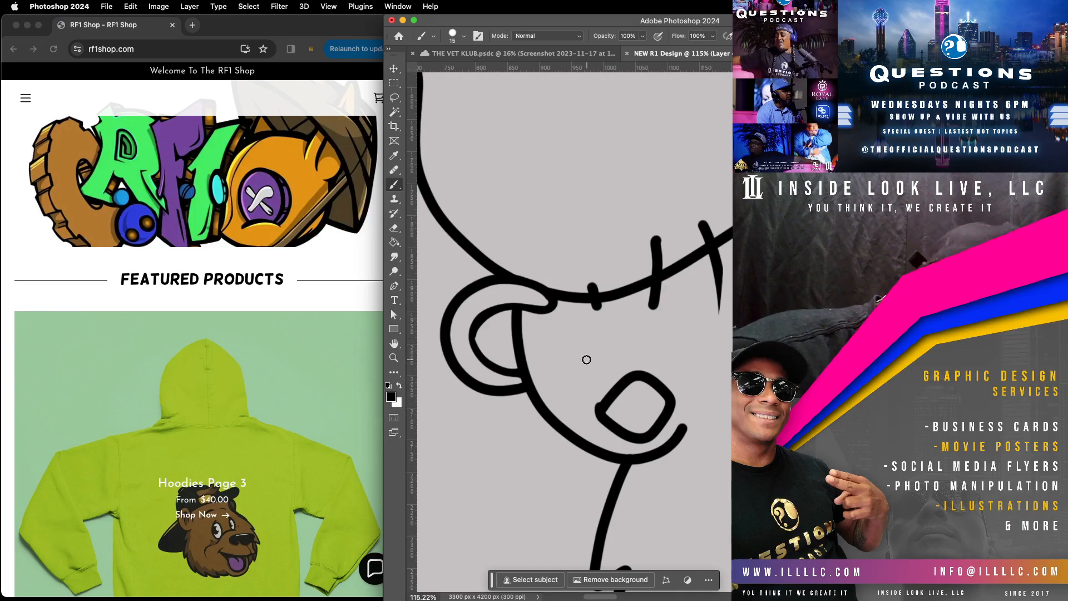
pyautogui.moveTo(518, 308)
pyautogui.mouseDown()
pyautogui.moveTo(469, 333)
pyautogui.moveTo(486, 364)
pyautogui.moveTo(538, 371)
pyautogui.mouseUp()
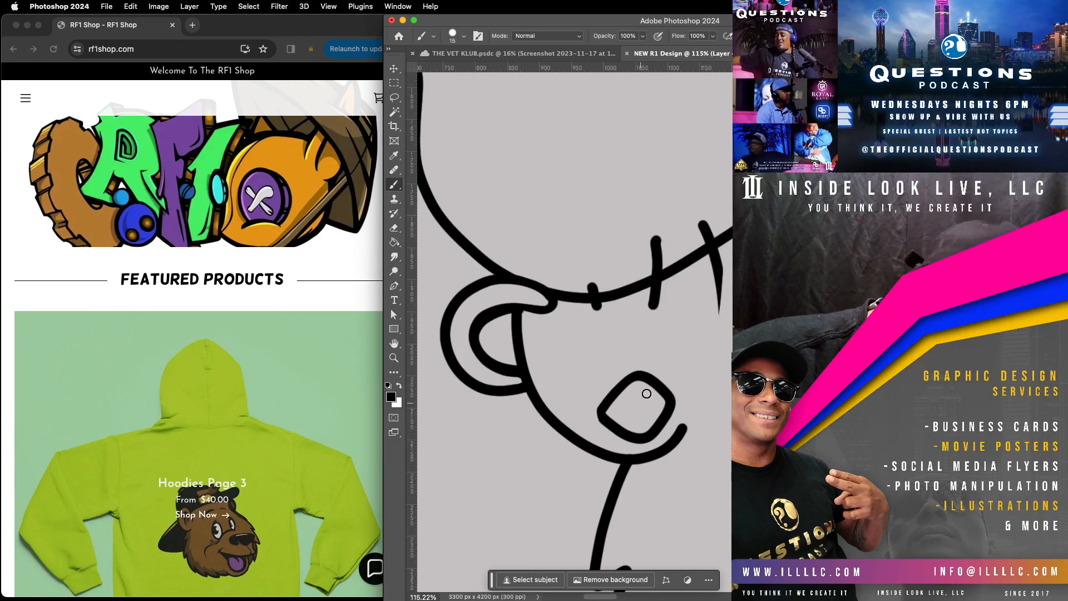
pyautogui.moveTo(622, 411)
pyautogui.mouseDown()
pyautogui.moveTo(649, 390)
pyautogui.moveTo(658, 416)
pyautogui.moveTo(624, 409)
pyautogui.moveTo(655, 410)
pyautogui.mouseUp()
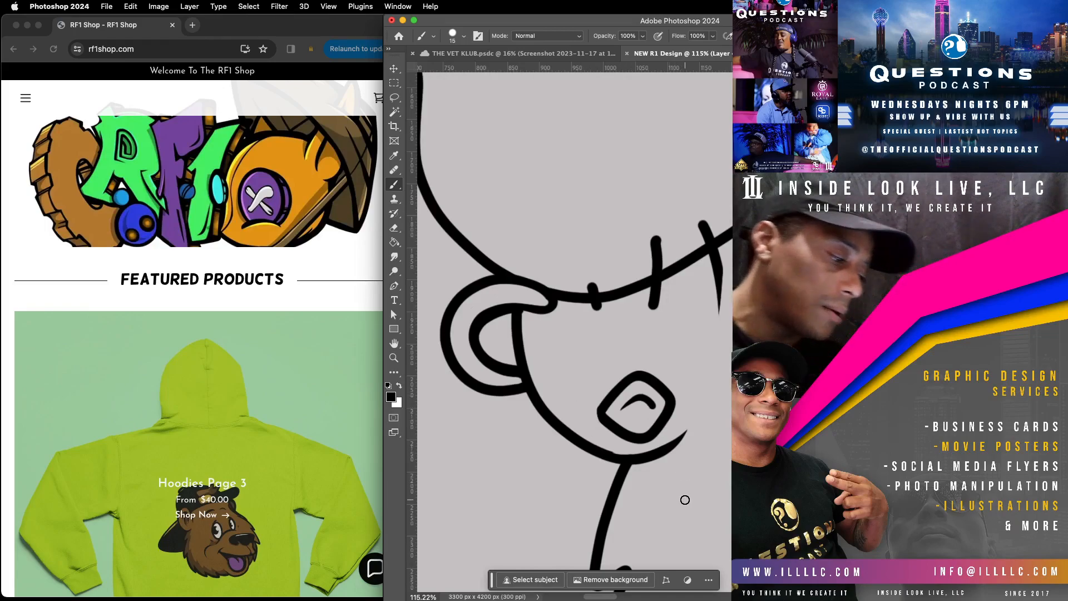
# Step: Switch to the browser and look through the featured products on the RF1 Shop page
pyautogui.scroll(-10, 198, 298)
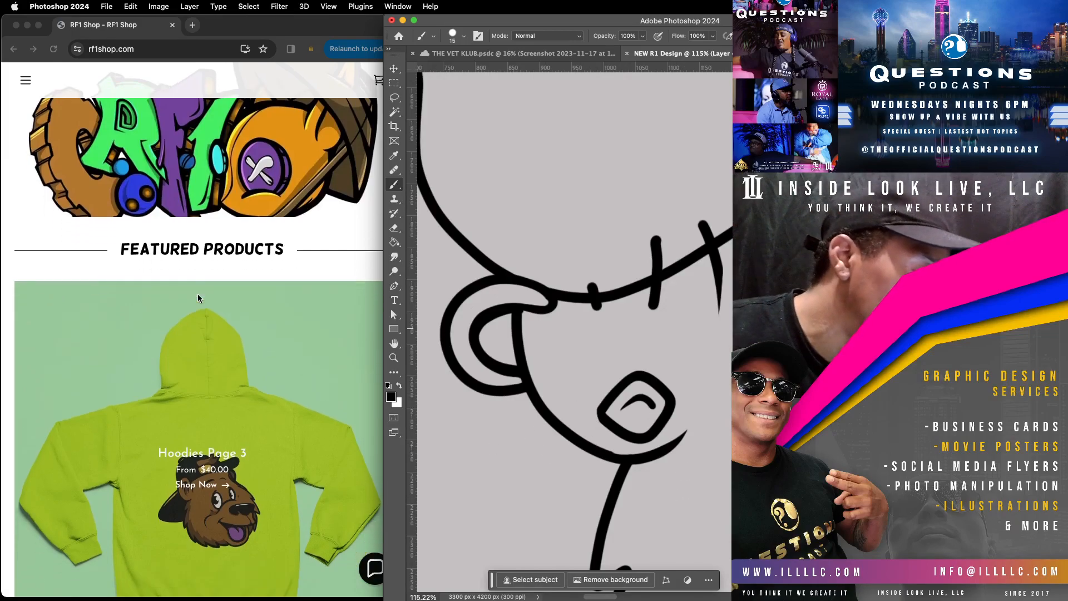
pyautogui.scroll(-15, 198, 296)
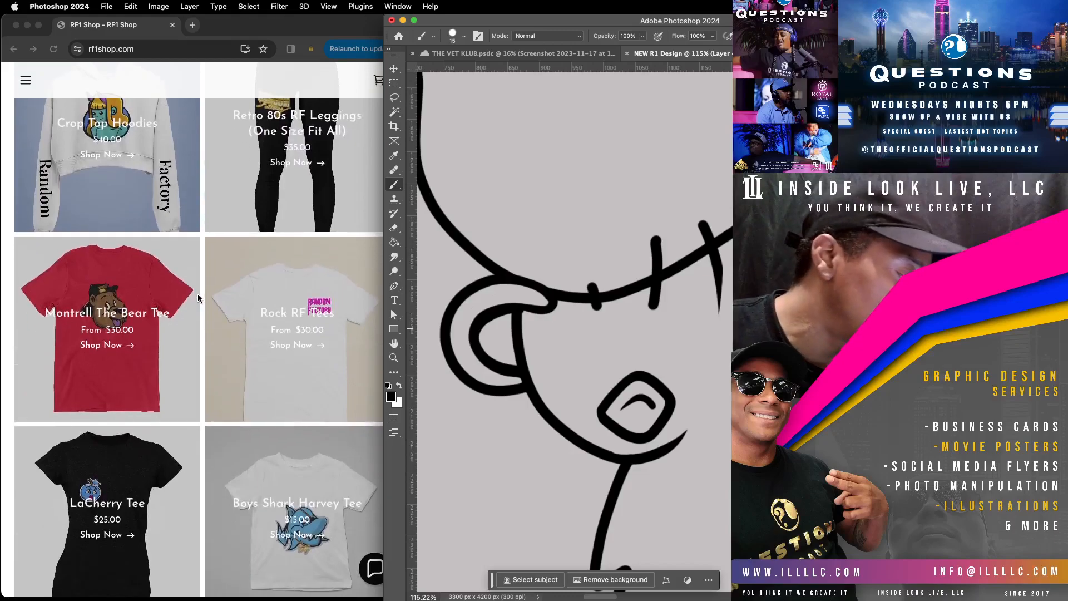
pyautogui.scroll(4, 198, 295)
pyautogui.scroll(-5, 199, 293)
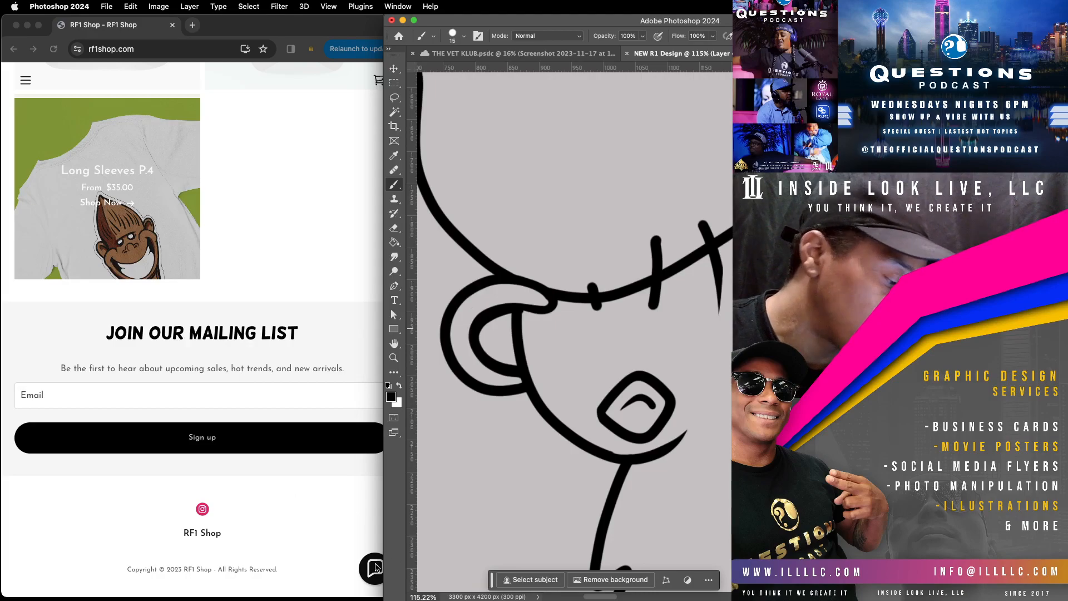
pyautogui.scroll(20, 291, 467)
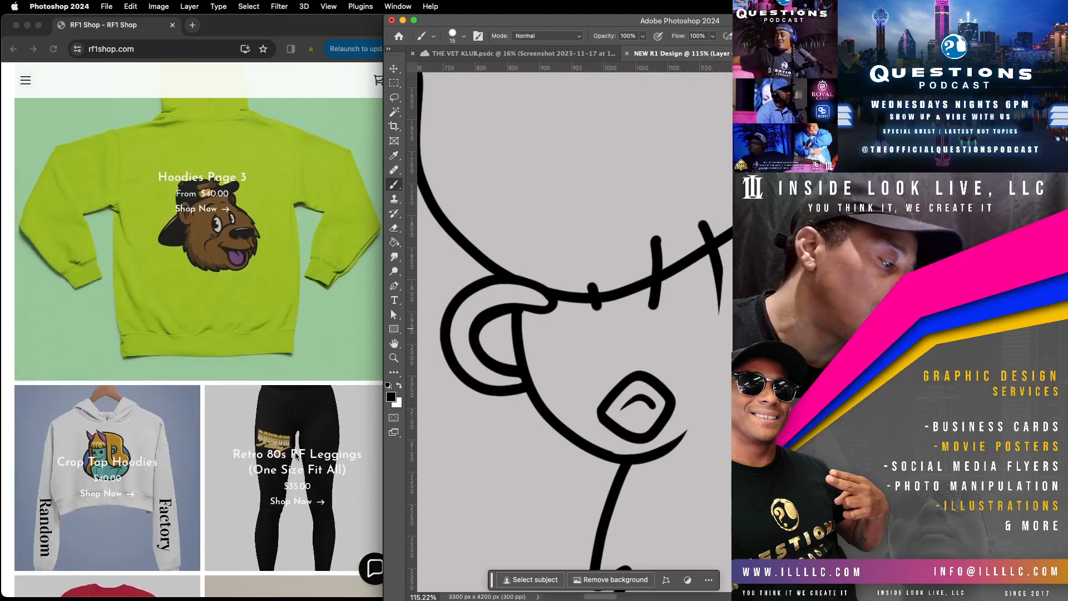
pyautogui.scroll(2, 294, 452)
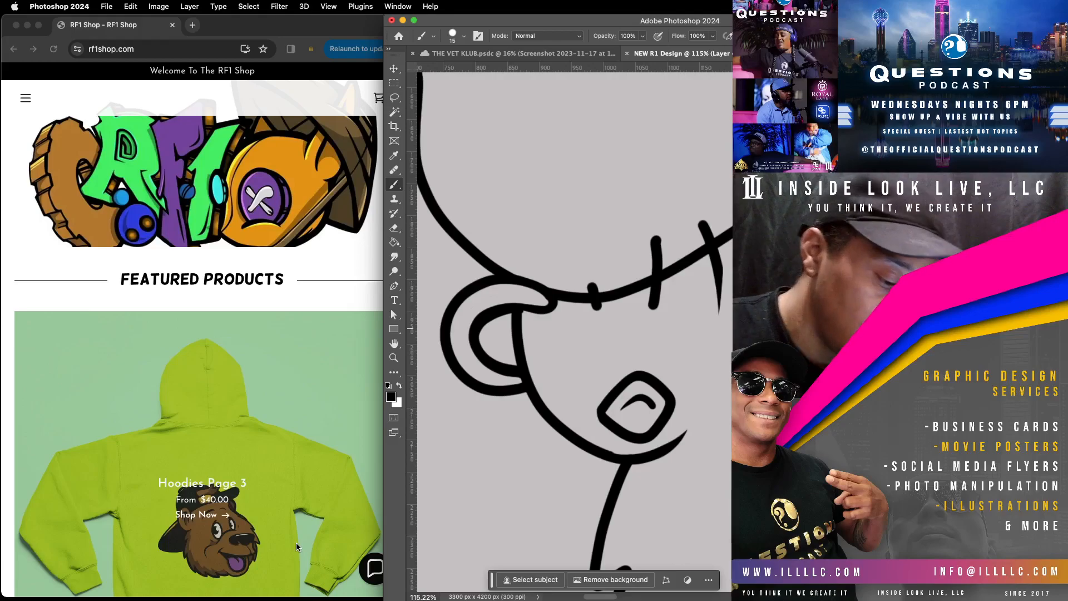
# Step: Thicken the cheek outline from the ear to below the earring, and erase the short marks above the bow's lower edge
pyautogui.moveTo(521, 310)
pyautogui.mouseDown()
pyautogui.moveTo(535, 384)
pyautogui.moveTo(565, 430)
pyautogui.moveTo(604, 458)
pyautogui.moveTo(667, 452)
pyautogui.mouseUp()
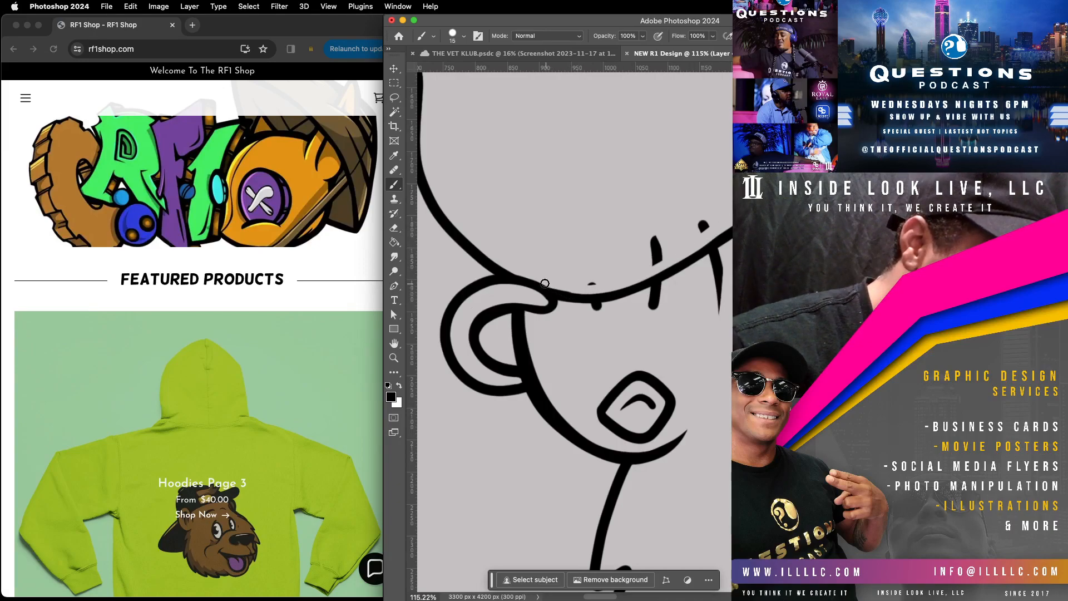
pyautogui.moveTo(726, 208); pyautogui.dragTo(621, 285)
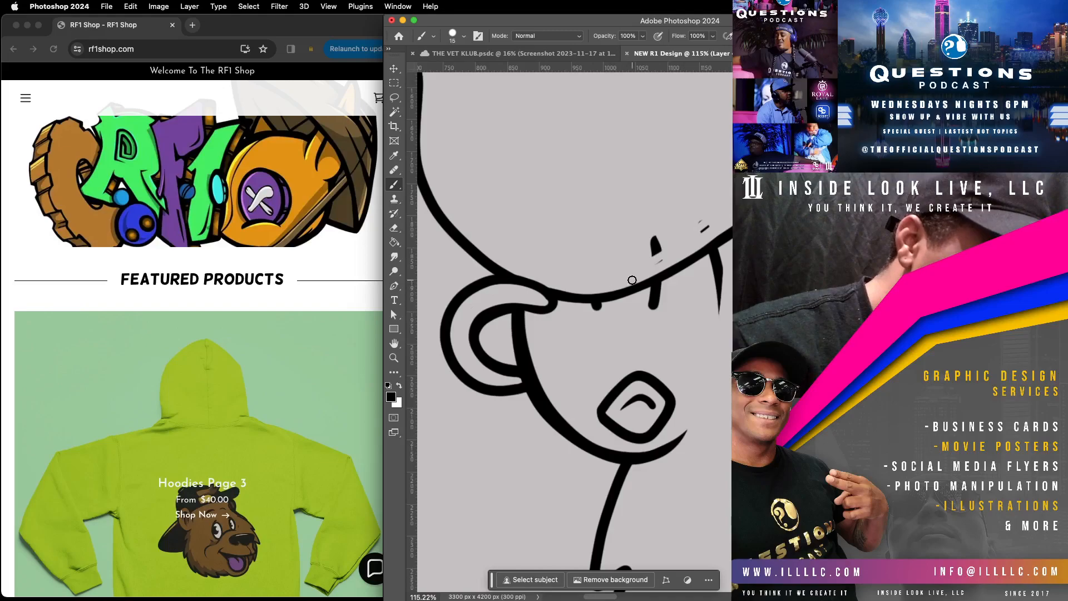
pyautogui.moveTo(716, 213); pyautogui.dragTo(665, 244)
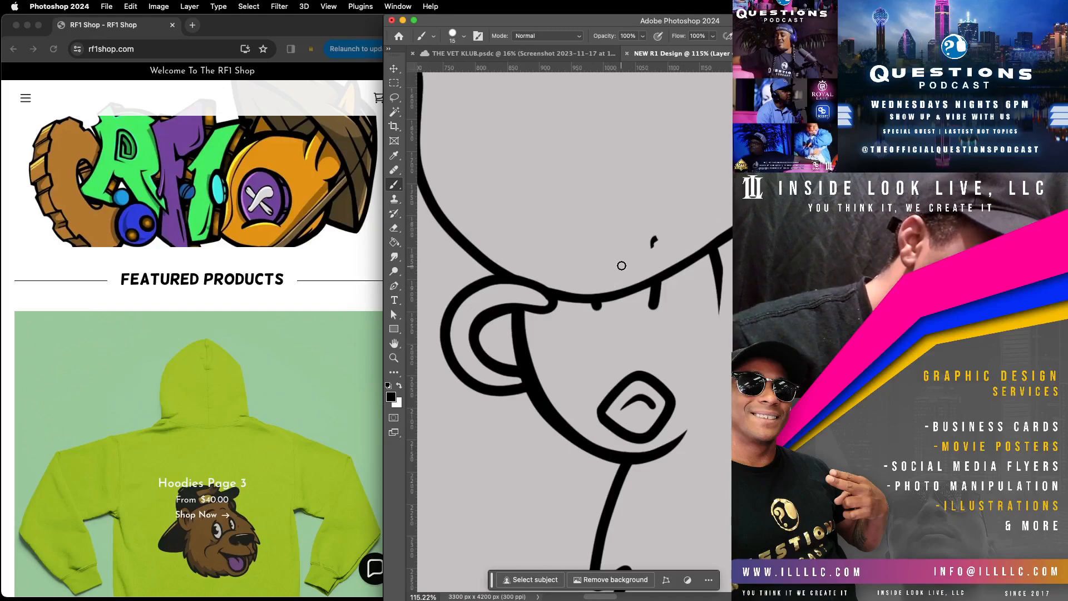
# Step: Smooth the fur outline along the chin and refine the tips of its tufts
pyautogui.moveTo(696, 454)
pyautogui.mouseDown()
pyautogui.moveTo(656, 409)
pyautogui.moveTo(609, 234)
pyautogui.mouseUp()
pyautogui.moveTo(709, 478)
pyautogui.mouseDown()
pyautogui.moveTo(657, 393)
pyautogui.moveTo(631, 270)
pyautogui.mouseUp()
pyautogui.moveTo(724, 457); pyautogui.dragTo(674, 398)
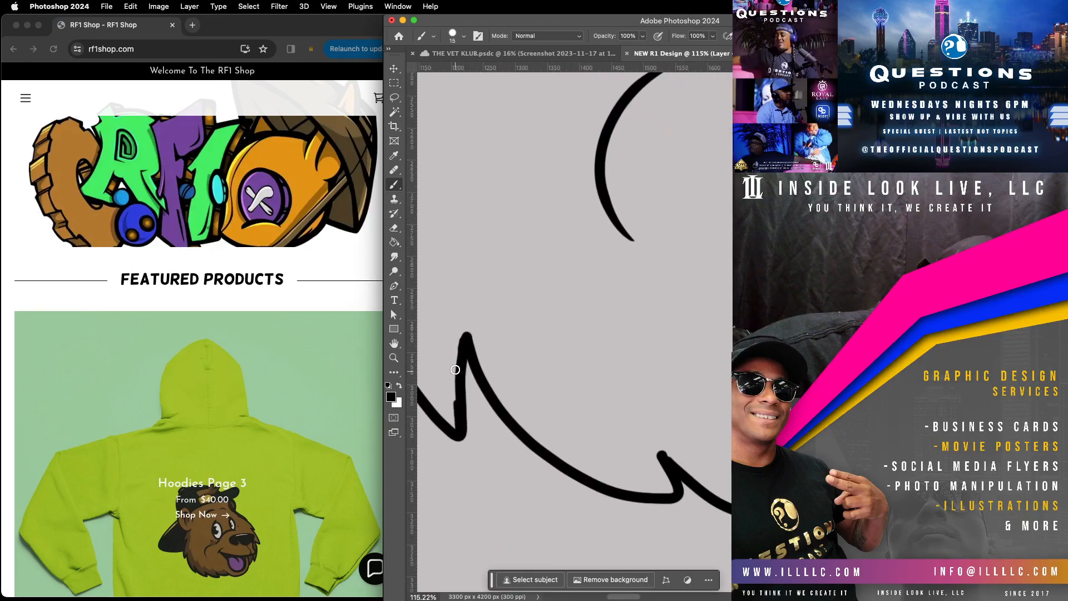
pyautogui.moveTo(465, 330); pyautogui.dragTo(471, 334)
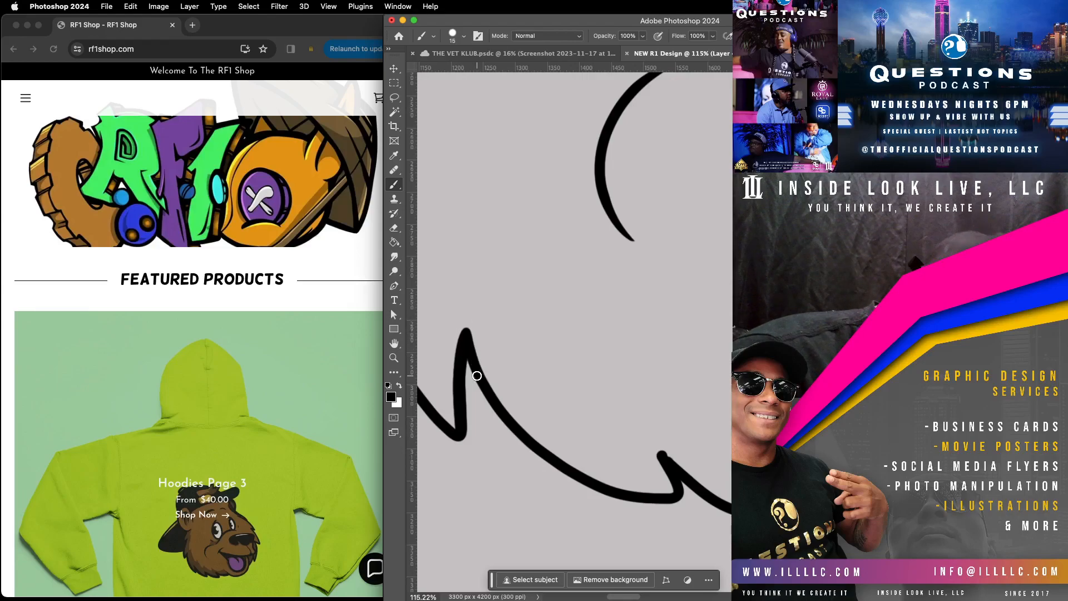
pyautogui.hscroll(6, 525, 375)
pyautogui.scroll(-3, 526, 375)
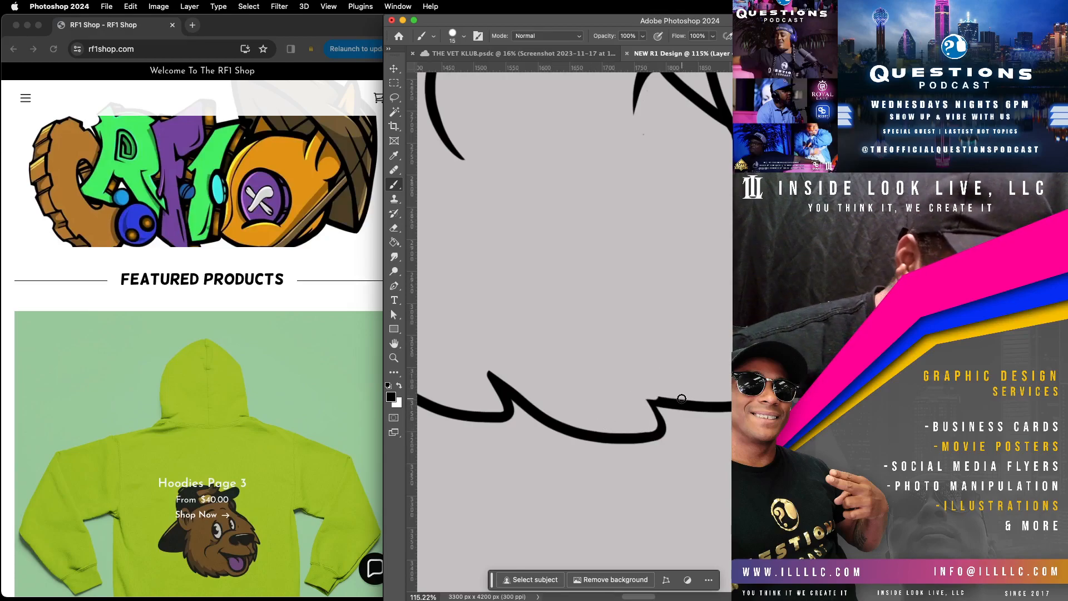
# Step: Thicken the thin section of the mouth's lower outline so it matches the surrounding line weight
pyautogui.moveTo(938, 148); pyautogui.dragTo(688, 380)
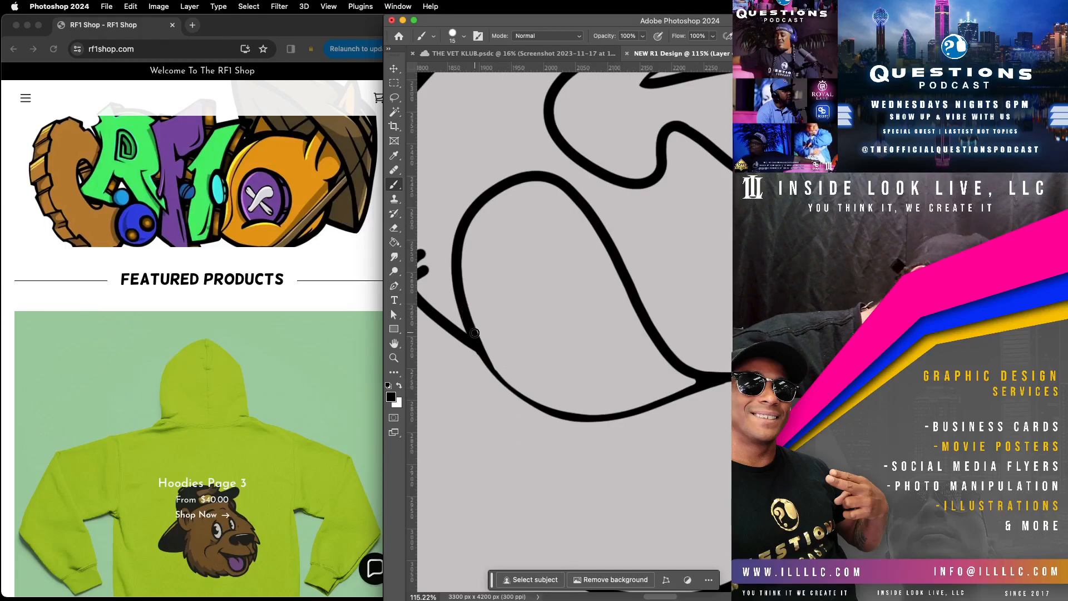
pyautogui.moveTo(489, 360)
pyautogui.mouseDown()
pyautogui.moveTo(514, 392)
pyautogui.moveTo(575, 419)
pyautogui.mouseUp()
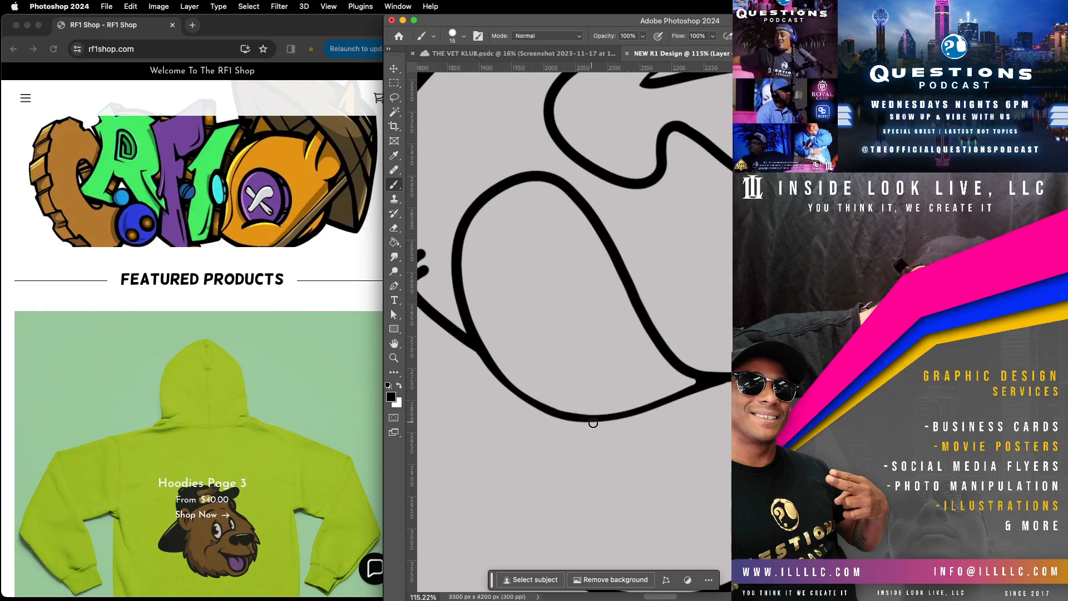
# Step: Taper the nostril curl's inner end and refine the top of the muzzle line directly below it
pyautogui.moveTo(744, 272); pyautogui.dragTo(533, 340)
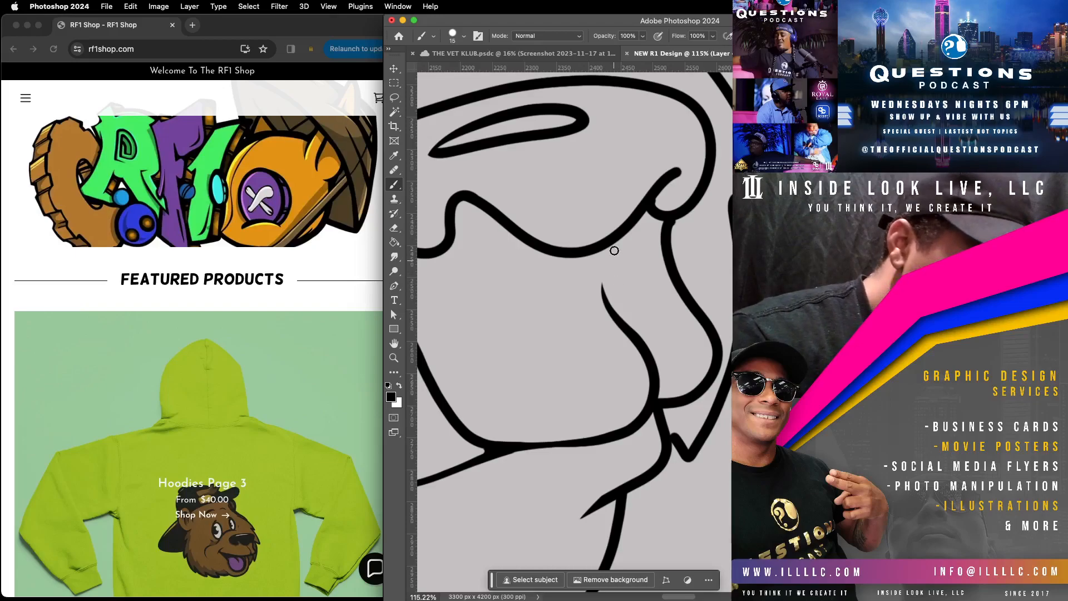
pyautogui.moveTo(684, 172)
pyautogui.mouseDown()
pyautogui.moveTo(657, 190)
pyautogui.moveTo(656, 214)
pyautogui.mouseUp()
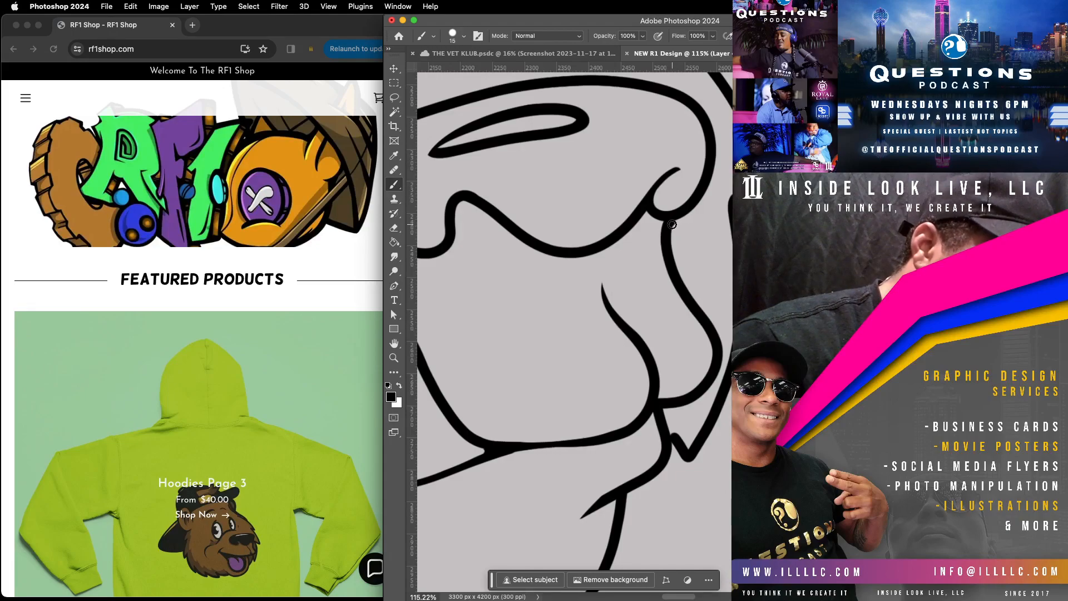
pyautogui.moveTo(669, 241); pyautogui.dragTo(687, 281)
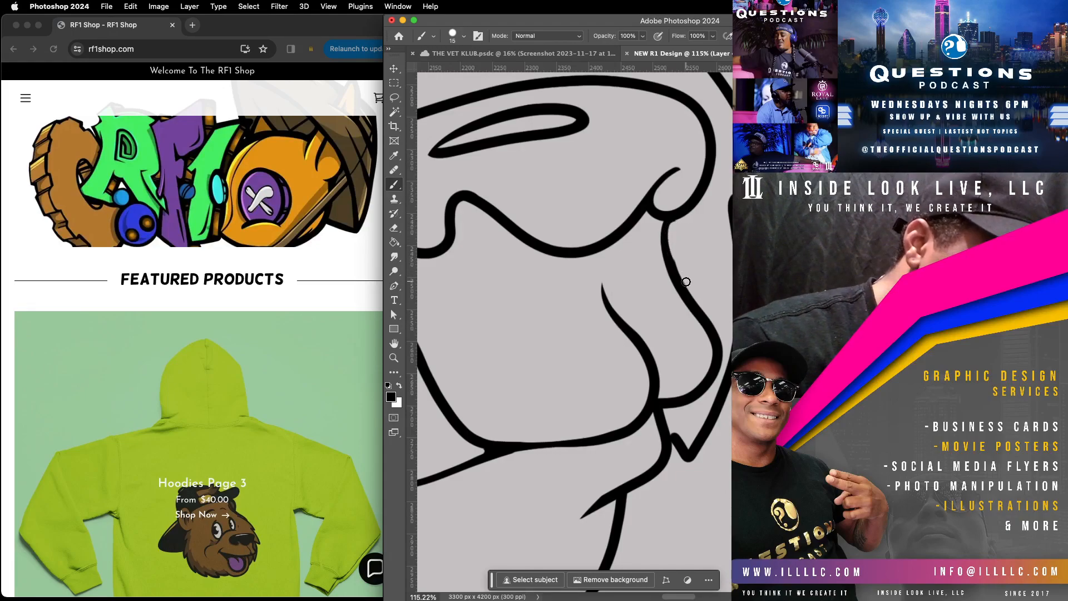
pyautogui.moveTo(648, 212)
pyautogui.mouseDown()
pyautogui.moveTo(699, 204)
pyautogui.moveTo(654, 218)
pyautogui.moveTo(646, 207)
pyautogui.moveTo(670, 225)
pyautogui.moveTo(706, 187)
pyautogui.mouseUp()
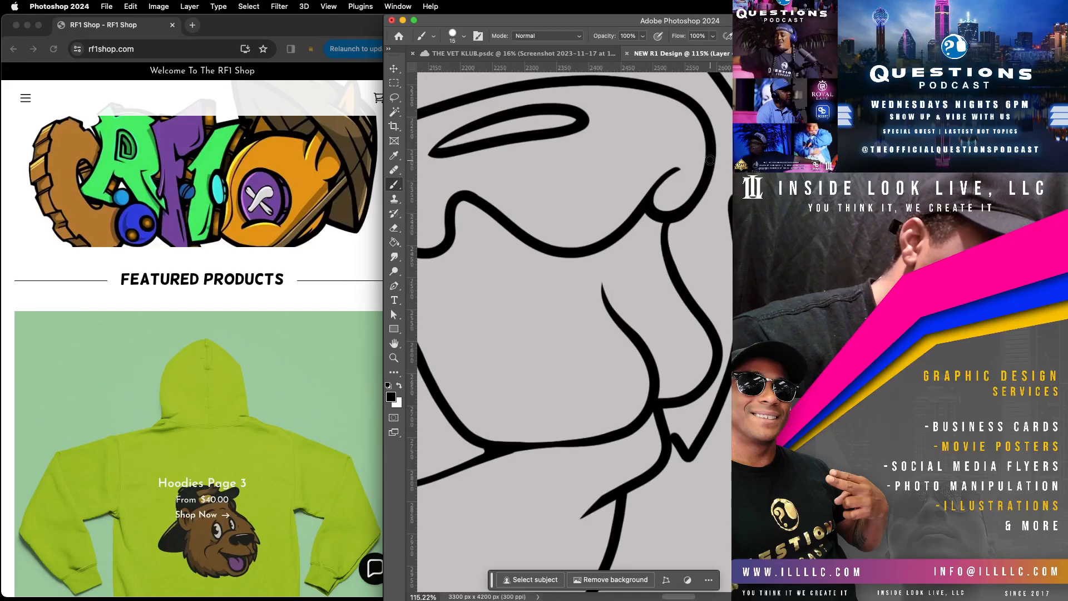
# Step: Try to thicken the smaller bow loop's lower edge between the knot and the head outline
pyautogui.moveTo(579, 297); pyautogui.dragTo(763, 388)
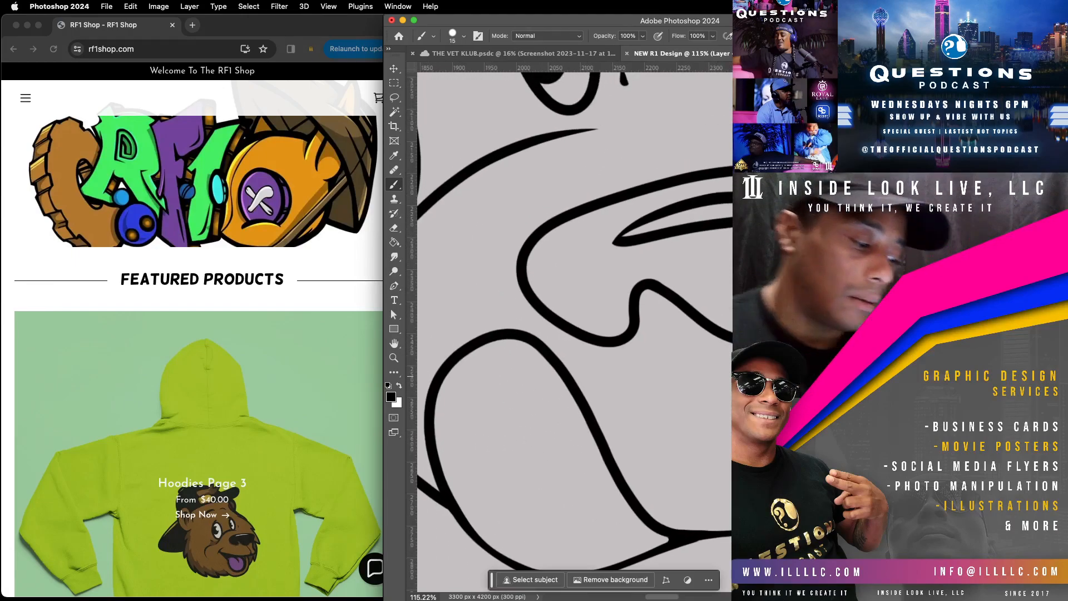
pyautogui.moveTo(671, 359); pyautogui.dragTo(566, 541)
pyautogui.moveTo(731, 273)
pyautogui.mouseDown()
pyautogui.moveTo(652, 432)
pyautogui.moveTo(684, 399)
pyautogui.mouseUp()
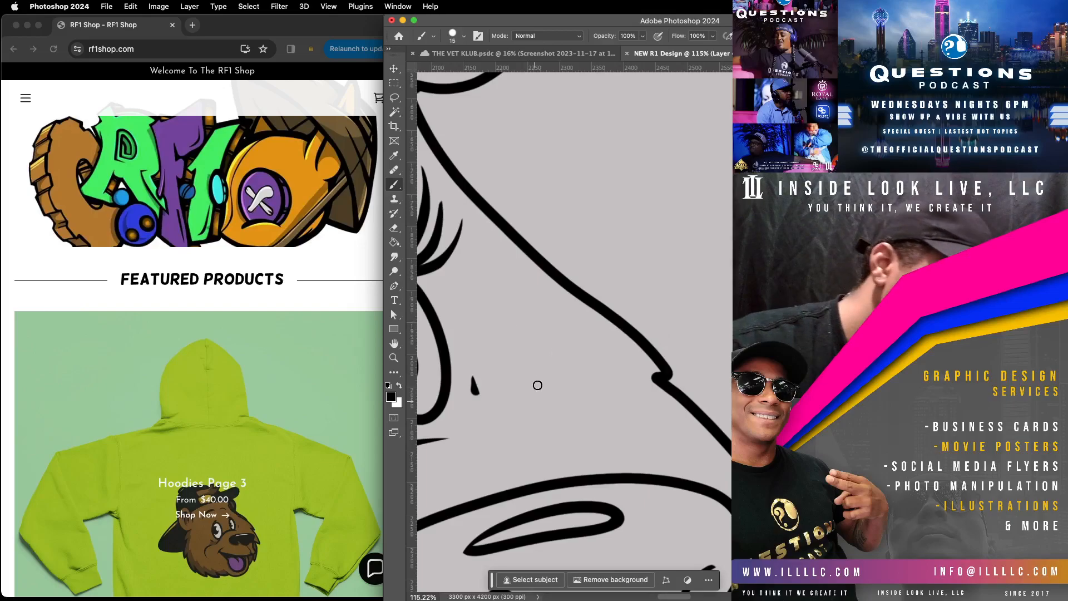
pyautogui.click(397, 359)
pyautogui.moveTo(697, 351); pyautogui.dragTo(629, 392)
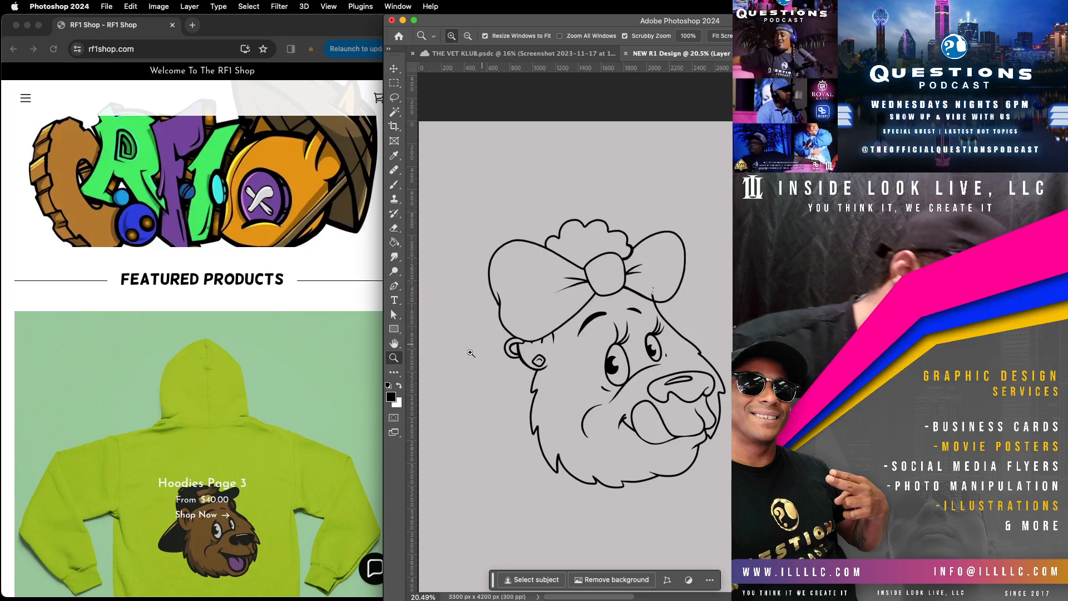
pyautogui.moveTo(701, 301); pyautogui.dragTo(716, 279)
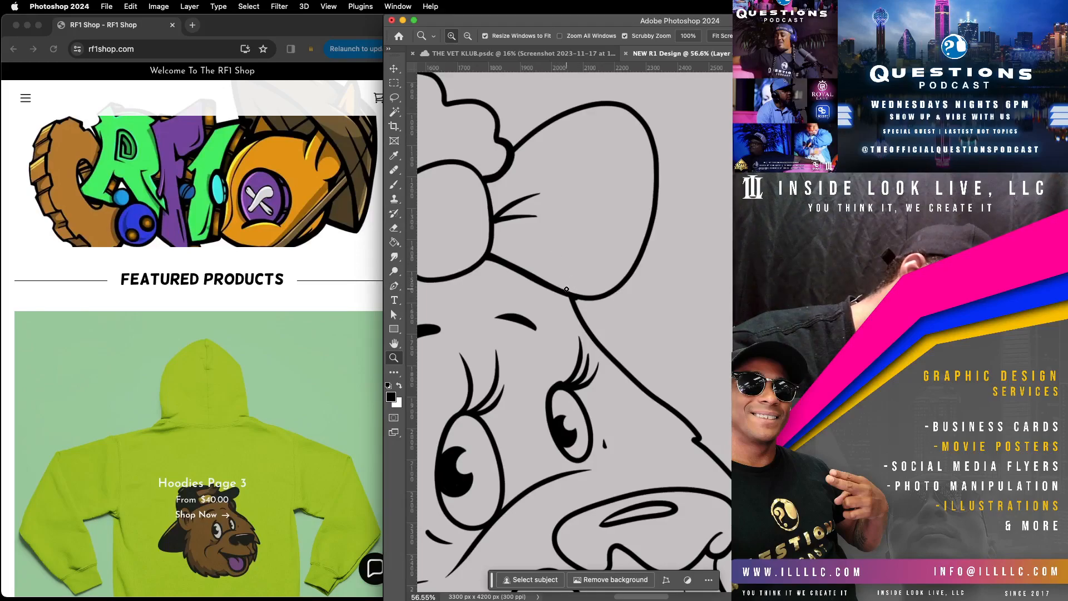
pyautogui.click(394, 184)
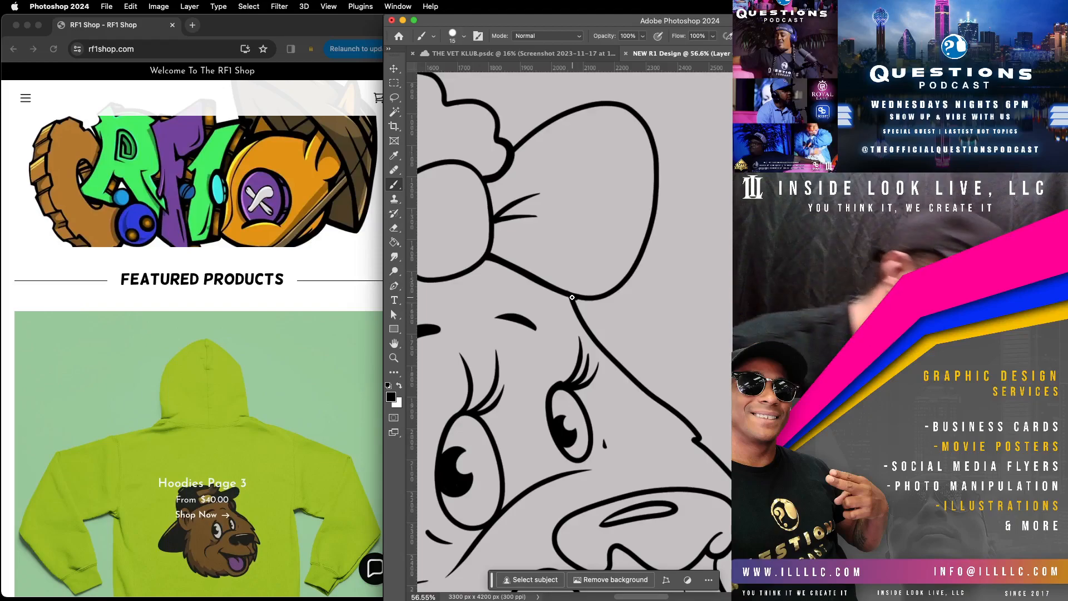
pyautogui.moveTo(533, 271); pyautogui.dragTo(597, 301)
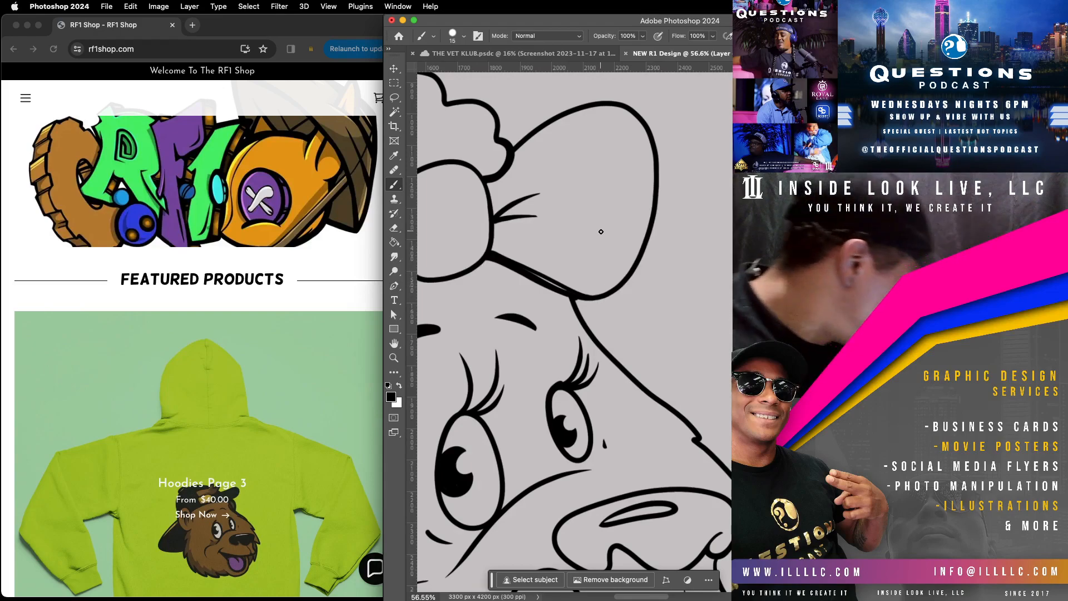
pyautogui.hotkey('ctrl', 'z')
# Step: Rotate the view to 74° and thicken the smaller bow loop's lower edge from the knot to the head outline
pyautogui.press('r')
pyautogui.moveTo(691, 269)
pyautogui.mouseDown()
pyautogui.moveTo(656, 432)
pyautogui.moveTo(690, 406)
pyautogui.mouseUp()
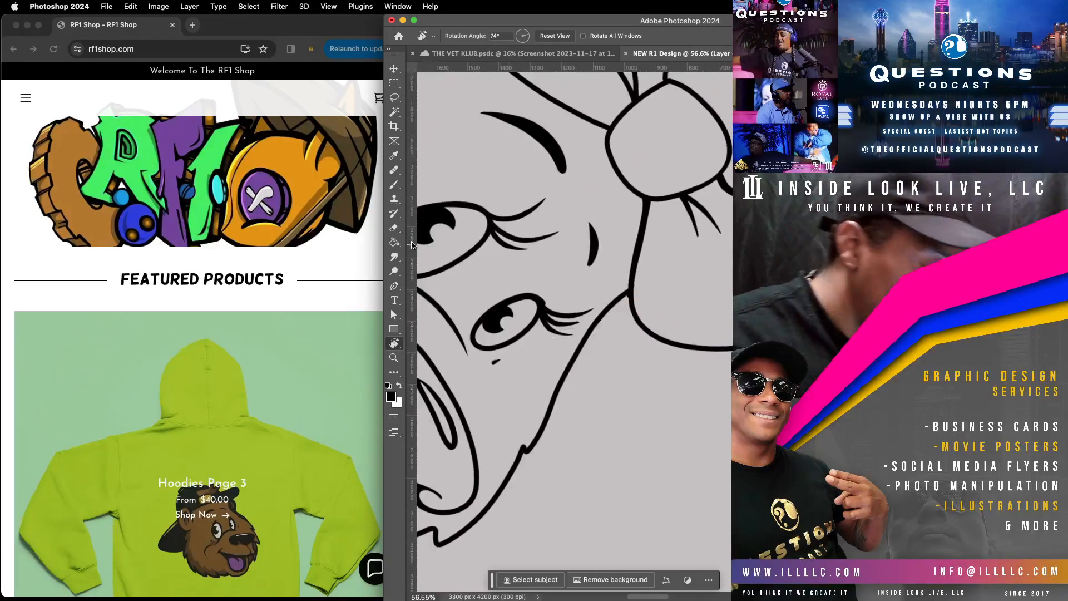
pyautogui.click(395, 184)
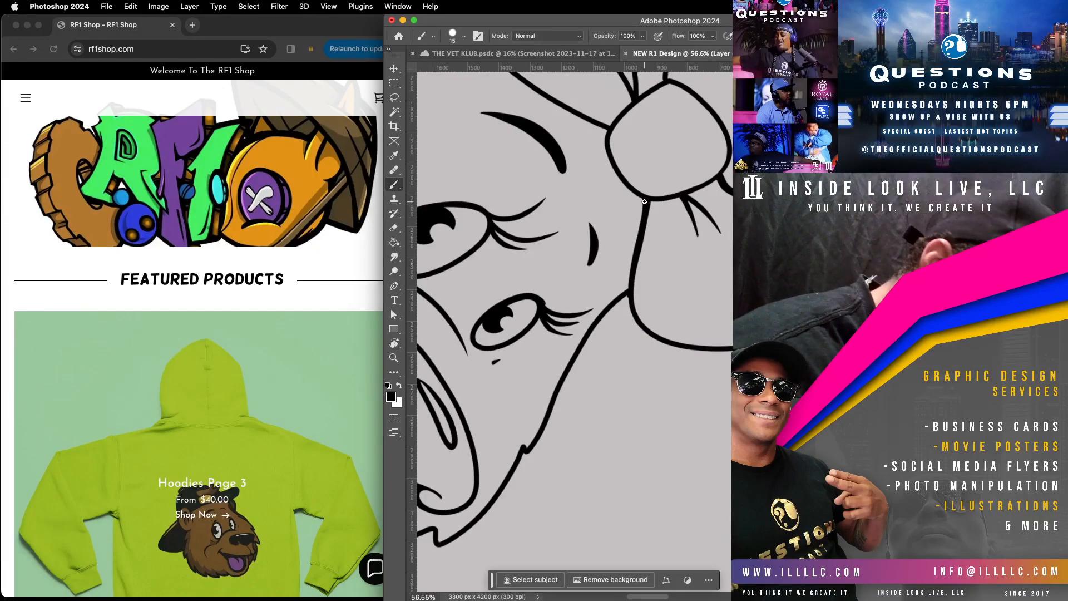
pyautogui.moveTo(644, 199); pyautogui.dragTo(627, 290)
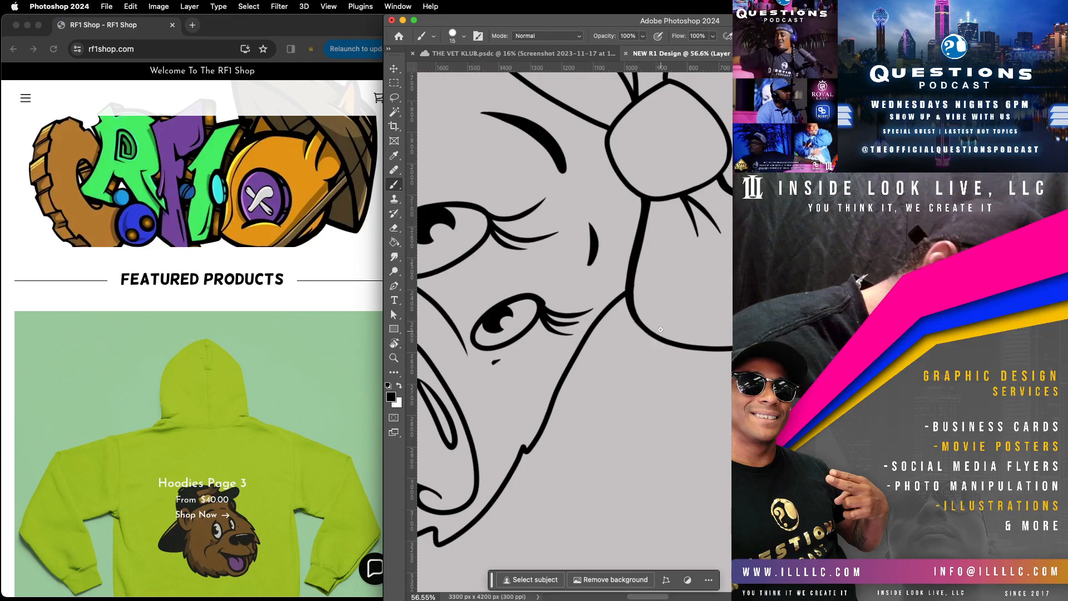
# Step: Thicken the outer outlines of the ear and the adjoining stretch of the head's fur line
pyautogui.scroll(10, 636, 304)
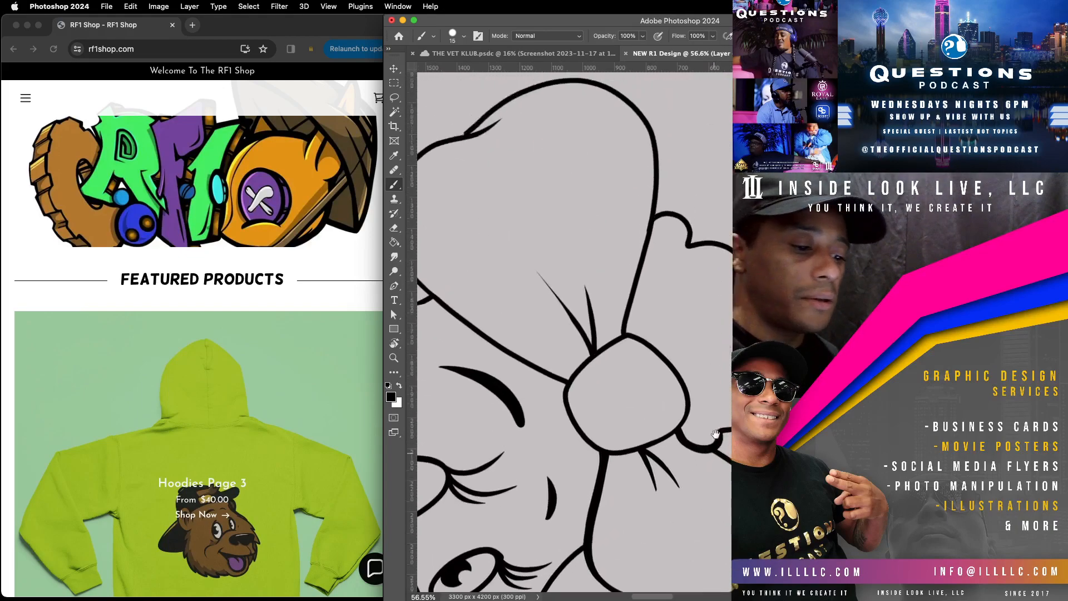
pyautogui.moveTo(556, 292); pyautogui.dragTo(724, 111)
pyautogui.moveTo(703, 286)
pyautogui.mouseDown()
pyautogui.moveTo(731, 215)
pyautogui.moveTo(729, 83)
pyautogui.mouseUp()
pyautogui.moveTo(720, 452)
pyautogui.mouseDown()
pyautogui.moveTo(680, 458)
pyautogui.moveTo(658, 502)
pyautogui.mouseUp()
pyautogui.moveTo(687, 448); pyautogui.dragTo(709, 394)
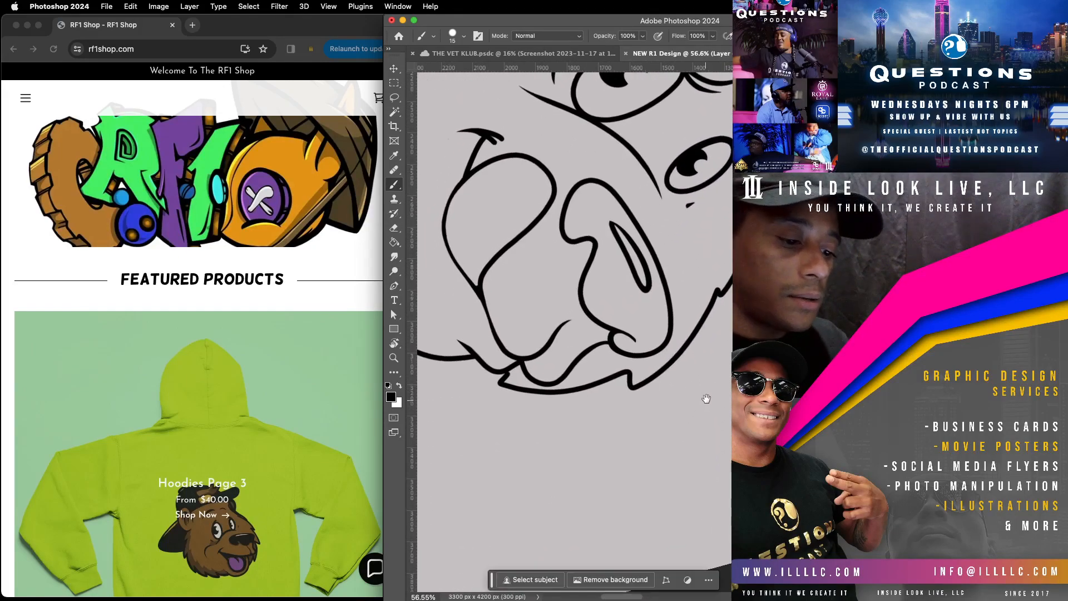
pyautogui.scroll(5, 706, 379)
pyautogui.scroll(8, 701, 439)
pyautogui.hscroll(-3, 701, 440)
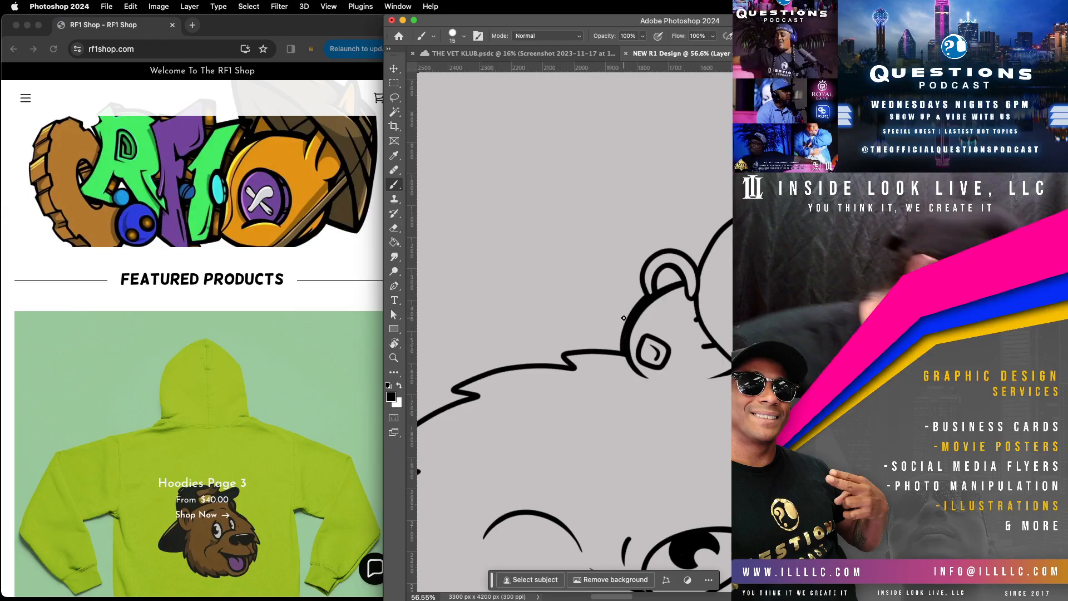
pyautogui.scroll(-3, 231, 455)
pyautogui.scroll(-2, 230, 454)
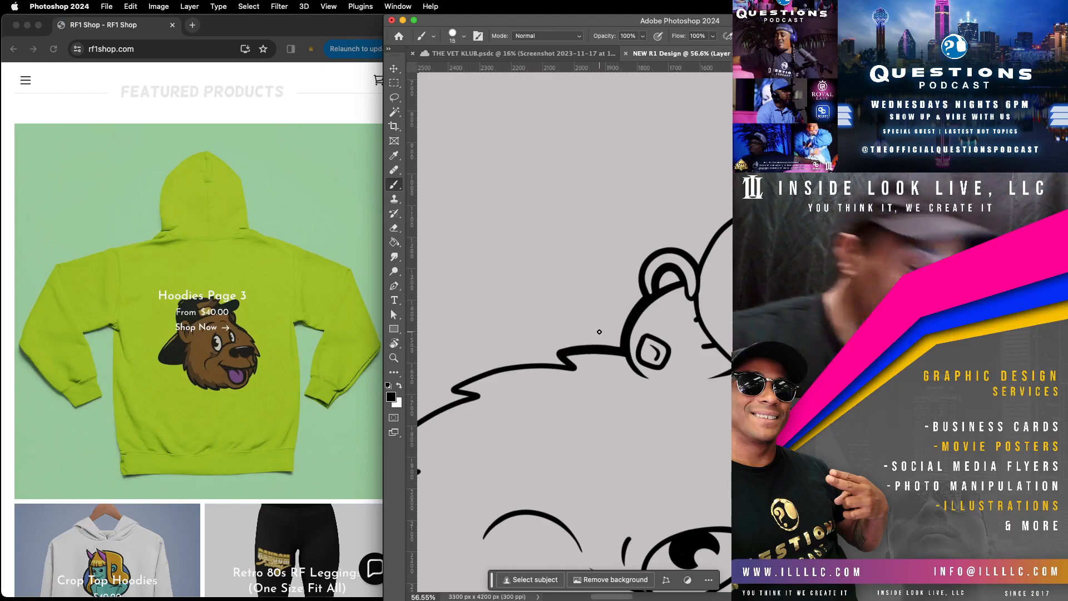
# Step: Rotate the view so the ear sits above the cheek and thicken the fur outline running down from the ear
pyautogui.press('r')
pyautogui.moveTo(694, 384); pyautogui.dragTo(551, 267)
pyautogui.click(403, 187)
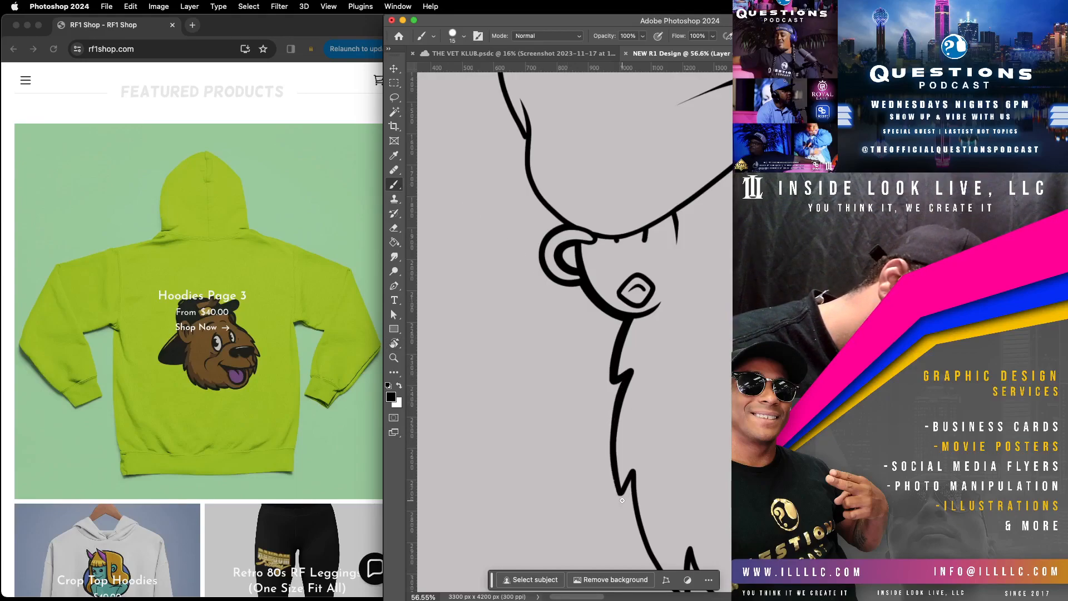
pyautogui.hscroll(2, 630, 455)
pyautogui.scroll(-6, 703, 470)
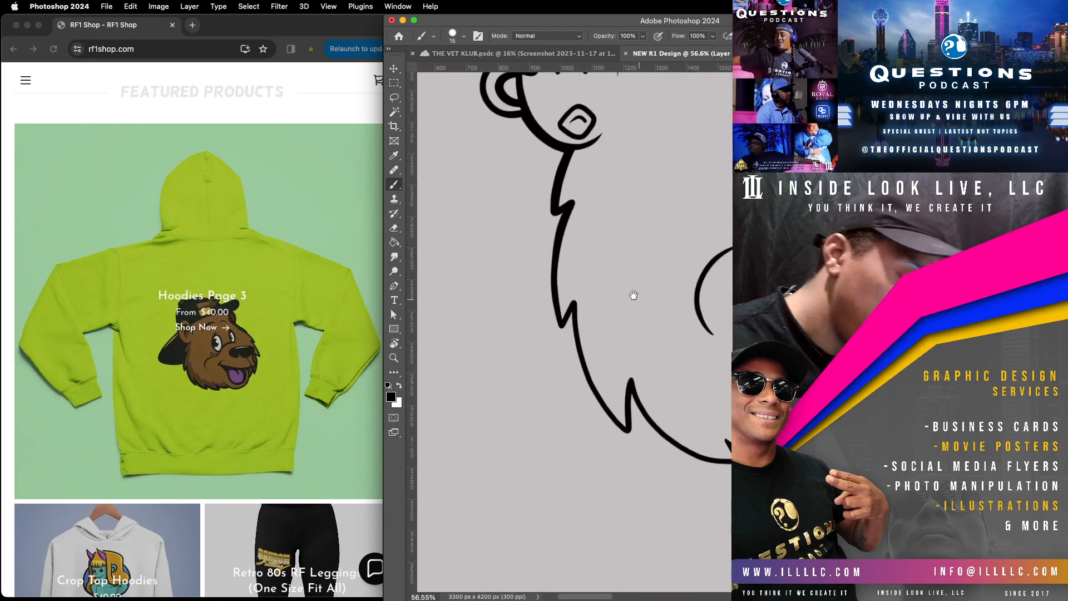
pyautogui.moveTo(549, 256); pyautogui.dragTo(547, 288)
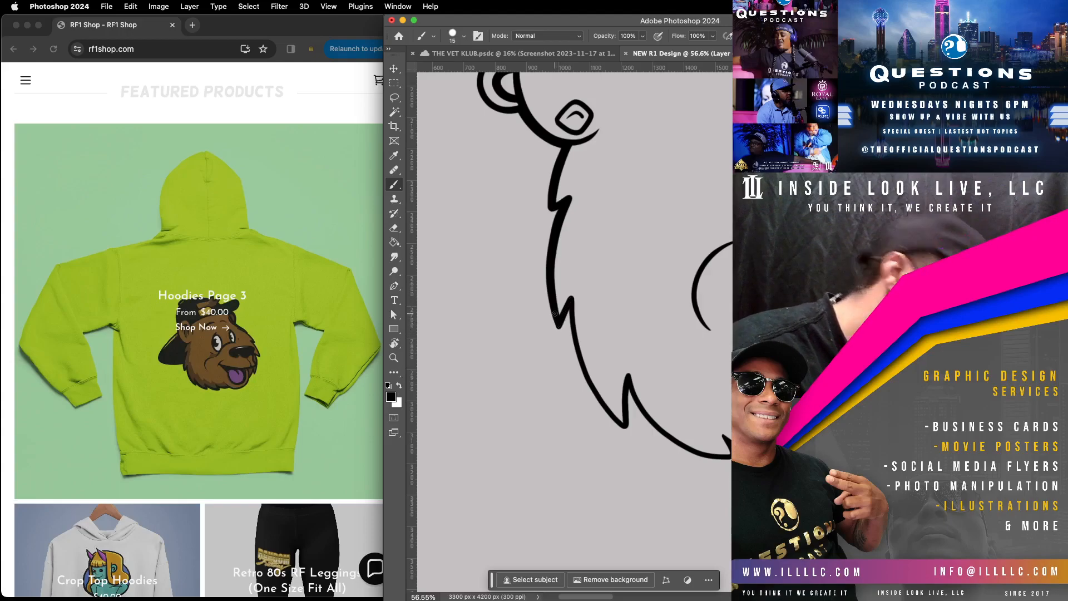
# Step: Undo the stray stroke at the cheek's fur tuft and thicken the lower cheek outline between the fur tufts toward the chin
pyautogui.moveTo(713, 389); pyautogui.dragTo(628, 304)
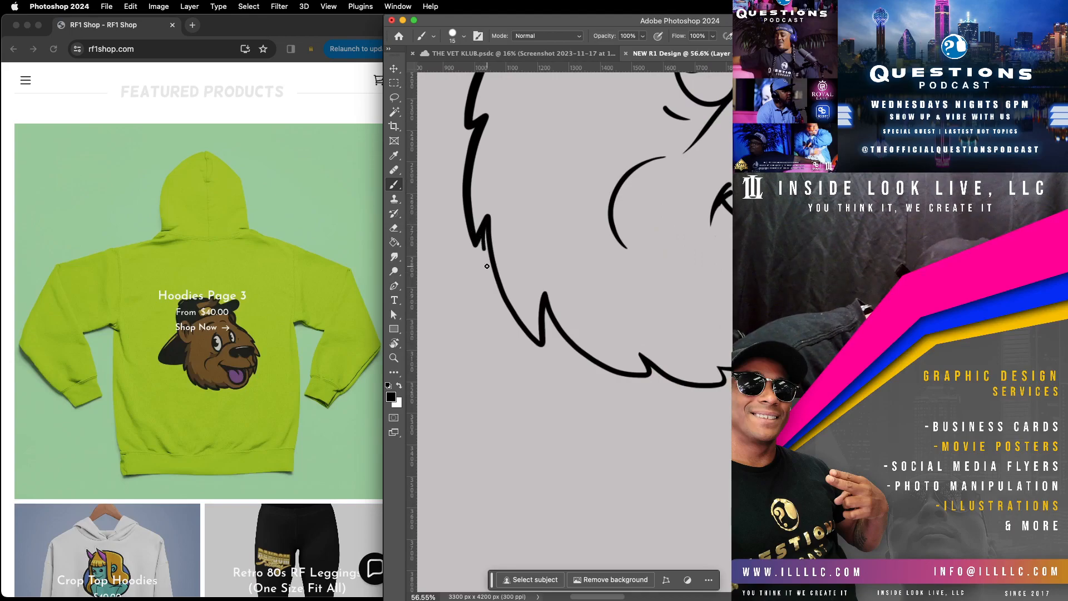
pyautogui.press('super+z')
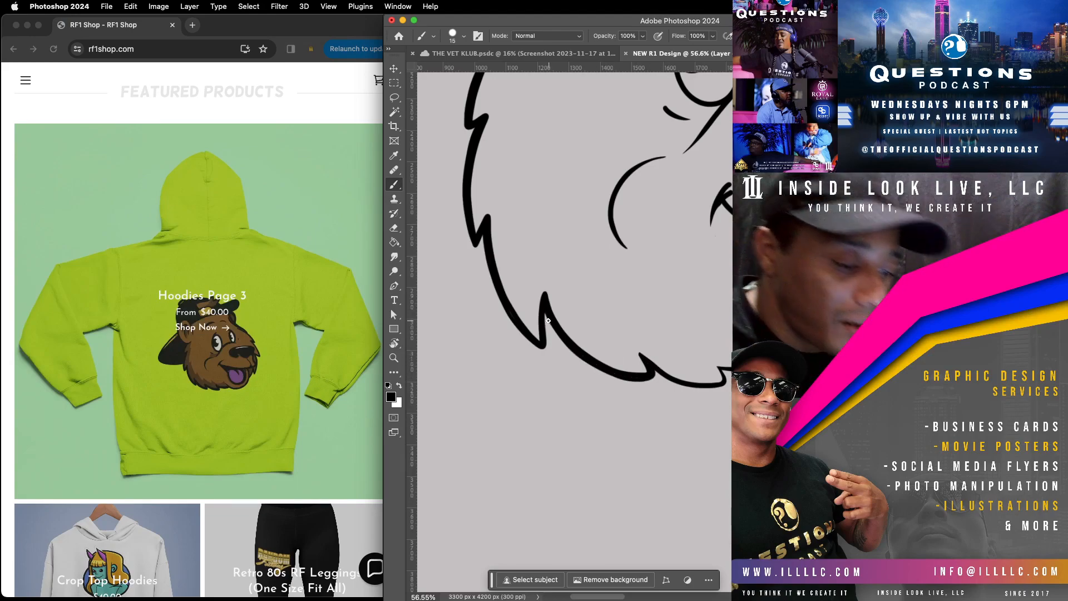
pyautogui.moveTo(544, 316)
pyautogui.mouseDown()
pyautogui.moveTo(566, 348)
pyautogui.moveTo(617, 375)
pyautogui.mouseUp()
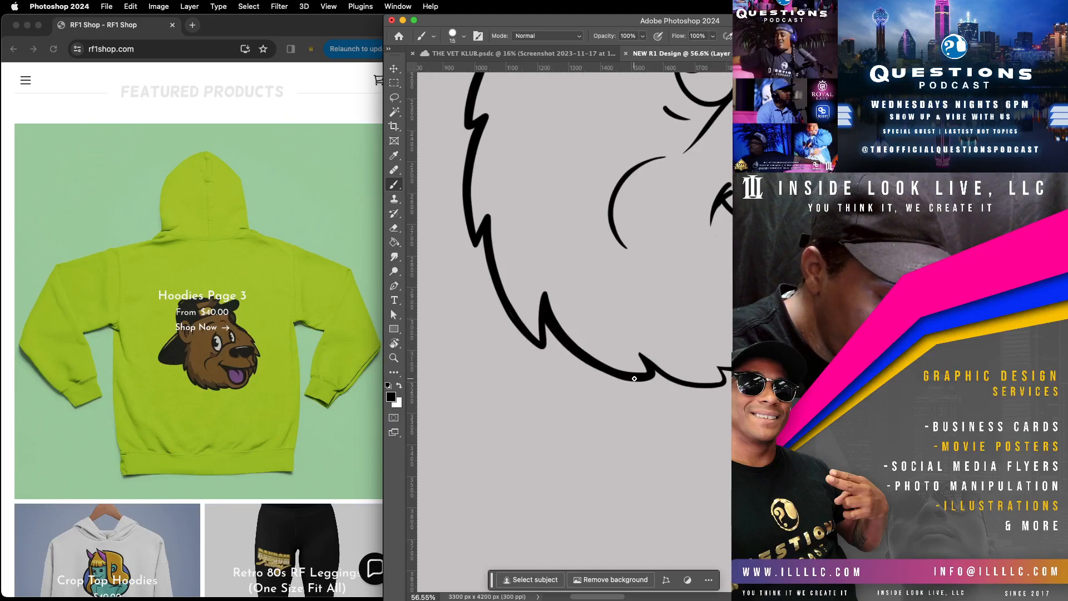
# Step: Thicken the jaw's bottom fur outline up to the chin and strengthen the line at the mouth corner
pyautogui.moveTo(659, 409); pyautogui.dragTo(497, 410)
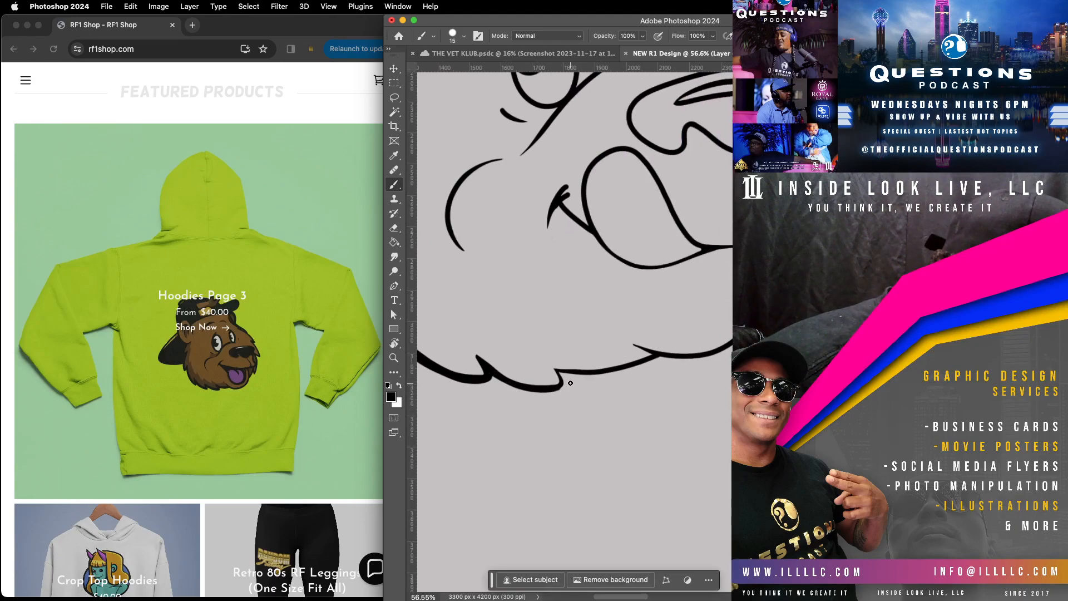
pyautogui.moveTo(556, 371)
pyautogui.mouseDown()
pyautogui.moveTo(626, 369)
pyautogui.moveTo(668, 352)
pyautogui.mouseUp()
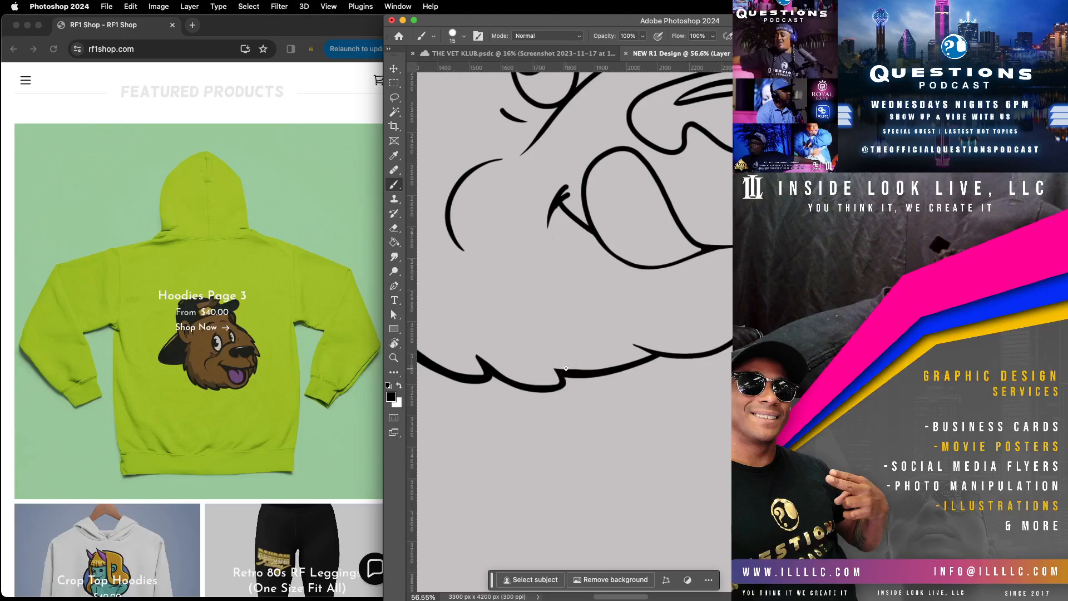
pyautogui.moveTo(555, 370); pyautogui.dragTo(572, 369)
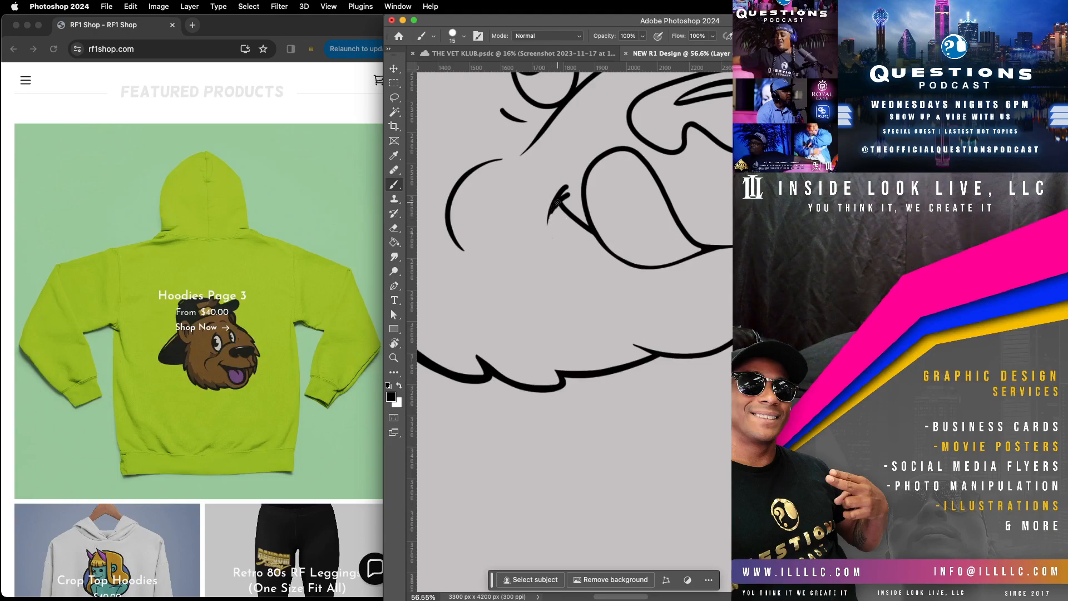
pyautogui.moveTo(568, 216); pyautogui.dragTo(585, 230)
# Step: Thicken the chin's outer curve from below the lips to the jaw's fur line
pyautogui.moveTo(716, 391); pyautogui.dragTo(625, 474)
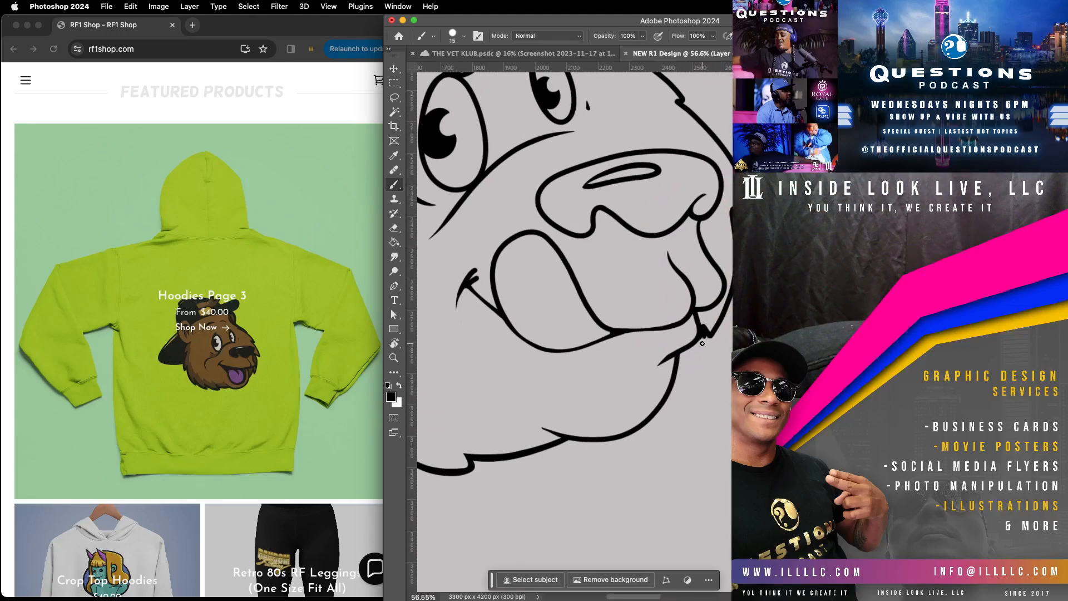
pyautogui.moveTo(684, 429); pyautogui.dragTo(725, 333)
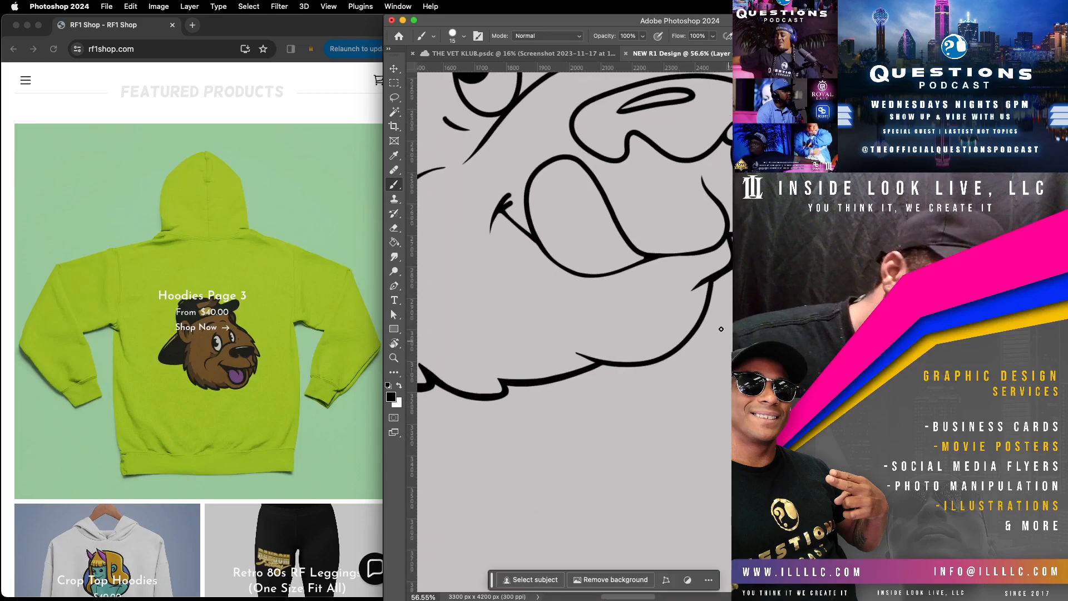
pyautogui.moveTo(714, 277)
pyautogui.mouseDown()
pyautogui.moveTo(690, 342)
pyautogui.moveTo(653, 364)
pyautogui.moveTo(587, 365)
pyautogui.mouseUp()
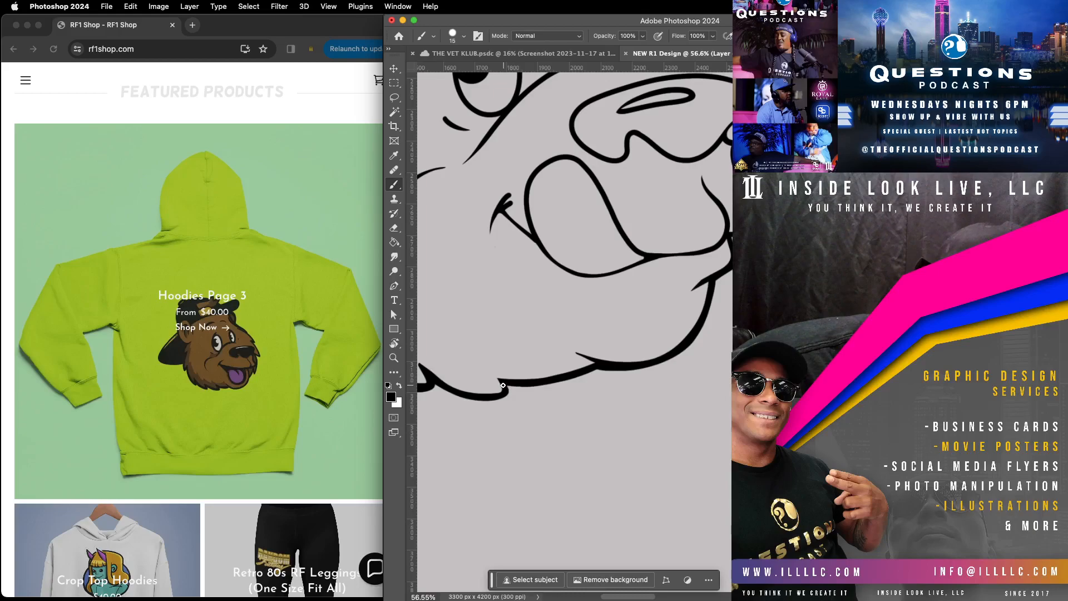
# Step: Thicken the face's outer outline on the far side, from the smaller bow loop down to the first fur tuft
pyautogui.moveTo(754, 296)
pyautogui.mouseDown()
pyautogui.moveTo(675, 439)
pyautogui.moveTo(695, 333)
pyautogui.mouseUp()
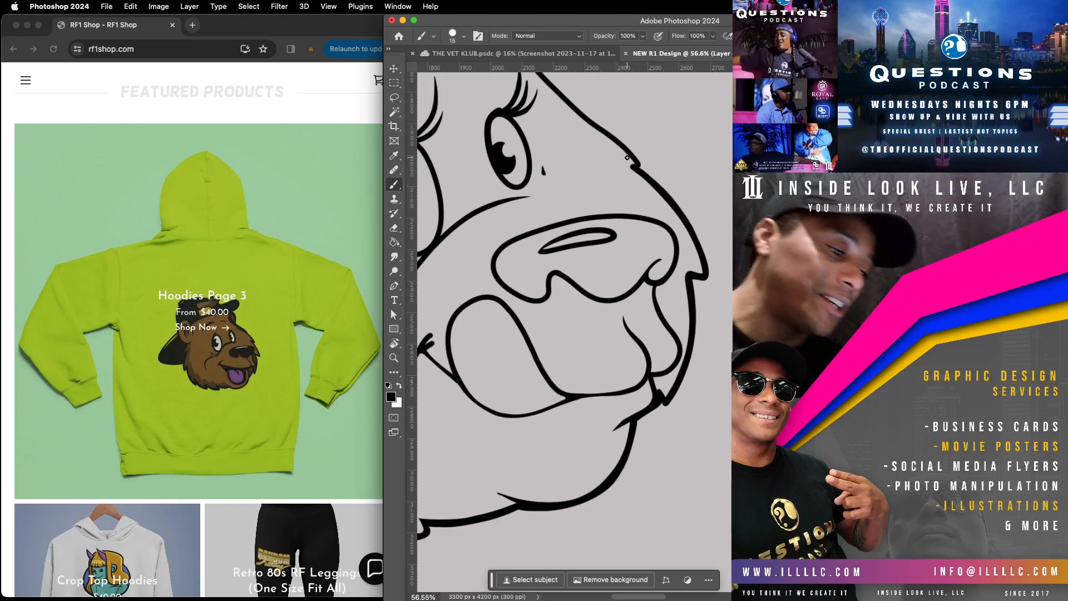
pyautogui.moveTo(699, 175); pyautogui.dragTo(614, 298)
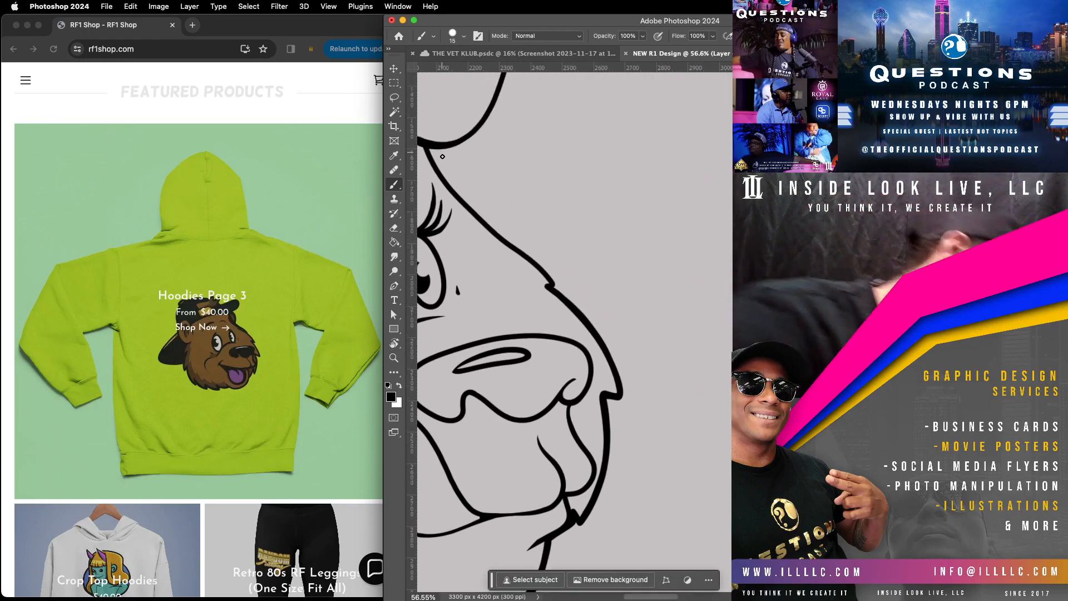
pyautogui.moveTo(438, 167); pyautogui.dragTo(559, 285)
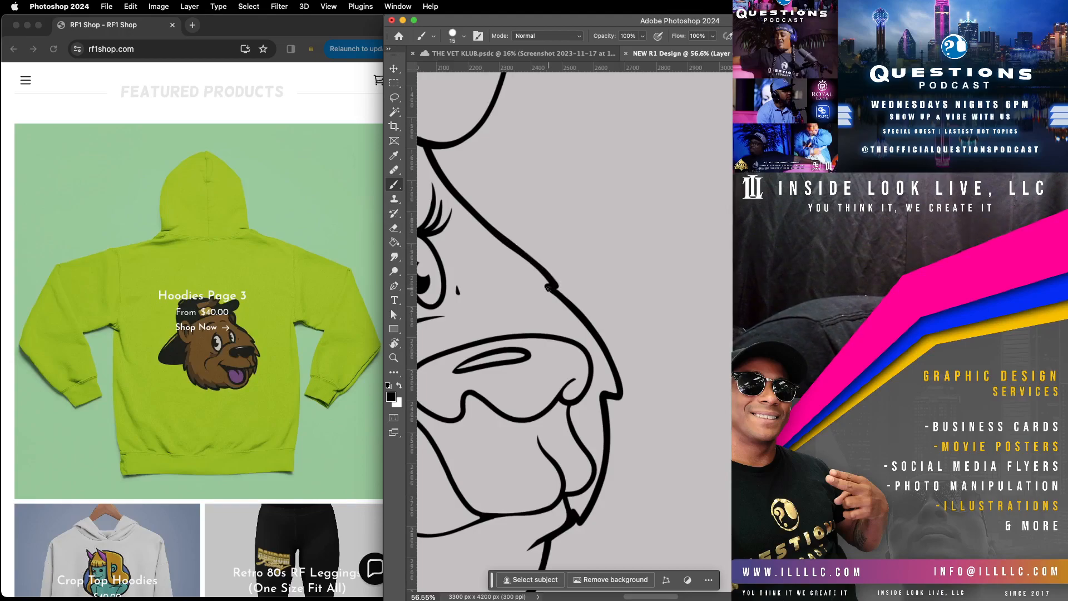
# Step: Add a short inner curl beside the smallest lobe of the hair puff and undo the wavy line extending from it
pyautogui.moveTo(557, 167)
pyautogui.mouseDown()
pyautogui.moveTo(682, 347)
pyautogui.moveTo(824, 324)
pyautogui.moveTo(929, 392)
pyautogui.moveTo(862, 424)
pyautogui.mouseUp()
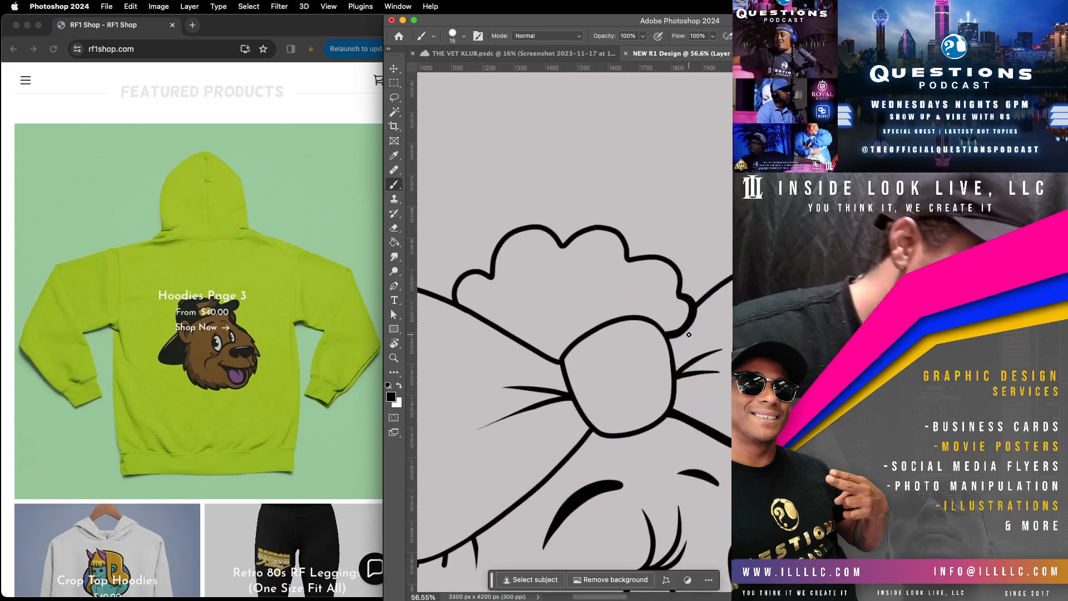
pyautogui.moveTo(490, 298)
pyautogui.mouseDown()
pyautogui.moveTo(492, 274)
pyautogui.moveTo(563, 263)
pyautogui.mouseUp()
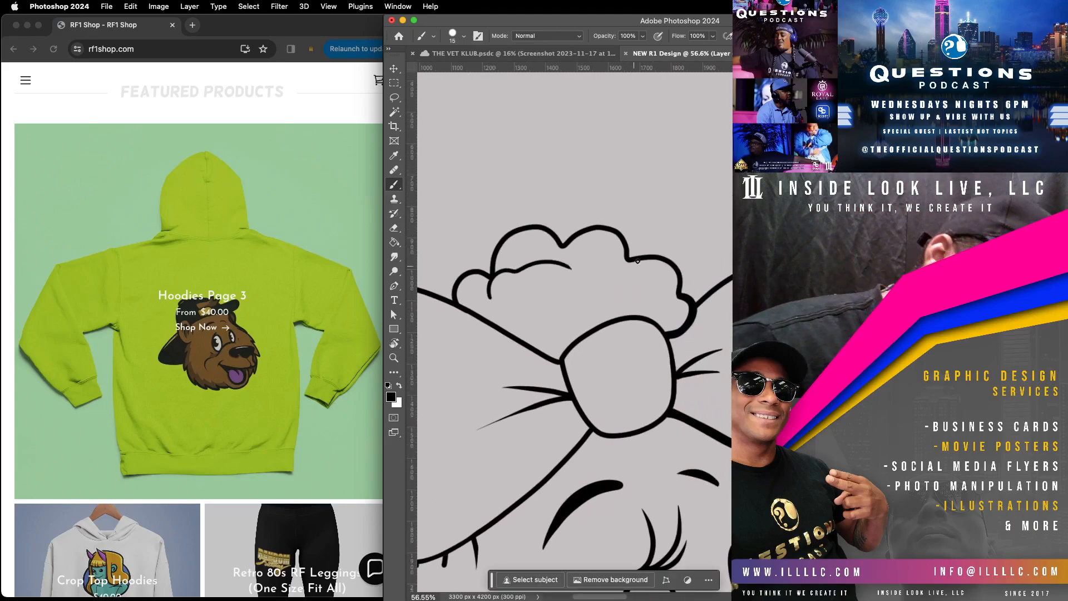
pyautogui.press('super+z')
pyautogui.press('super+z')
pyautogui.press('super+z')
pyautogui.press('super+z')
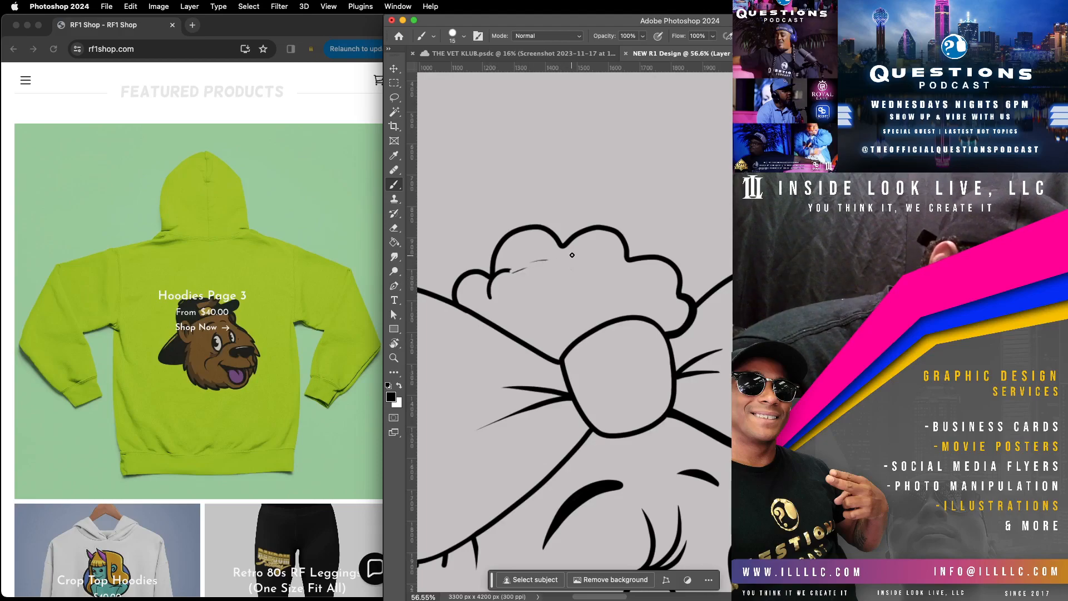
pyautogui.press('super+z')
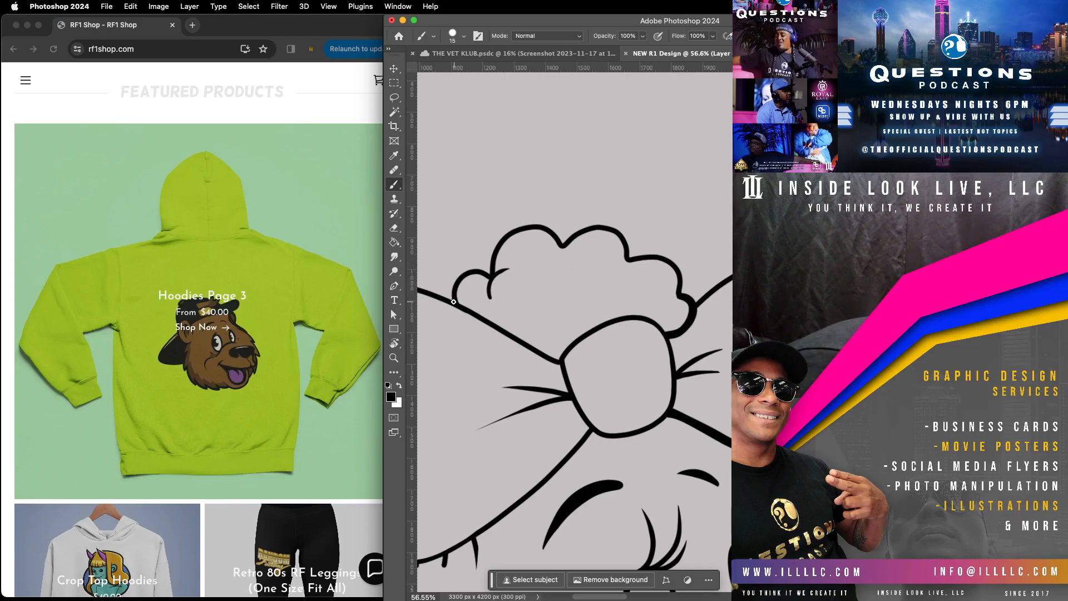
# Step: Thicken the scalloped outer outline of the hair puff above the bow, lobe by lobe
pyautogui.moveTo(449, 290)
pyautogui.mouseDown()
pyautogui.moveTo(476, 265)
pyautogui.moveTo(500, 282)
pyautogui.moveTo(504, 247)
pyautogui.moveTo(490, 276)
pyautogui.moveTo(489, 259)
pyautogui.moveTo(517, 223)
pyautogui.moveTo(542, 222)
pyautogui.moveTo(566, 241)
pyautogui.moveTo(603, 219)
pyautogui.moveTo(631, 256)
pyautogui.mouseUp()
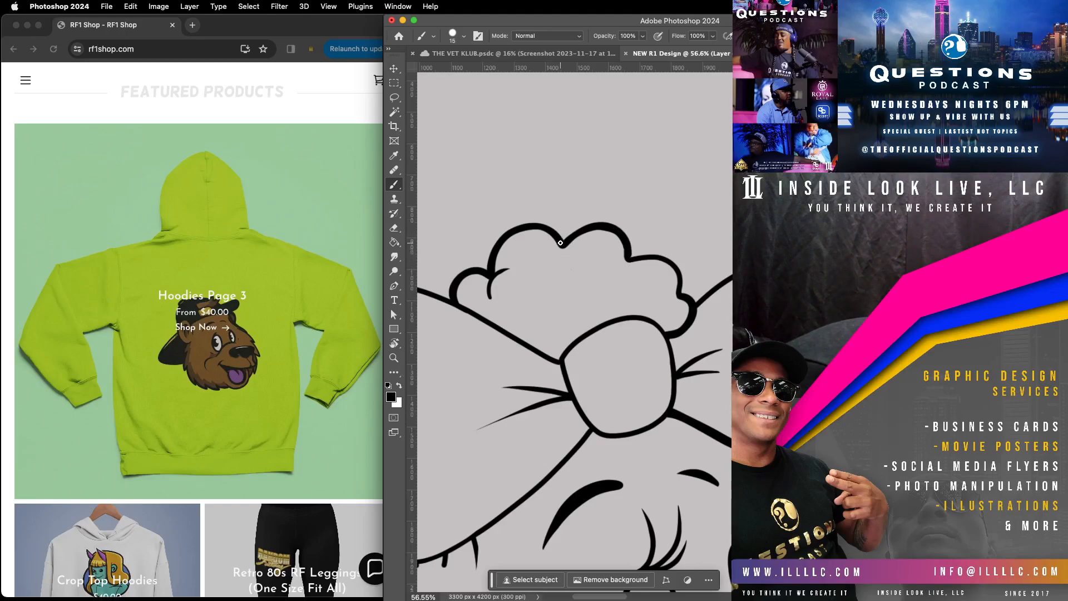
pyautogui.moveTo(576, 228); pyautogui.dragTo(601, 221)
pyautogui.moveTo(622, 241); pyautogui.dragTo(626, 261)
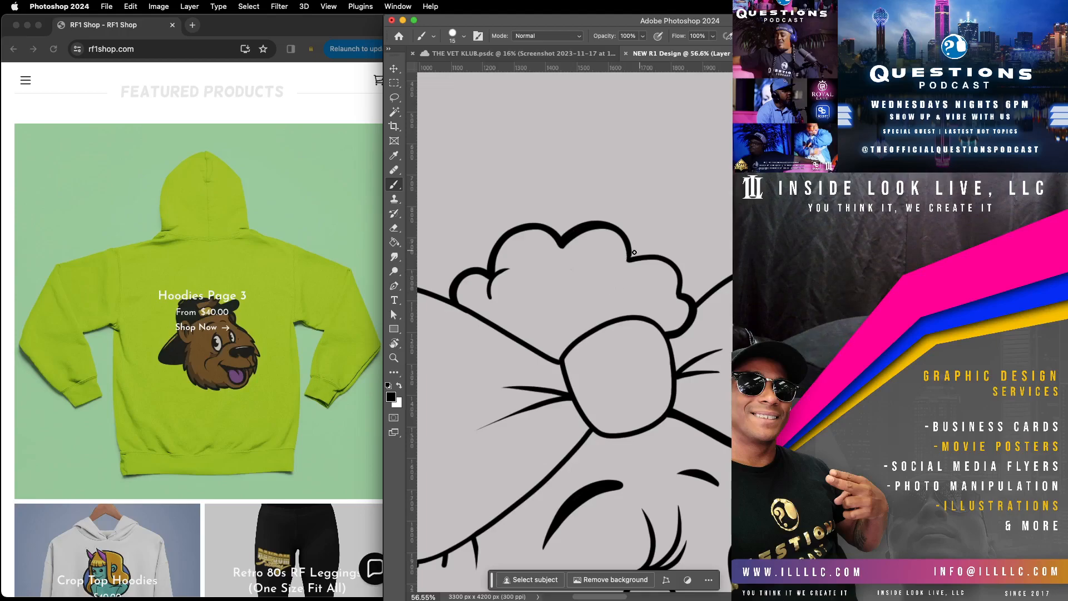
pyautogui.moveTo(682, 267)
pyautogui.mouseDown()
pyautogui.moveTo(683, 294)
pyautogui.moveTo(670, 297)
pyautogui.mouseUp()
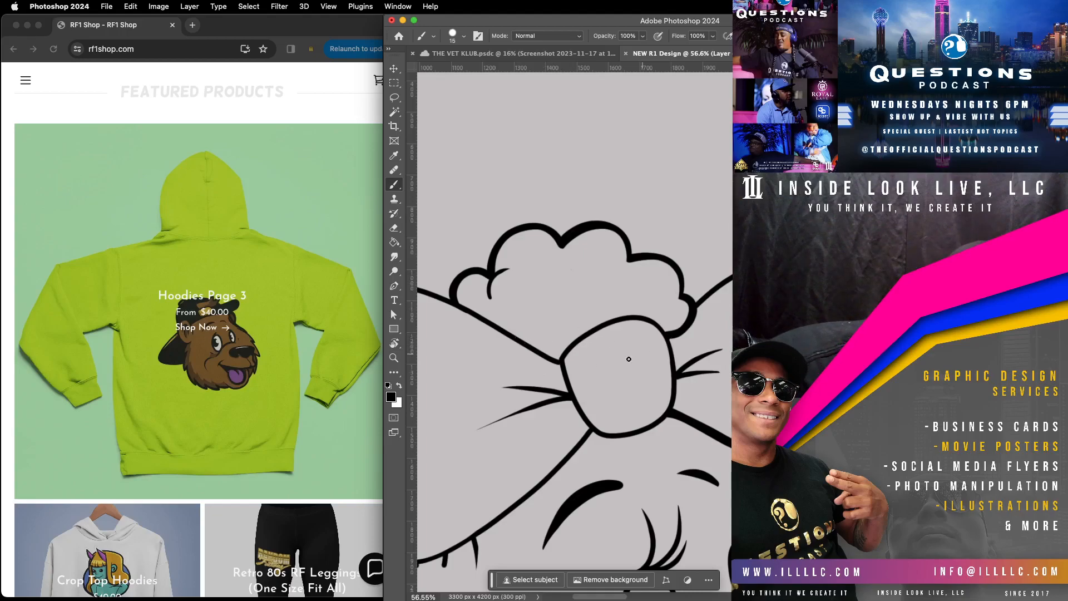
# Step: Draw a rounded hair curl overlapping the larger bow loop's upper edge beside the knot, with tapered ends
pyautogui.moveTo(523, 338)
pyautogui.mouseDown()
pyautogui.moveTo(534, 365)
pyautogui.moveTo(561, 365)
pyautogui.moveTo(572, 328)
pyautogui.moveTo(531, 349)
pyautogui.moveTo(524, 327)
pyautogui.moveTo(545, 362)
pyautogui.moveTo(563, 360)
pyautogui.moveTo(575, 335)
pyautogui.moveTo(532, 347)
pyautogui.moveTo(561, 356)
pyautogui.moveTo(526, 332)
pyautogui.moveTo(558, 353)
pyautogui.moveTo(528, 343)
pyautogui.moveTo(523, 327)
pyautogui.moveTo(533, 358)
pyautogui.mouseUp()
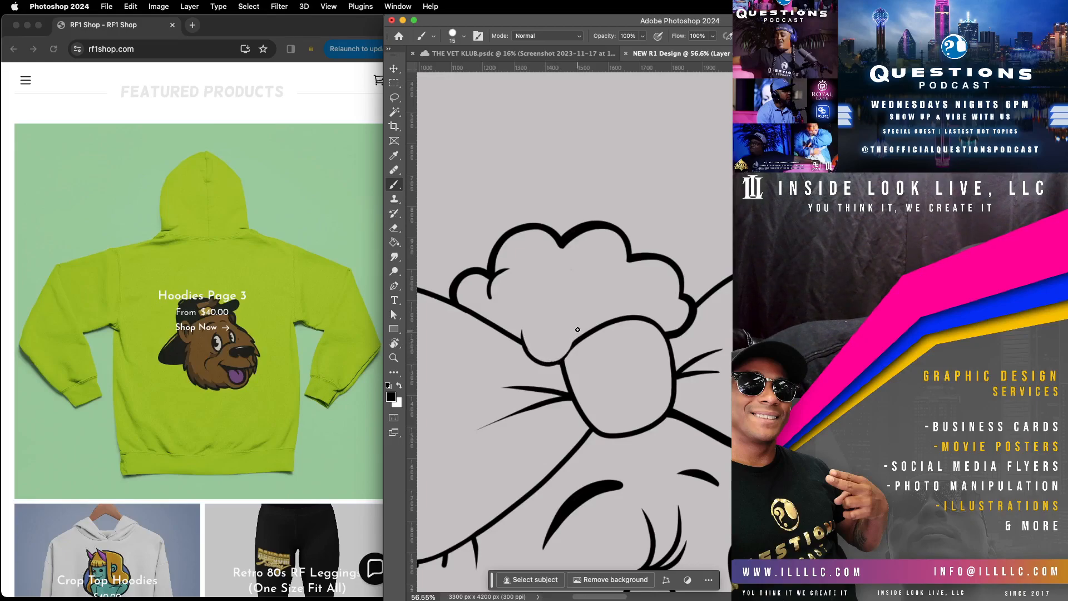
pyautogui.moveTo(575, 344)
pyautogui.mouseDown()
pyautogui.moveTo(576, 330)
pyautogui.moveTo(563, 361)
pyautogui.mouseUp()
pyautogui.moveTo(522, 345); pyautogui.dragTo(545, 365)
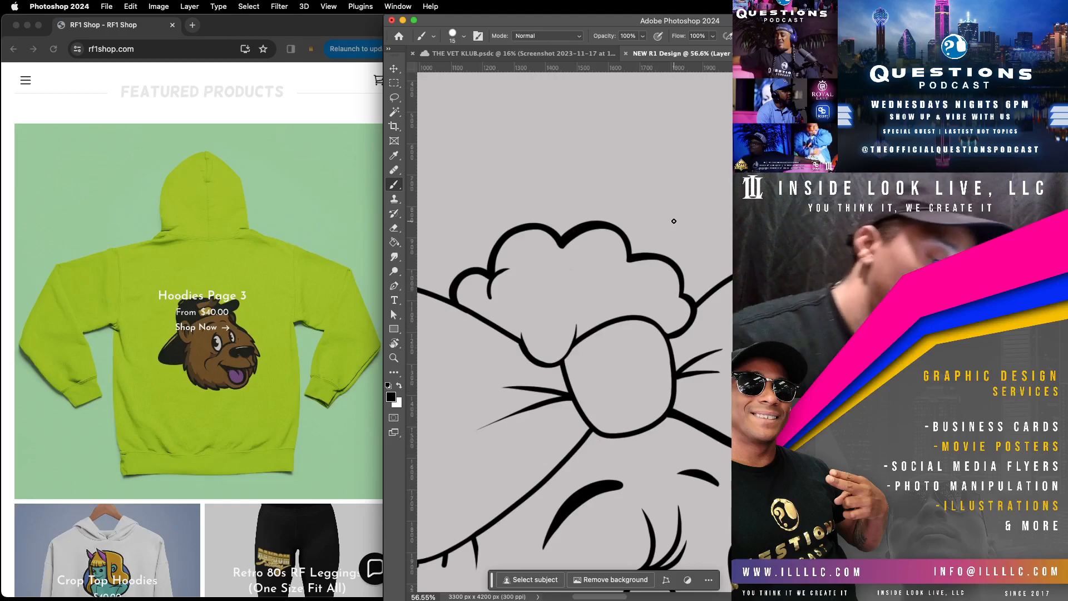
# Step: Set the brush size to 22 px and thicken the outer outline of the larger bow loop down to the ear
pyautogui.moveTo(548, 298); pyautogui.dragTo(768, 272)
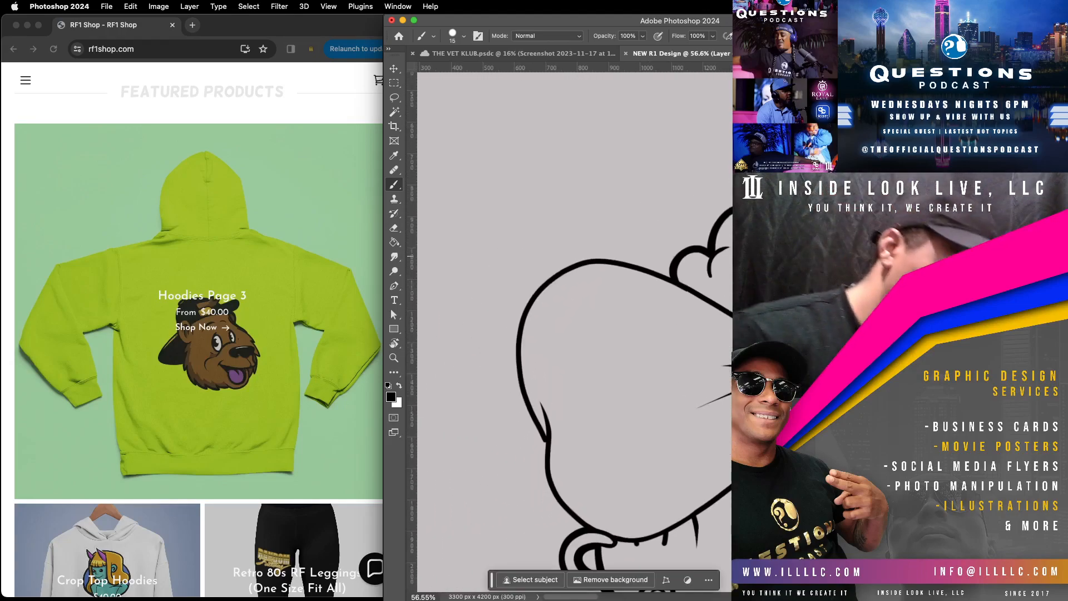
pyautogui.click(463, 35)
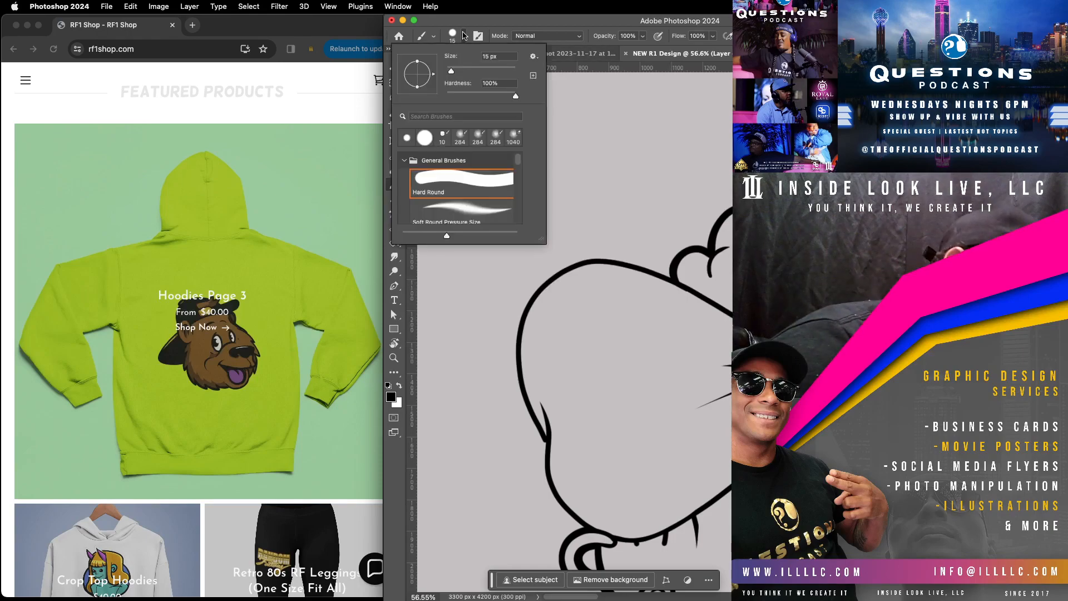
pyautogui.moveTo(452, 68); pyautogui.dragTo(455, 71)
pyautogui.moveTo(546, 446)
pyautogui.mouseDown()
pyautogui.moveTo(512, 356)
pyautogui.moveTo(531, 292)
pyautogui.moveTo(595, 258)
pyautogui.moveTo(680, 281)
pyautogui.mouseUp()
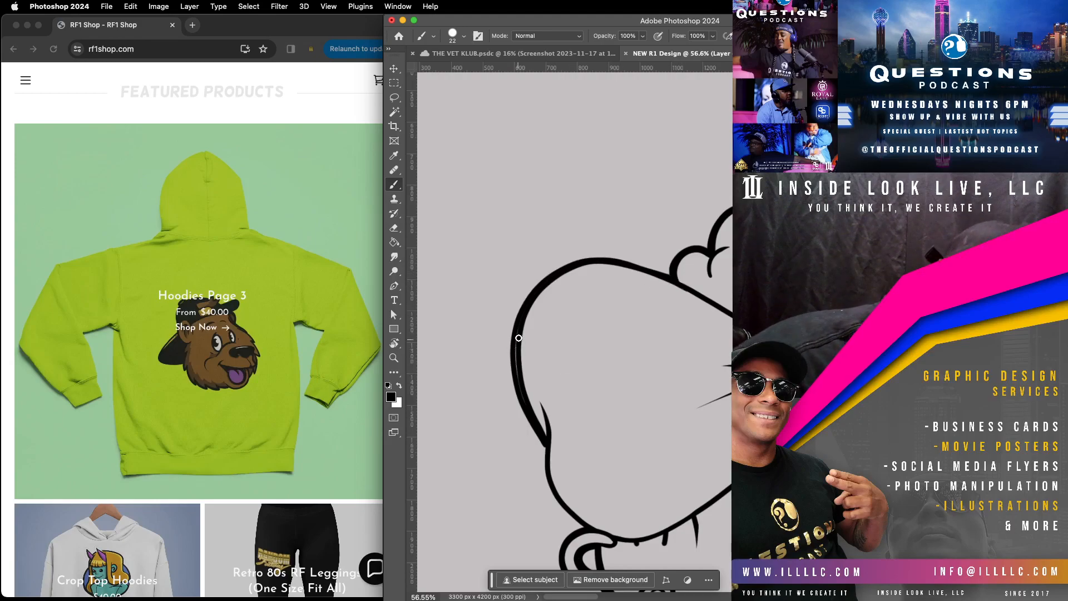
pyautogui.moveTo(522, 319)
pyautogui.mouseDown()
pyautogui.moveTo(514, 371)
pyautogui.moveTo(525, 409)
pyautogui.mouseUp()
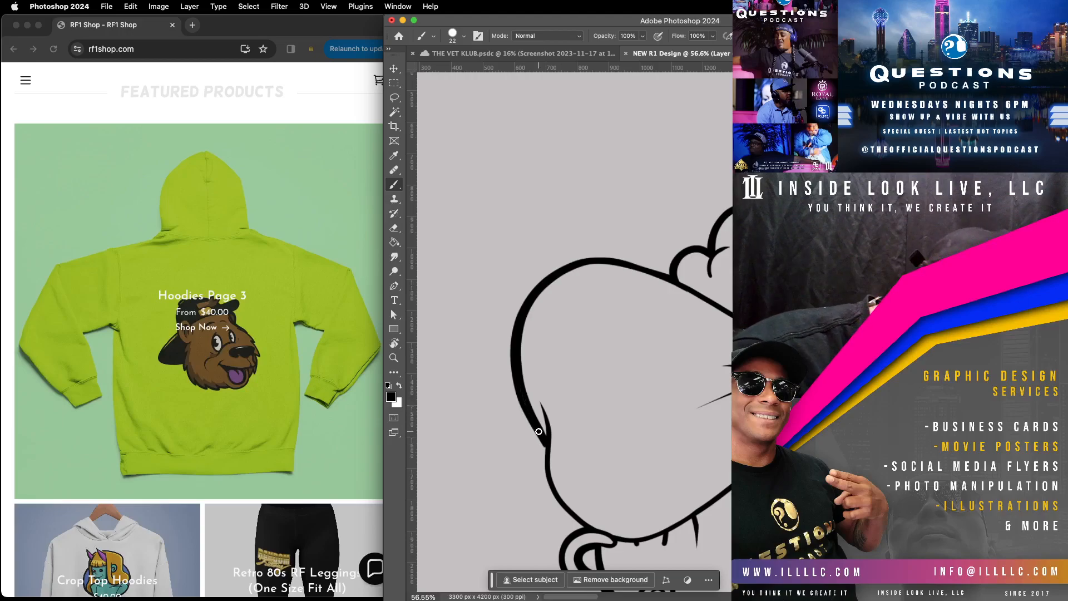
pyautogui.moveTo(550, 452)
pyautogui.mouseDown()
pyautogui.moveTo(545, 441)
pyautogui.moveTo(552, 494)
pyautogui.moveTo(595, 532)
pyautogui.mouseUp()
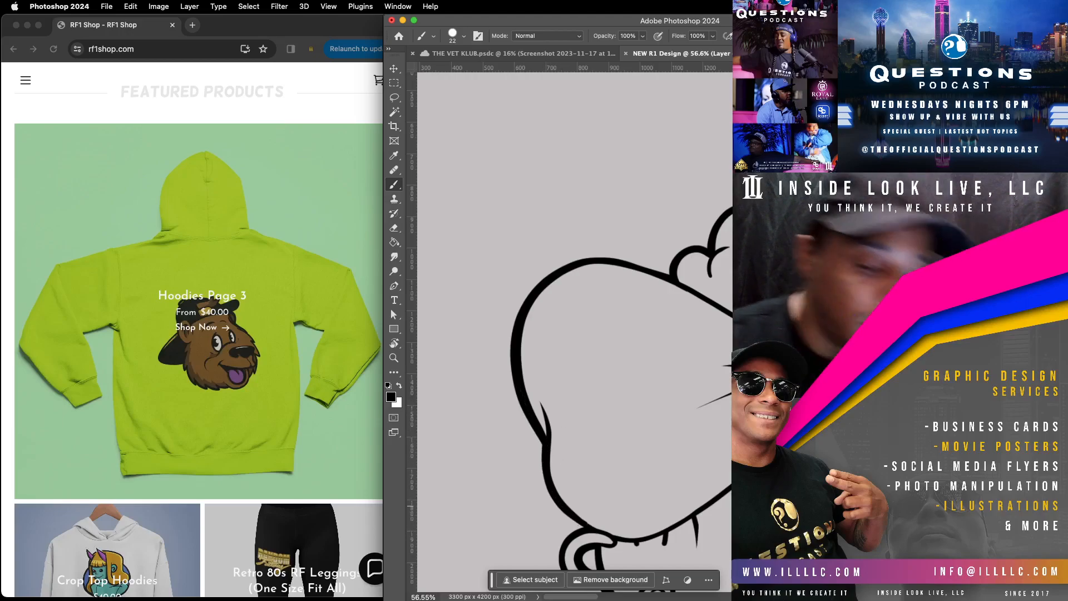
pyautogui.click(401, 357)
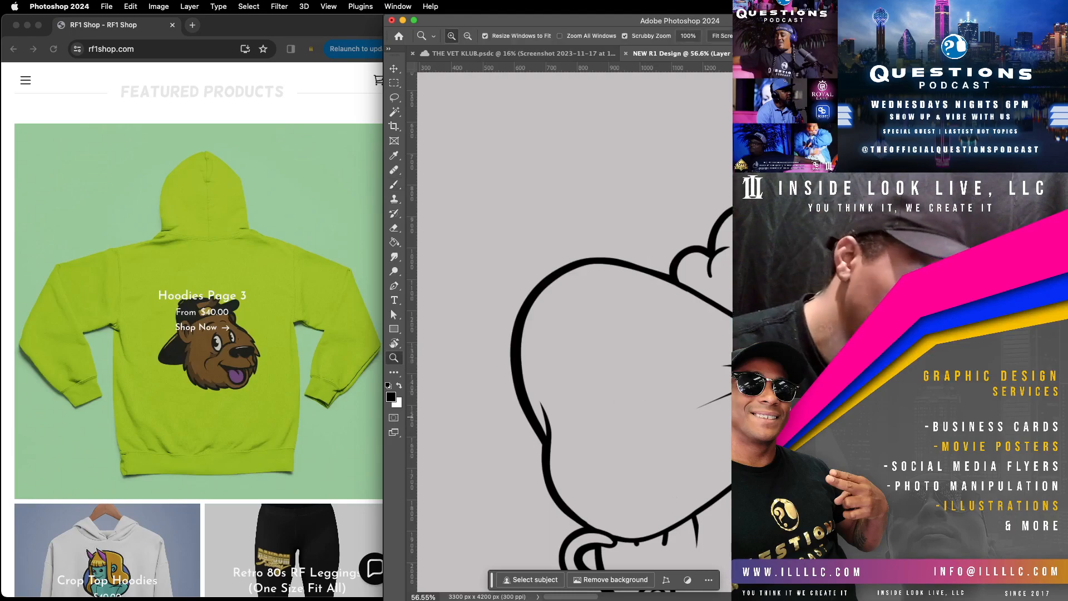
pyautogui.moveTo(732, 421); pyautogui.dragTo(696, 429)
pyautogui.moveTo(751, 511)
pyautogui.mouseDown()
pyautogui.moveTo(566, 353)
pyautogui.moveTo(558, 326)
pyautogui.mouseUp()
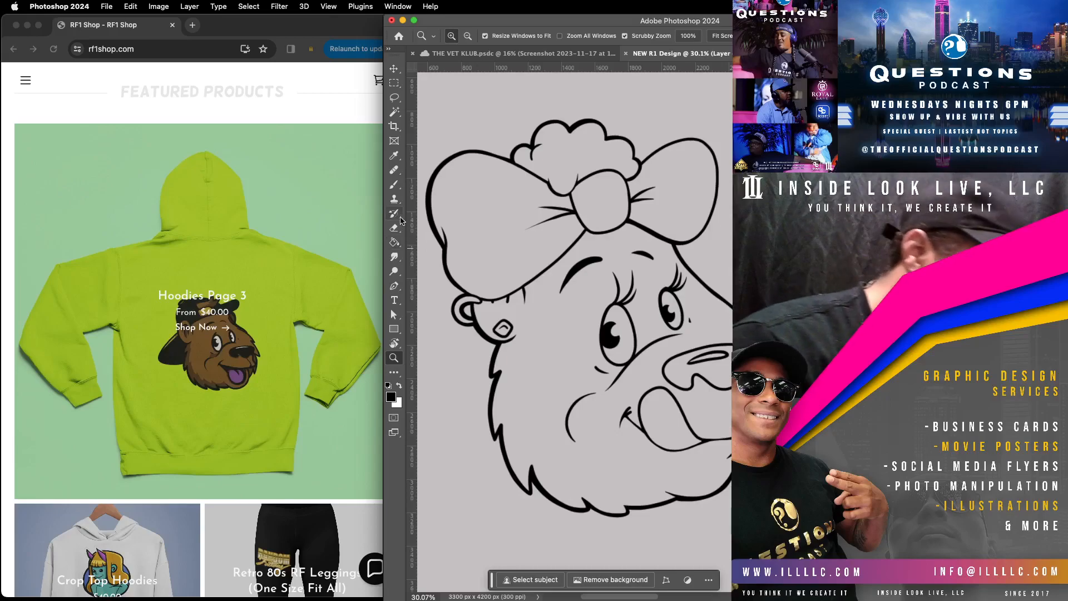
# Step: Draw a short tapered crease for the mouth corner between the curved cheek line and the tongue
pyautogui.click(394, 184)
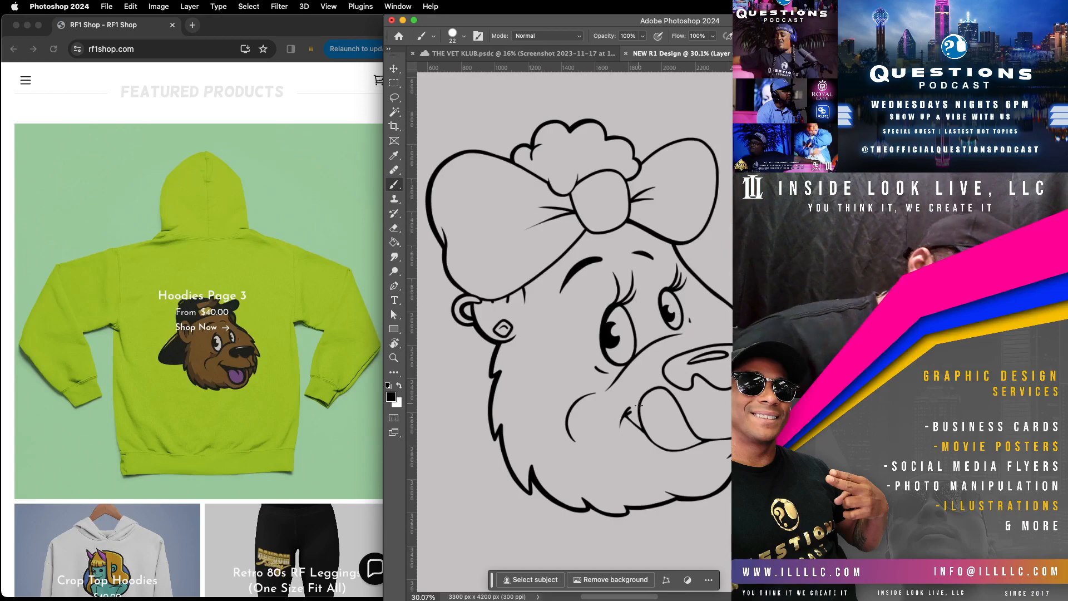
pyautogui.moveTo(625, 413)
pyautogui.mouseDown()
pyautogui.moveTo(620, 429)
pyautogui.moveTo(628, 420)
pyautogui.mouseUp()
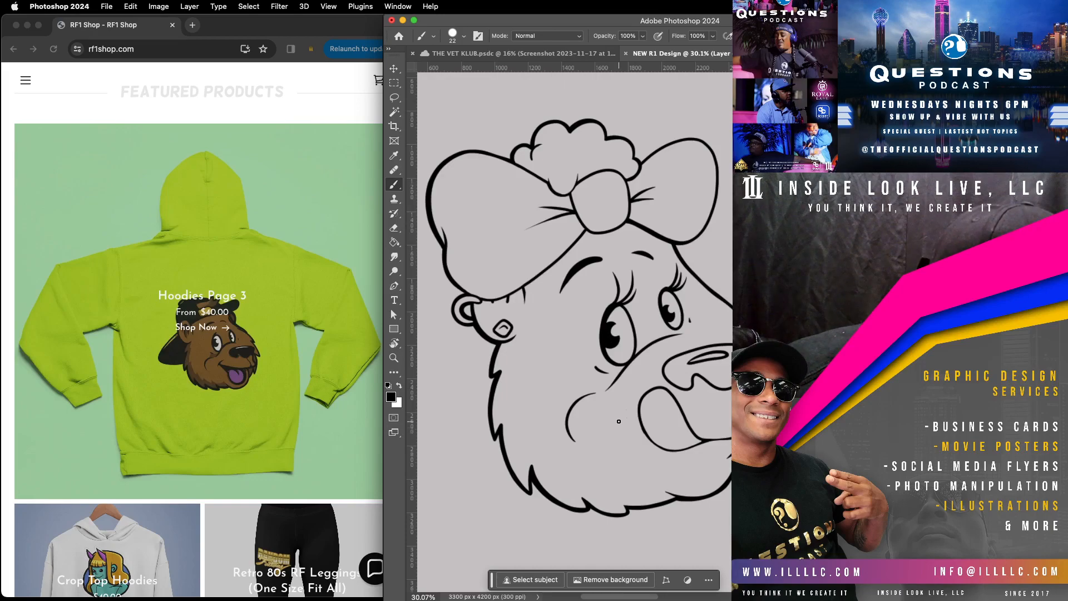
pyautogui.press('z')
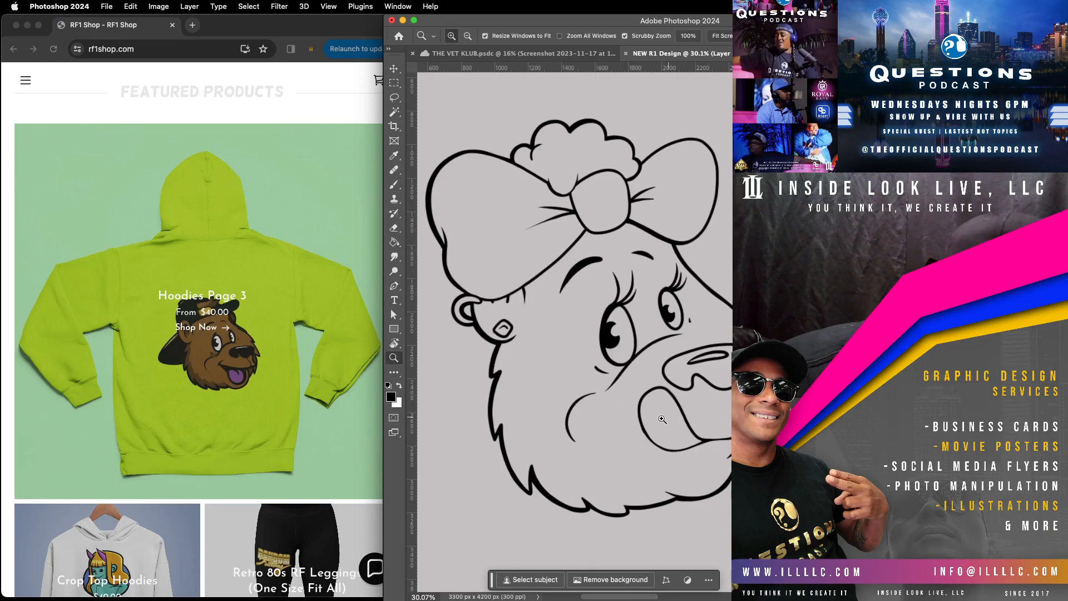
pyautogui.moveTo(663, 420); pyautogui.dragTo(708, 389)
pyautogui.moveTo(597, 410); pyautogui.dragTo(631, 271)
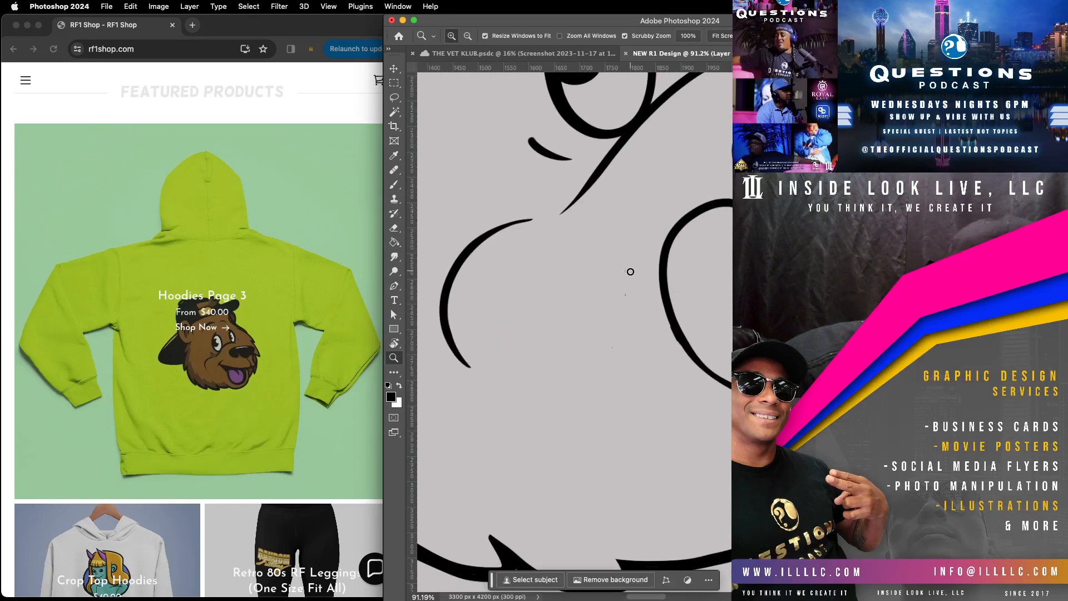
pyautogui.click(394, 184)
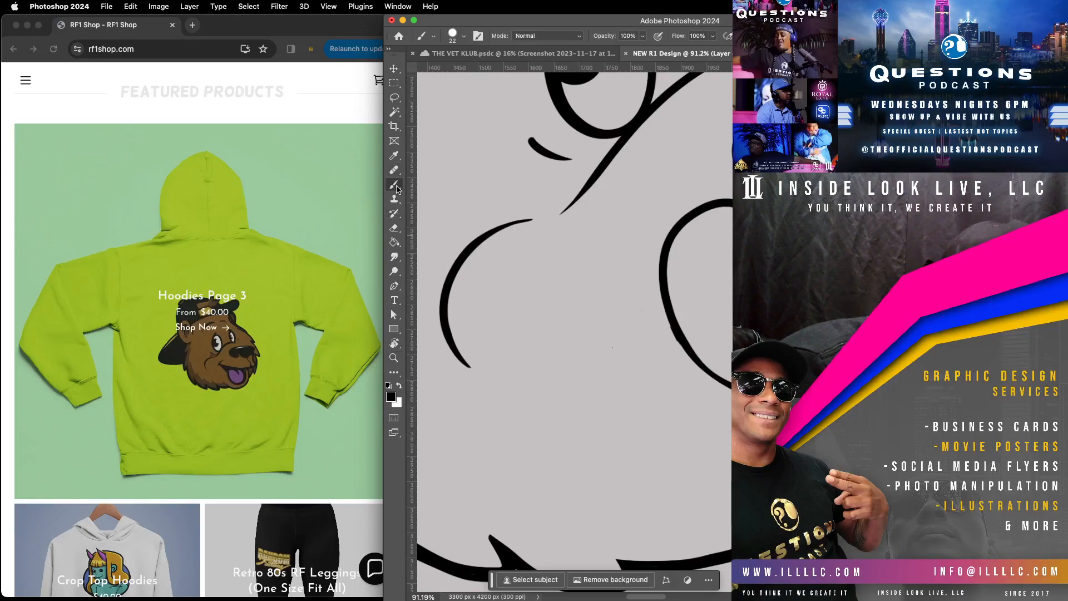
pyautogui.moveTo(584, 274)
pyautogui.mouseDown()
pyautogui.moveTo(537, 313)
pyautogui.moveTo(539, 334)
pyautogui.mouseUp()
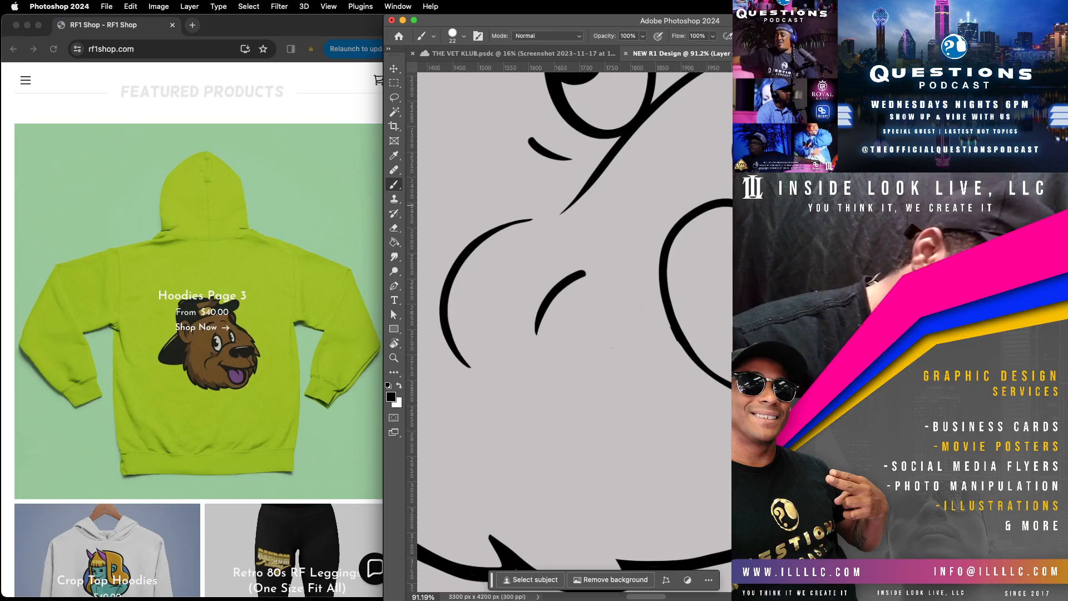
# Step: Thicken the tongue outline along its sloping upper edge and its outer lower curve
pyautogui.hscroll(5, 584, 303)
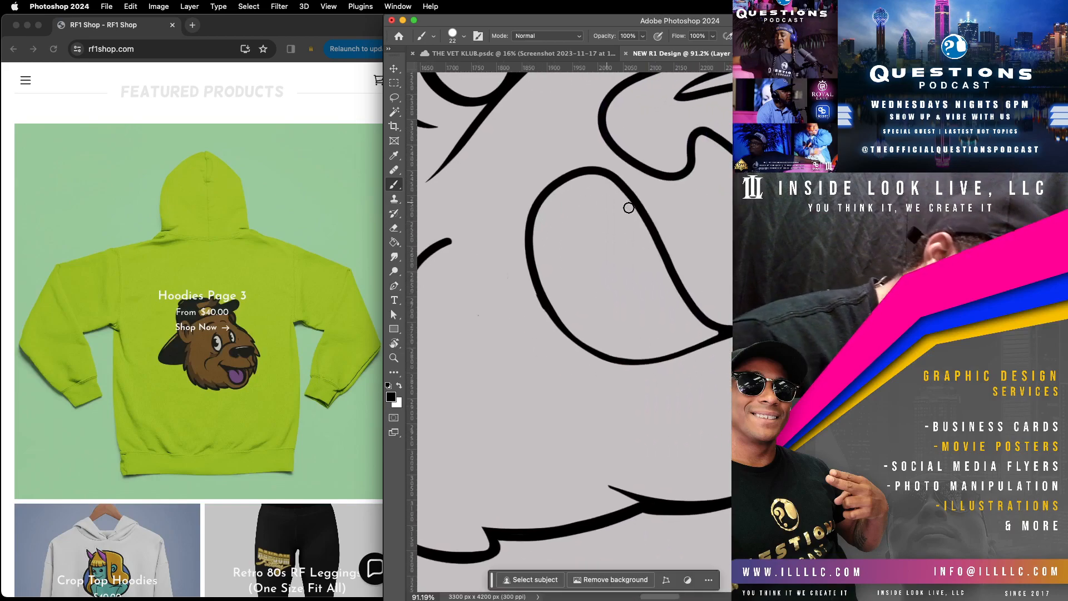
pyautogui.moveTo(721, 339)
pyautogui.mouseDown()
pyautogui.moveTo(654, 361)
pyautogui.moveTo(586, 354)
pyautogui.moveTo(536, 287)
pyautogui.moveTo(535, 198)
pyautogui.moveTo(573, 170)
pyautogui.moveTo(608, 166)
pyautogui.moveTo(637, 198)
pyautogui.moveTo(699, 323)
pyautogui.mouseUp()
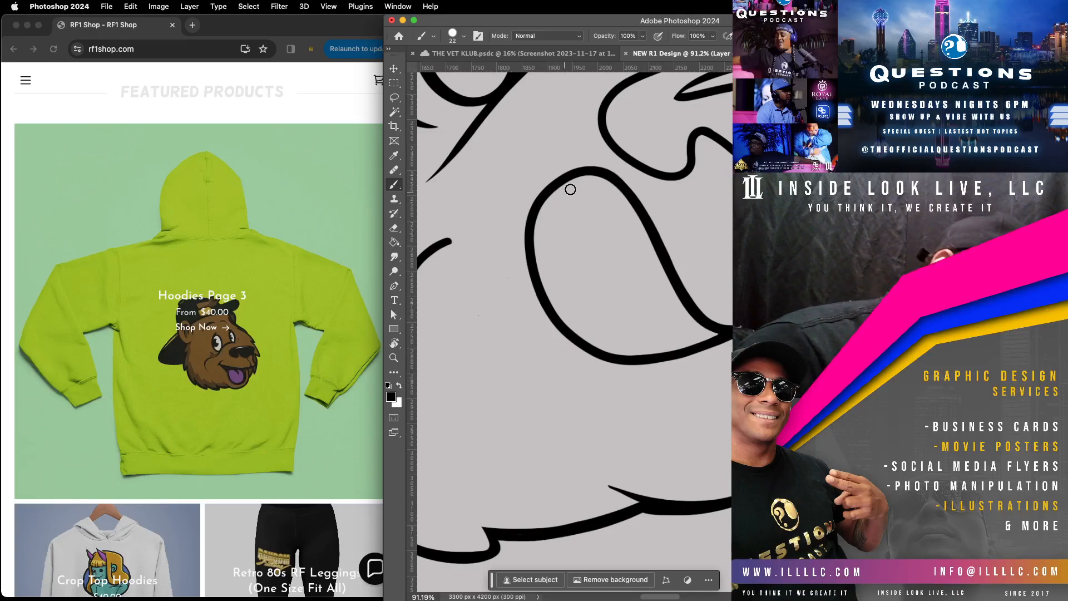
pyautogui.moveTo(532, 215)
pyautogui.mouseDown()
pyautogui.moveTo(541, 310)
pyautogui.moveTo(587, 358)
pyautogui.moveTo(643, 365)
pyautogui.moveTo(714, 342)
pyautogui.mouseUp()
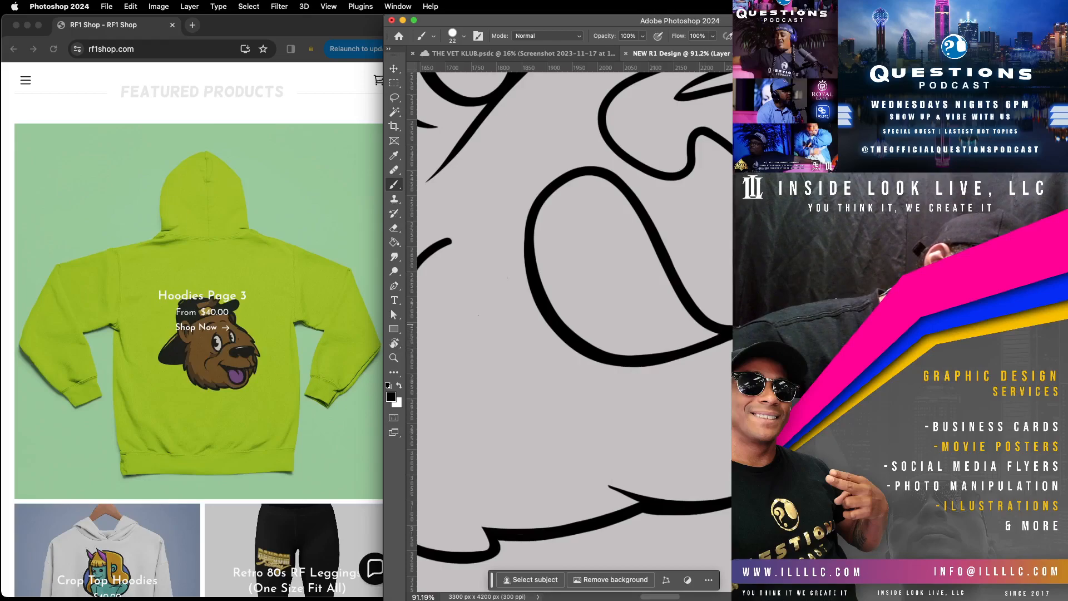
# Step: Draw a wavy mouth line running from the cheek crease to the edge of the tongue
pyautogui.moveTo(737, 212); pyautogui.dragTo(689, 579)
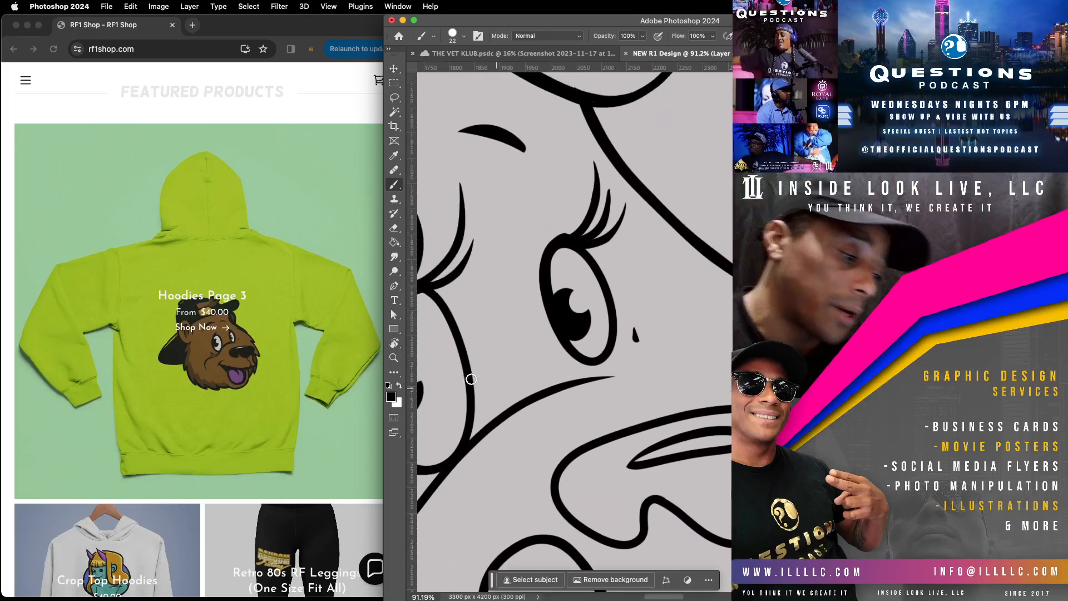
pyautogui.click(395, 359)
pyautogui.scroll(-5, 671, 378)
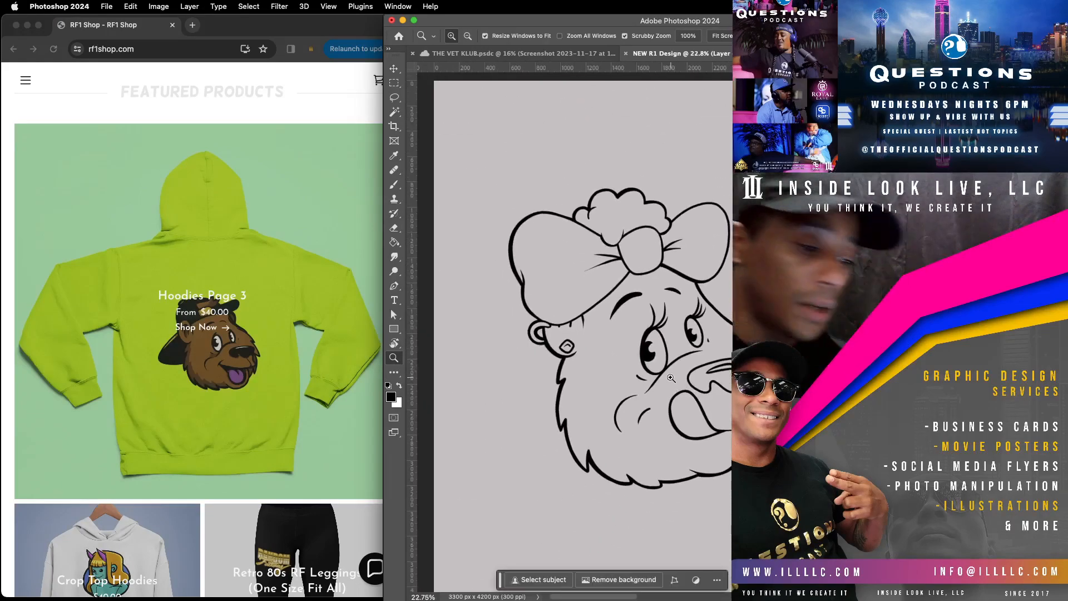
pyautogui.scroll(3, 629, 328)
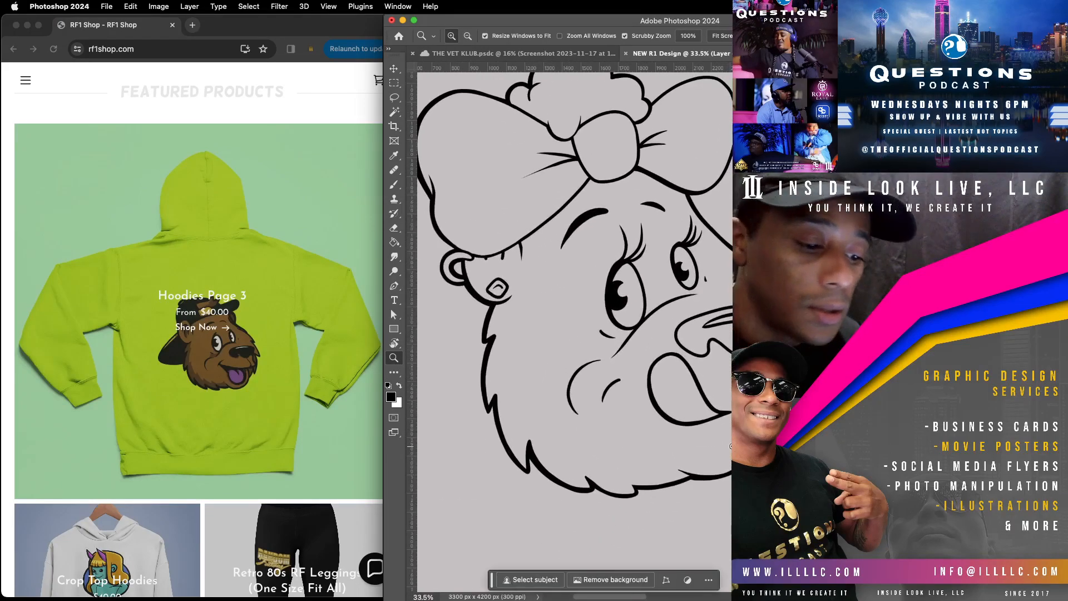
pyautogui.click(395, 185)
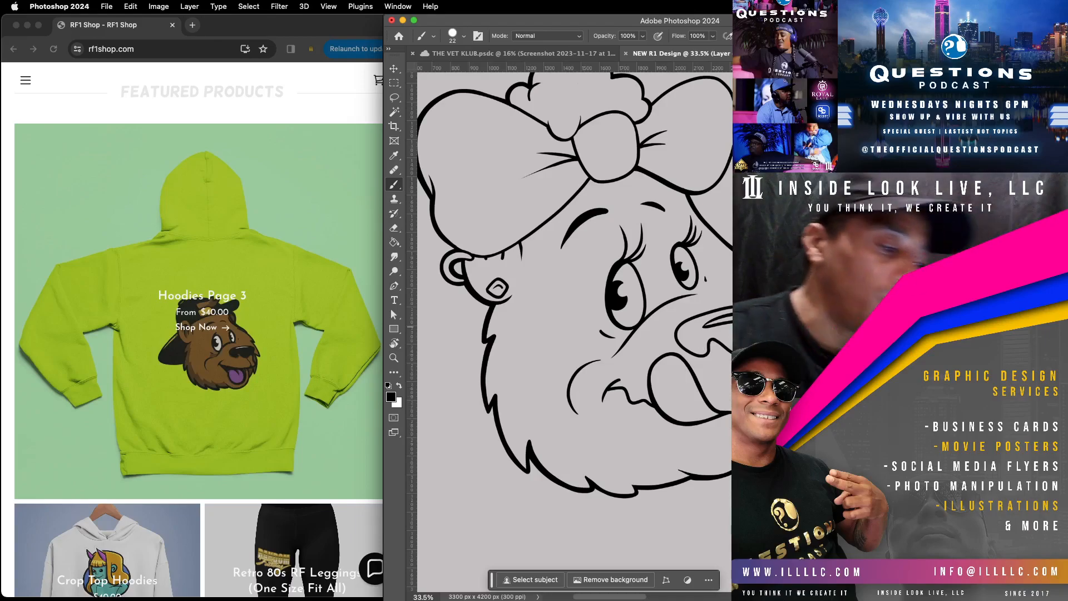
# Step: Duplicate the layer holding the finished line art
pyautogui.click(394, 358)
pyautogui.moveTo(742, 418); pyautogui.dragTo(660, 397)
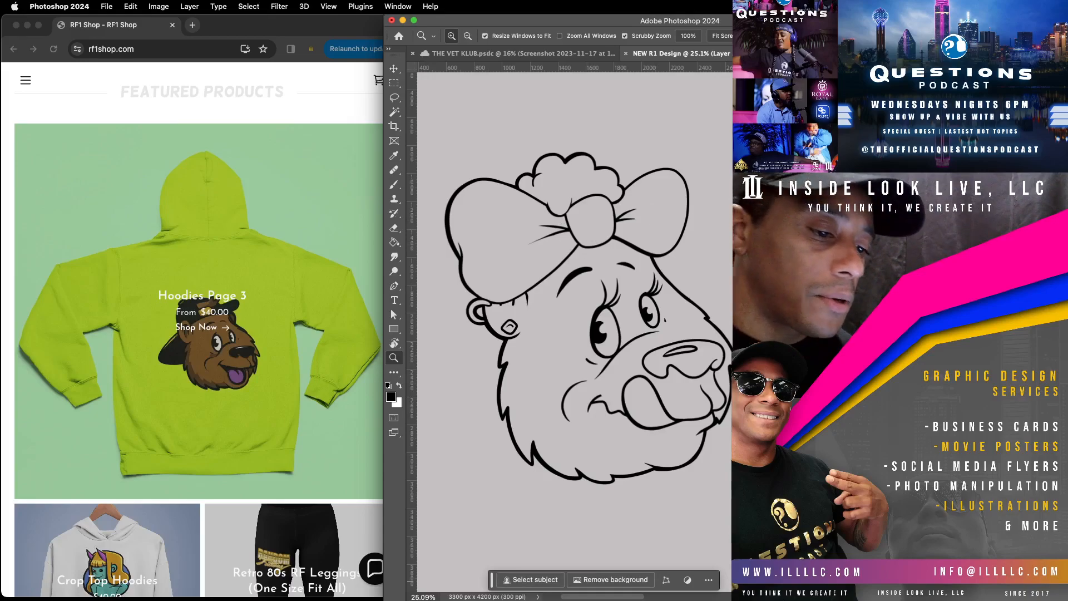
pyautogui.press('alt')
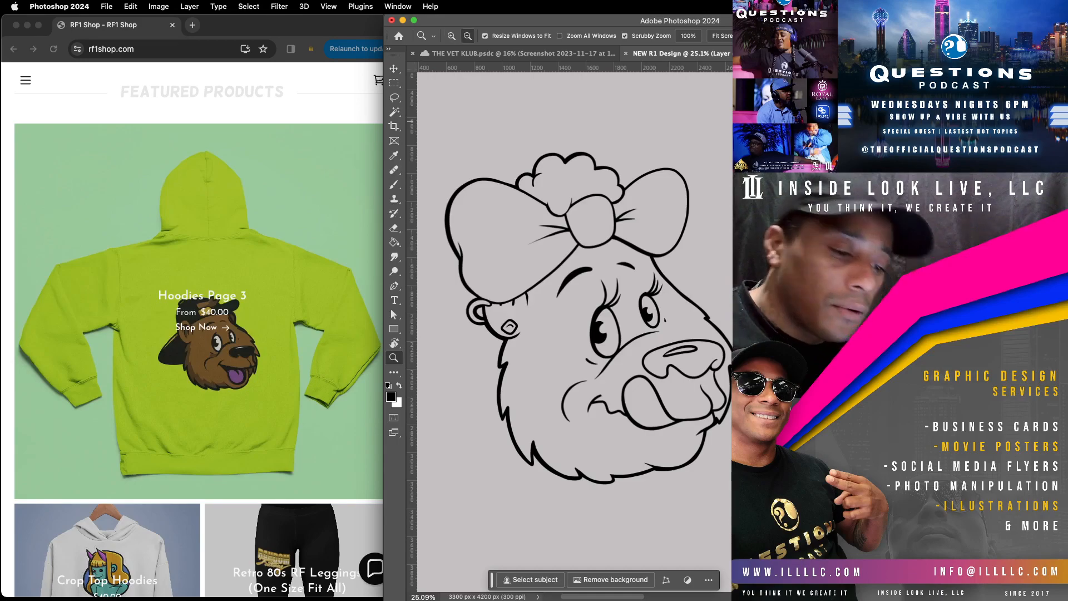
pyautogui.press('super+j')
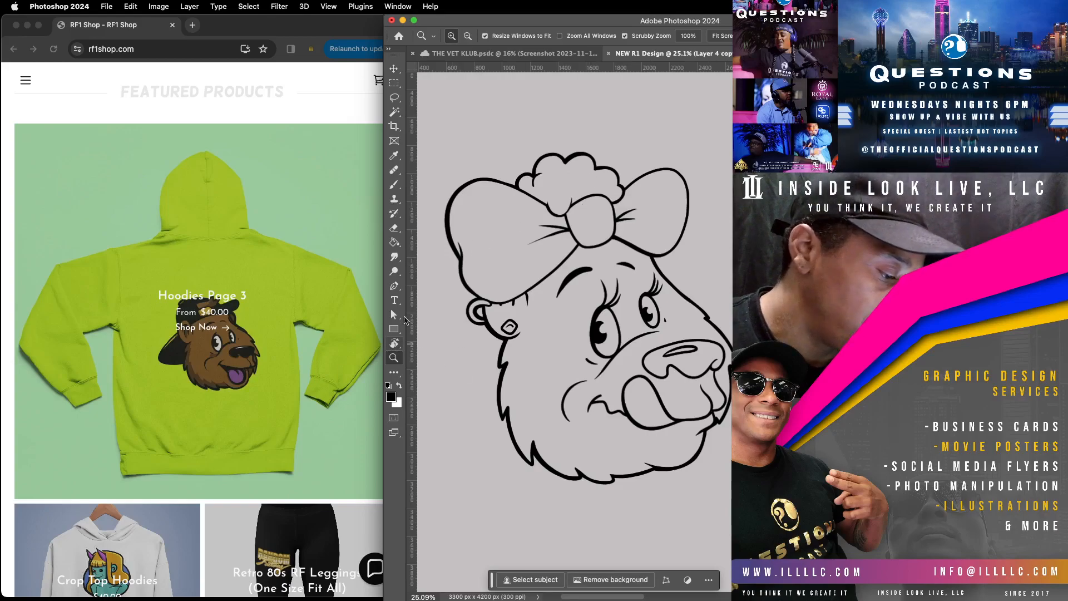
# Step: Show the reference screenshot at 100% opacity, shrink it and park it beside the drawing above the face as a colour reference
pyautogui.click(394, 184)
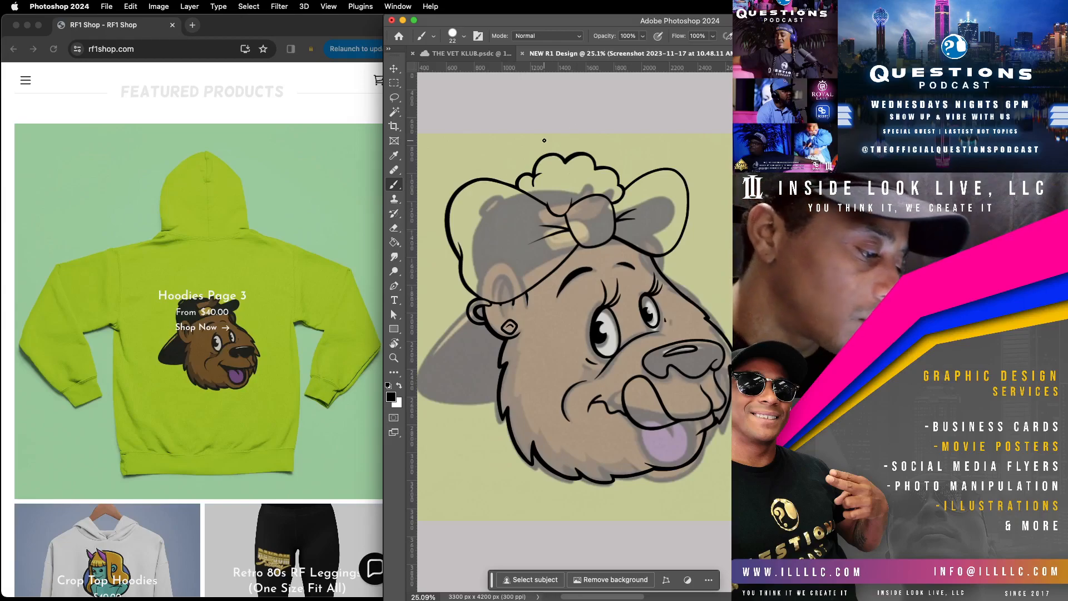
pyautogui.click(394, 69)
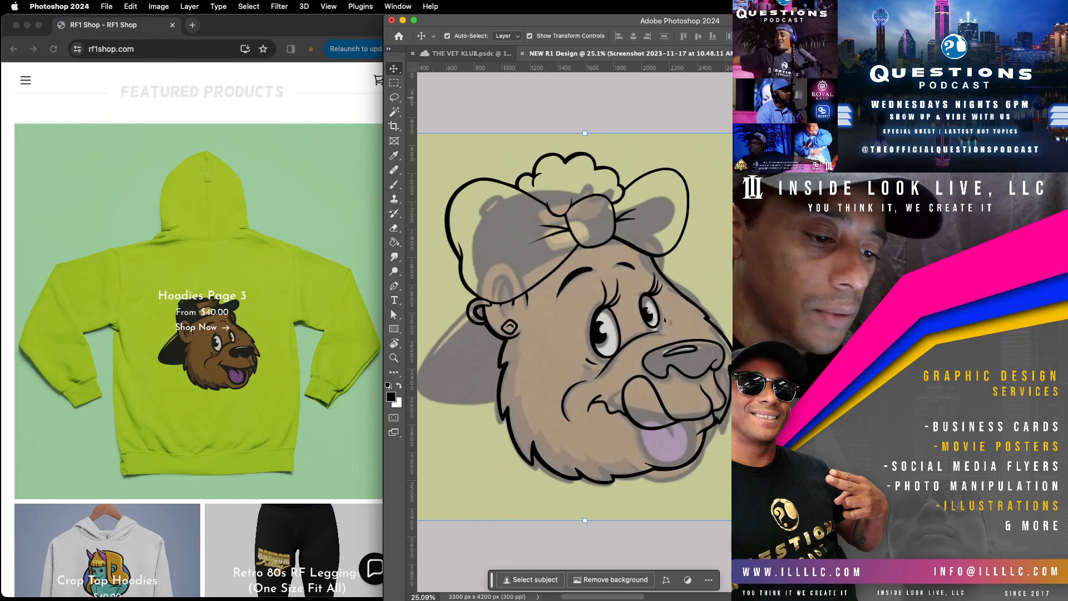
pyautogui.press('0')
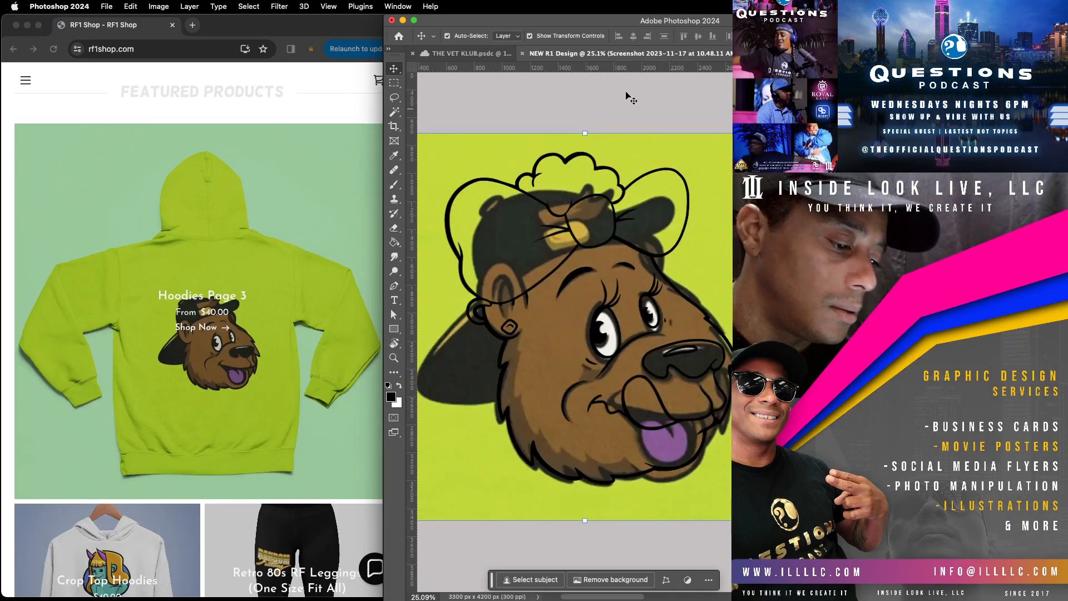
pyautogui.moveTo(731, 172); pyautogui.dragTo(755, 246)
pyautogui.moveTo(788, 208); pyautogui.dragTo(612, 399)
pyautogui.moveTo(522, 524); pyautogui.dragTo(702, 247)
pyautogui.moveTo(705, 319); pyautogui.dragTo(755, 149)
pyautogui.press('Return')
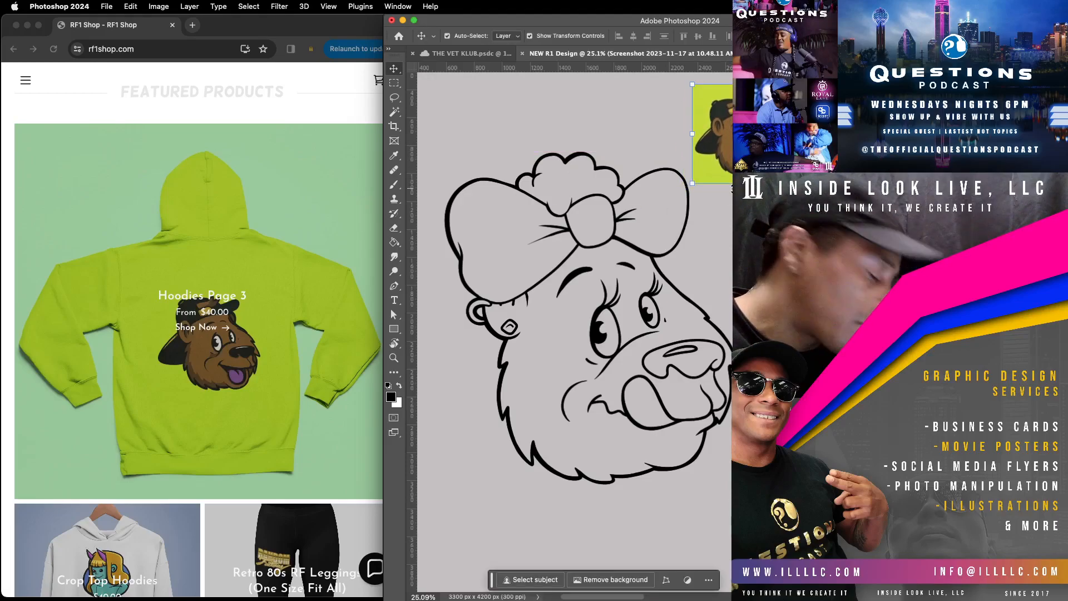
pyautogui.click(725, 224)
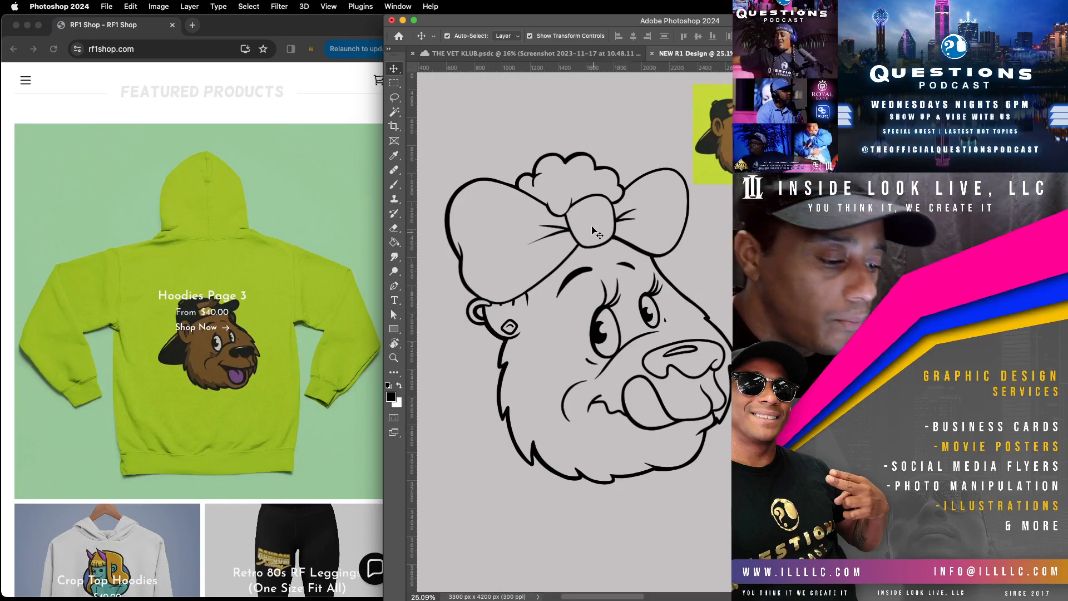
# Step: Fill the bear's nose around its highlight with black on the duplicated line-art layer
pyautogui.click(395, 242)
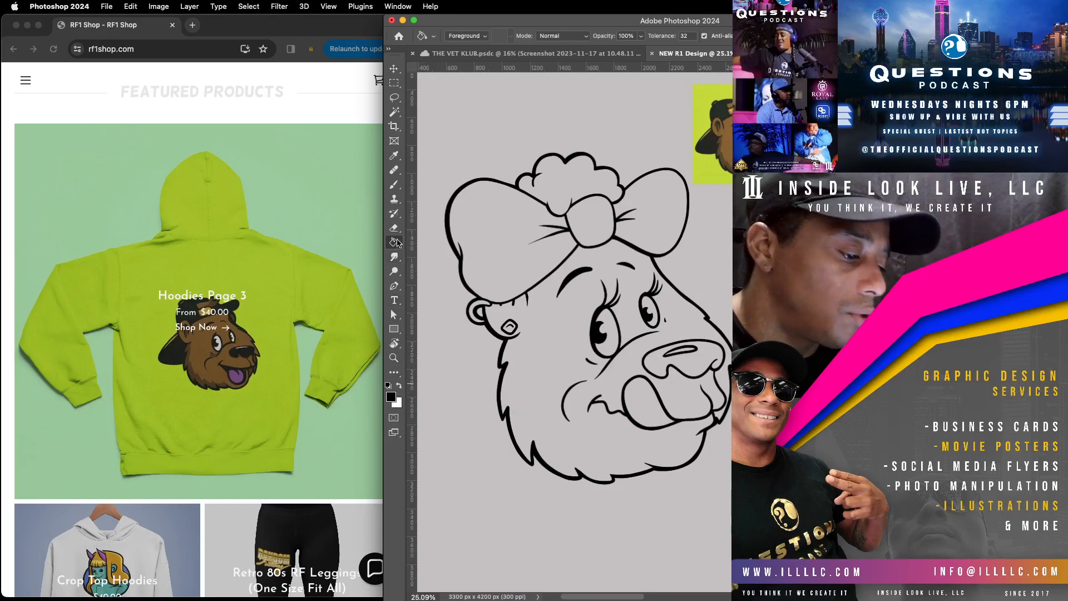
pyautogui.click(902, 423)
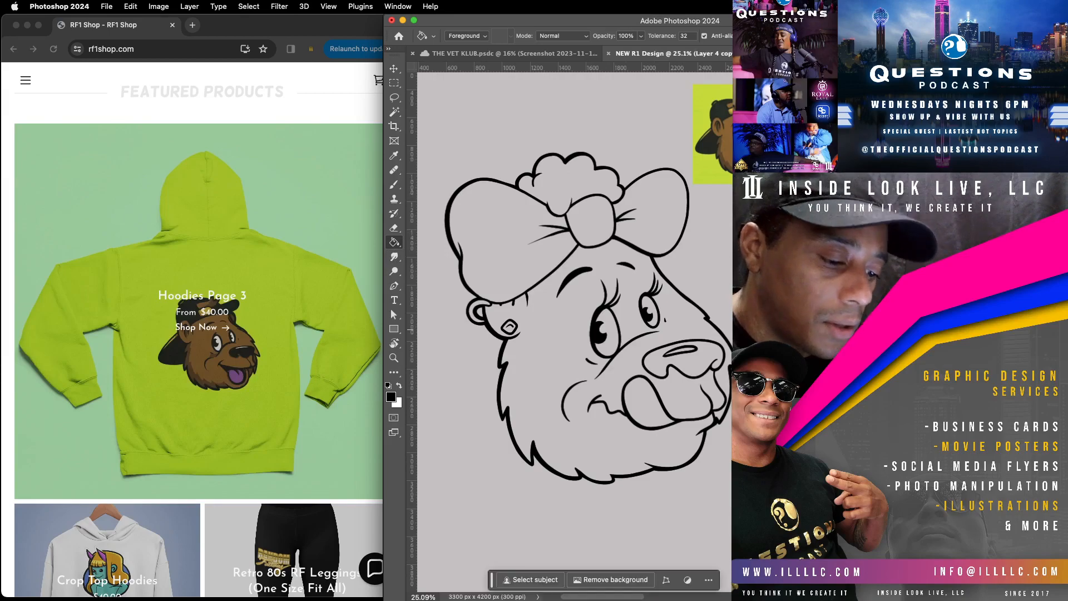
pyautogui.click(693, 361)
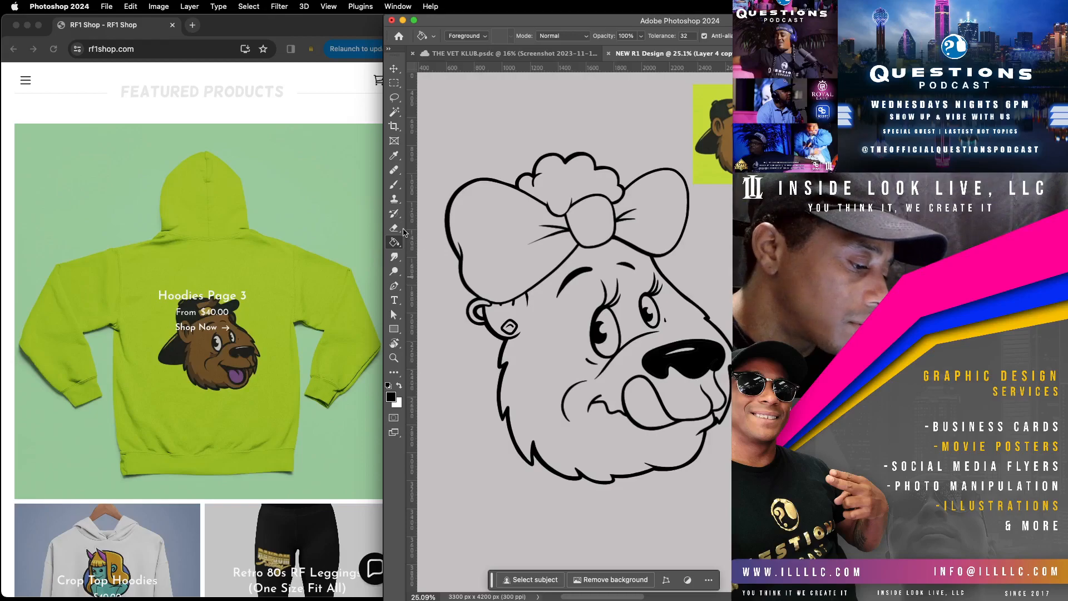
# Step: Sample the purple of the reference bear's tongue and fill the drawn tongue with it
pyautogui.click(394, 155)
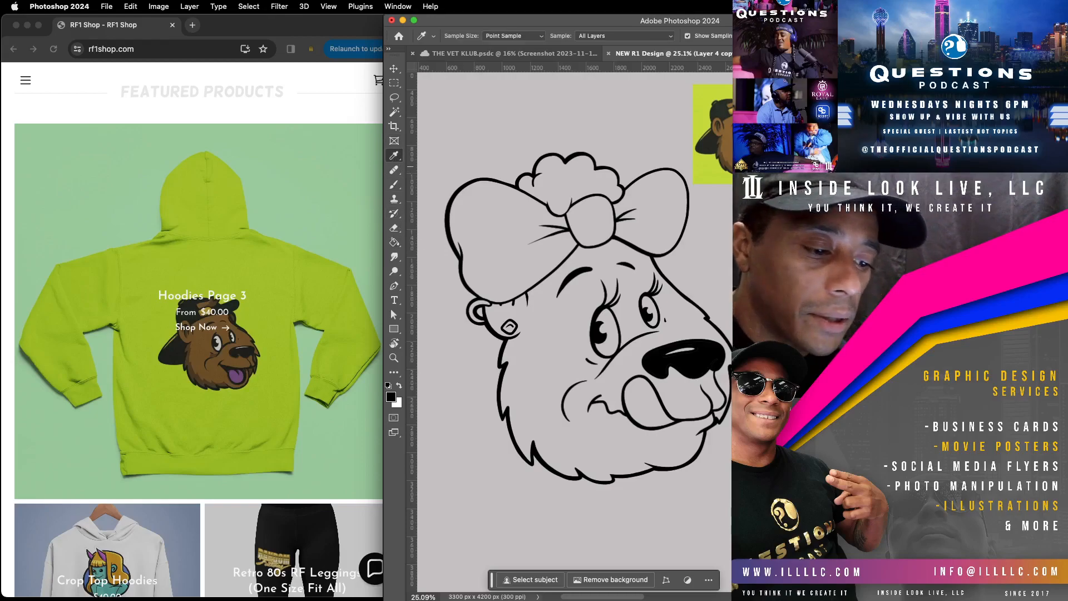
pyautogui.click(394, 242)
pyautogui.click(654, 411)
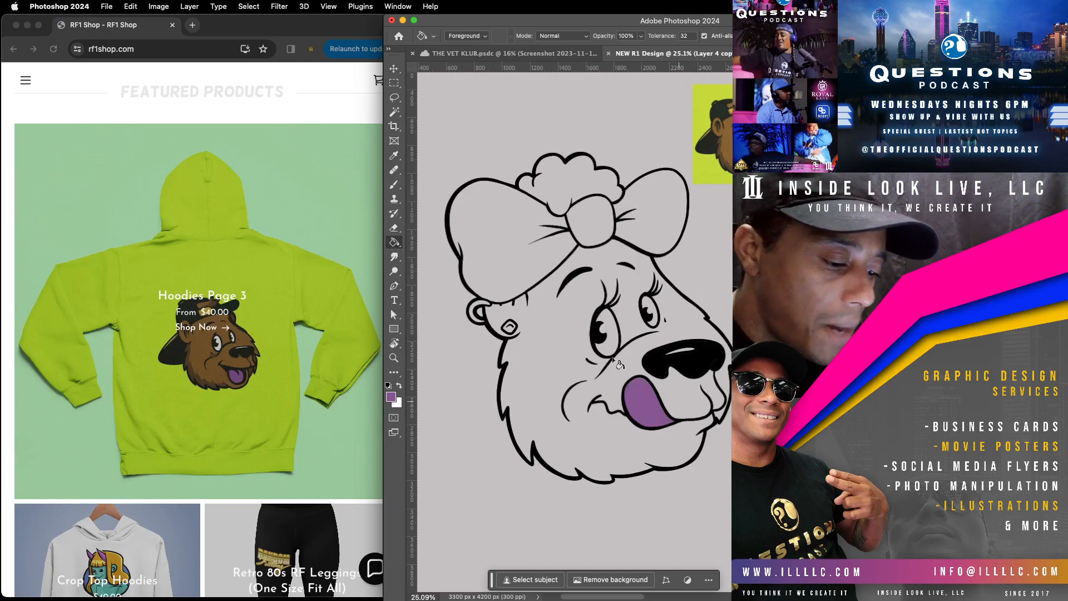
# Step: Sample the brown fur colour from the reference bear and fill the face and the hair puff with it
pyautogui.click(394, 155)
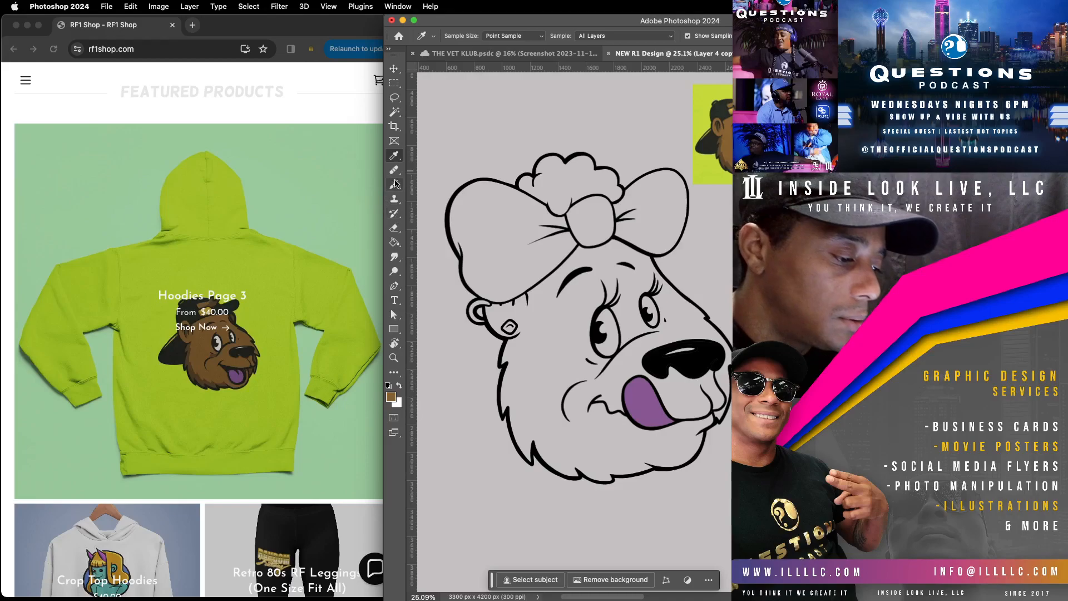
pyautogui.click(395, 244)
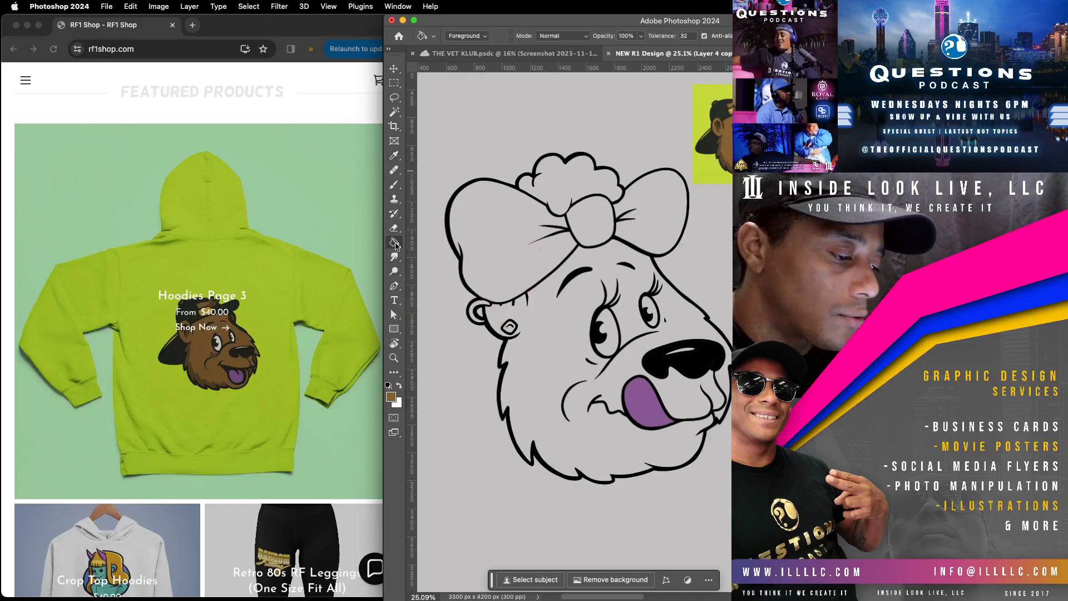
pyautogui.click(543, 356)
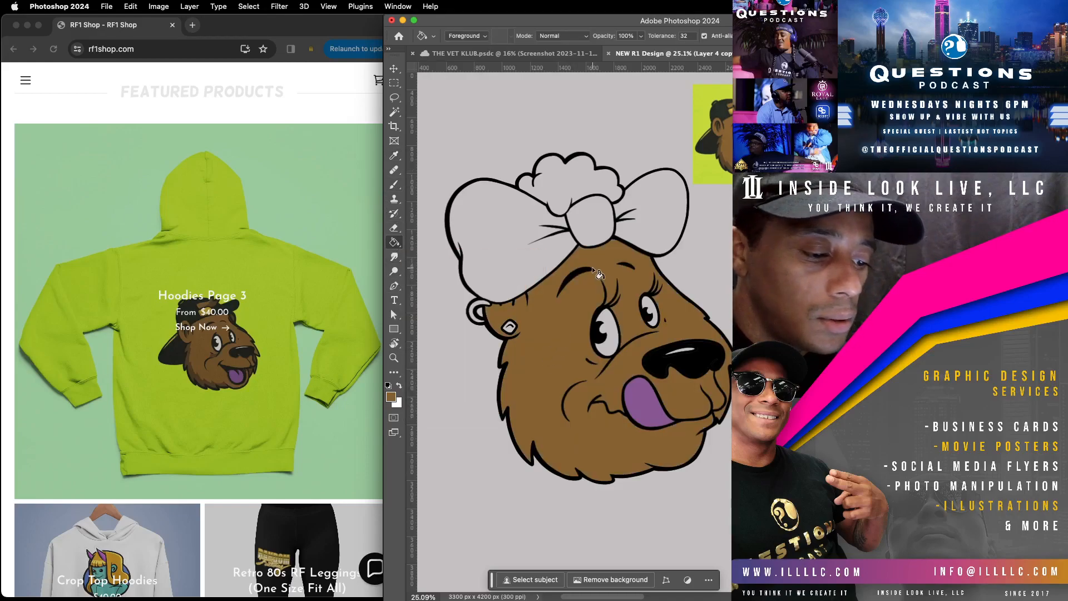
pyautogui.click(586, 172)
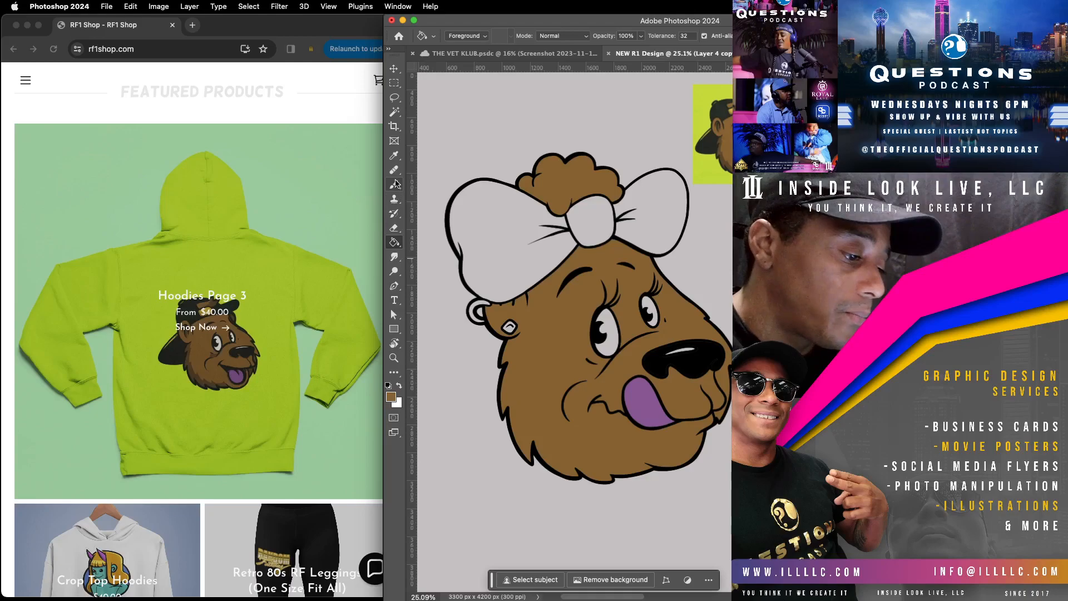
# Step: Sample the gold from the reference and fill both bow loops, the knot, the hoop at the ear and the diamond-shaped earring
pyautogui.click(394, 156)
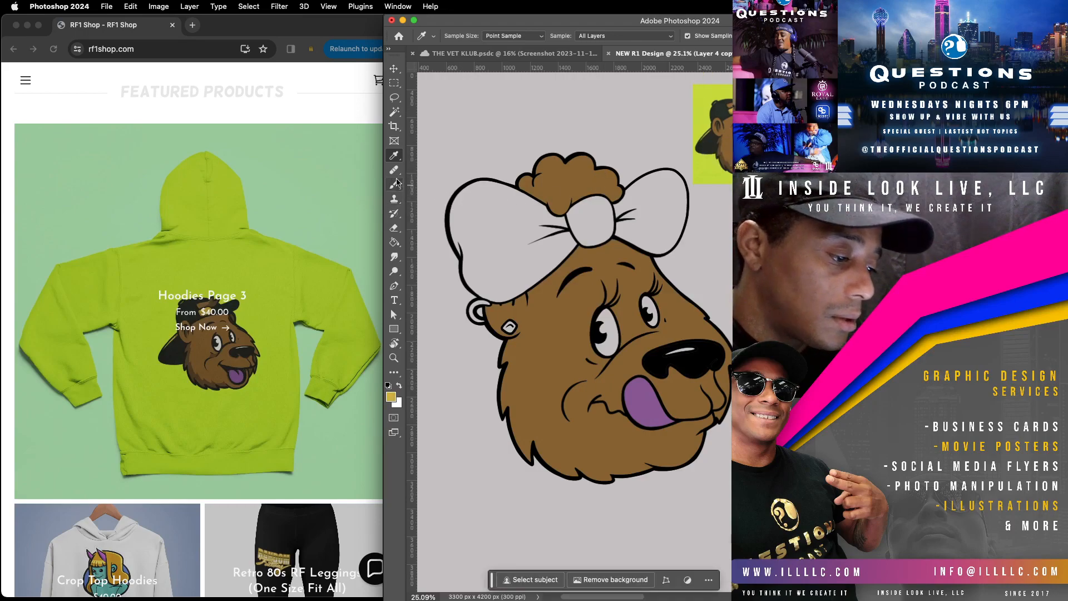
pyautogui.click(394, 244)
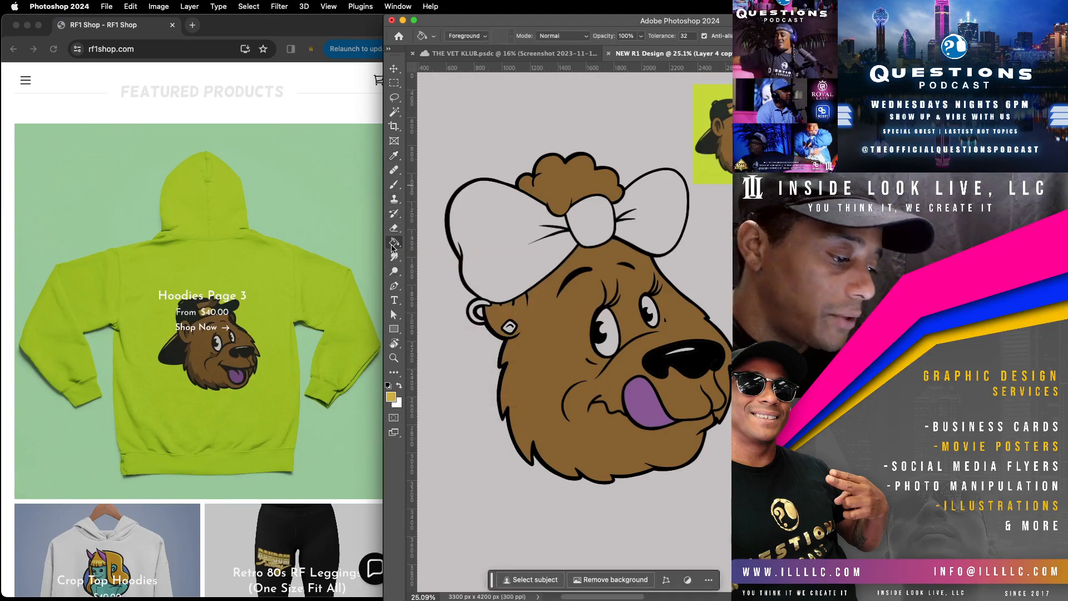
pyautogui.click(524, 271)
pyautogui.click(600, 231)
pyautogui.click(675, 225)
pyautogui.click(482, 309)
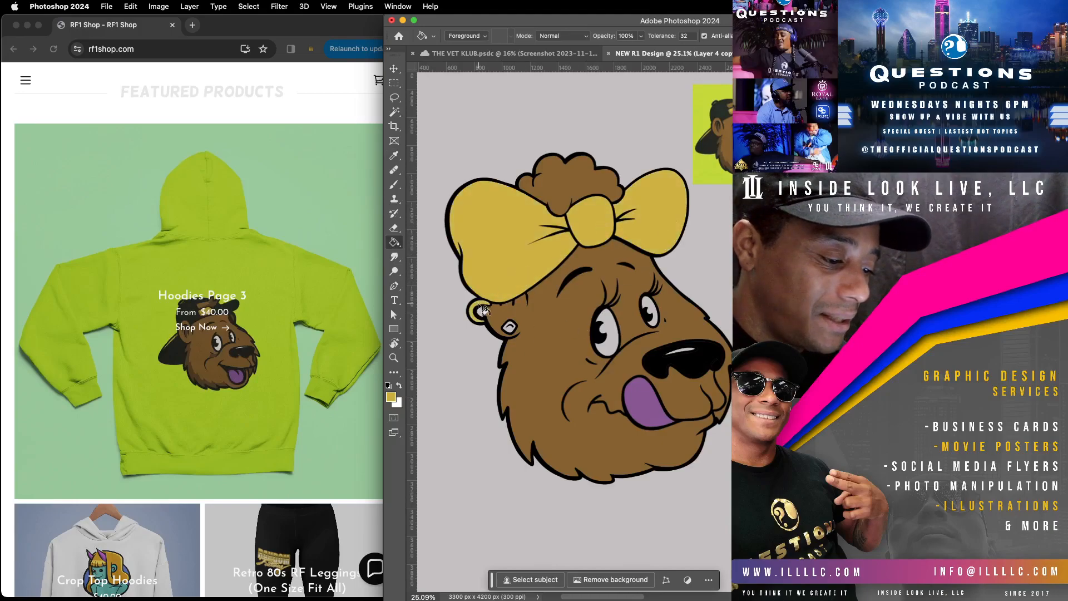
pyautogui.click(508, 327)
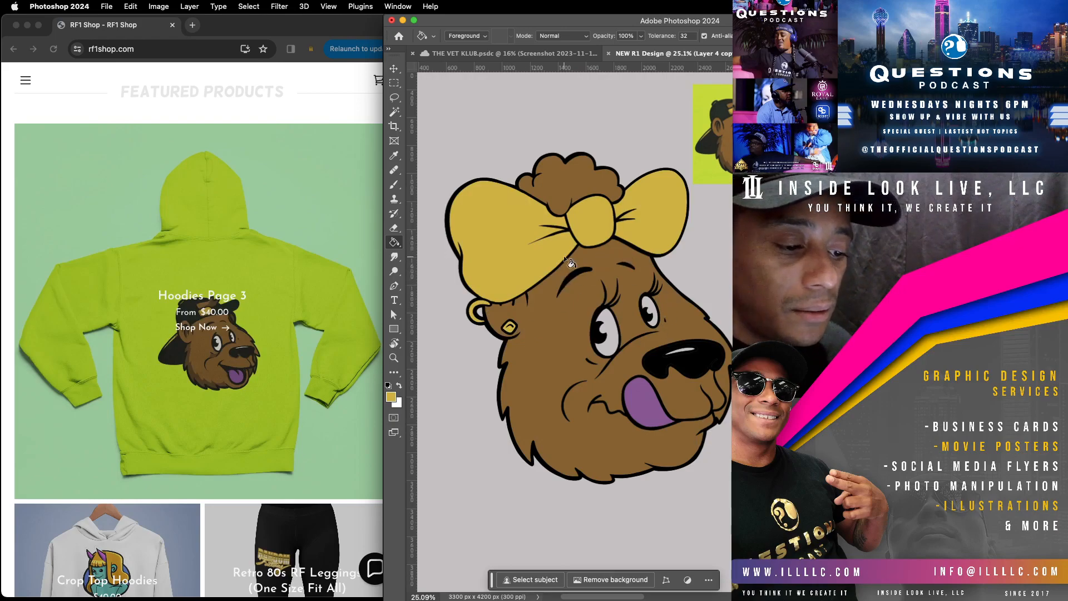
# Step: Fill the whites of both eyes and the highlight on the nose with white
pyautogui.click(400, 385)
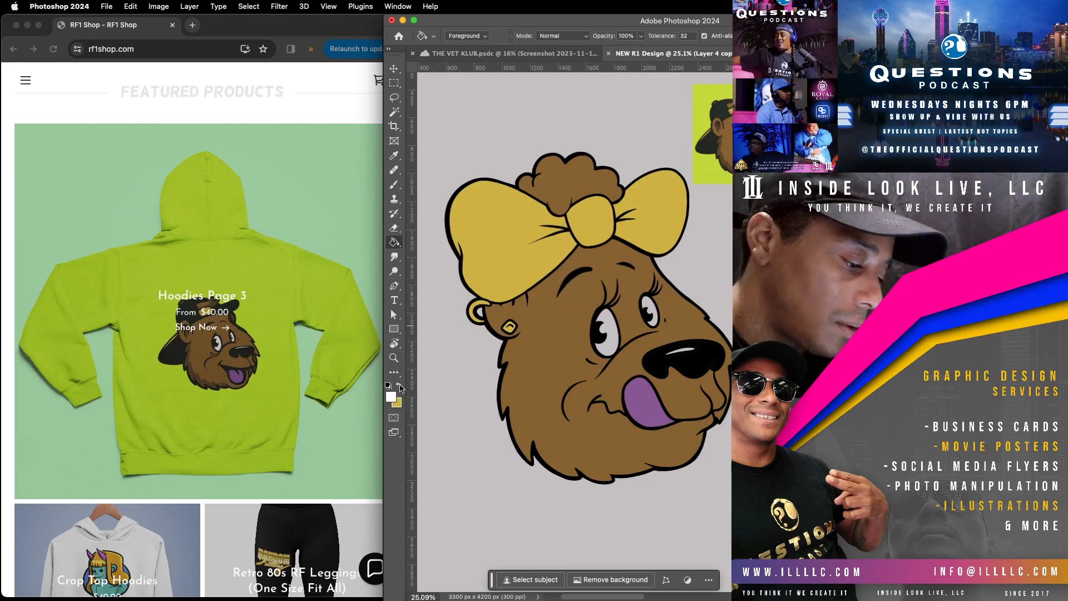
pyautogui.click(615, 344)
pyautogui.click(652, 316)
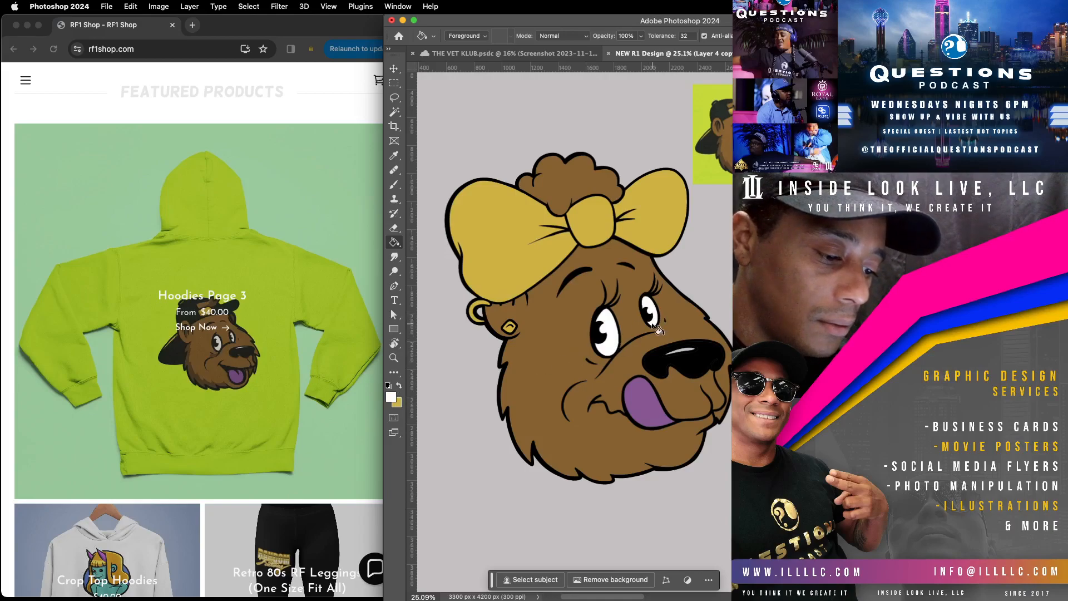
pyautogui.click(690, 351)
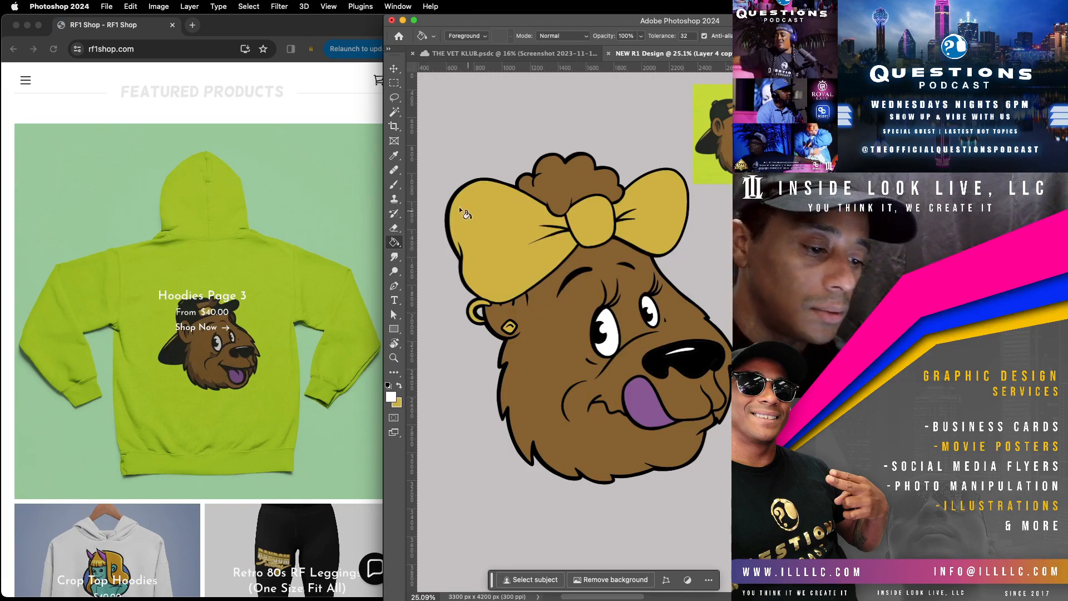
# Step: Sample the dark brown shading colour from the reference bear's fur
pyautogui.click(395, 98)
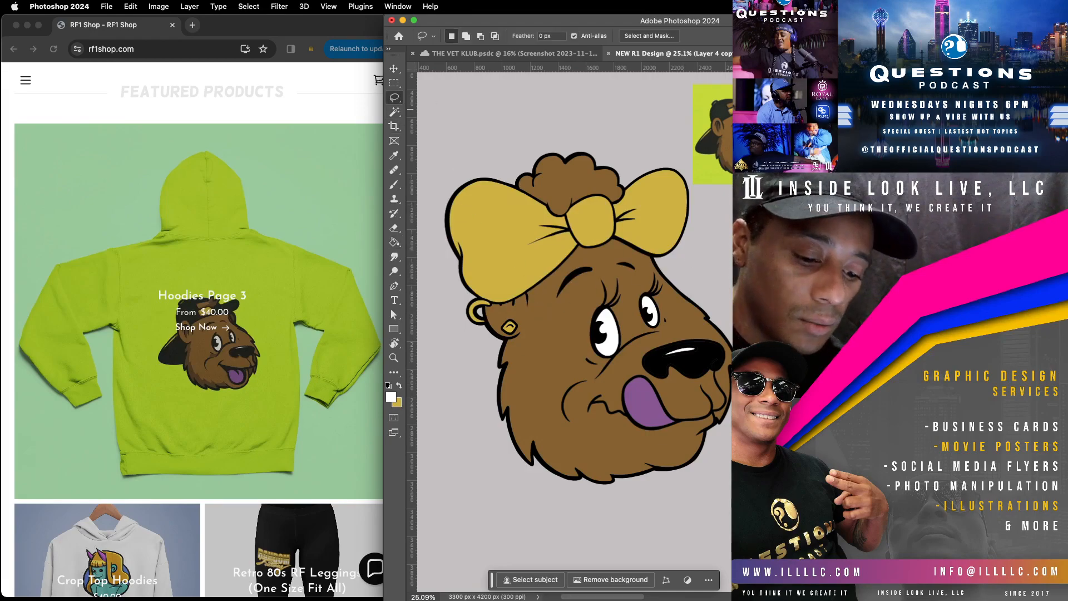
pyautogui.click(901, 567)
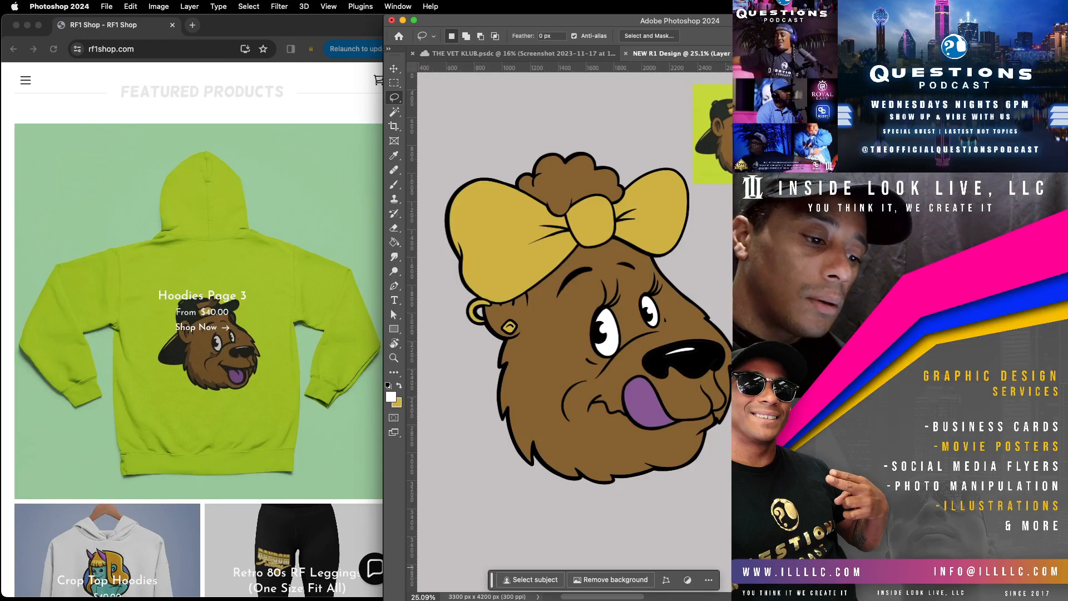
pyautogui.click(400, 155)
pyautogui.click(726, 157)
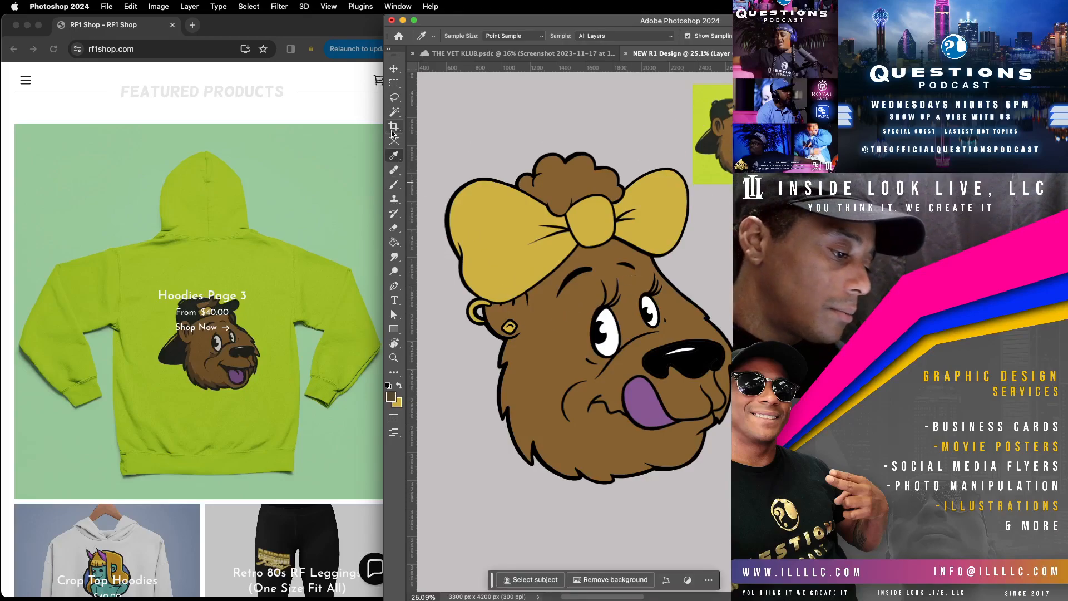
pyautogui.click(396, 98)
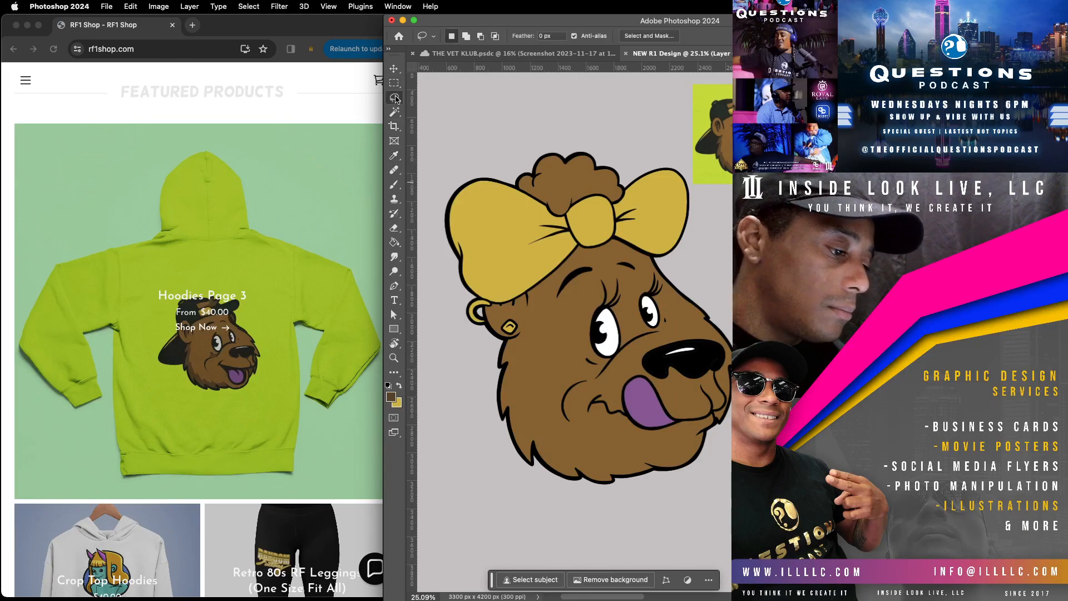
# Step: Paint dark brown shading along the back edge of the face below the ear and under the jaw with an 83 px Hard Round brush
pyautogui.click(394, 184)
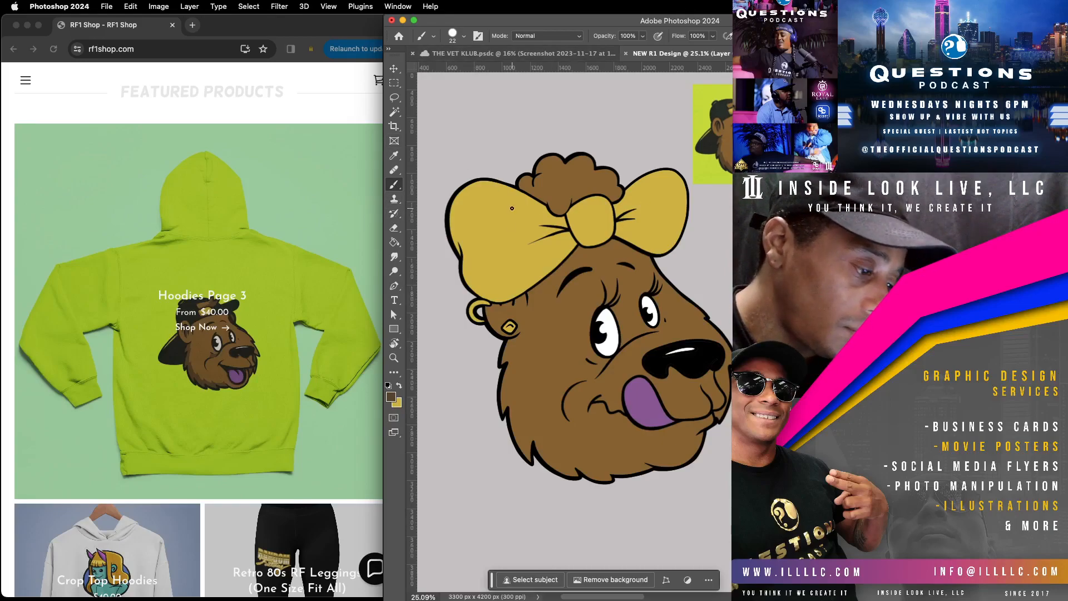
pyautogui.click(464, 36)
pyautogui.click(469, 72)
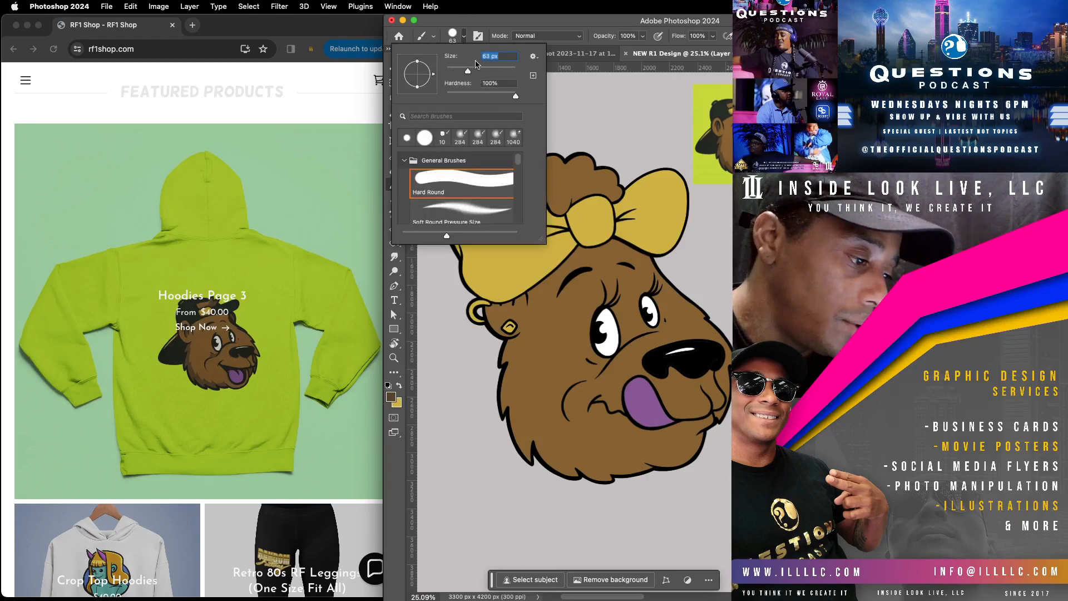
pyautogui.moveTo(474, 71); pyautogui.dragTo(476, 71)
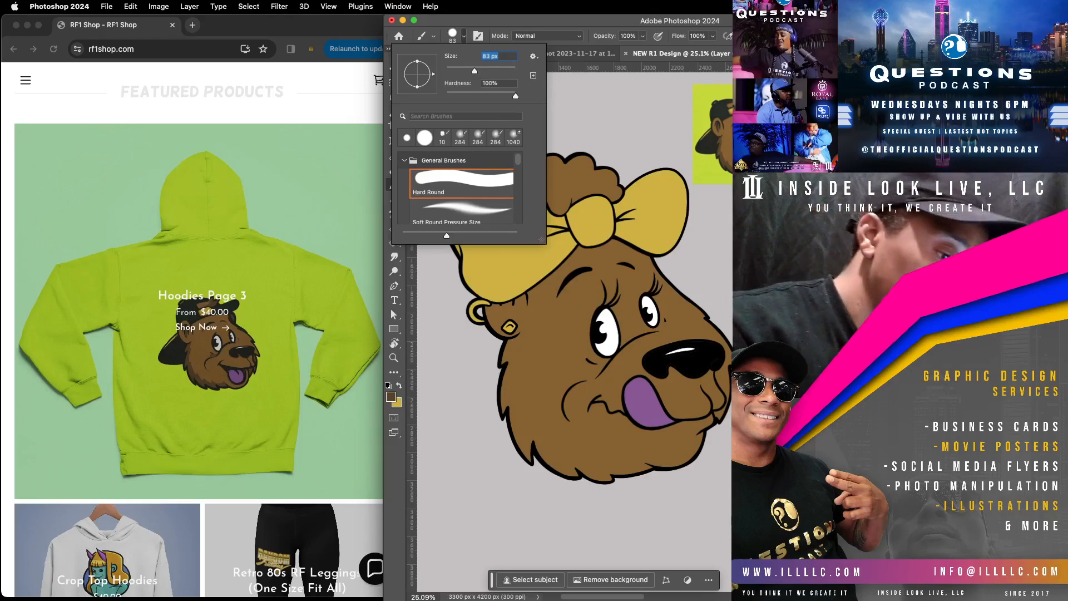
pyautogui.click(512, 379)
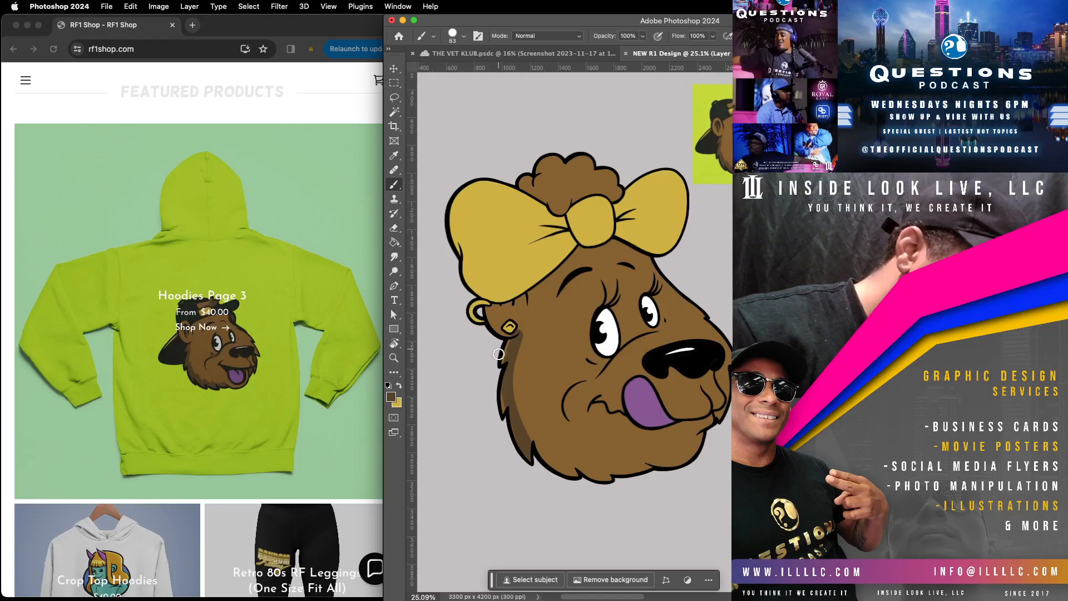
pyautogui.moveTo(528, 436)
pyautogui.mouseDown()
pyautogui.moveTo(578, 496)
pyautogui.moveTo(550, 450)
pyautogui.moveTo(620, 500)
pyautogui.moveTo(629, 496)
pyautogui.moveTo(602, 466)
pyautogui.moveTo(651, 478)
pyautogui.moveTo(688, 464)
pyautogui.moveTo(630, 463)
pyautogui.moveTo(668, 473)
pyautogui.mouseUp()
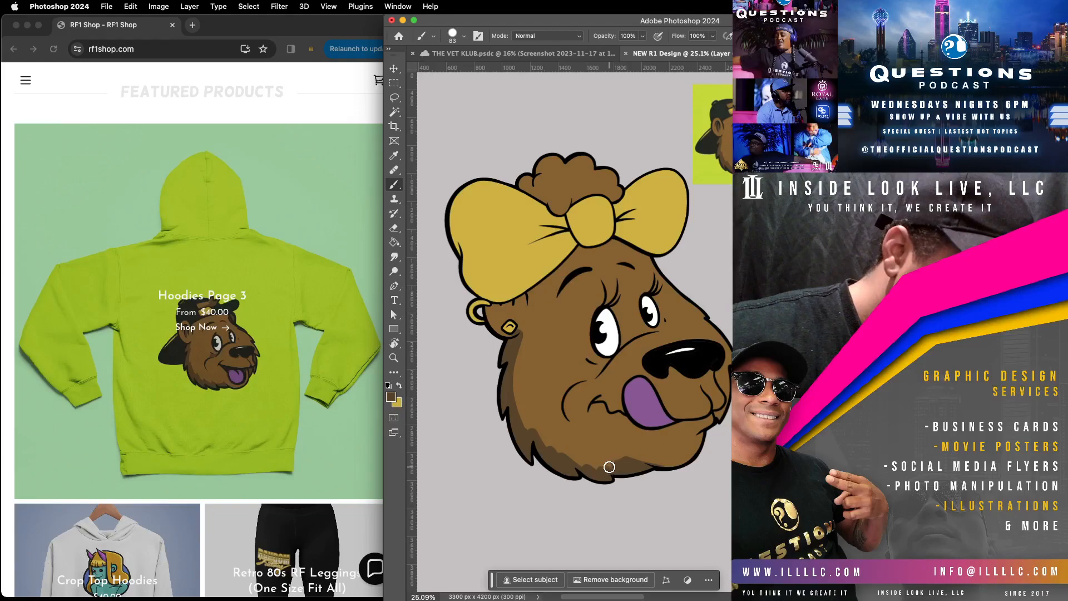
pyautogui.moveTo(582, 469)
pyautogui.mouseDown()
pyautogui.moveTo(525, 426)
pyautogui.moveTo(508, 345)
pyautogui.mouseUp()
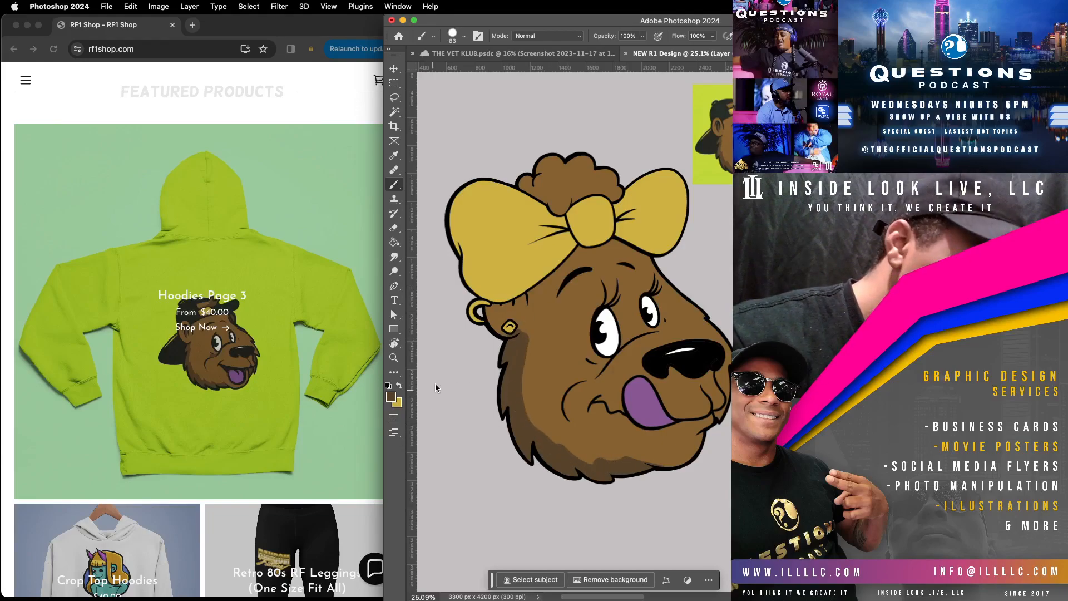
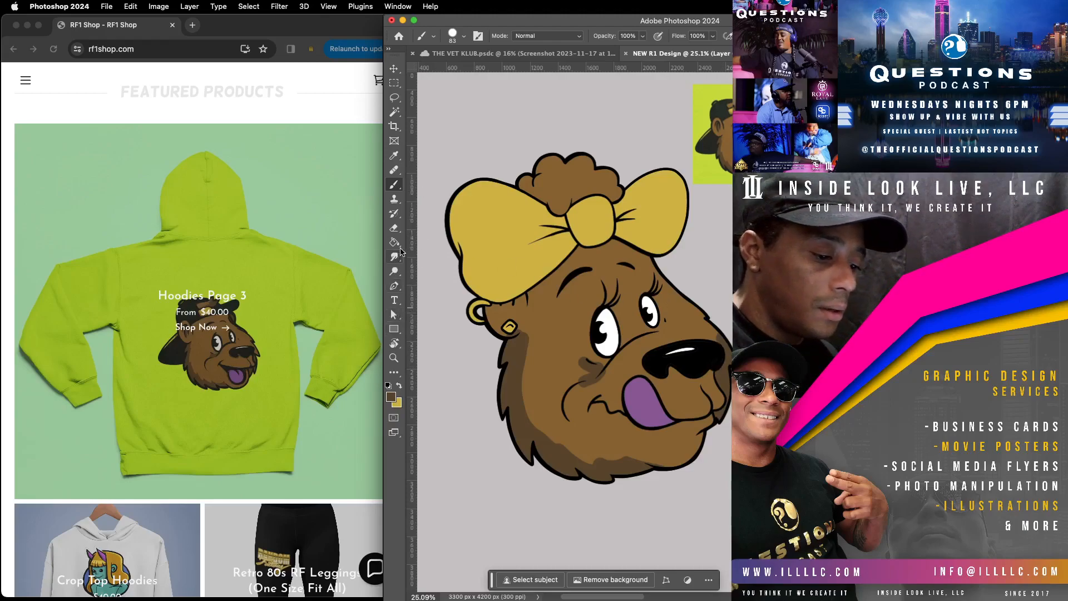
# Step: Trim the rounded top of the dark shading beneath the ear with a 47 px Hard Round eraser
pyautogui.press('e')
pyautogui.click(464, 36)
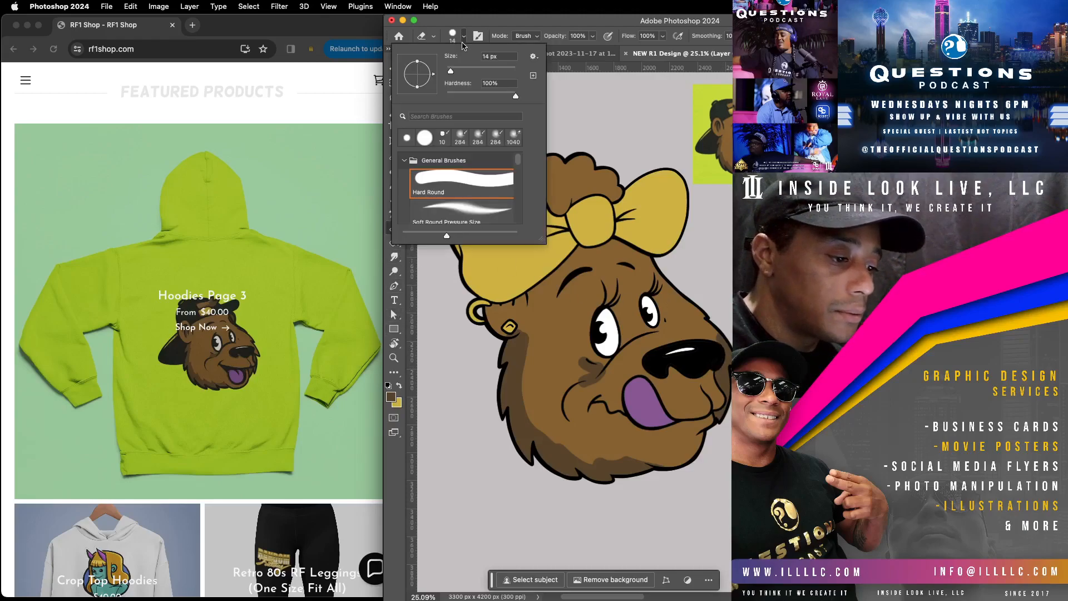
pyautogui.moveTo(458, 71); pyautogui.dragTo(463, 71)
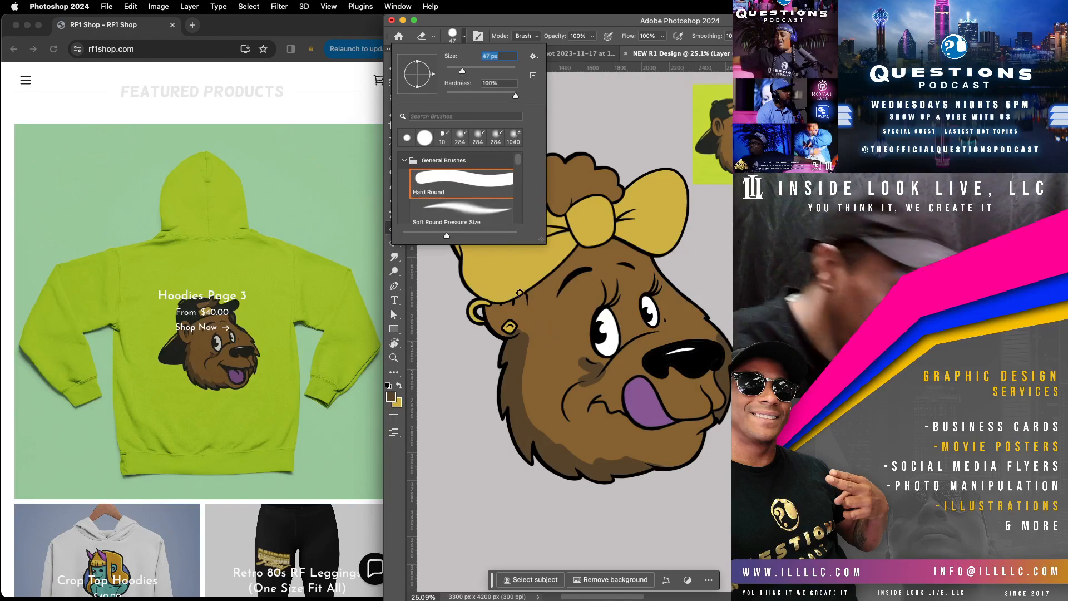
pyautogui.click(504, 334)
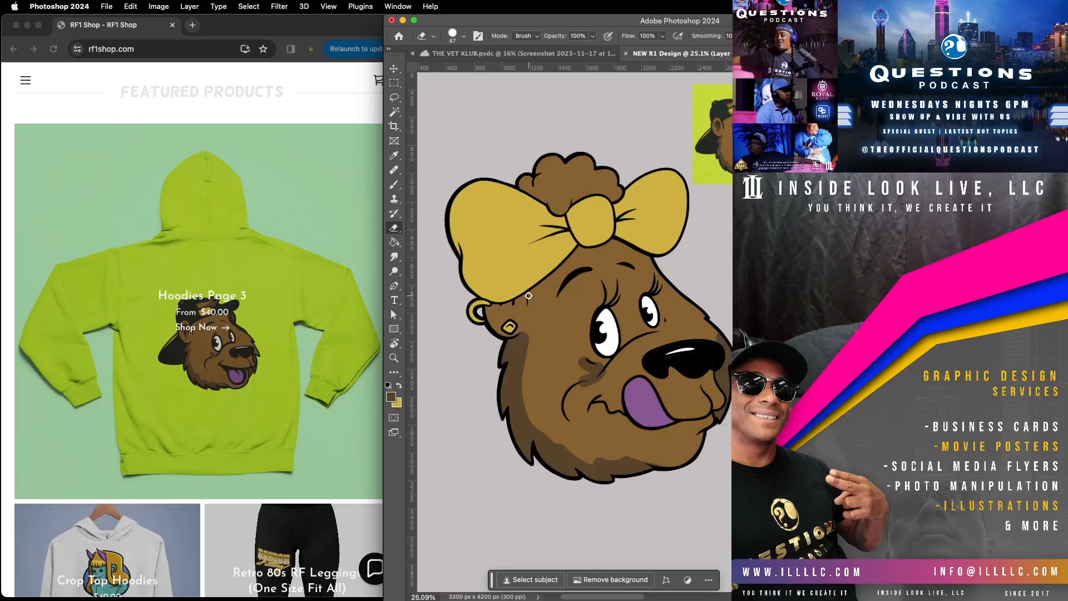
pyautogui.press('z')
pyautogui.moveTo(678, 402); pyautogui.dragTo(725, 382)
pyautogui.moveTo(462, 346)
pyautogui.mouseDown()
pyautogui.moveTo(767, 321)
pyautogui.moveTo(749, 349)
pyautogui.moveTo(720, 342)
pyautogui.mouseUp()
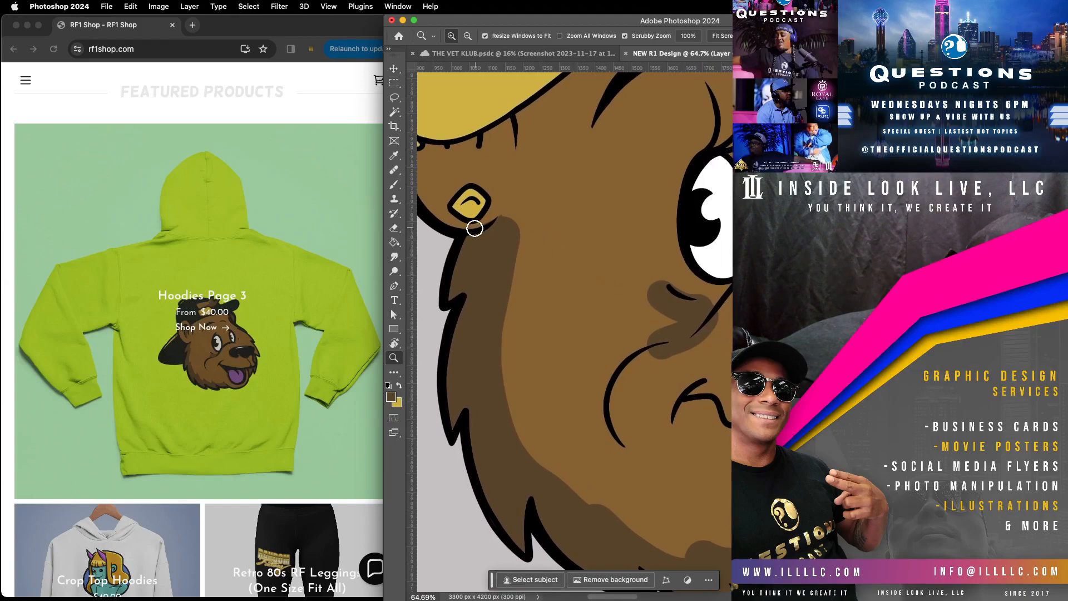
pyautogui.moveTo(507, 193)
pyautogui.mouseDown()
pyautogui.moveTo(491, 372)
pyautogui.moveTo(520, 433)
pyautogui.moveTo(498, 357)
pyautogui.moveTo(514, 233)
pyautogui.mouseUp()
# Step: Reshape the inner edge of the dark shading down the back of the face and jaw into fur-like points
pyautogui.press('space')
pyautogui.moveTo(696, 475); pyautogui.dragTo(615, 351)
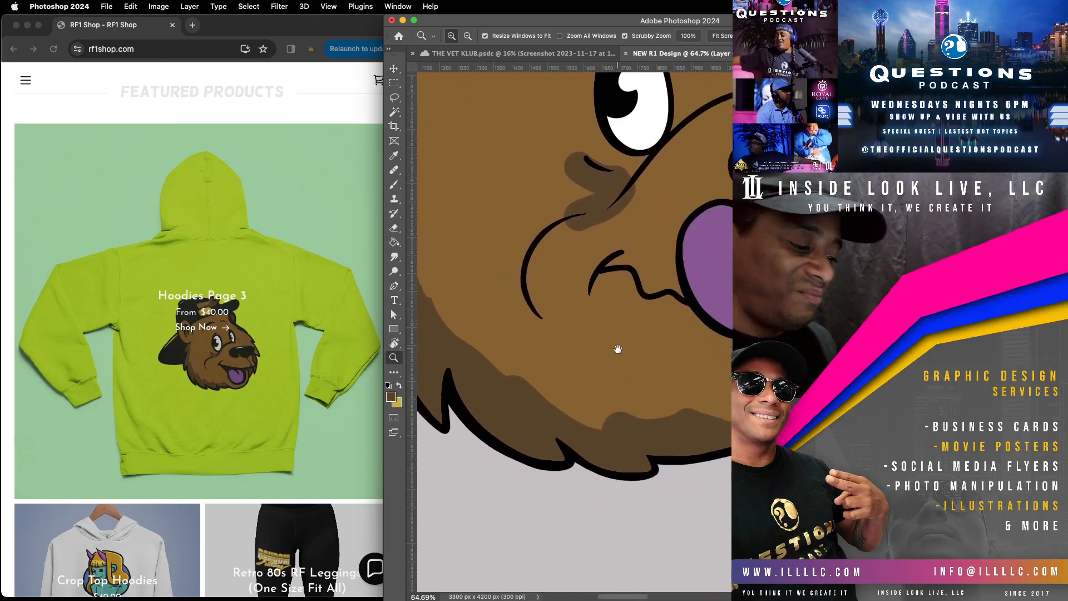
pyautogui.press('space')
pyautogui.moveTo(512, 286); pyautogui.dragTo(675, 320)
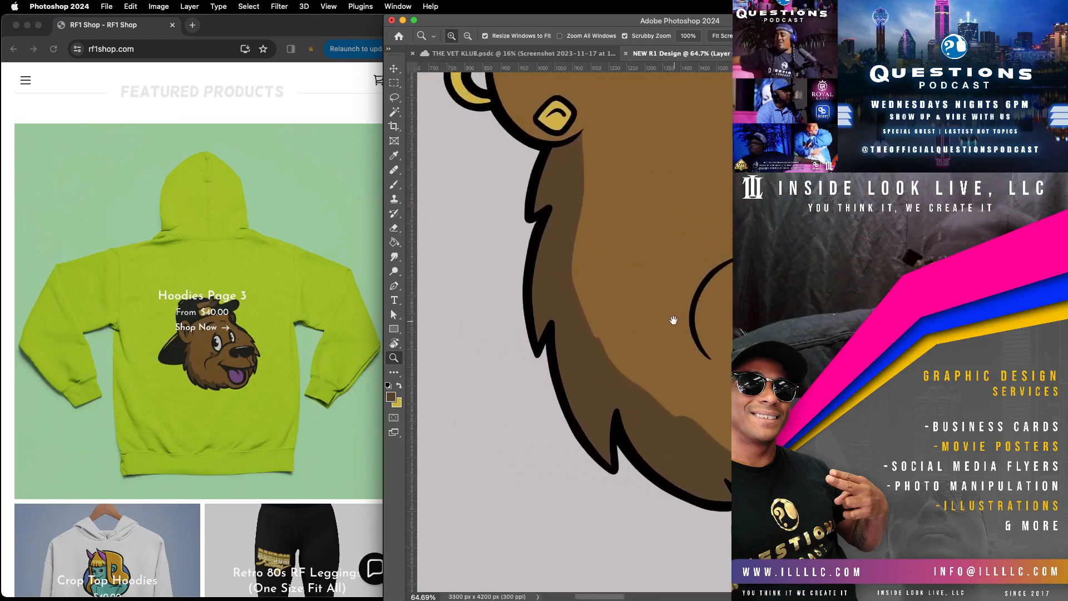
pyautogui.press('space')
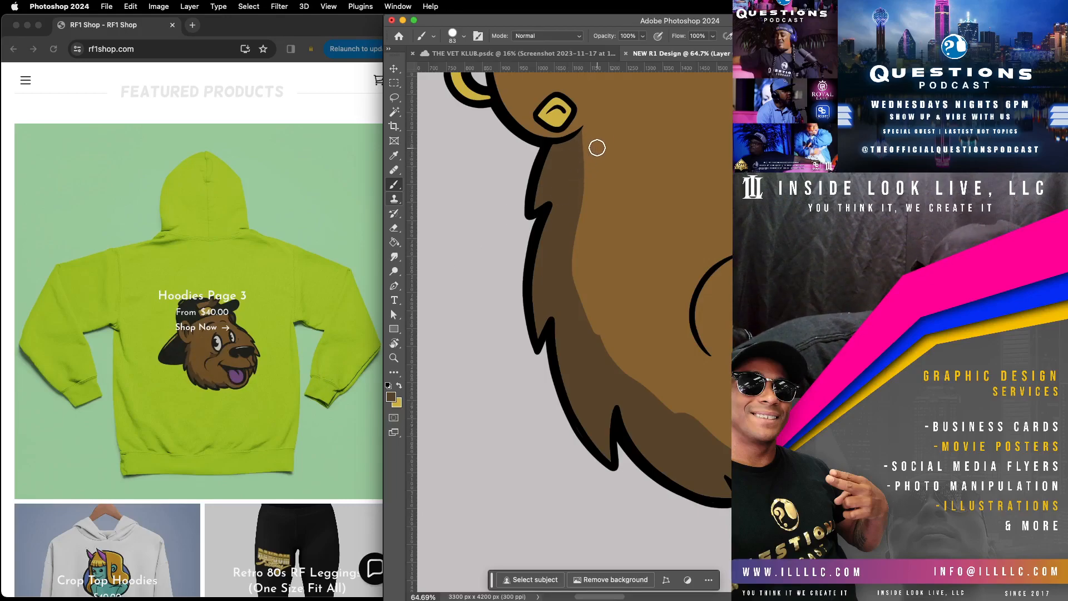
pyautogui.moveTo(589, 132)
pyautogui.mouseDown()
pyautogui.moveTo(573, 193)
pyautogui.moveTo(596, 161)
pyautogui.moveTo(597, 172)
pyautogui.moveTo(569, 297)
pyautogui.moveTo(584, 287)
pyautogui.moveTo(602, 369)
pyautogui.moveTo(605, 288)
pyautogui.moveTo(620, 365)
pyautogui.moveTo(612, 345)
pyautogui.moveTo(668, 432)
pyautogui.moveTo(698, 451)
pyautogui.moveTo(694, 403)
pyautogui.moveTo(723, 439)
pyautogui.moveTo(681, 412)
pyautogui.moveTo(686, 448)
pyautogui.moveTo(690, 398)
pyautogui.moveTo(691, 441)
pyautogui.moveTo(624, 355)
pyautogui.moveTo(697, 440)
pyautogui.moveTo(632, 328)
pyautogui.moveTo(683, 420)
pyautogui.moveTo(624, 254)
pyautogui.moveTo(638, 352)
pyautogui.moveTo(637, 262)
pyautogui.moveTo(660, 346)
pyautogui.mouseUp()
pyautogui.click(647, 344)
pyautogui.moveTo(697, 493)
pyautogui.mouseDown()
pyautogui.moveTo(508, 451)
pyautogui.moveTo(520, 462)
pyautogui.mouseUp()
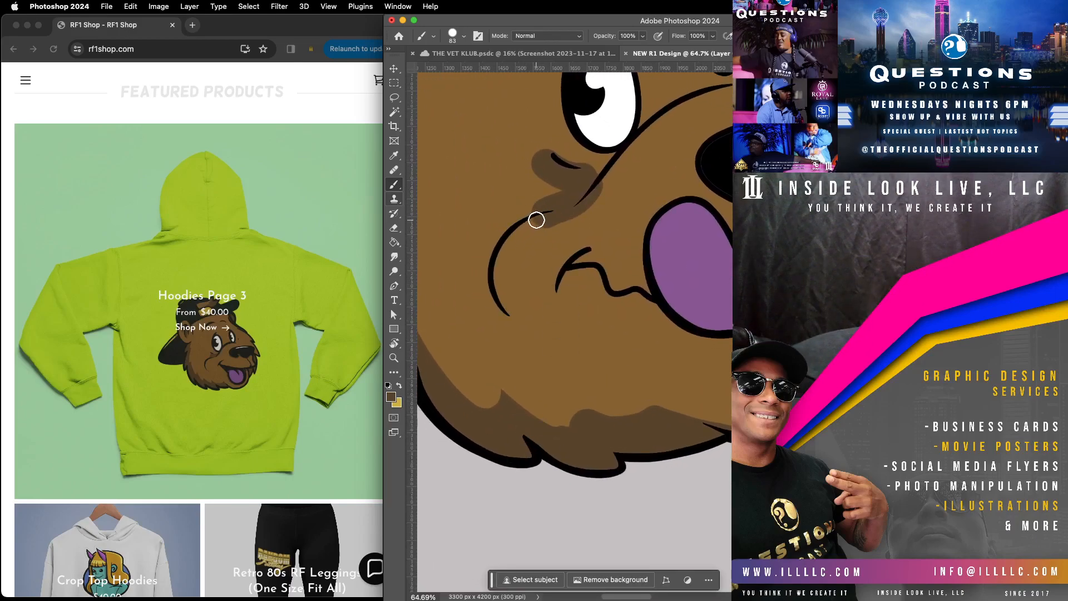
# Step: Refine the shading patch under the near eye into a tapered shape between the eye crease and cheek line, using a 15 px brush
pyautogui.moveTo(552, 215)
pyautogui.mouseDown()
pyautogui.moveTo(589, 208)
pyautogui.moveTo(621, 157)
pyautogui.moveTo(578, 214)
pyautogui.moveTo(510, 244)
pyautogui.moveTo(635, 202)
pyautogui.moveTo(530, 231)
pyautogui.mouseUp()
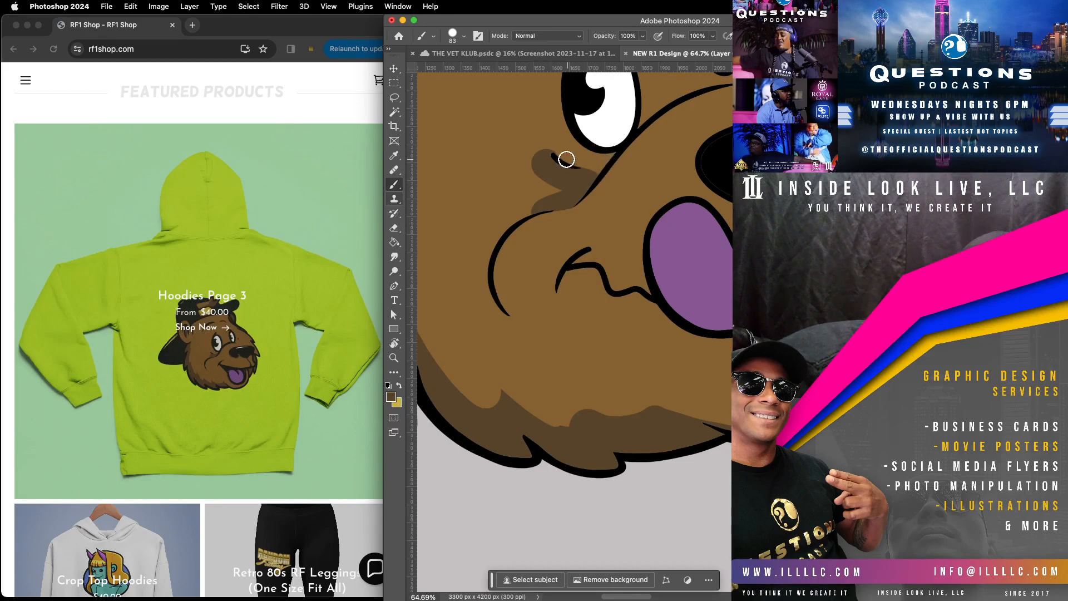
pyautogui.click(464, 36)
pyautogui.click(457, 70)
pyautogui.click(576, 171)
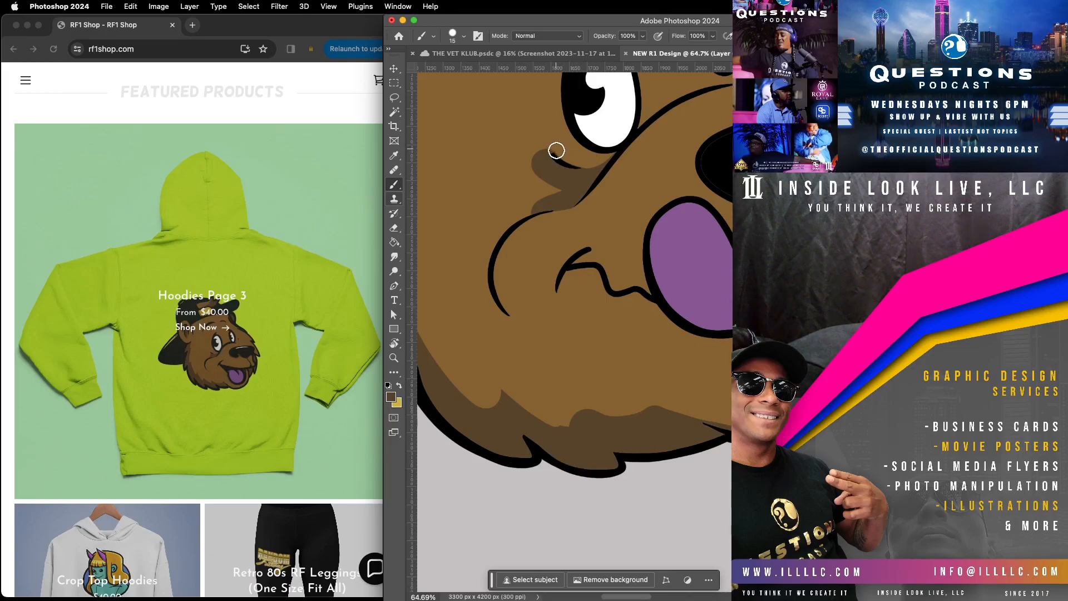
pyautogui.moveTo(565, 161); pyautogui.dragTo(590, 166)
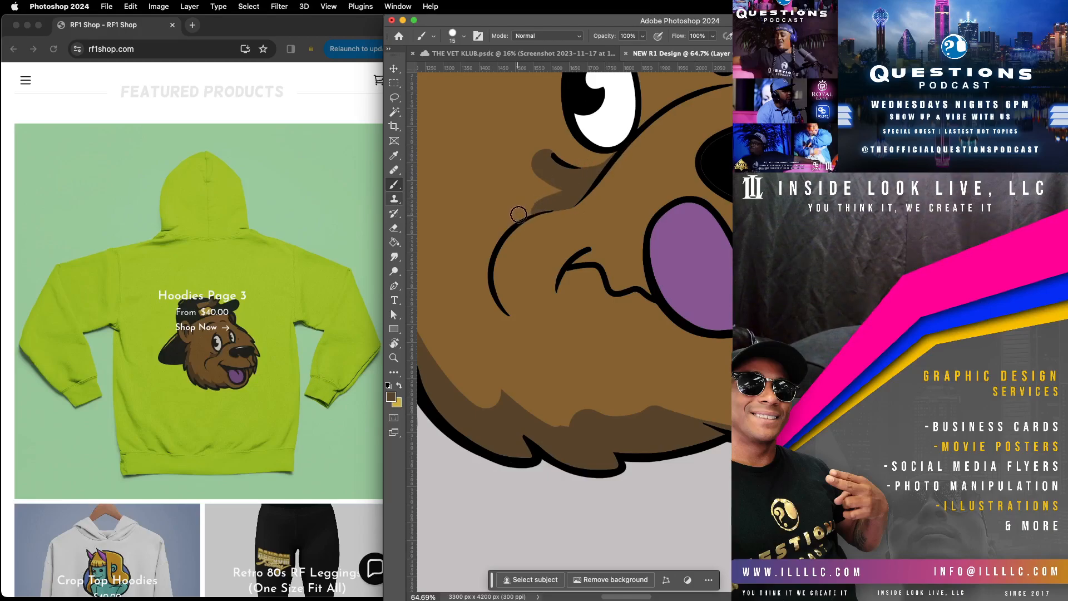
pyautogui.moveTo(562, 181)
pyautogui.mouseDown()
pyautogui.moveTo(543, 145)
pyautogui.moveTo(560, 133)
pyautogui.moveTo(537, 154)
pyautogui.moveTo(543, 195)
pyautogui.moveTo(537, 146)
pyautogui.moveTo(549, 186)
pyautogui.mouseUp()
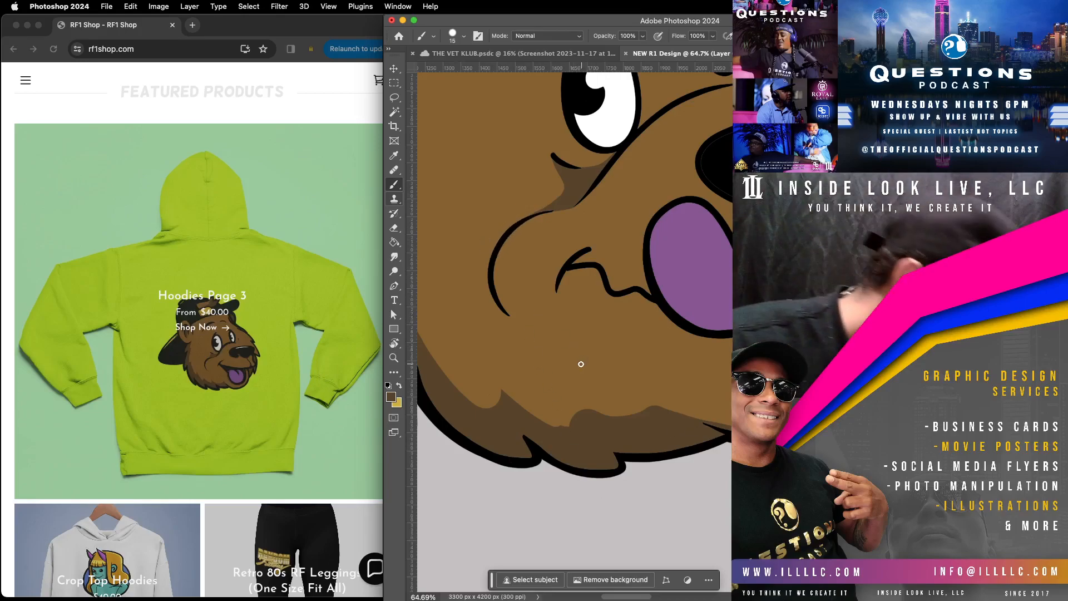
# Step: Reshape the upper edge of the chin shading into smooth curves ending in pointed fur tufts
pyautogui.moveTo(526, 393)
pyautogui.mouseDown()
pyautogui.moveTo(580, 437)
pyautogui.moveTo(571, 395)
pyautogui.mouseUp()
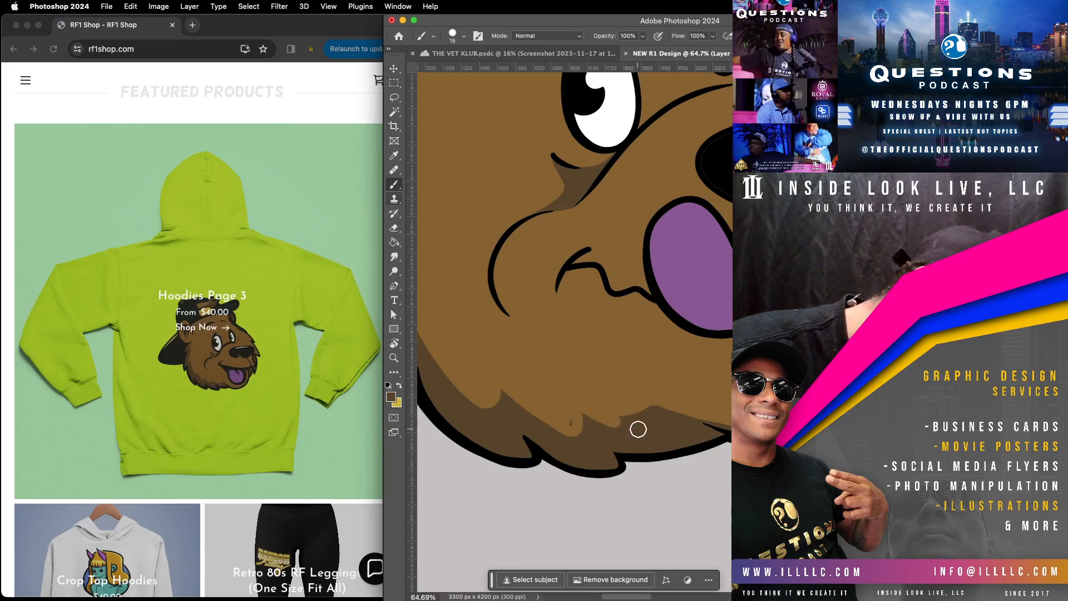
pyautogui.moveTo(675, 410)
pyautogui.mouseDown()
pyautogui.moveTo(602, 420)
pyautogui.moveTo(696, 393)
pyautogui.moveTo(689, 416)
pyautogui.mouseUp()
pyautogui.moveTo(575, 416)
pyautogui.mouseDown()
pyautogui.moveTo(566, 432)
pyautogui.moveTo(572, 415)
pyautogui.mouseUp()
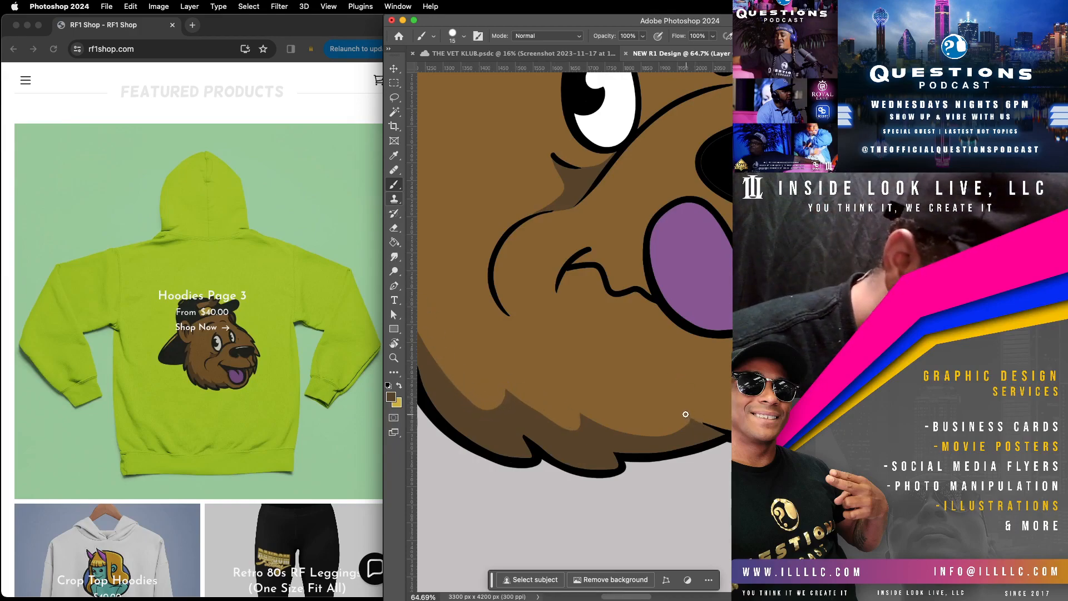
pyautogui.moveTo(686, 415); pyautogui.dragTo(727, 434)
pyautogui.moveTo(684, 409); pyautogui.dragTo(716, 422)
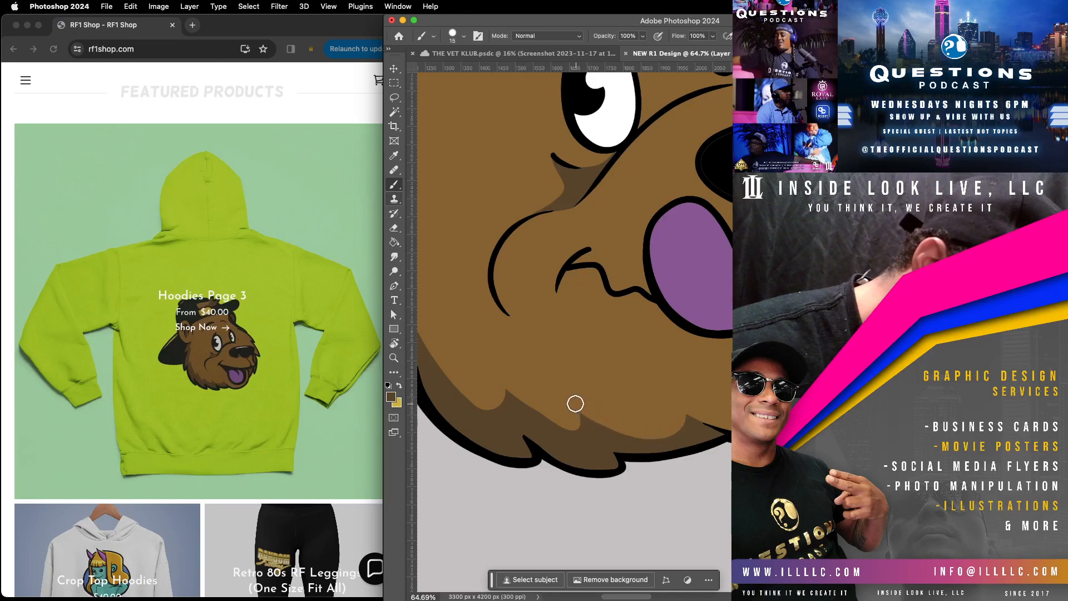
# Step: Form scalloped fur tufts along the inner edge of the shading from below the ear down to the jaw
pyautogui.moveTo(612, 239)
pyautogui.mouseDown()
pyautogui.moveTo(678, 270)
pyautogui.moveTo(620, 211)
pyautogui.mouseUp()
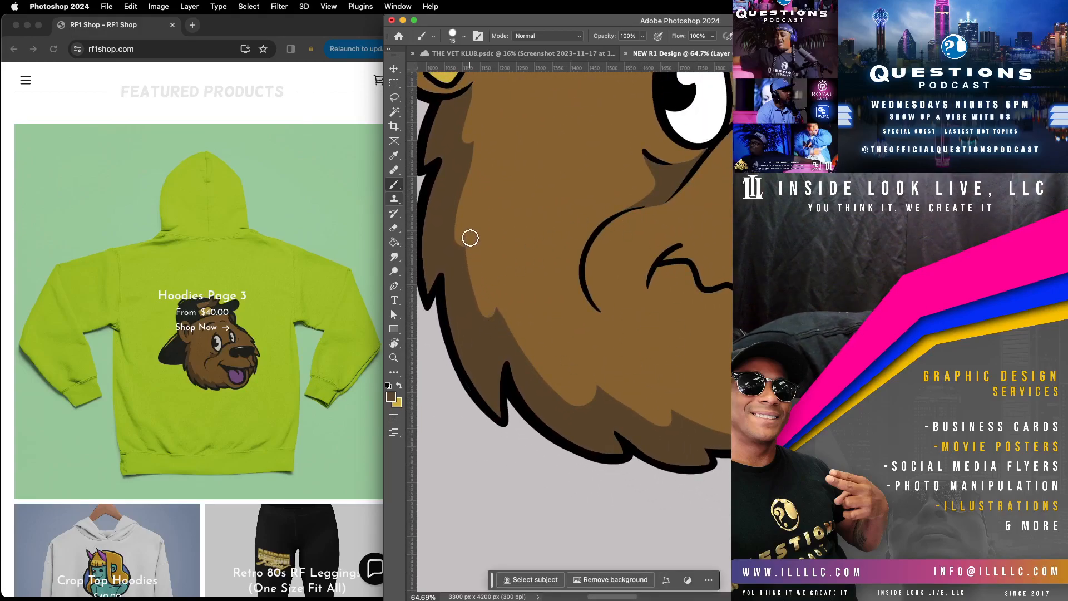
pyautogui.moveTo(471, 252)
pyautogui.mouseDown()
pyautogui.moveTo(489, 334)
pyautogui.moveTo(496, 293)
pyautogui.moveTo(510, 318)
pyautogui.mouseUp()
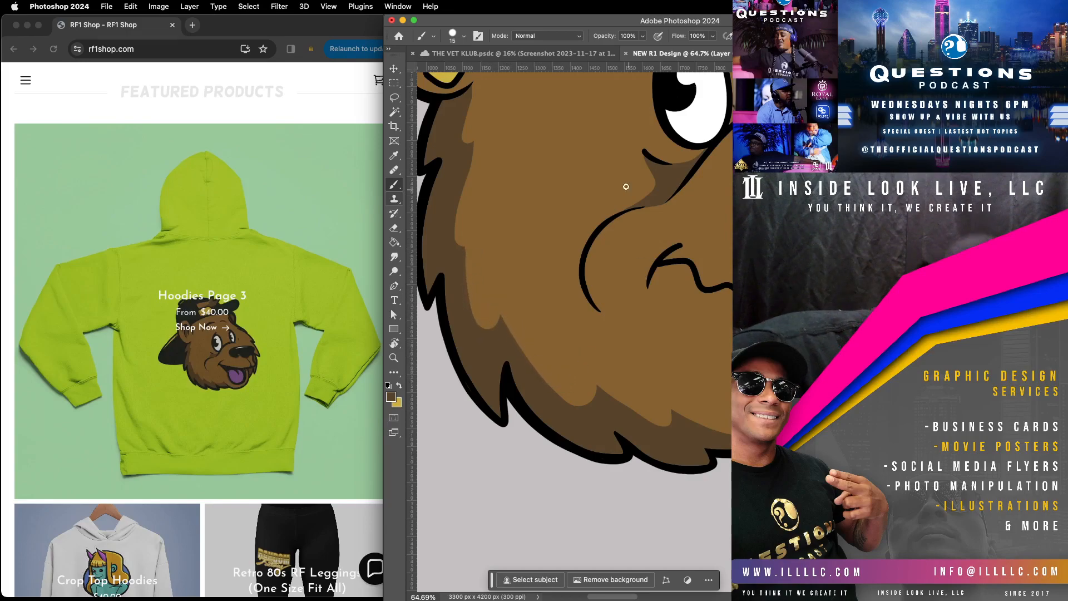
pyautogui.moveTo(553, 193); pyautogui.dragTo(604, 329)
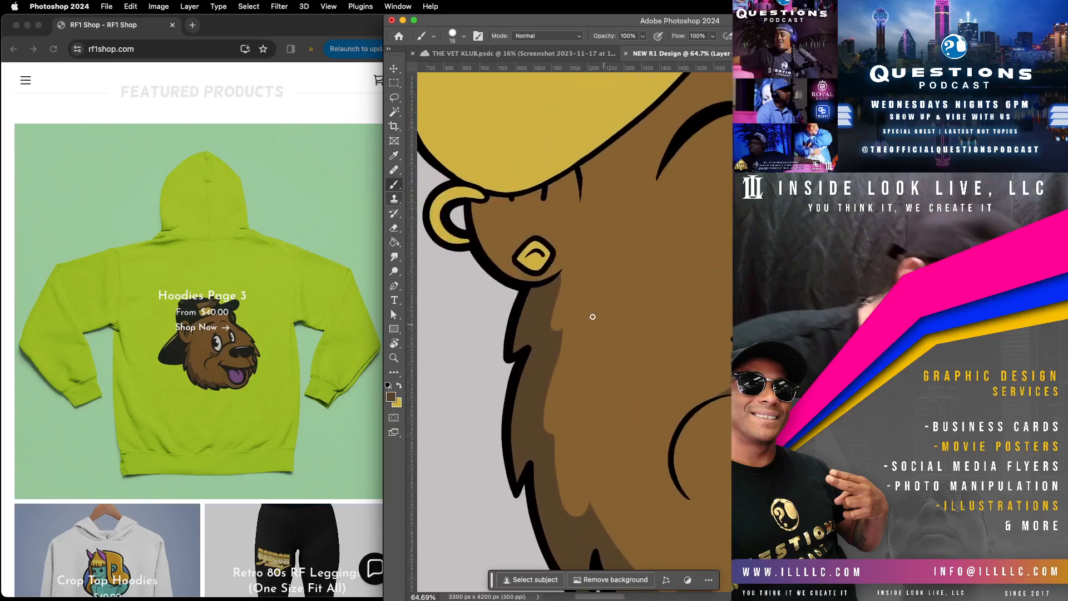
pyautogui.moveTo(557, 432); pyautogui.dragTo(566, 498)
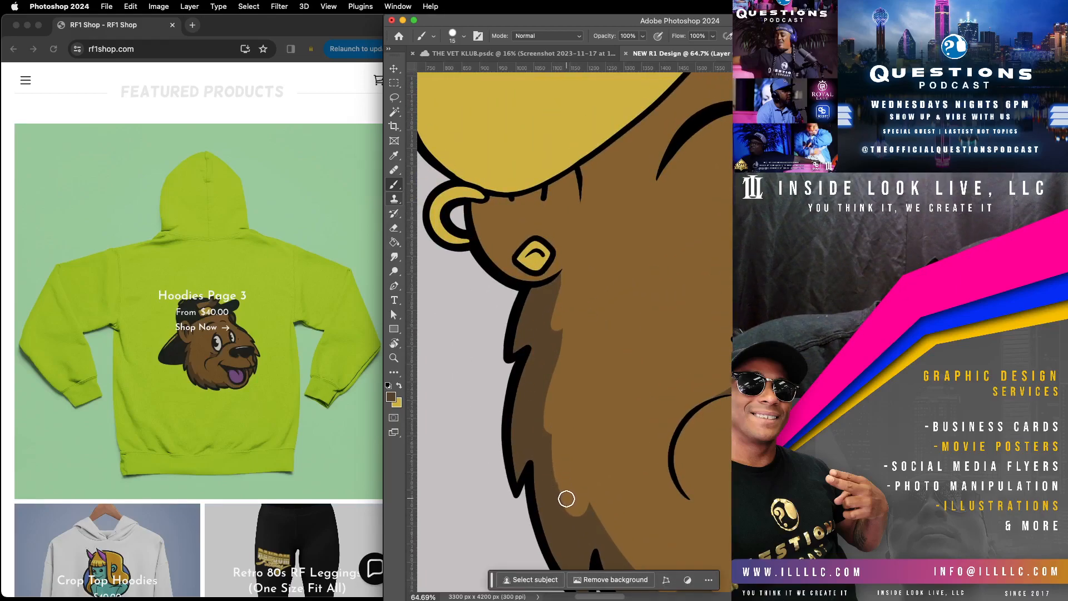
pyautogui.moveTo(568, 327)
pyautogui.mouseDown()
pyautogui.moveTo(540, 420)
pyautogui.moveTo(546, 435)
pyautogui.mouseUp()
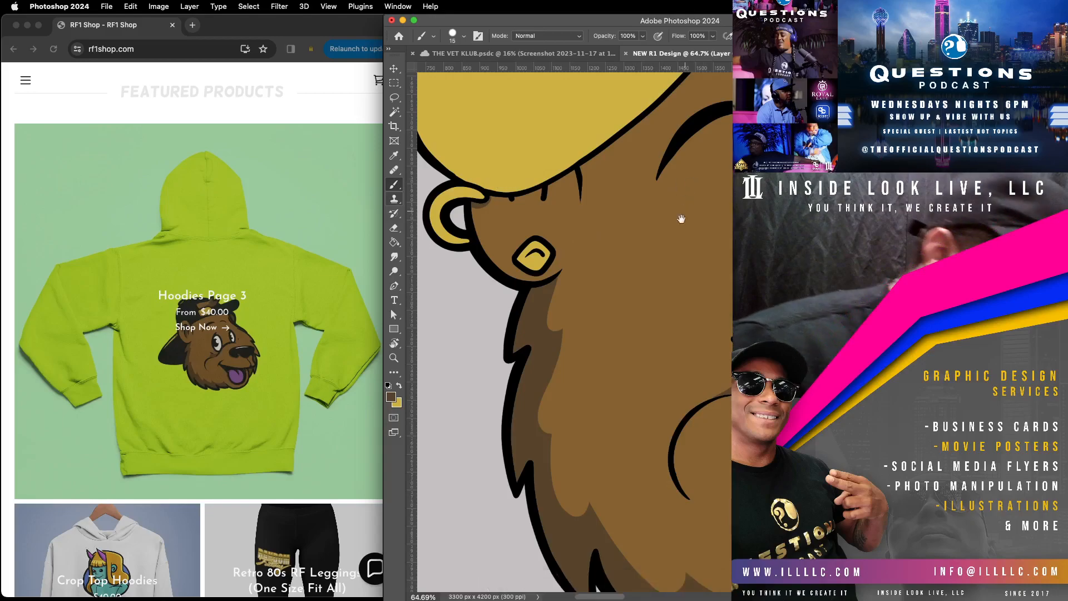
# Step: Paint a thin dark brown shadow on the head beneath the larger bow loop and the knot with the 15 px brush
pyautogui.moveTo(684, 210); pyautogui.dragTo(643, 380)
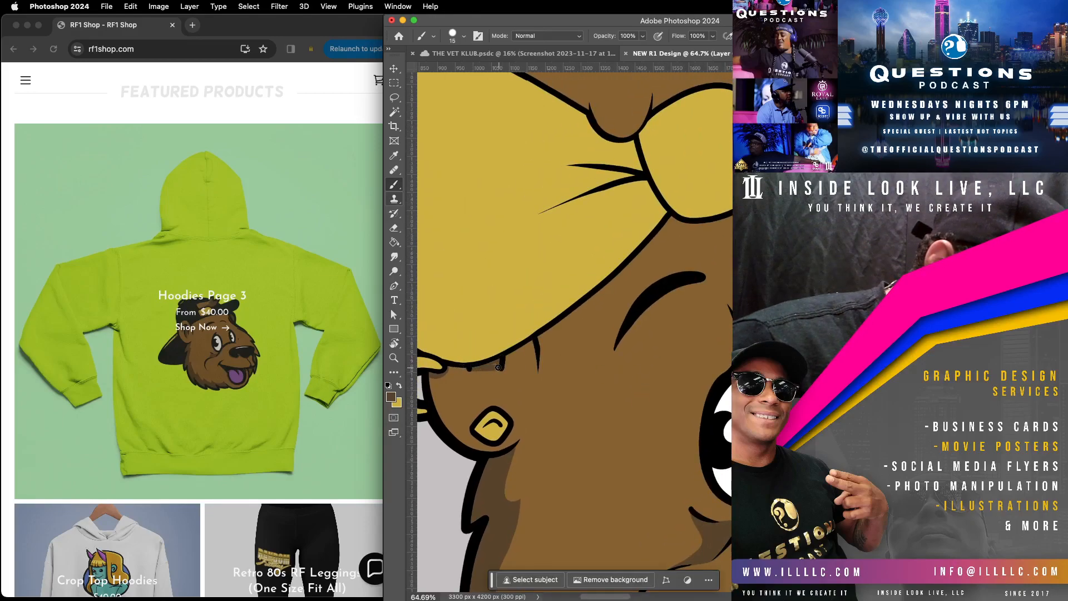
pyautogui.moveTo(474, 374); pyautogui.dragTo(500, 371)
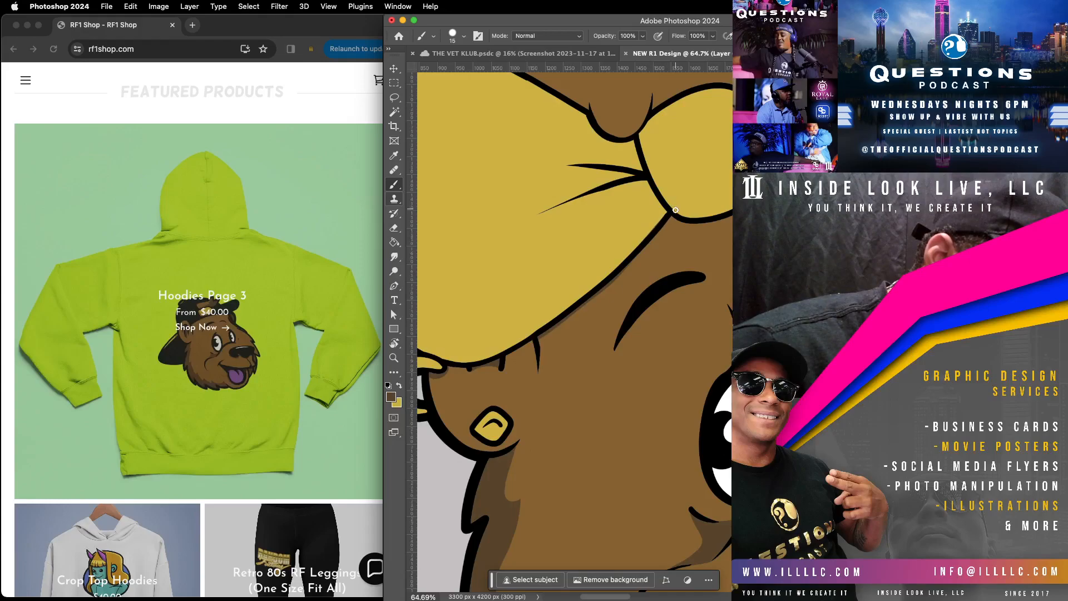
pyautogui.moveTo(670, 220); pyautogui.dragTo(539, 348)
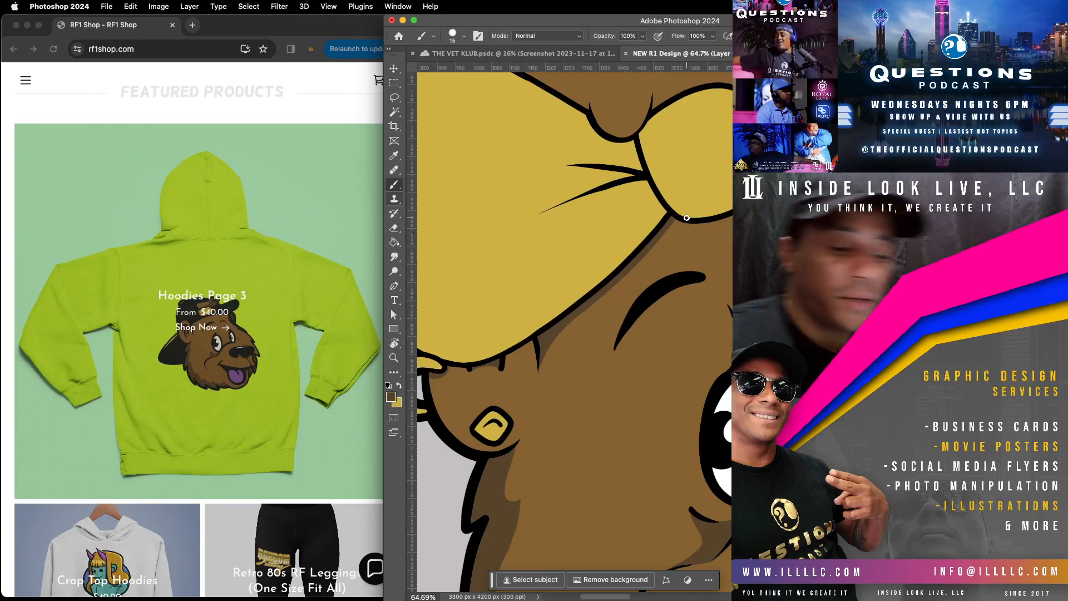
pyautogui.moveTo(767, 365)
pyautogui.mouseDown()
pyautogui.moveTo(634, 472)
pyautogui.moveTo(688, 486)
pyautogui.mouseUp()
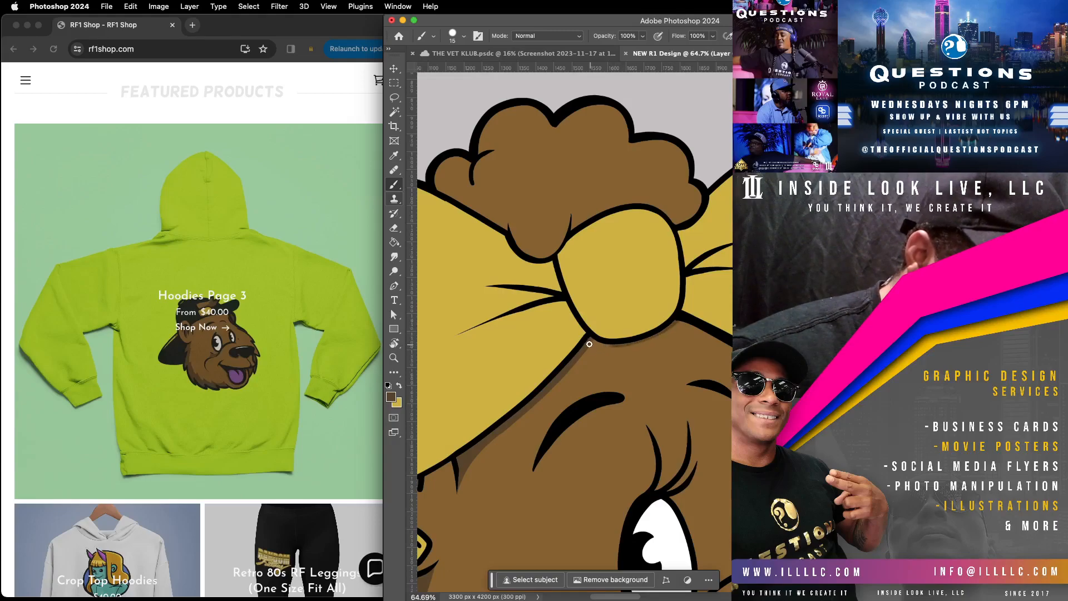
pyautogui.moveTo(590, 344)
pyautogui.mouseDown()
pyautogui.moveTo(616, 350)
pyautogui.moveTo(668, 332)
pyautogui.mouseUp()
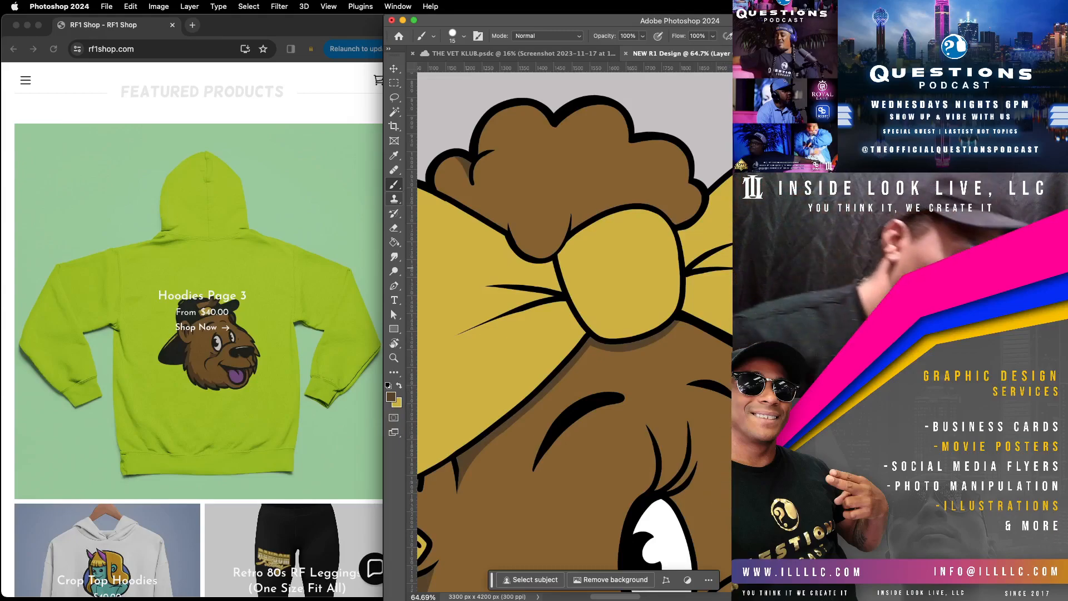
# Step: Sample the mid-brown fur colour from the forehead and set the Hard Round brush to 73 px
pyautogui.click(396, 158)
pyautogui.click(666, 352)
pyautogui.click(394, 185)
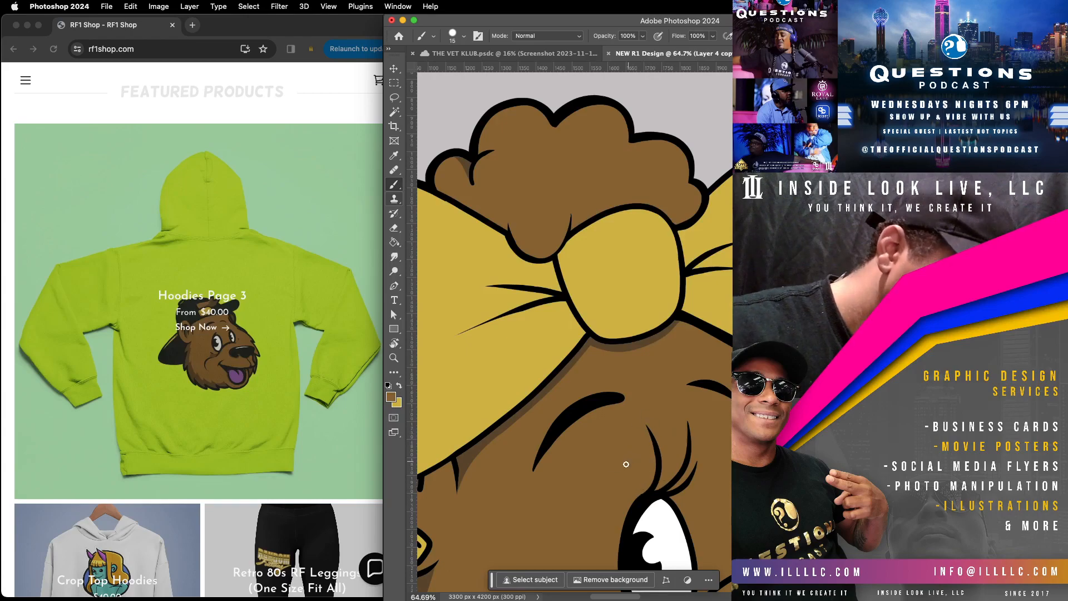
pyautogui.scroll(-10, 630, 460)
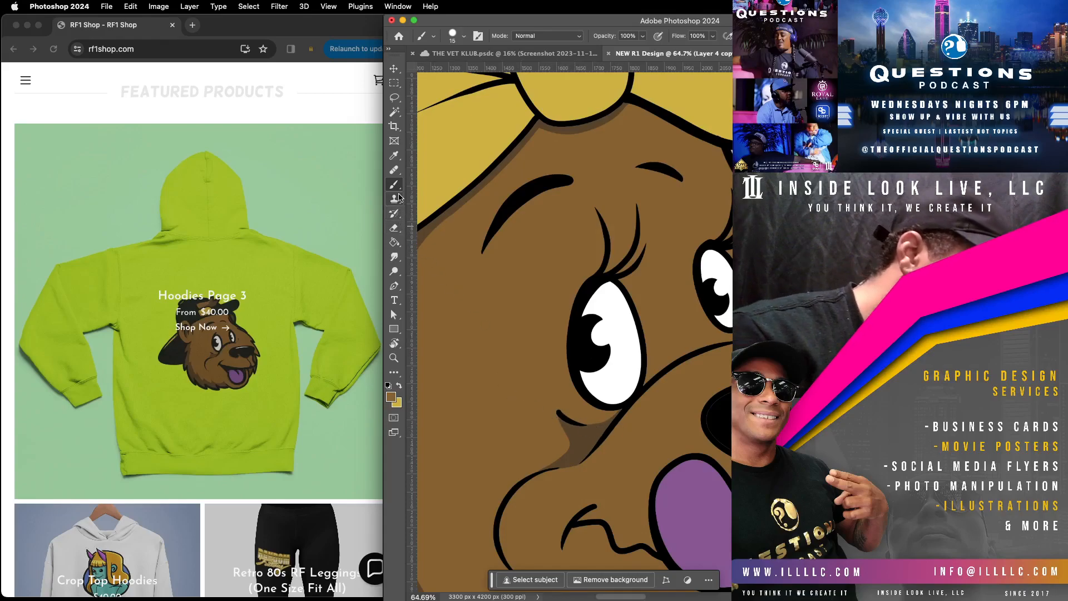
pyautogui.click(465, 36)
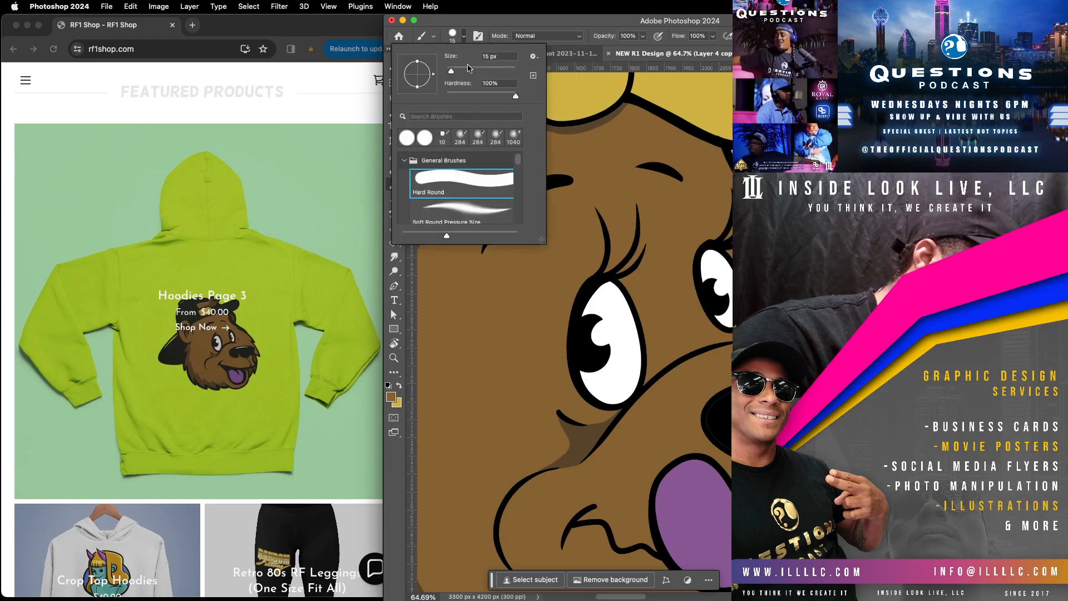
pyautogui.click(708, 400)
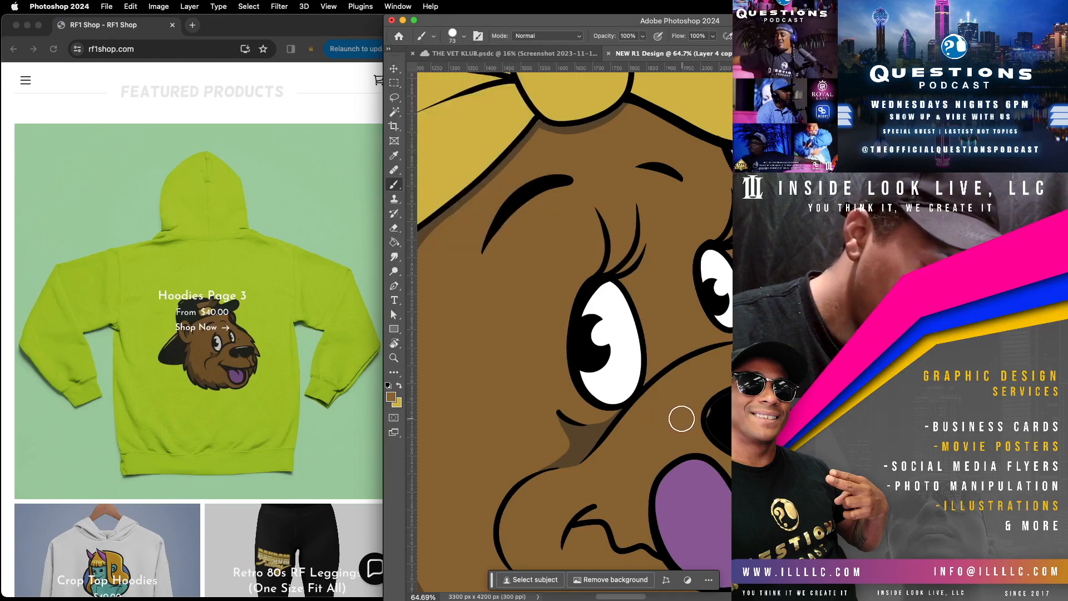
pyautogui.moveTo(681, 406); pyautogui.dragTo(608, 436)
# Step: Paint over the thin seam just inside the nose's outline in sampled black with the brush set to 22 px
pyautogui.click(399, 158)
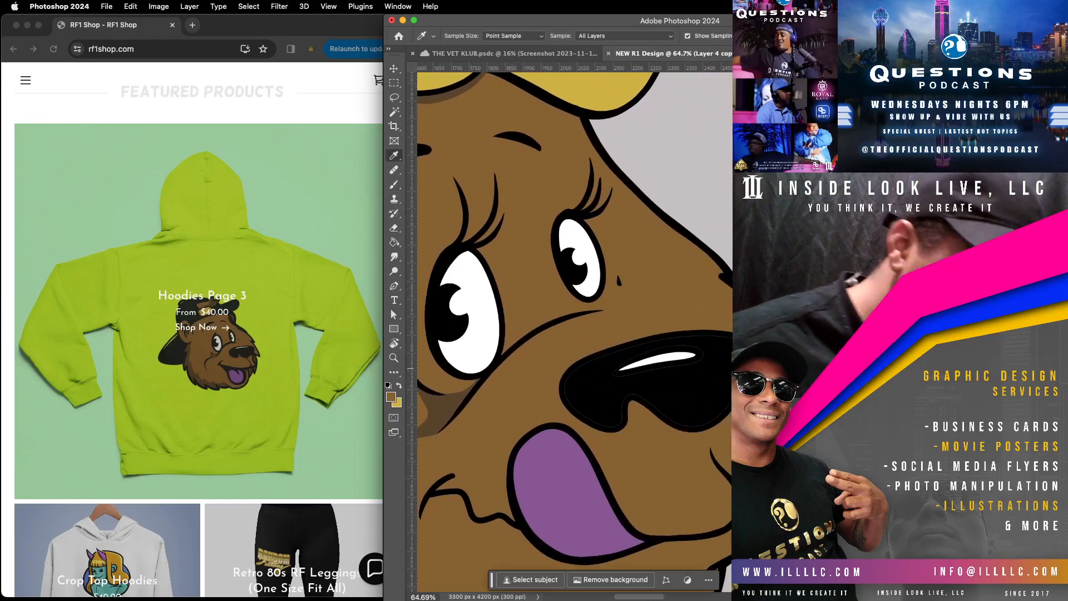
pyautogui.press('b')
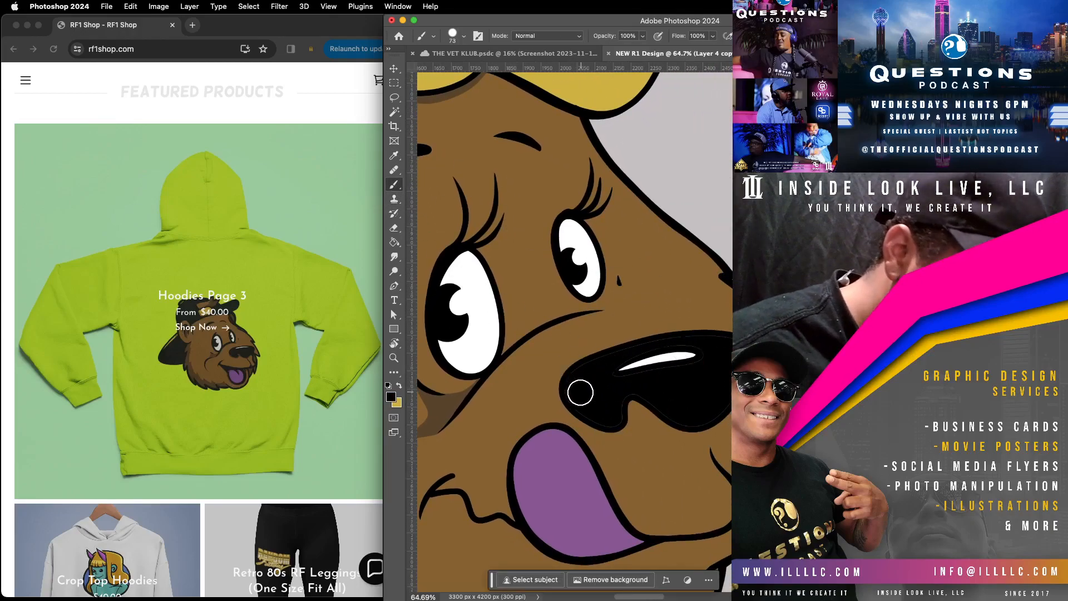
pyautogui.click(394, 358)
pyautogui.moveTo(728, 339); pyautogui.dragTo(770, 325)
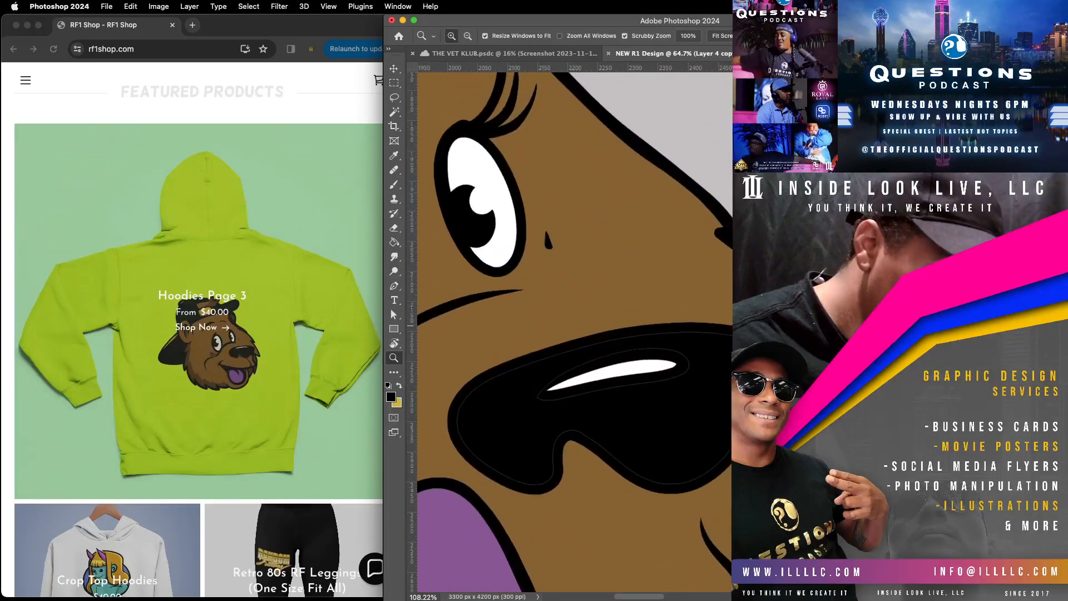
pyautogui.click(394, 184)
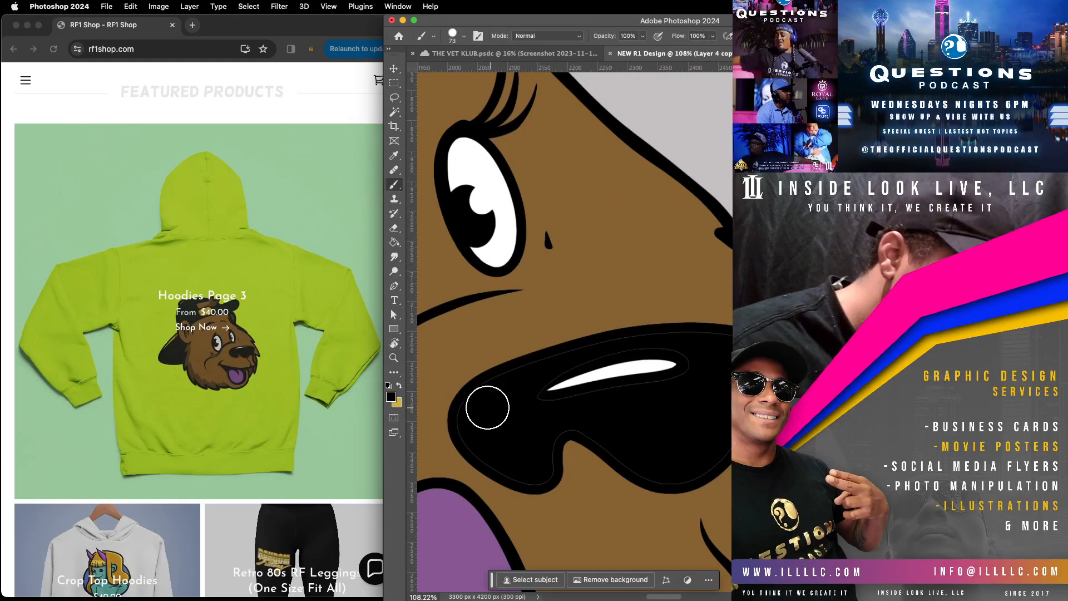
pyautogui.click(465, 36)
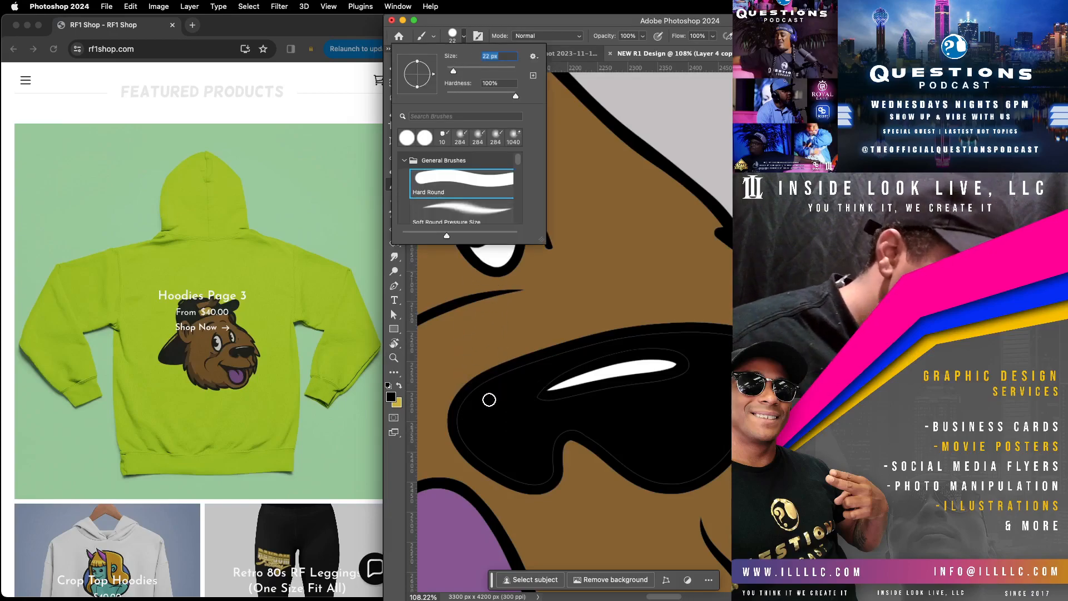
pyautogui.moveTo(468, 406)
pyautogui.mouseDown()
pyautogui.moveTo(504, 375)
pyautogui.moveTo(615, 336)
pyautogui.moveTo(707, 331)
pyautogui.mouseUp()
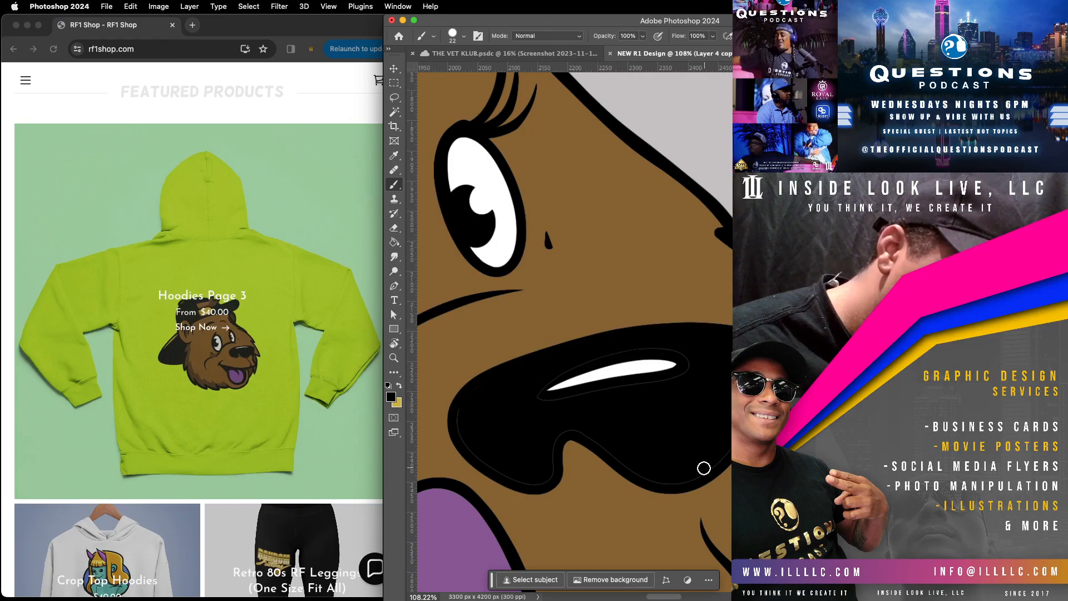
pyautogui.moveTo(692, 479)
pyautogui.mouseDown()
pyautogui.moveTo(653, 484)
pyautogui.moveTo(575, 425)
pyautogui.mouseUp()
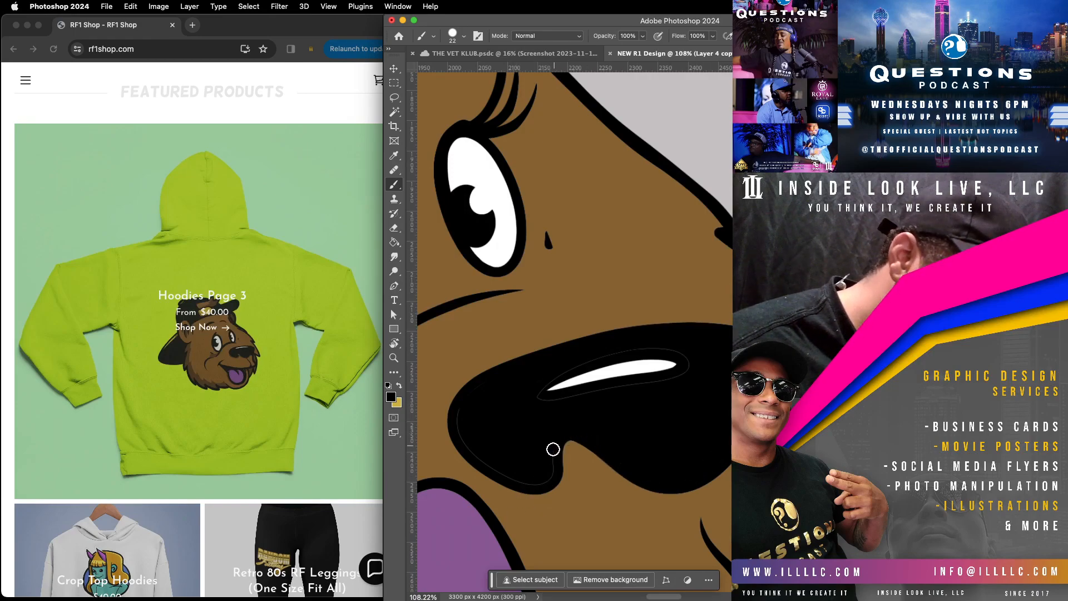
pyautogui.moveTo(549, 483)
pyautogui.mouseDown()
pyautogui.moveTo(466, 455)
pyautogui.moveTo(452, 433)
pyautogui.moveTo(455, 406)
pyautogui.moveTo(476, 383)
pyautogui.mouseUp()
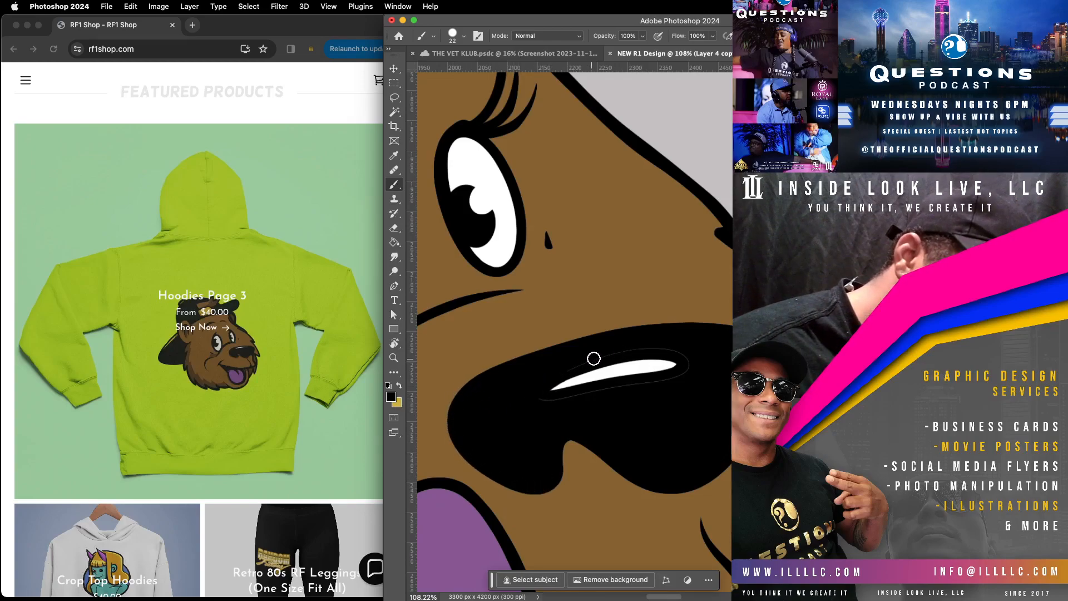
# Step: Cover the seam around the white nose highlight and along the far end of the nose in black
pyautogui.moveTo(596, 399); pyautogui.dragTo(520, 401)
pyautogui.moveTo(601, 392); pyautogui.dragTo(726, 373)
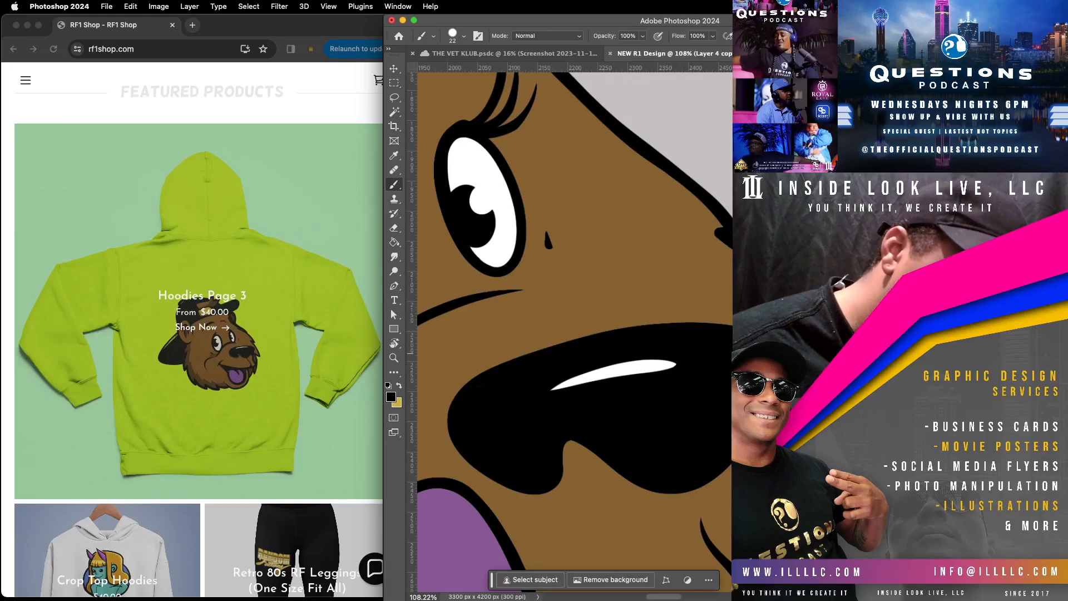
pyautogui.hscroll(5, 653, 338)
pyautogui.moveTo(622, 323)
pyautogui.mouseDown()
pyautogui.moveTo(645, 338)
pyautogui.moveTo(658, 375)
pyautogui.moveTo(629, 430)
pyautogui.mouseUp()
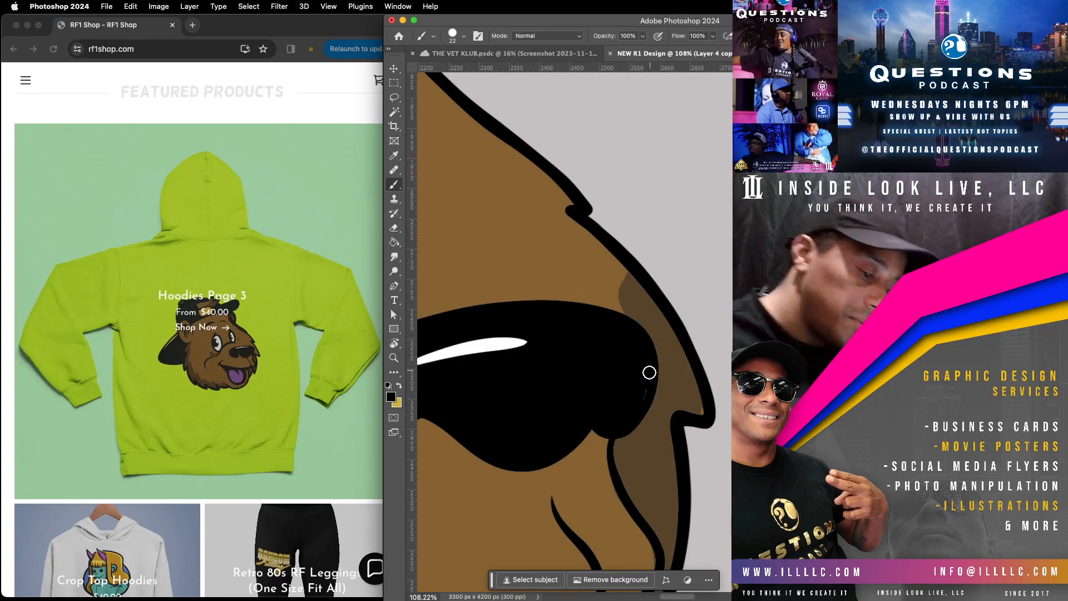
# Step: Select the dark brown shading layer beside the nose and sample its colour for the brush
pyautogui.click(400, 69)
pyautogui.keyDown('super'); pyautogui.click(656, 321); pyautogui.keyUp('super')
pyautogui.moveTo(637, 394)
pyautogui.mouseDown()
pyautogui.moveTo(643, 387)
pyautogui.moveTo(626, 420)
pyautogui.mouseUp()
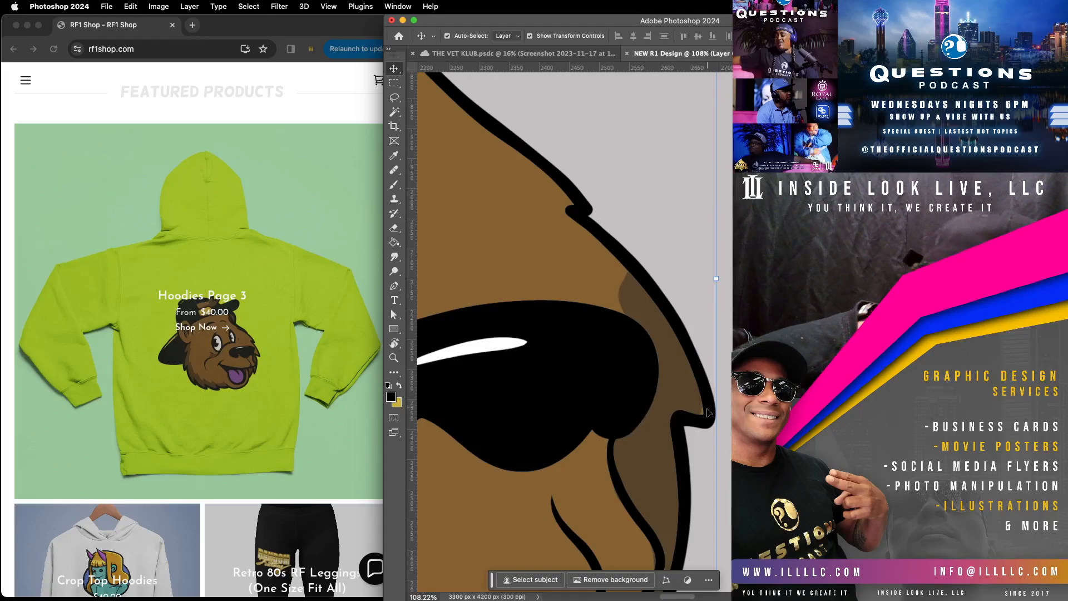
pyautogui.click(395, 156)
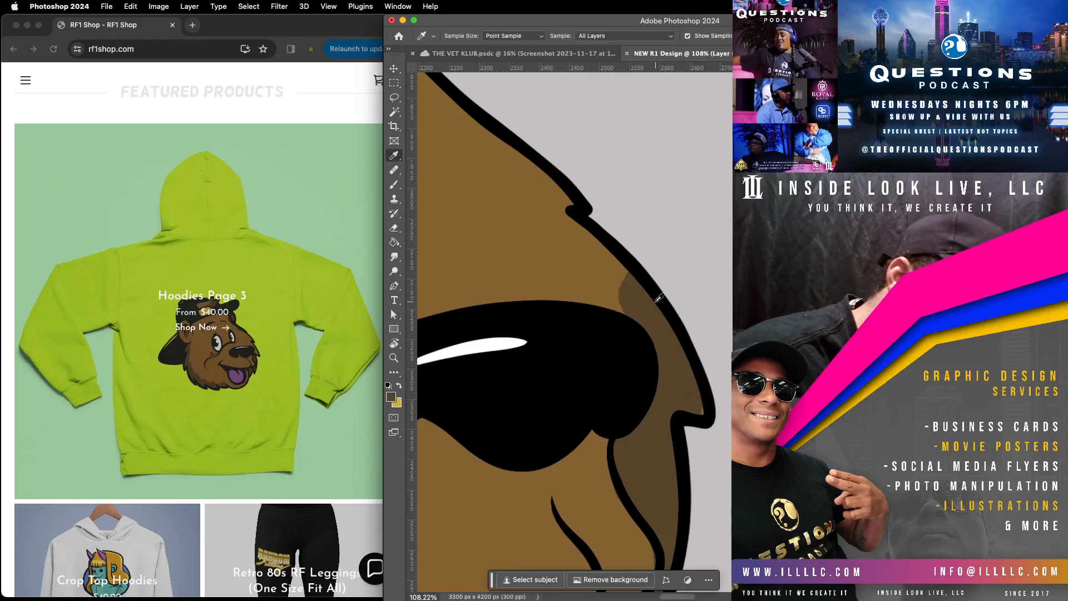
pyautogui.click(395, 186)
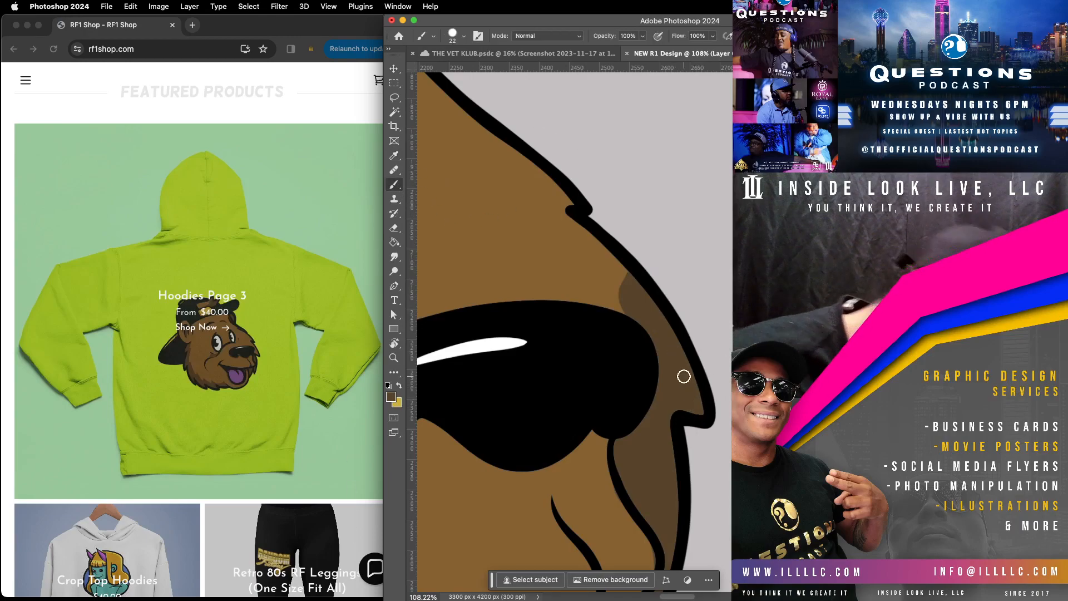
# Step: Select the fur colour layer at the hair puff and sample its mid-brown for the brush
pyautogui.press('z')
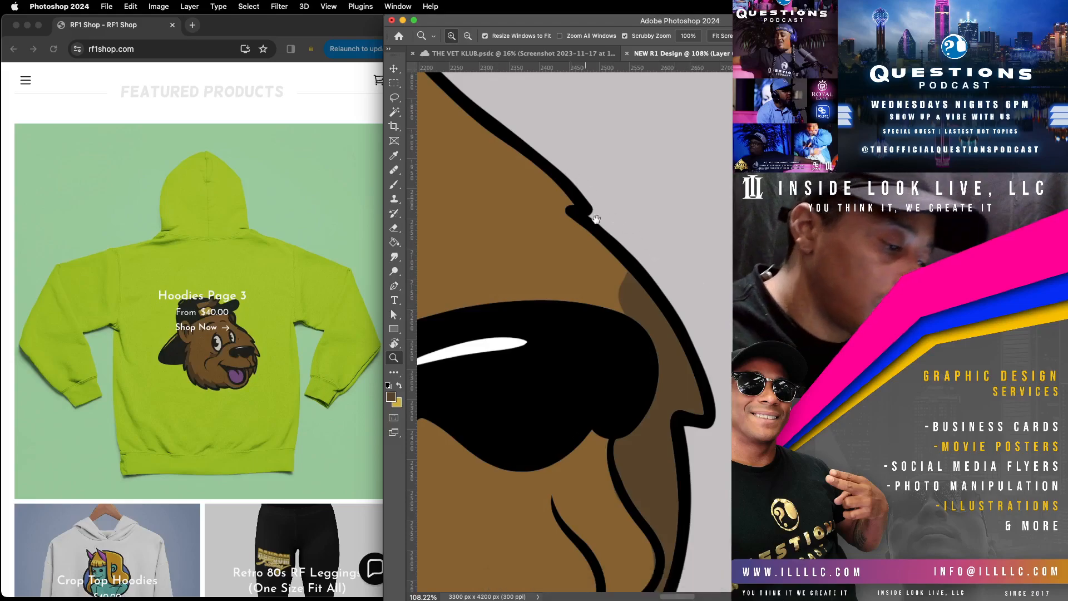
pyautogui.moveTo(592, 212); pyautogui.dragTo(679, 365)
pyautogui.moveTo(578, 326); pyautogui.dragTo(628, 398)
pyautogui.moveTo(504, 189); pyautogui.dragTo(684, 432)
pyautogui.moveTo(614, 404); pyautogui.dragTo(693, 348)
pyautogui.moveTo(619, 440); pyautogui.dragTo(718, 366)
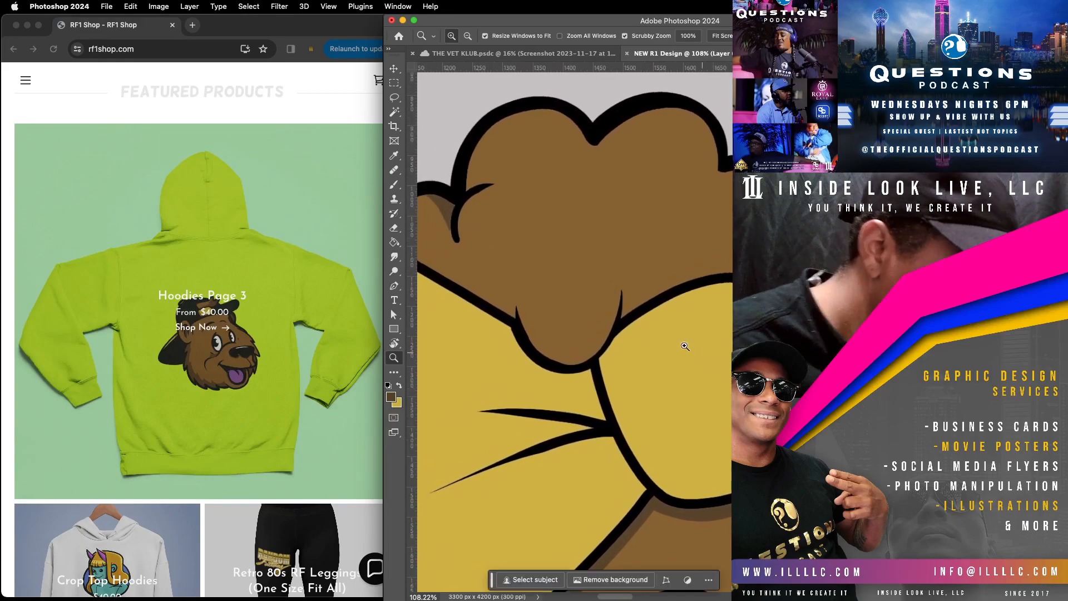
pyautogui.click(396, 186)
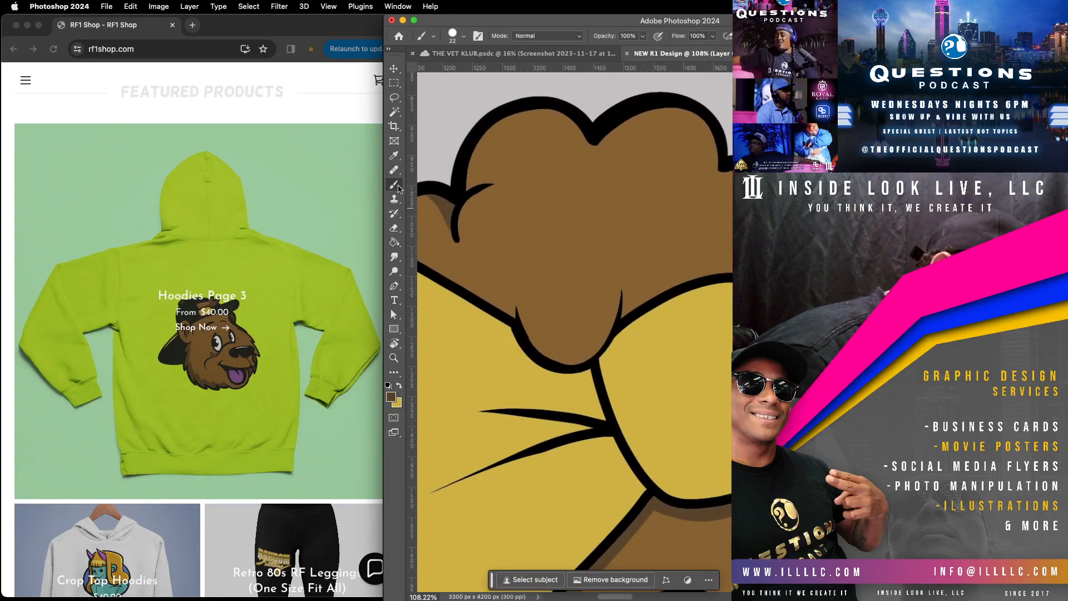
pyautogui.click(395, 70)
pyautogui.click(538, 159)
pyautogui.click(396, 155)
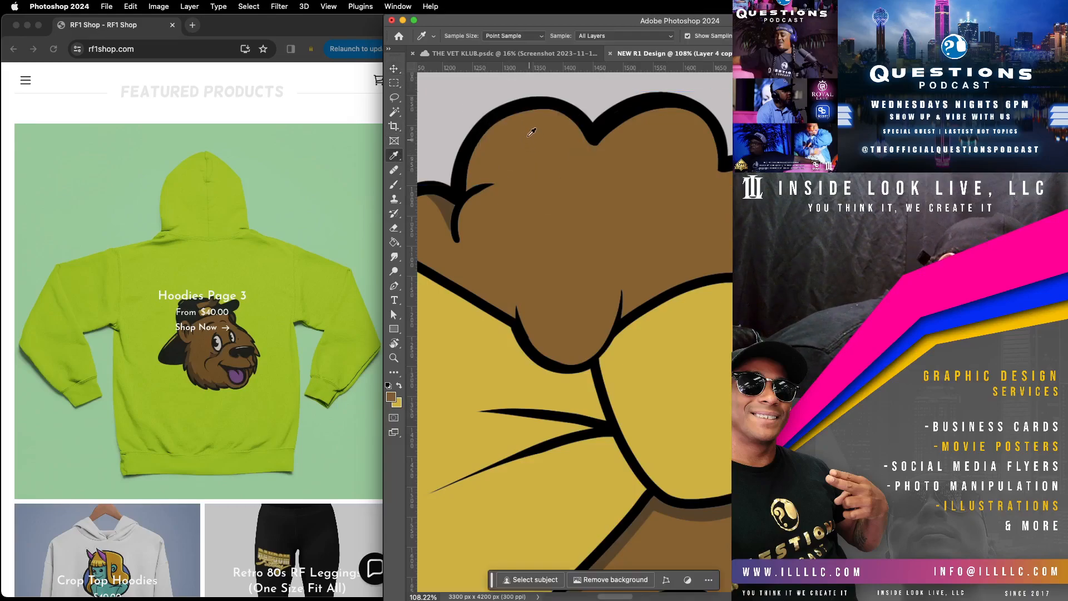
pyautogui.click(394, 184)
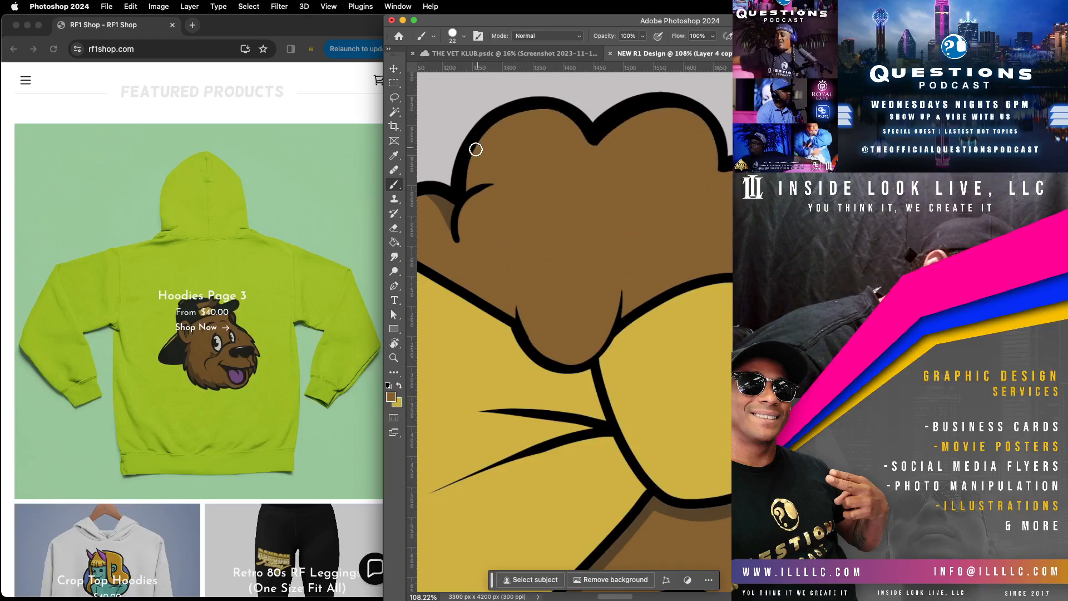
# Step: Repaint the bow's lower edge above the ear in its sampled yellow, and return the brush to the mid-brown fur colour
pyautogui.moveTo(663, 455); pyautogui.dragTo(706, 350)
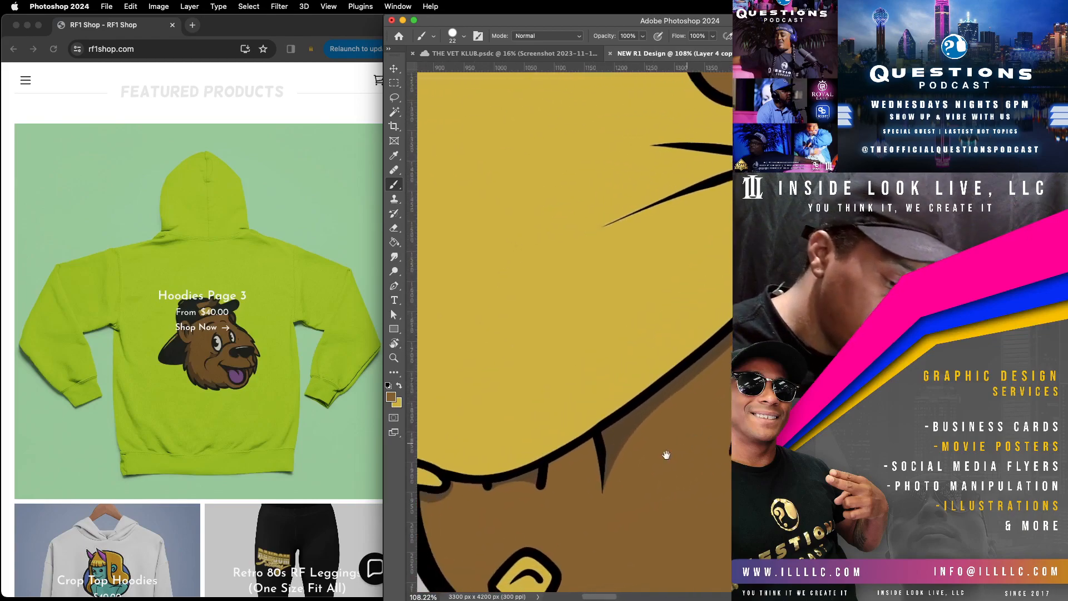
pyautogui.moveTo(675, 448); pyautogui.dragTo(709, 361)
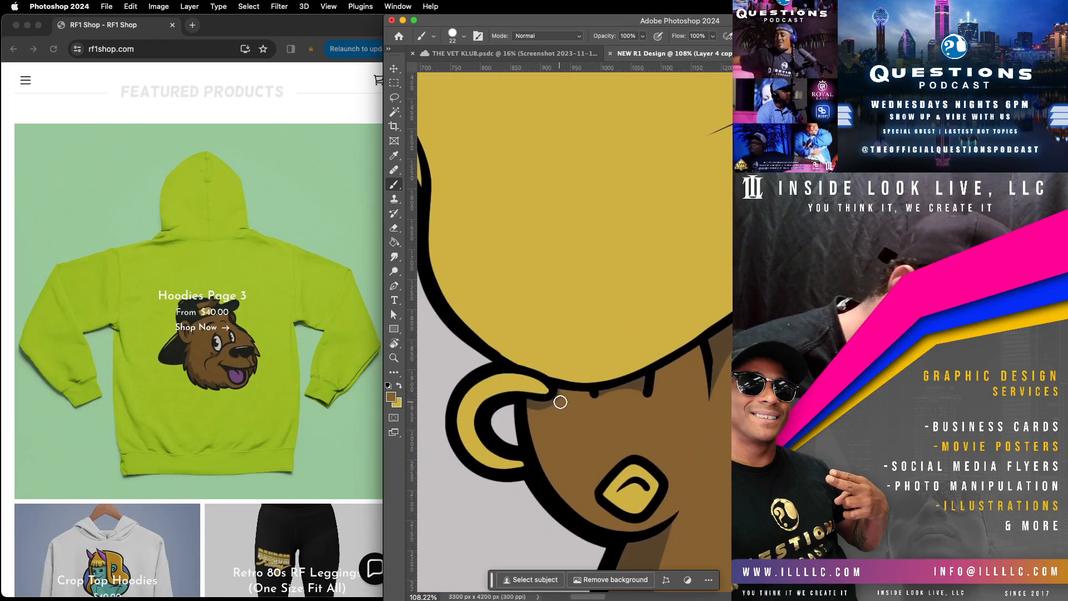
pyautogui.moveTo(585, 393); pyautogui.dragTo(689, 355)
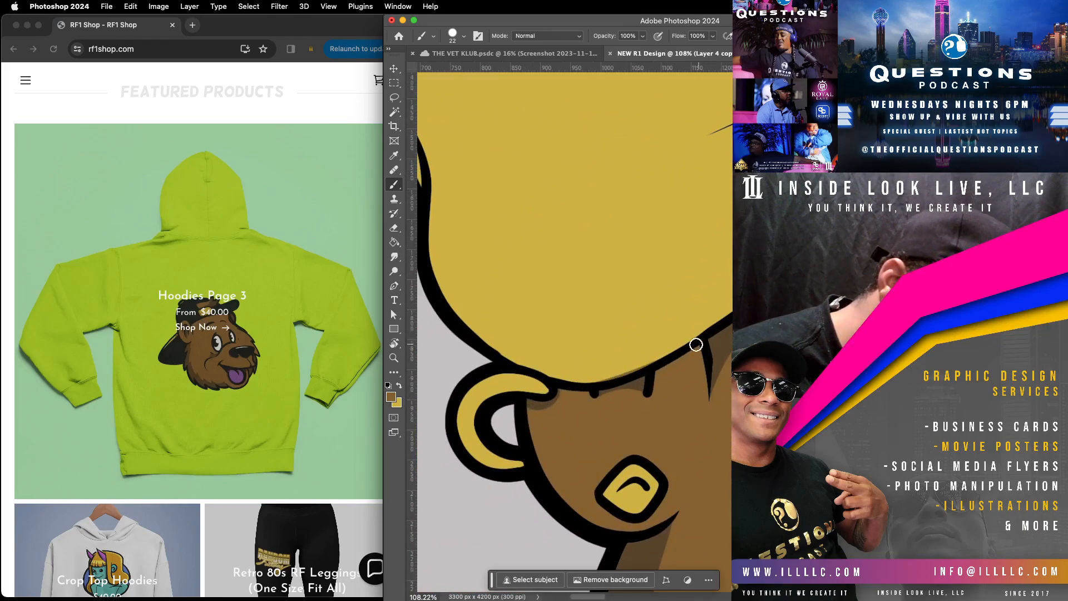
pyautogui.moveTo(594, 377); pyautogui.dragTo(609, 375)
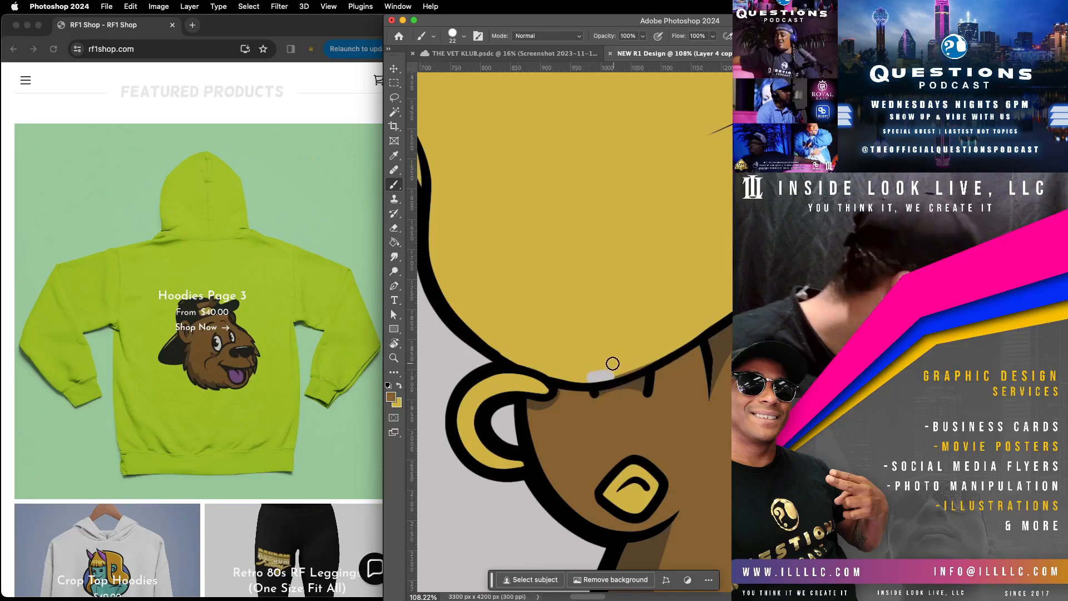
pyautogui.keyDown('alt'); pyautogui.click(628, 306); pyautogui.keyUp('alt')
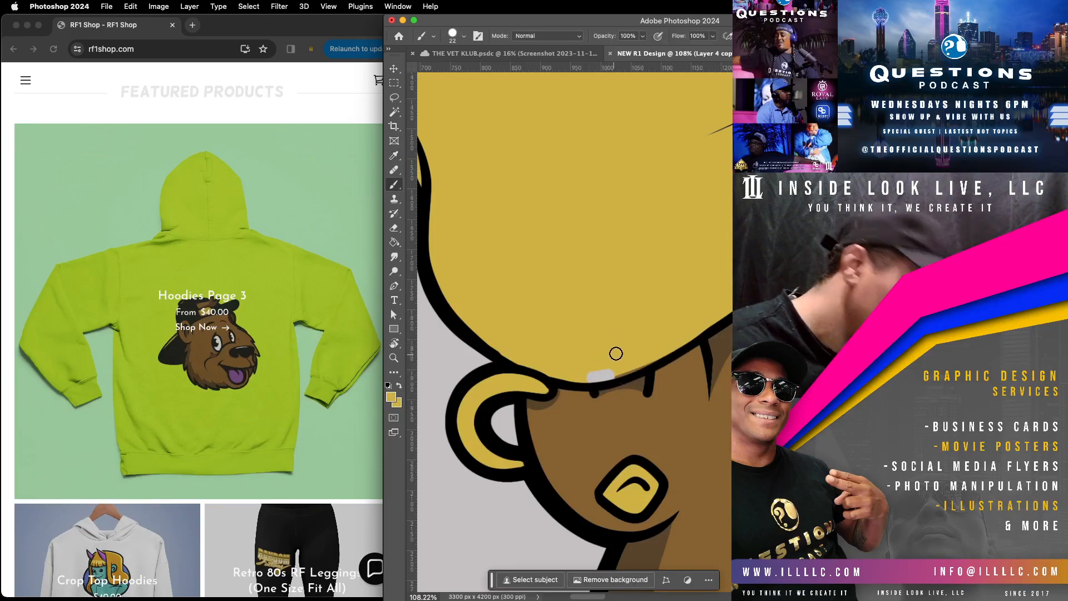
pyautogui.moveTo(577, 379)
pyautogui.mouseDown()
pyautogui.moveTo(660, 352)
pyautogui.moveTo(601, 382)
pyautogui.moveTo(695, 331)
pyautogui.mouseUp()
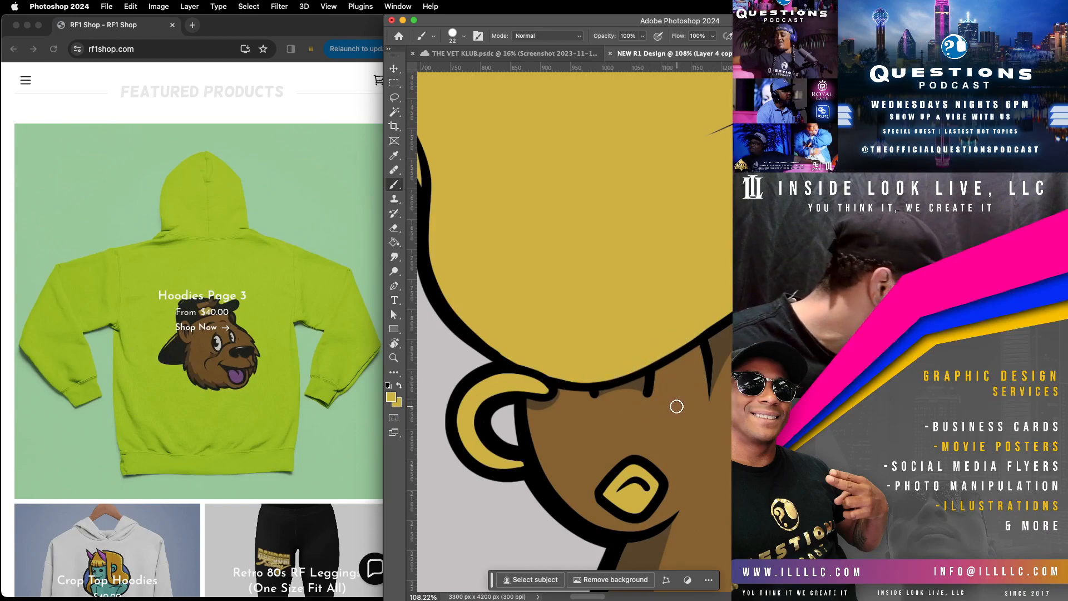
pyautogui.press('i')
pyautogui.press('b')
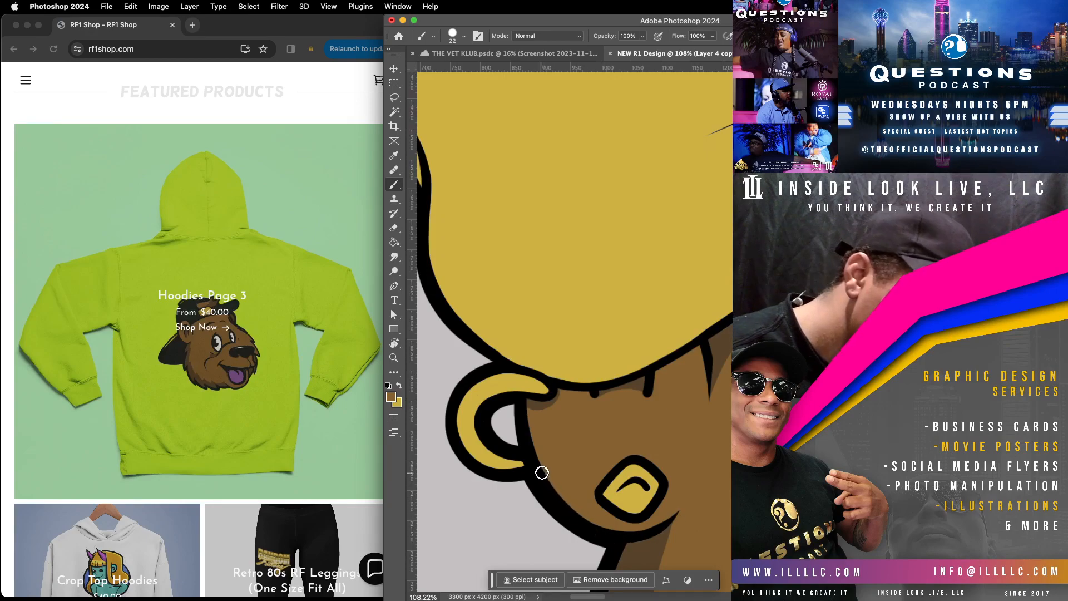
# Step: Inspect the fur shading and outline along the cheek, jaw and chin for gaps and rough edges
pyautogui.moveTo(701, 452); pyautogui.dragTo(549, 155)
pyautogui.moveTo(677, 405)
pyautogui.mouseDown()
pyautogui.moveTo(670, 205)
pyautogui.moveTo(651, 145)
pyautogui.mouseUp()
pyautogui.moveTo(672, 481); pyautogui.dragTo(662, 471)
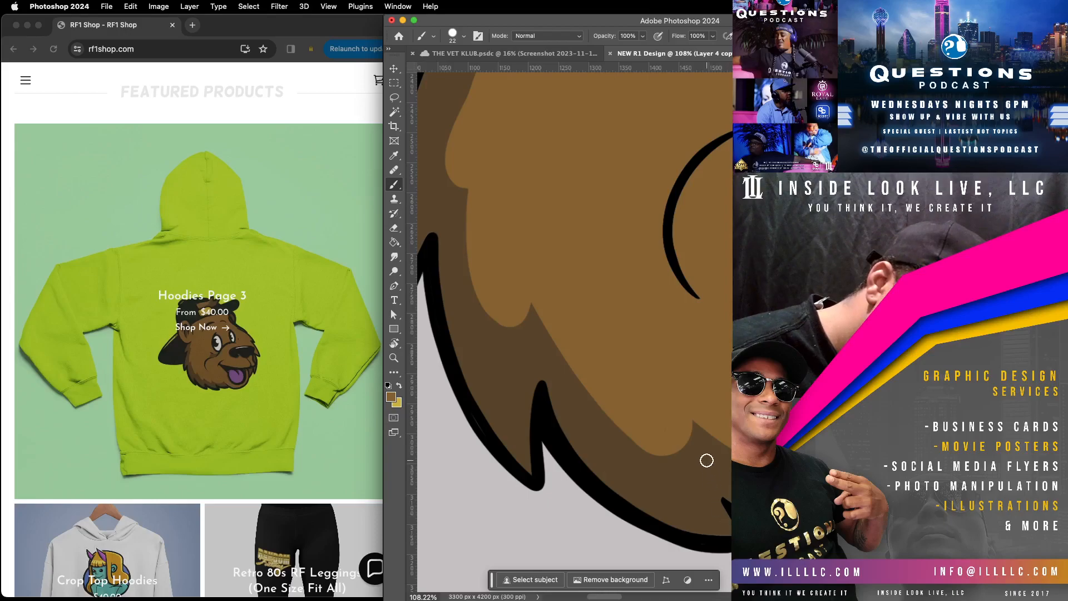
pyautogui.moveTo(725, 486); pyautogui.dragTo(493, 323)
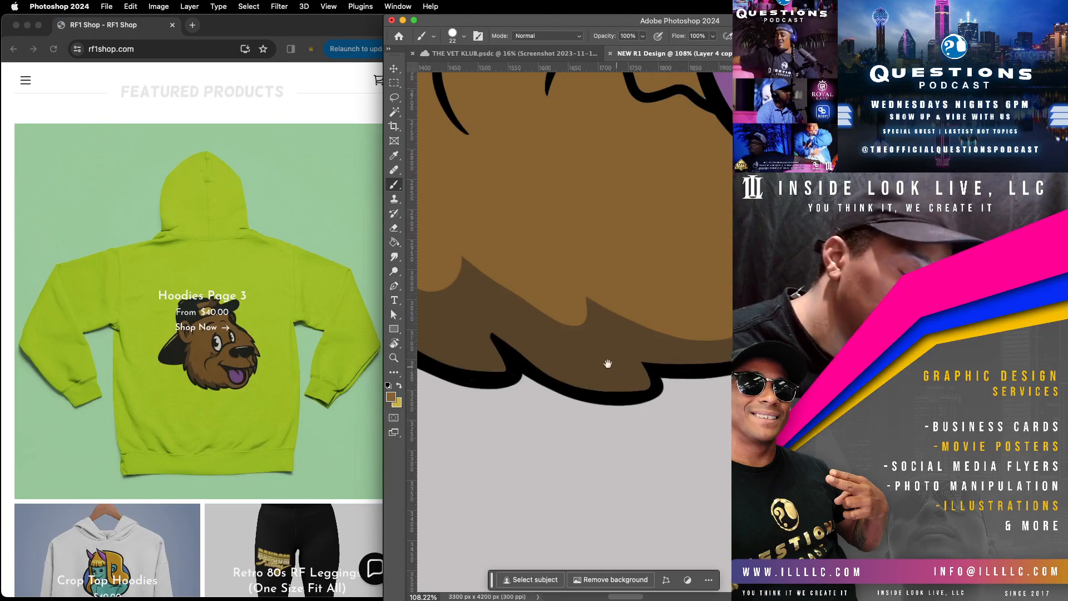
pyautogui.moveTo(544, 308); pyautogui.dragTo(577, 541)
pyautogui.moveTo(756, 279); pyautogui.dragTo(756, 307)
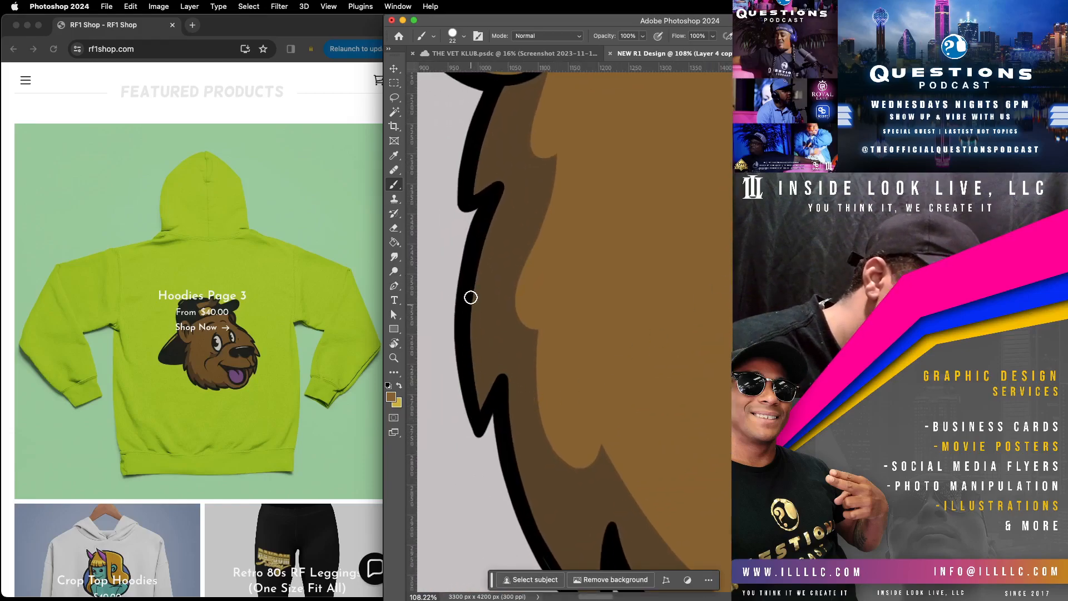
pyautogui.moveTo(753, 286); pyautogui.dragTo(512, 557)
pyautogui.moveTo(706, 469); pyautogui.dragTo(621, 300)
pyautogui.moveTo(690, 419); pyautogui.dragTo(654, 301)
# Step: Repaint the tip of the upper lip below the nose with the sampled mid-brown fur colour
pyautogui.moveTo(699, 384)
pyautogui.mouseDown()
pyautogui.moveTo(685, 426)
pyautogui.moveTo(698, 490)
pyautogui.moveTo(710, 426)
pyautogui.moveTo(649, 434)
pyautogui.mouseUp()
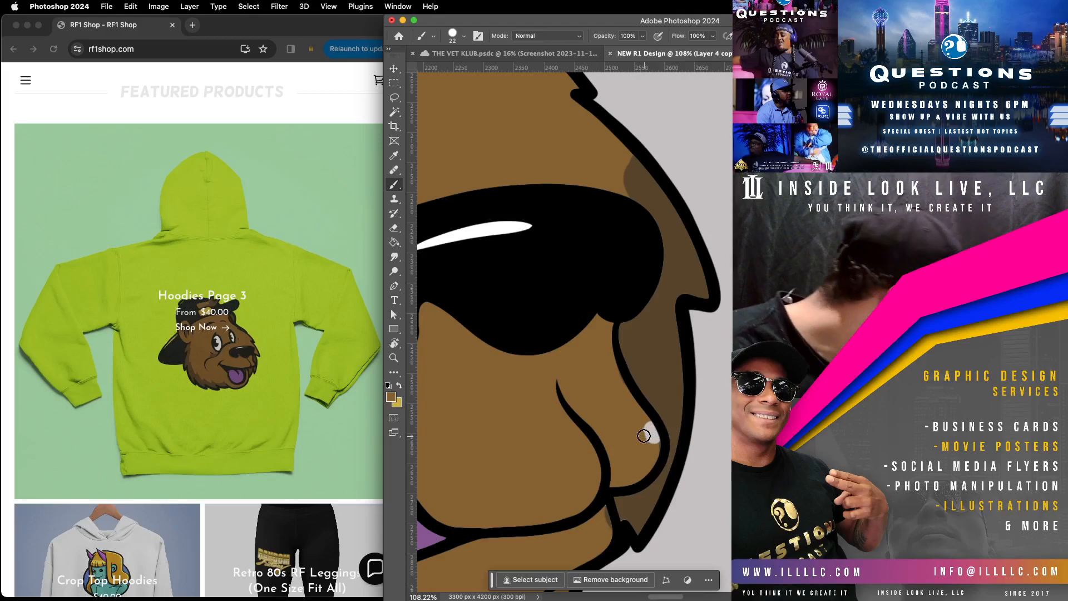
pyautogui.keyDown('alt'); pyautogui.click(624, 400); pyautogui.keyUp('alt')
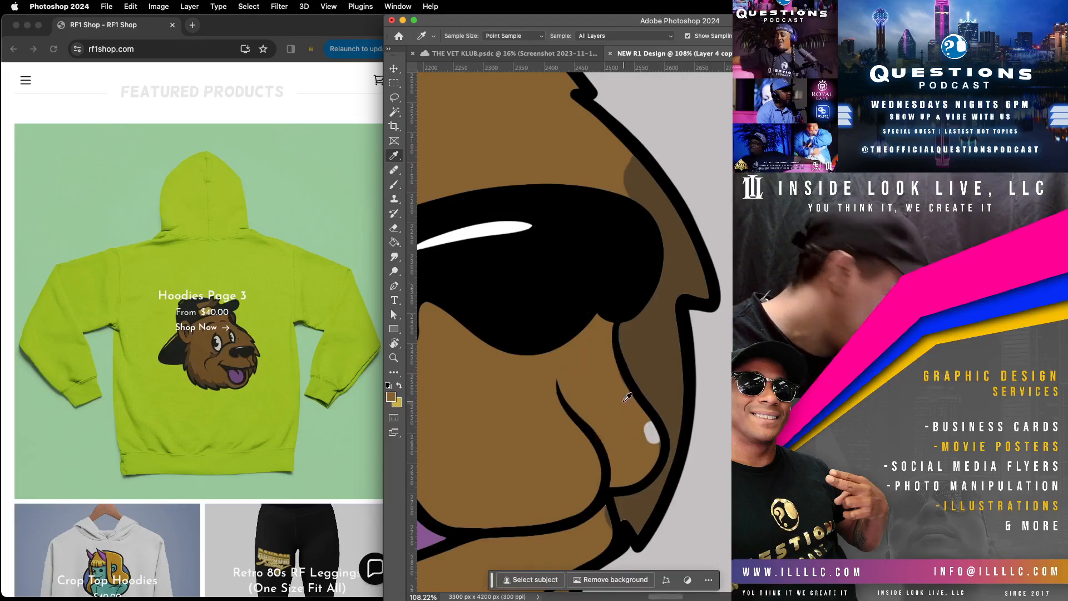
pyautogui.moveTo(644, 427)
pyautogui.mouseDown()
pyautogui.moveTo(652, 458)
pyautogui.moveTo(649, 415)
pyautogui.moveTo(659, 456)
pyautogui.moveTo(646, 410)
pyautogui.moveTo(658, 460)
pyautogui.moveTo(653, 415)
pyautogui.moveTo(643, 478)
pyautogui.mouseUp()
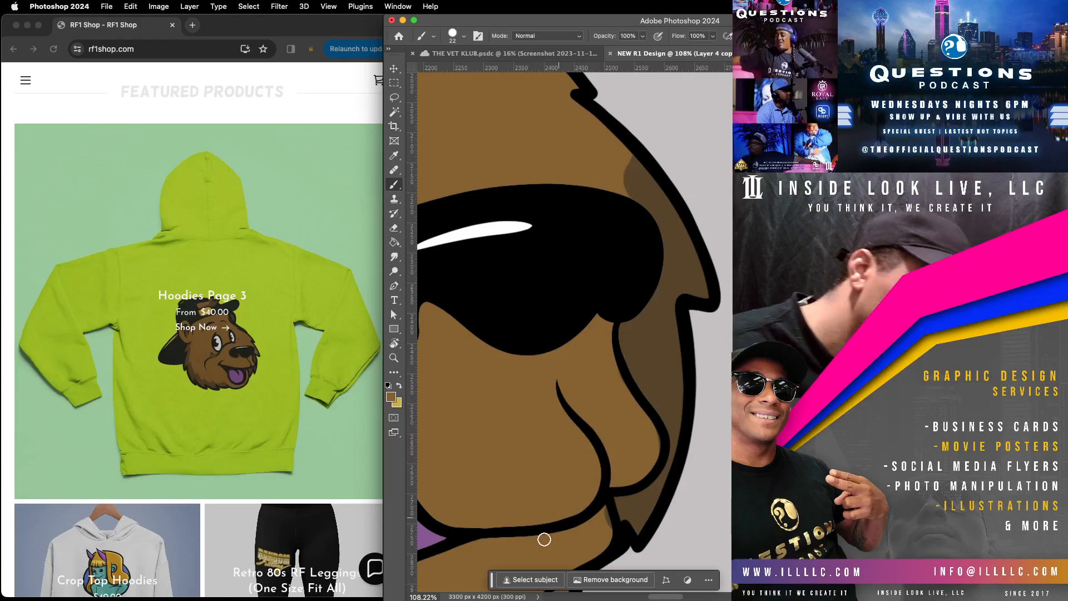
# Step: Sample the dark brown on the shading layer and trim the rounded upper tip of the shading beside the nose
pyautogui.click(394, 68)
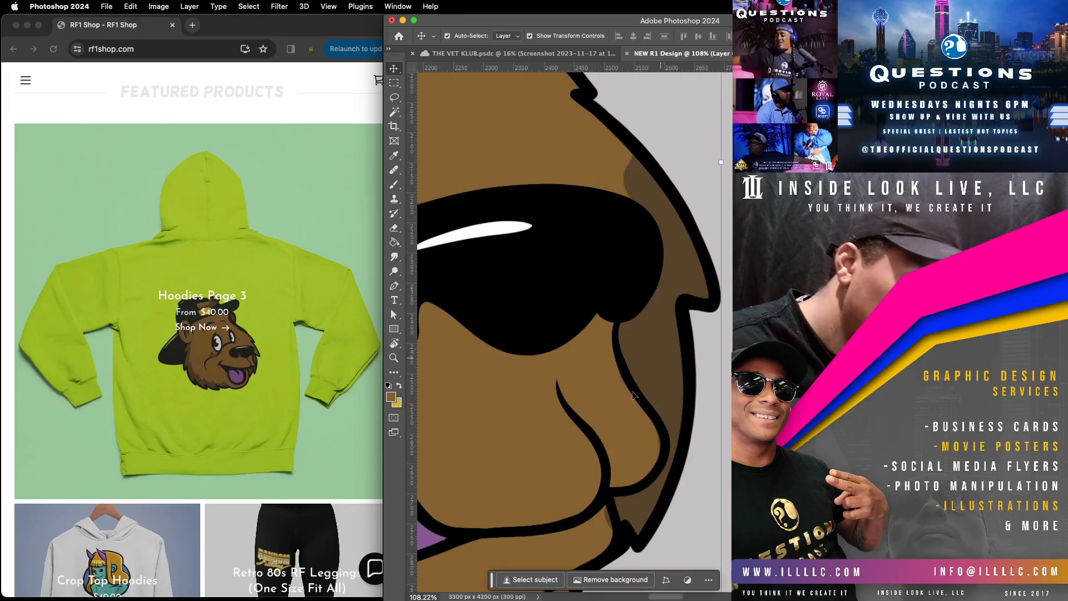
pyautogui.click(394, 184)
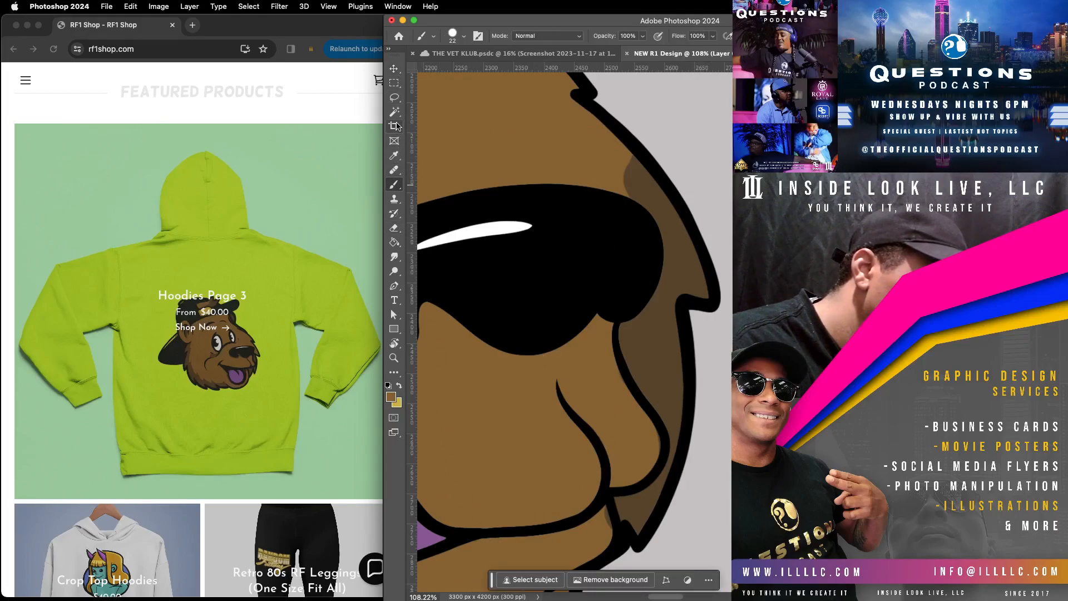
pyautogui.click(395, 155)
pyautogui.click(692, 252)
pyautogui.click(397, 184)
pyautogui.moveTo(604, 506); pyautogui.dragTo(610, 547)
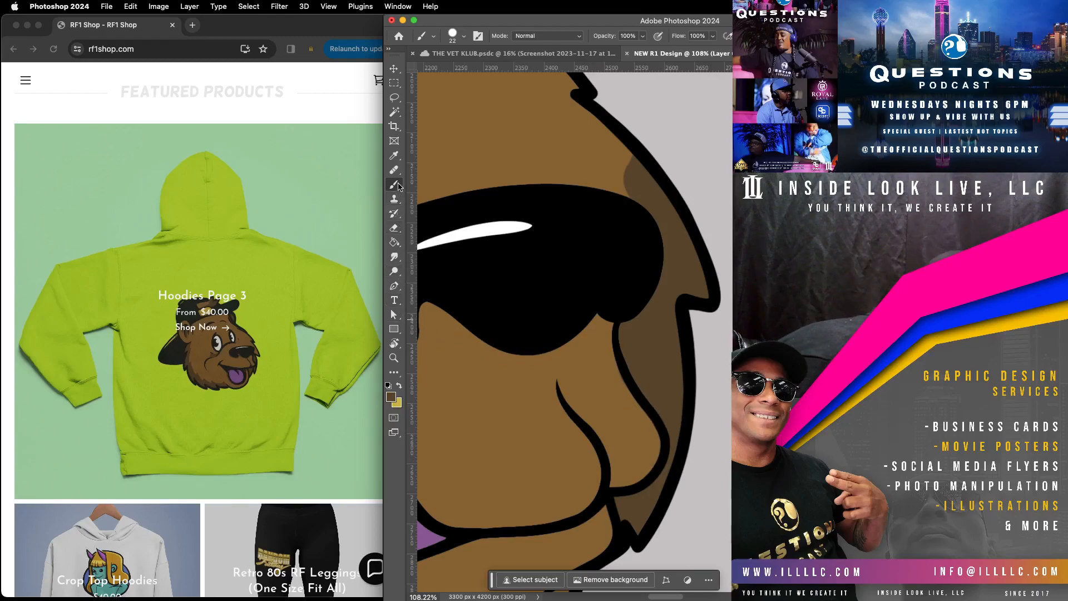
pyautogui.click(395, 156)
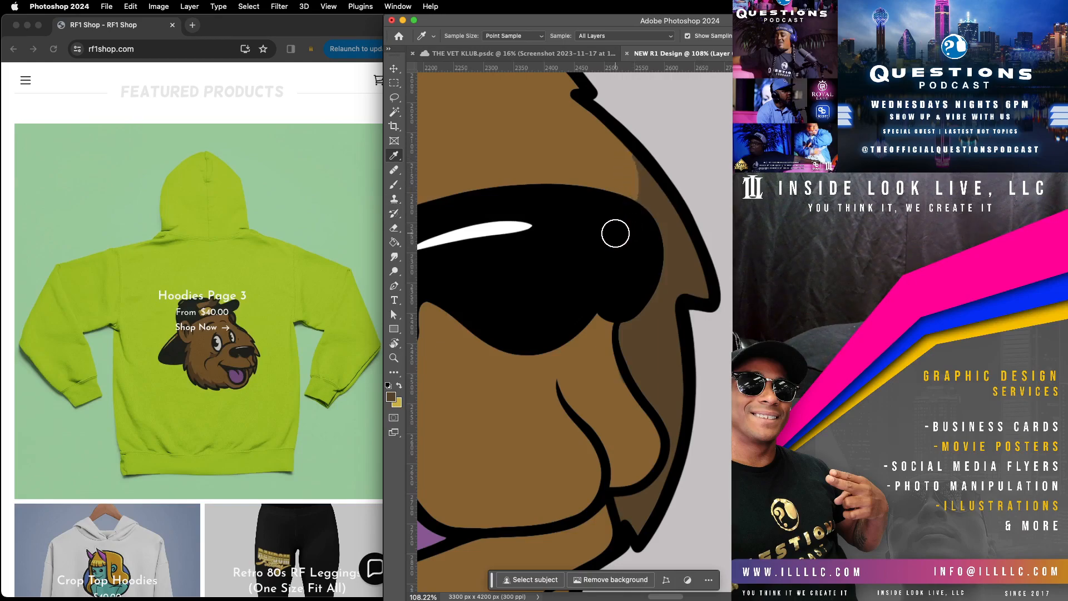
# Step: Review the whole bear head alongside the featured hoodie design on the browser's shop page
pyautogui.click(394, 357)
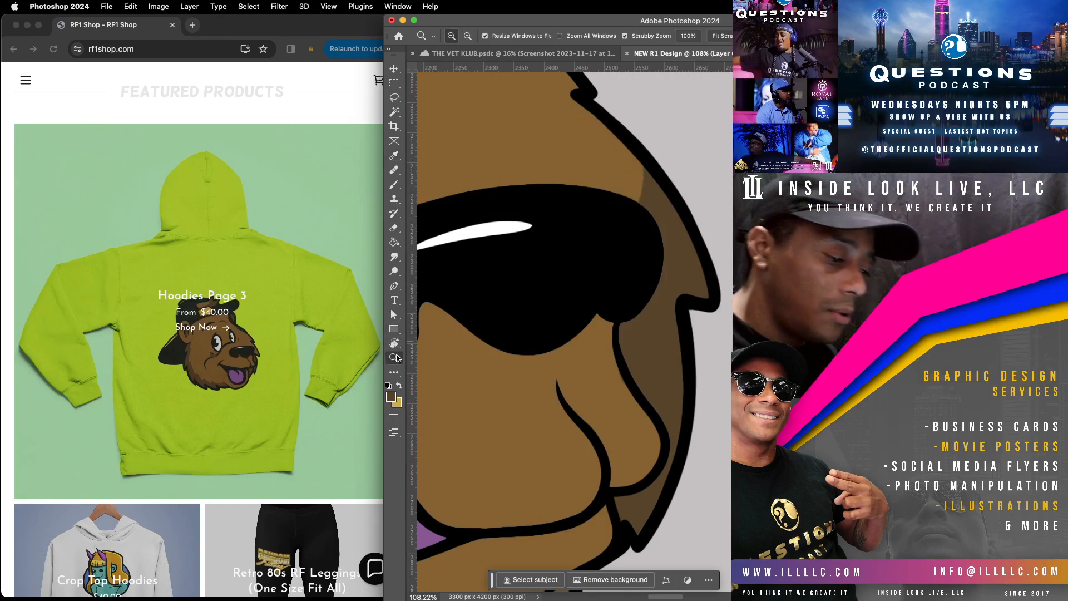
pyautogui.moveTo(739, 438); pyautogui.dragTo(680, 474)
pyautogui.moveTo(545, 416); pyautogui.dragTo(568, 419)
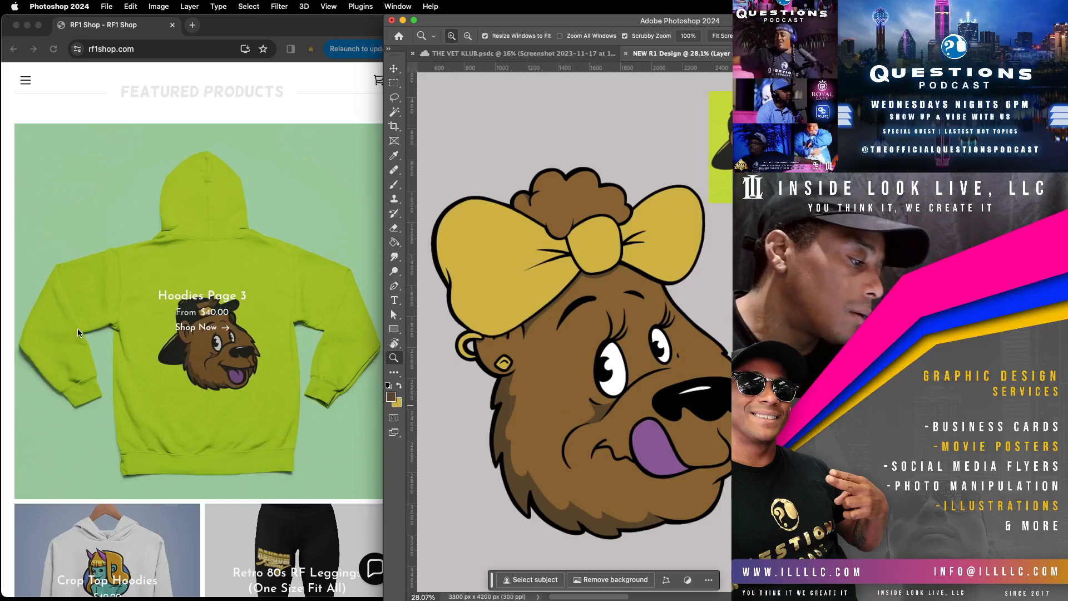
pyautogui.scroll(4, 140, 243)
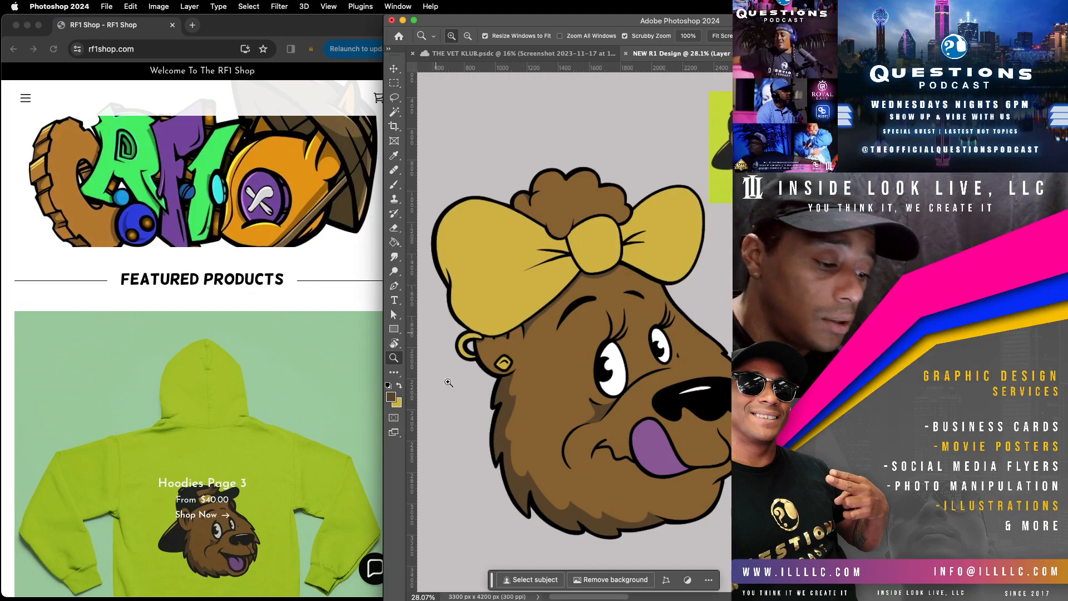
pyautogui.moveTo(562, 384); pyautogui.dragTo(547, 384)
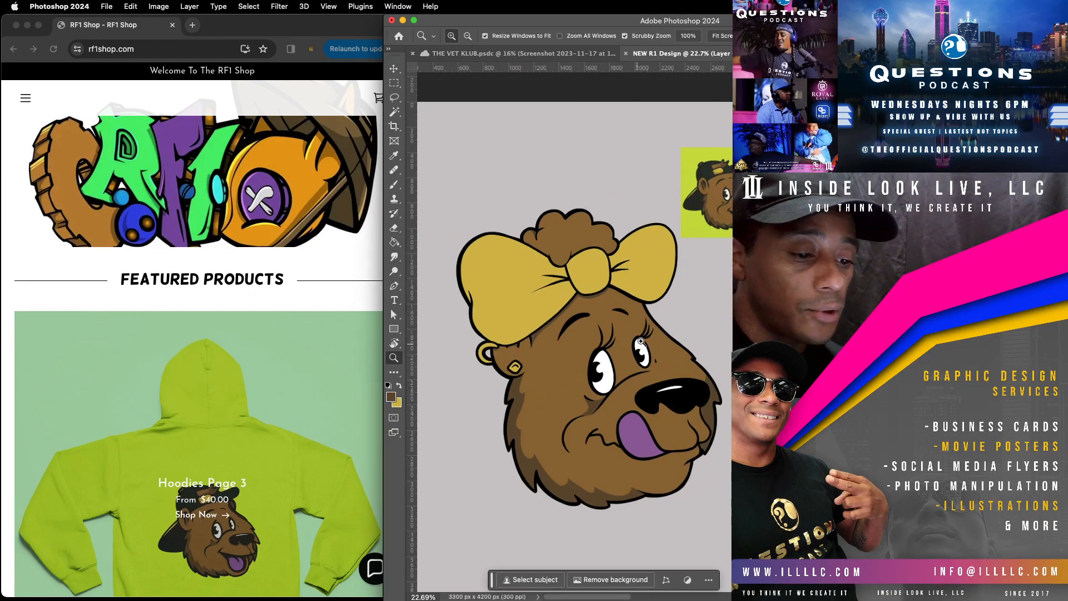